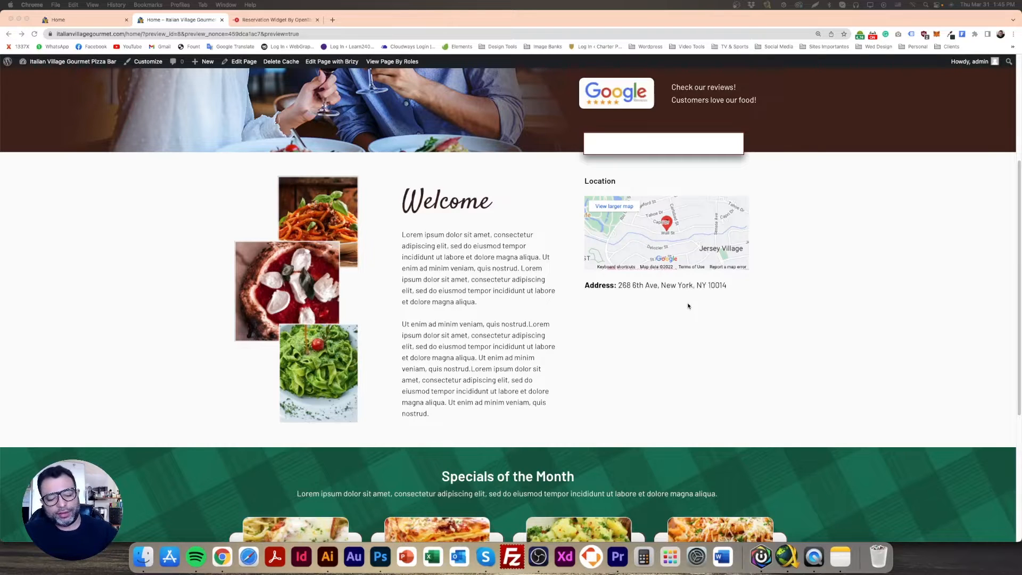
Examine the restaurant home page preview around the empty white box above the Location map
scroll(670, 361, "up", 4)
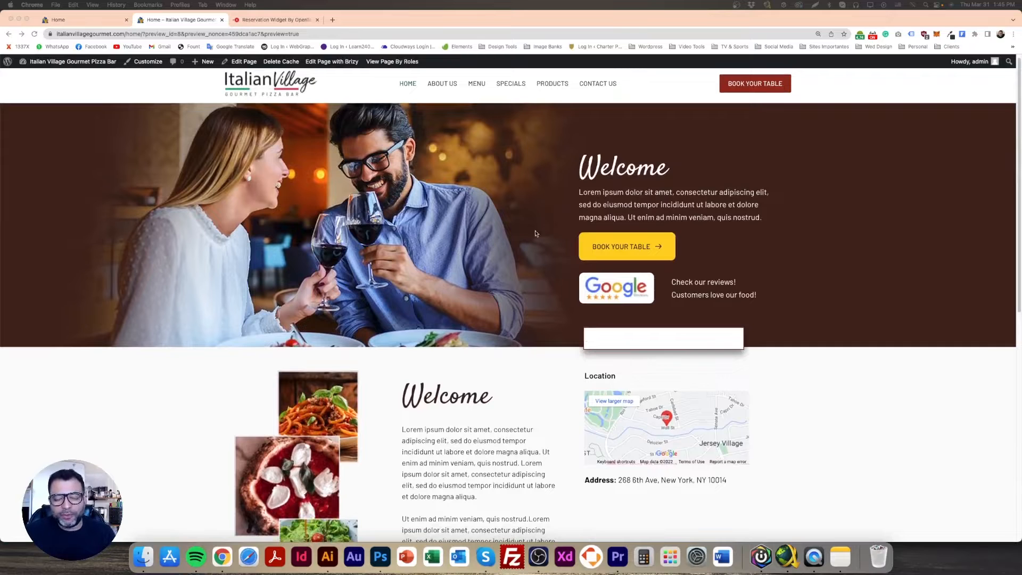
scroll(506, 262, "down", 2)
scroll(505, 263, "down", 3)
scroll(682, 190, "up", 1)
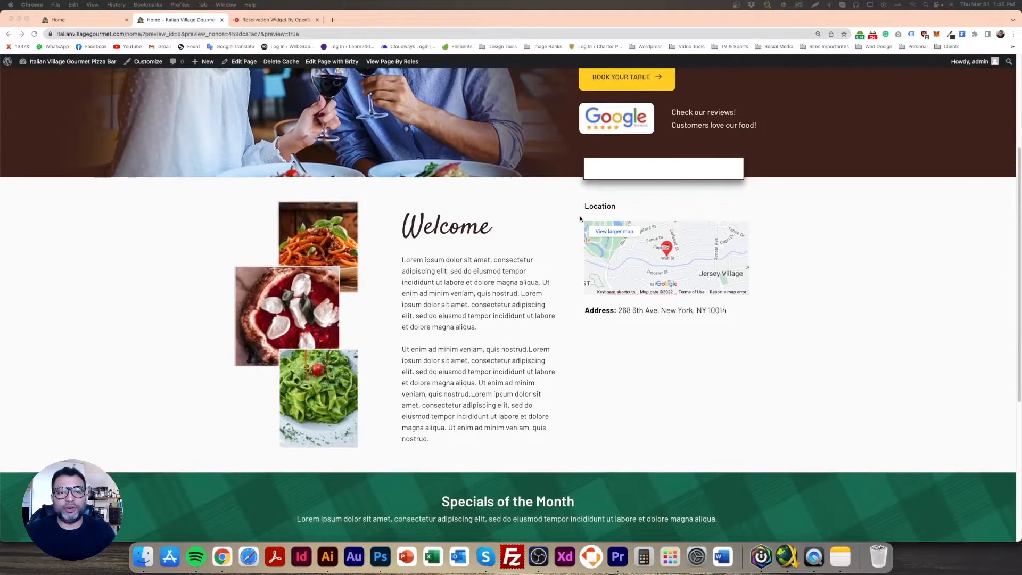
scroll(580, 218, "up", 4)
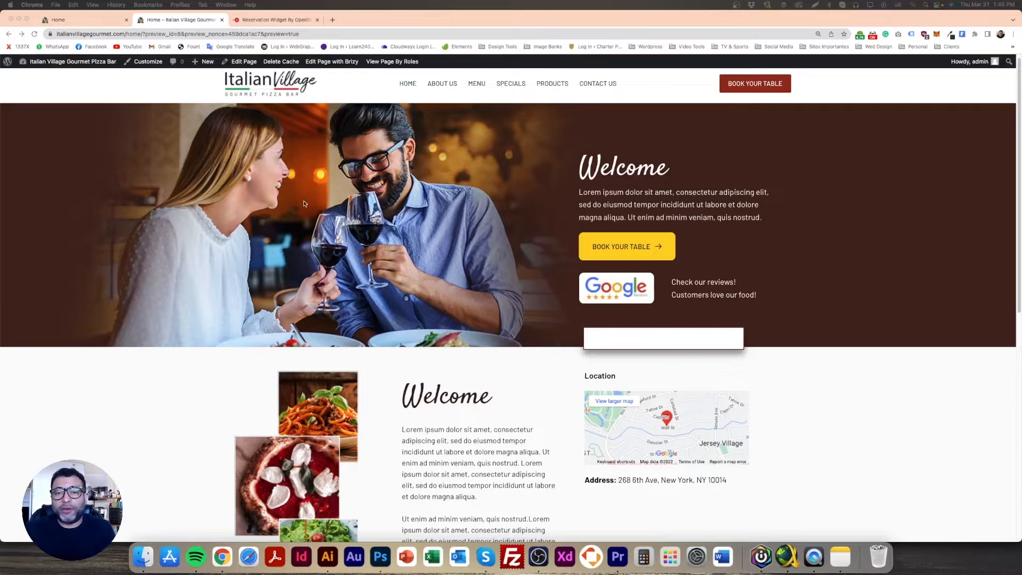
View the OpenTable reservation widget page, and compare it with the Make a Reservation box in the Photoshop design
left_click(267, 20)
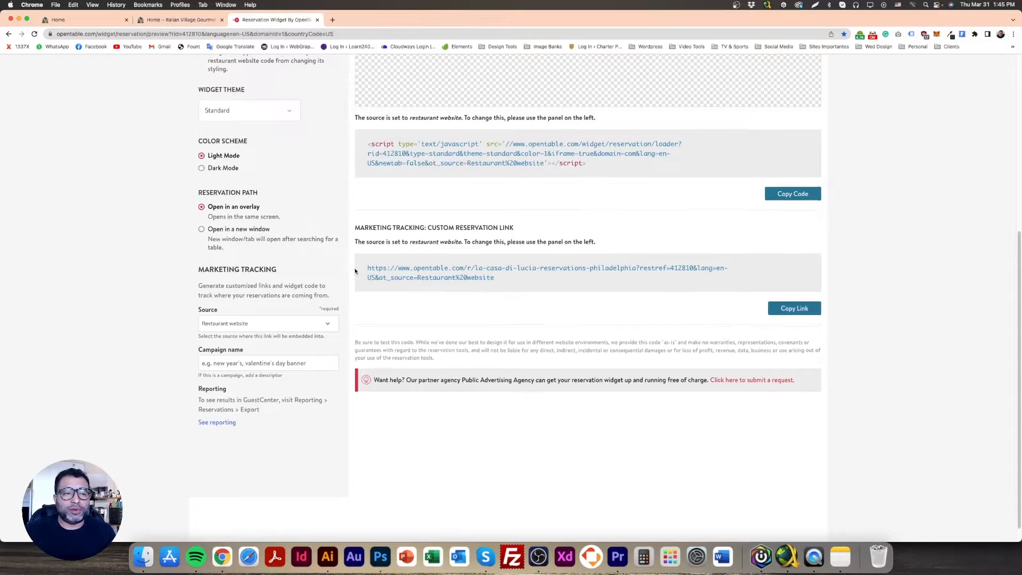
scroll(340, 265, "up", 5)
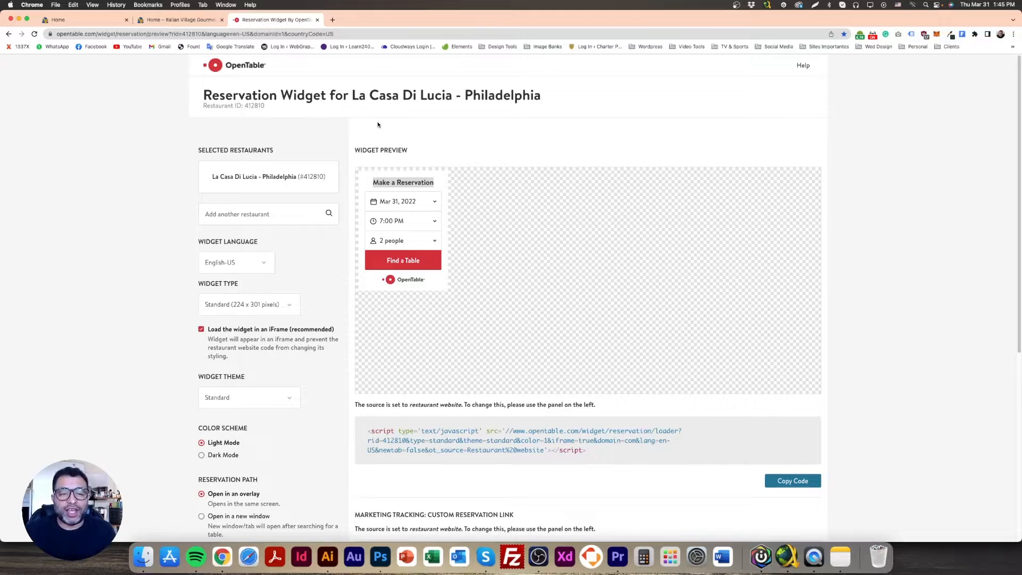
left_click(380, 556)
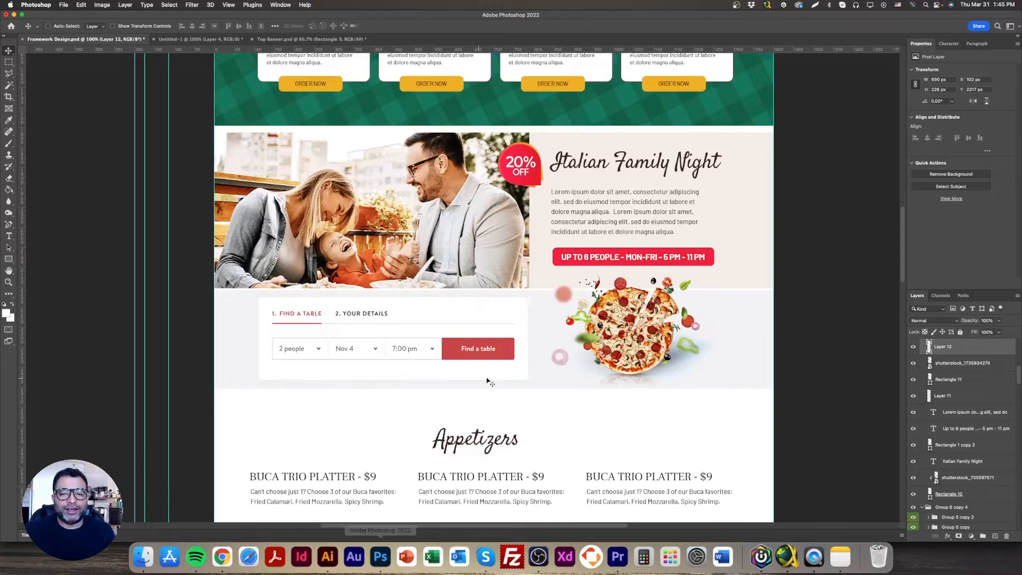
scroll(490, 382, "up", 10)
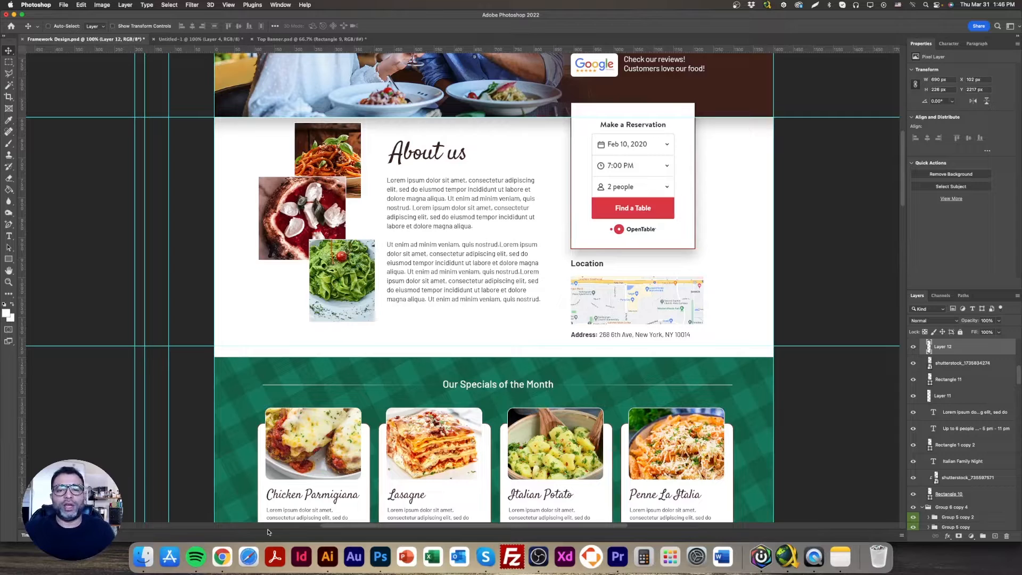
Return to the OpenTable page in Chrome, check the widget preview's time and date choices, and copy the widget's embed code
left_click(222, 556)
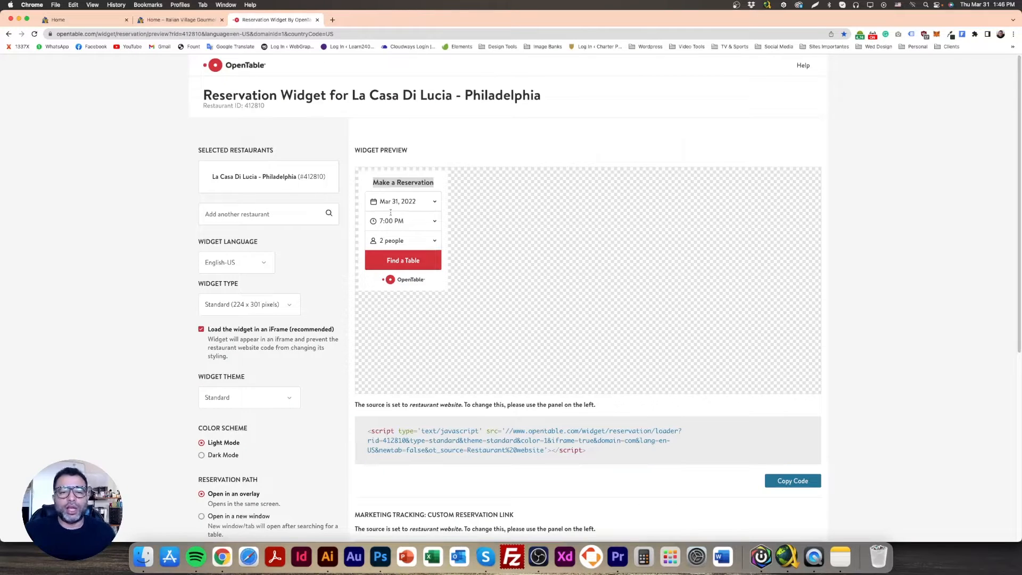
left_click(482, 444)
key("super+c")
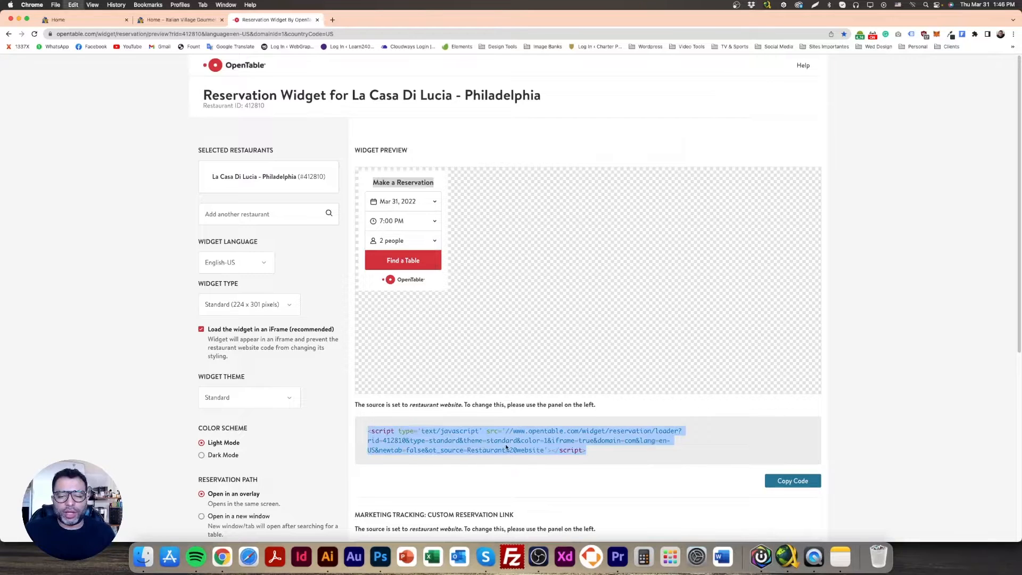
scroll(530, 438, "down", 1)
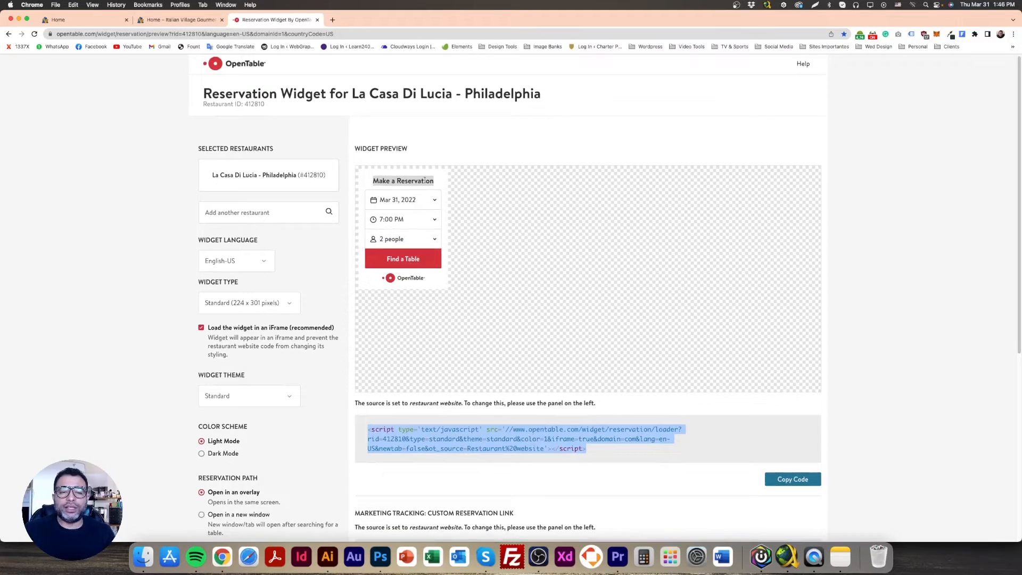
left_click(431, 223)
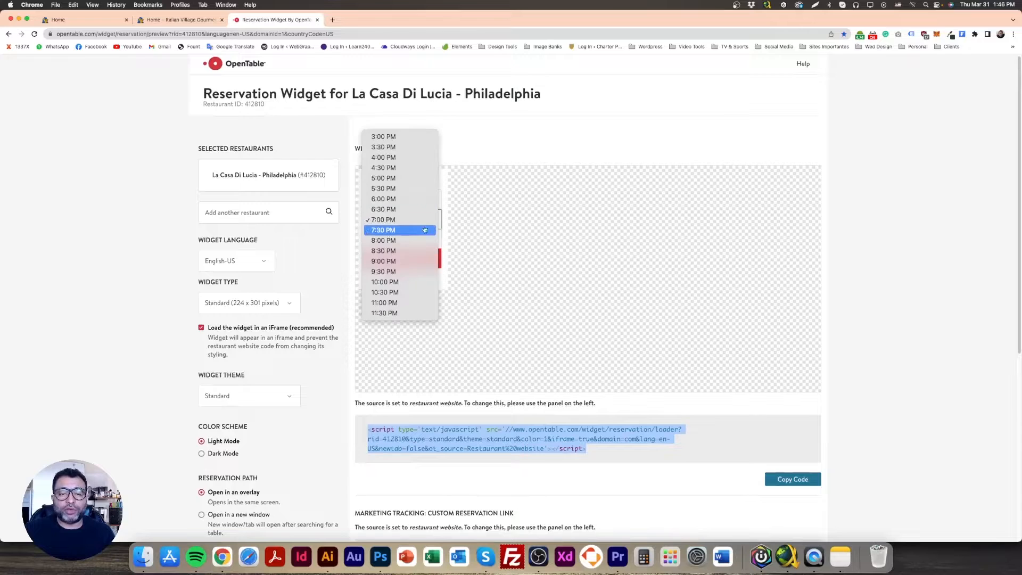
left_click(506, 202)
left_click(426, 201)
left_click(379, 179)
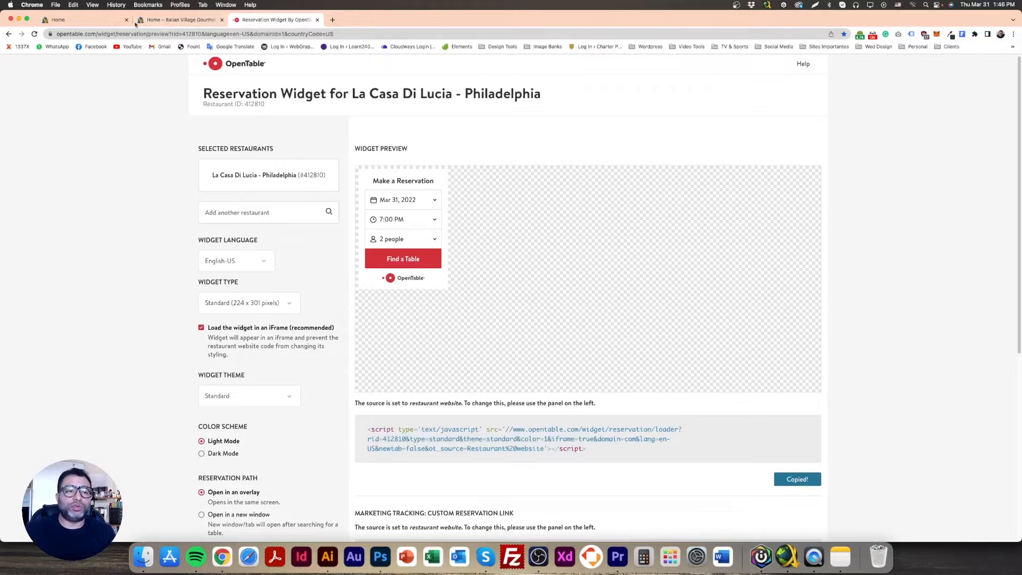
Switch to the Brizy editor of the home page and add an Embed element to the white box above Location
left_click(162, 22)
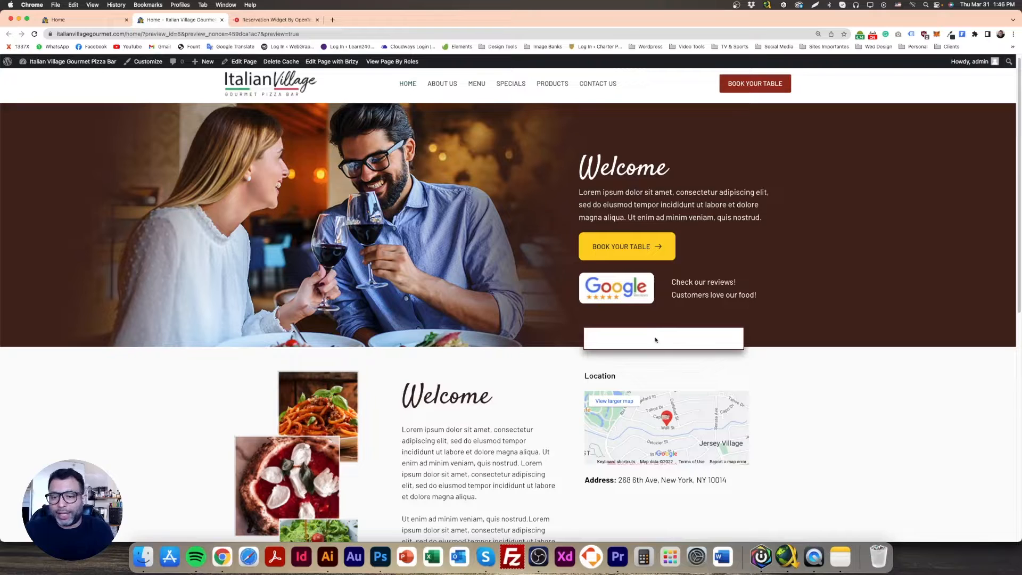
left_click(61, 19)
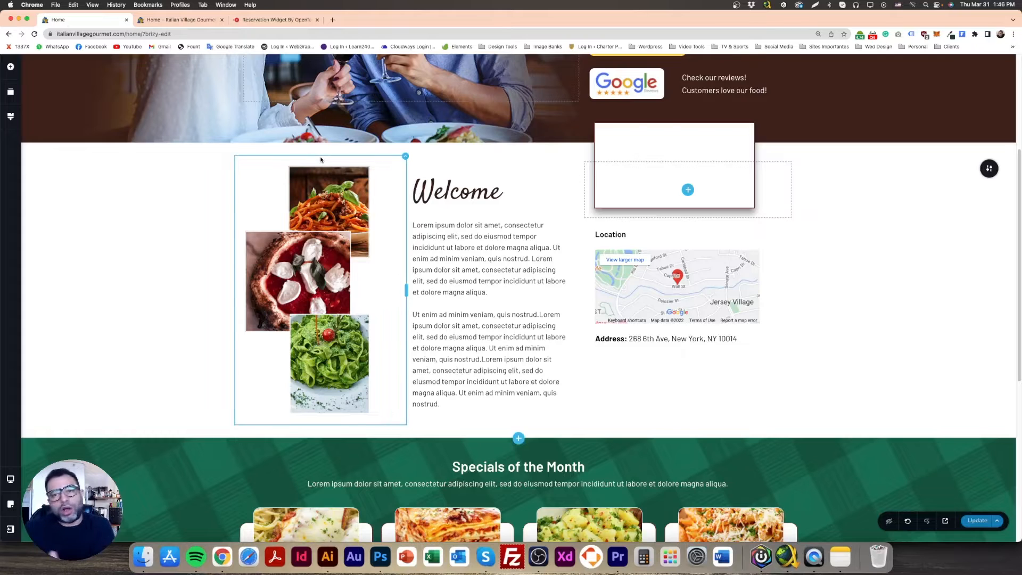
left_click(688, 190)
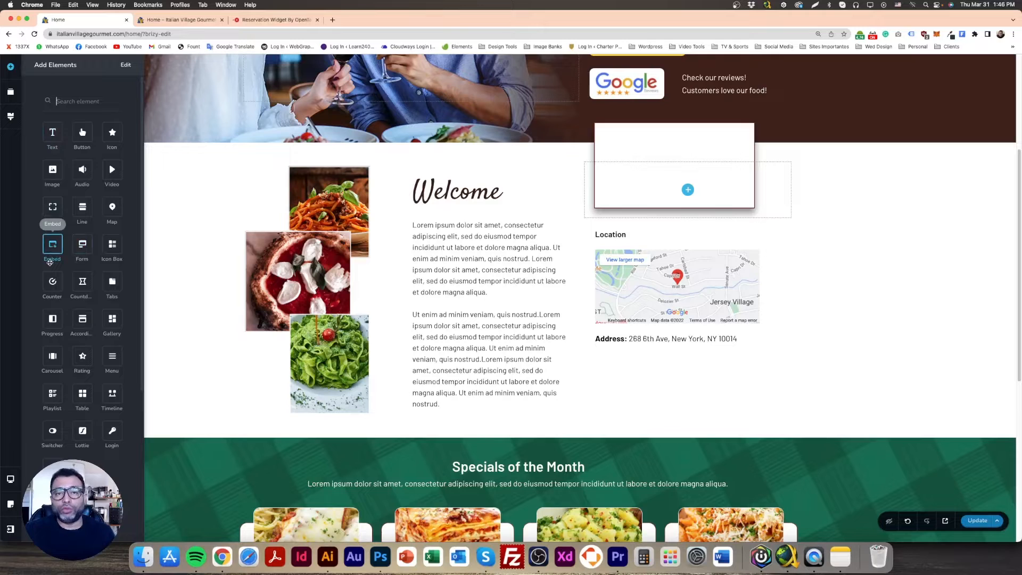
mouse_move(53, 247)
left_mouse_down()
mouse_move(639, 195)
mouse_move(689, 215)
mouse_move(682, 242)
left_mouse_up()
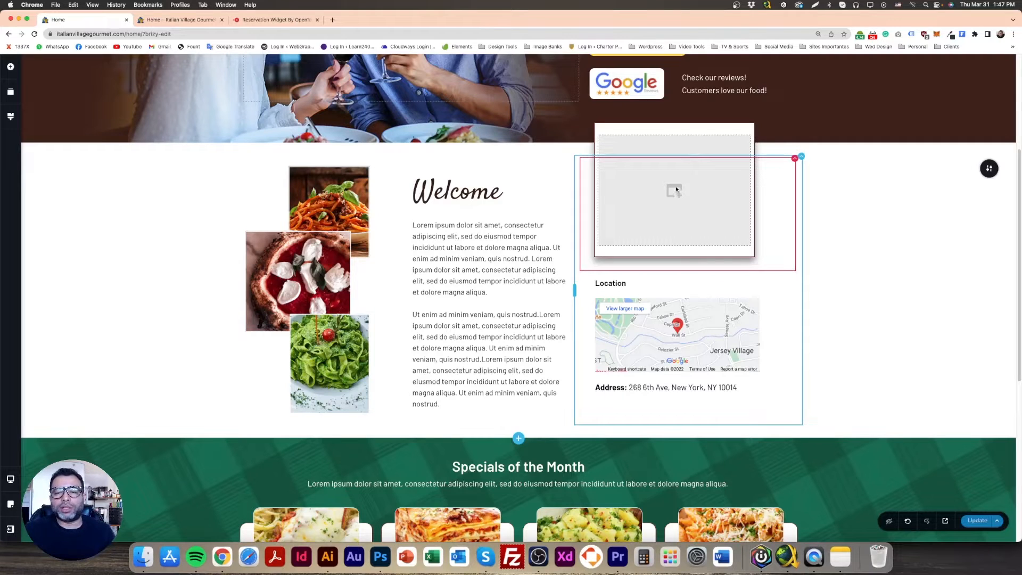
Paste the copied OpenTable script as the new embed element's code and update the page
left_click(674, 187)
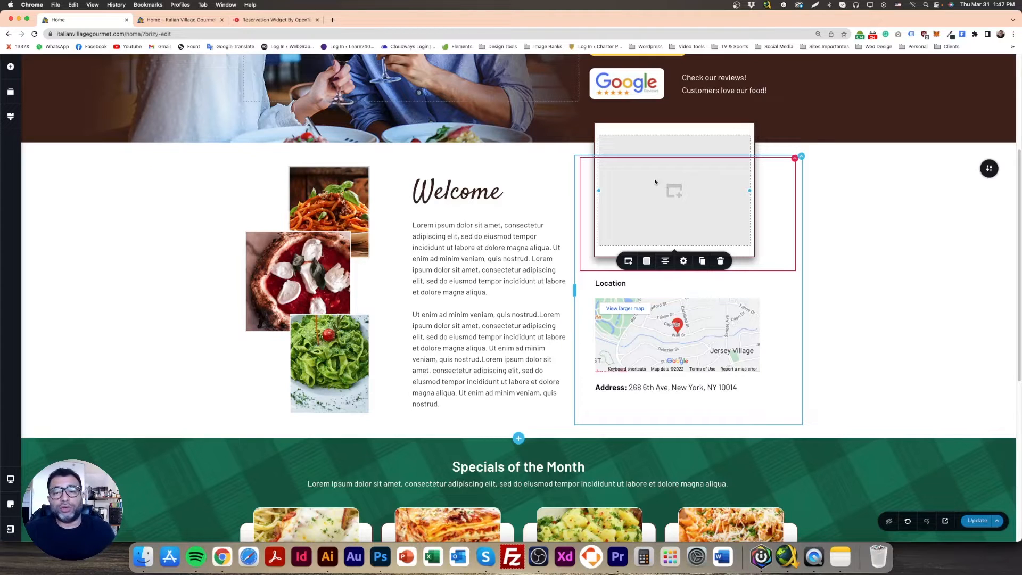
left_click(628, 261)
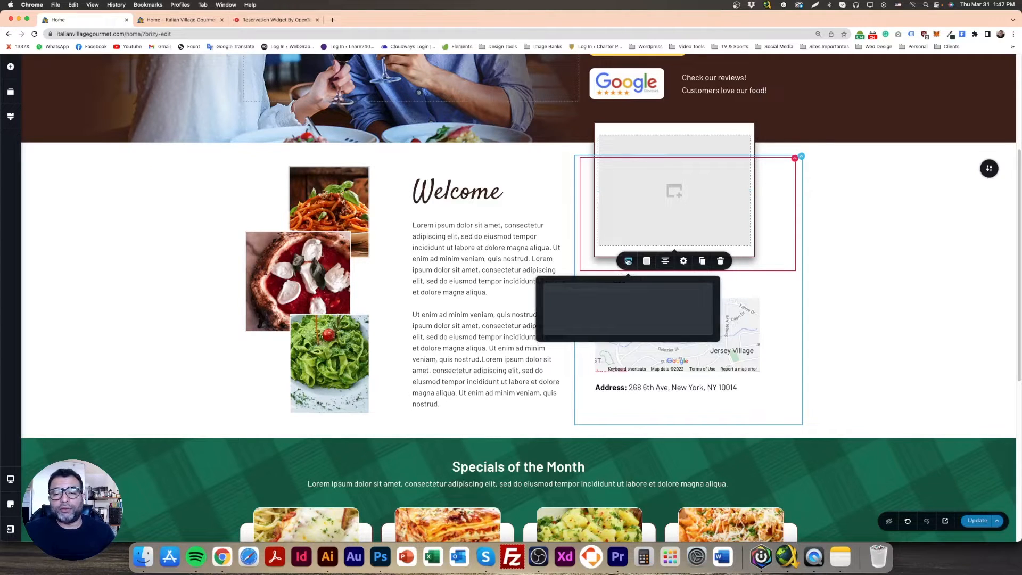
key("super+v")
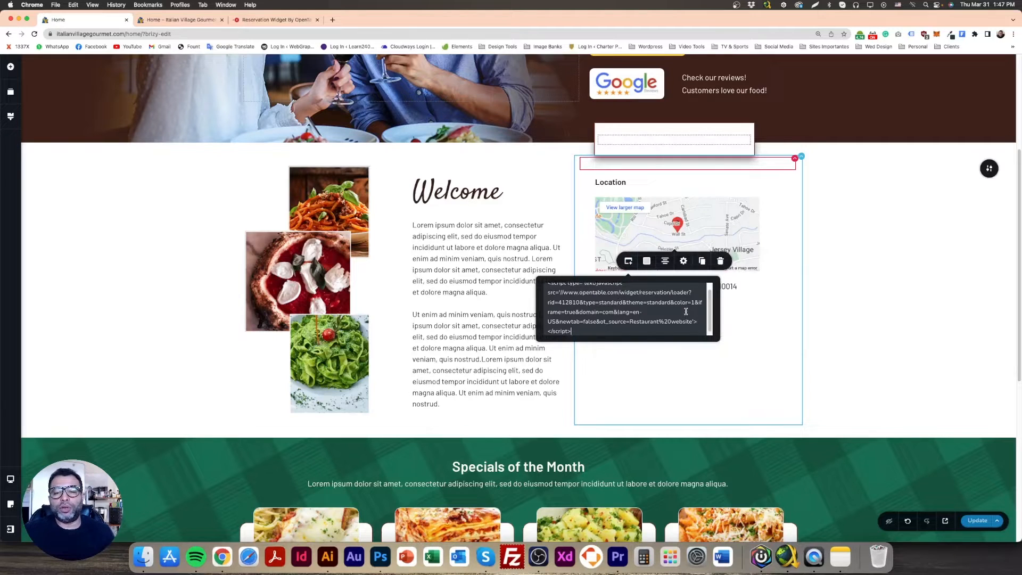
left_click(854, 280)
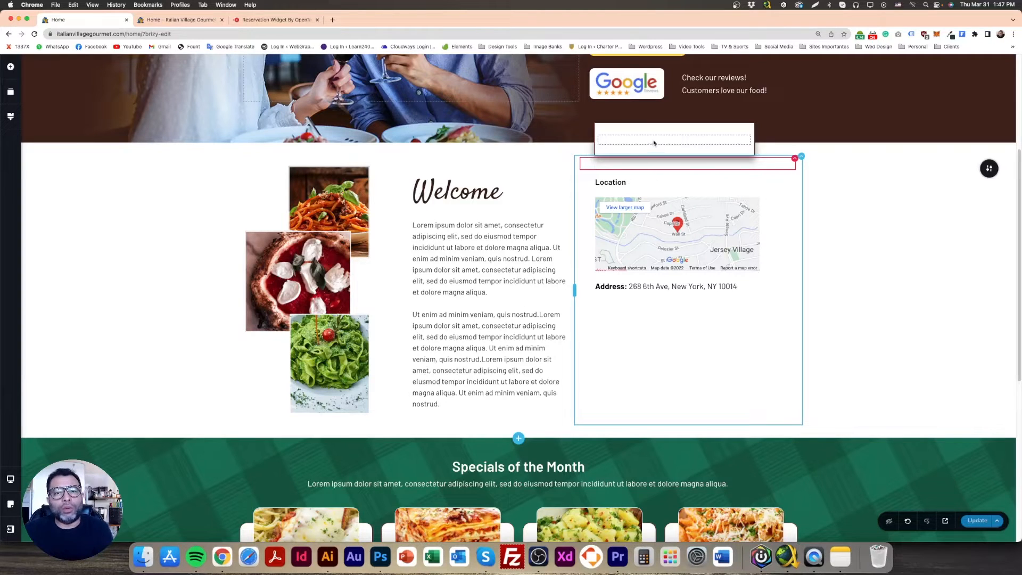
left_click(978, 524)
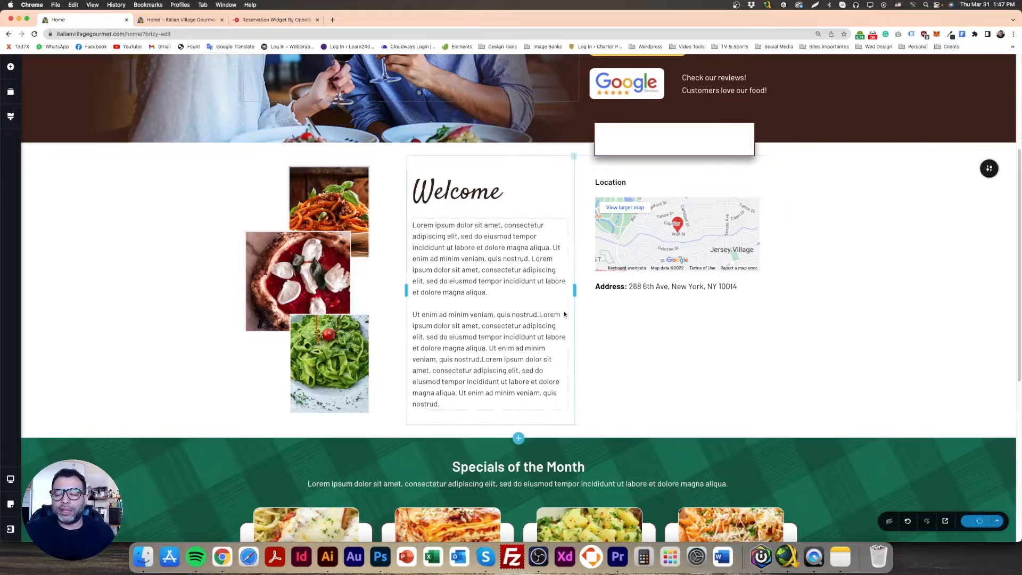
Reload the home page preview and compare its reservation widget with the one in the Photoshop design
left_click(180, 19)
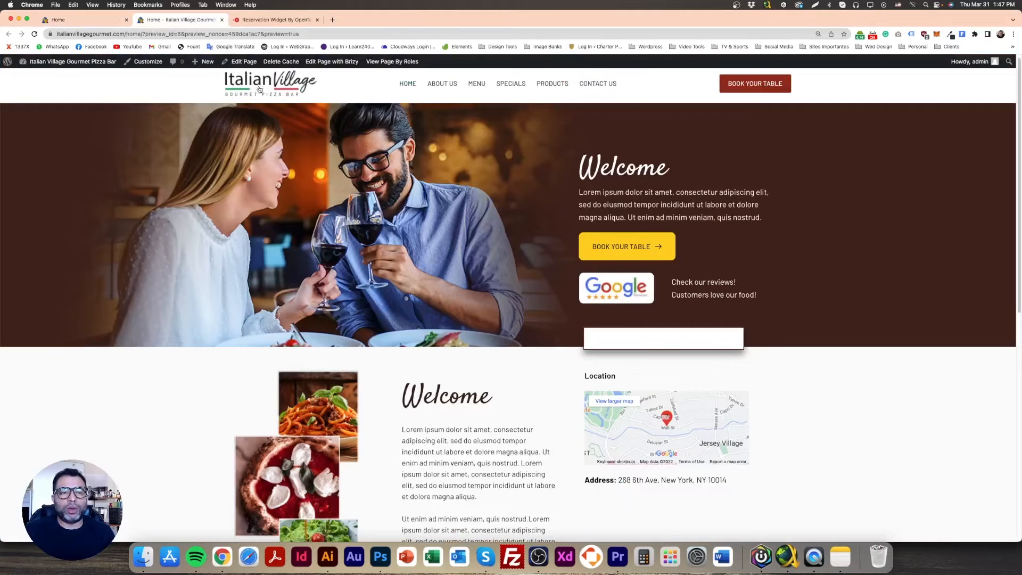
left_click(34, 34)
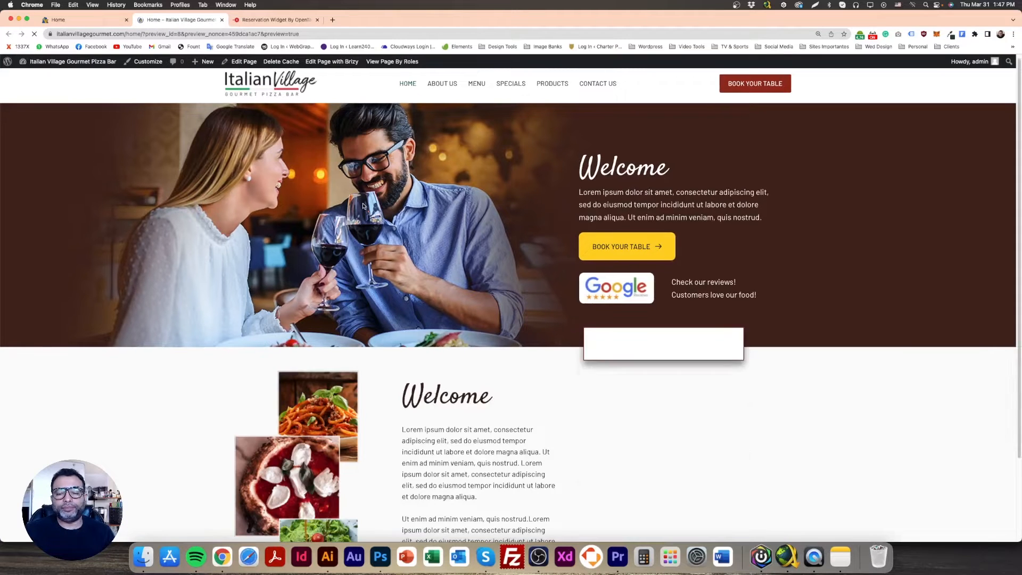
scroll(477, 267, "down", 4)
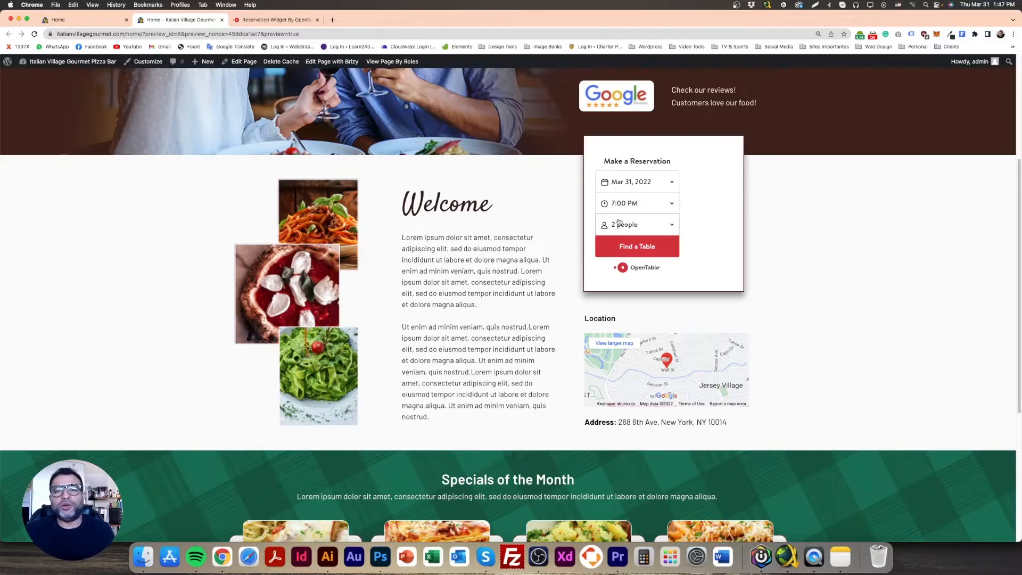
left_click(380, 557)
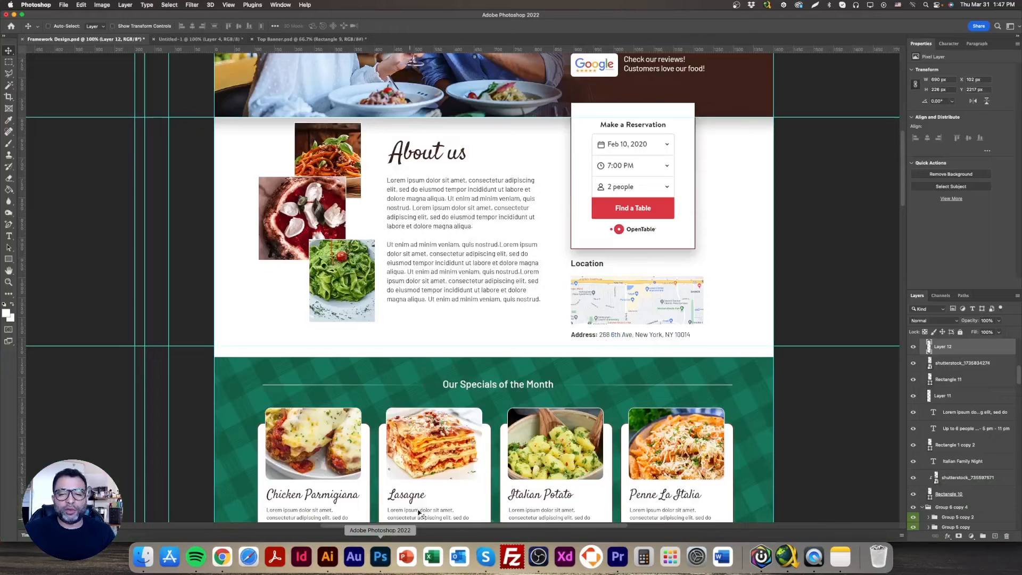
left_click(223, 555)
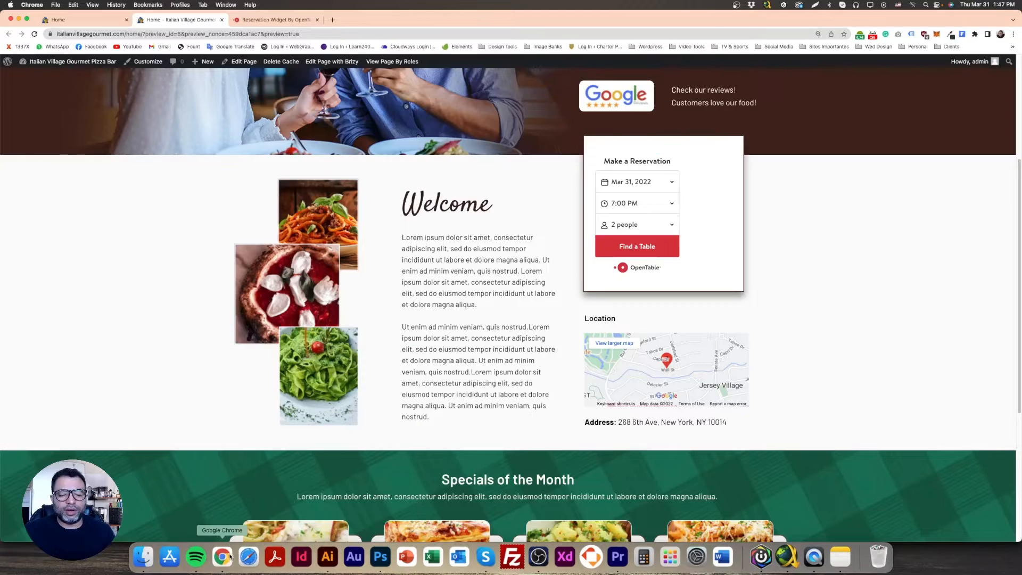
Check the date, time and party-size choices of the reservation widget in the home page preview
left_click(669, 183)
left_click(612, 156)
left_click(669, 203)
left_click(727, 198)
left_click(670, 224)
left_click(707, 219)
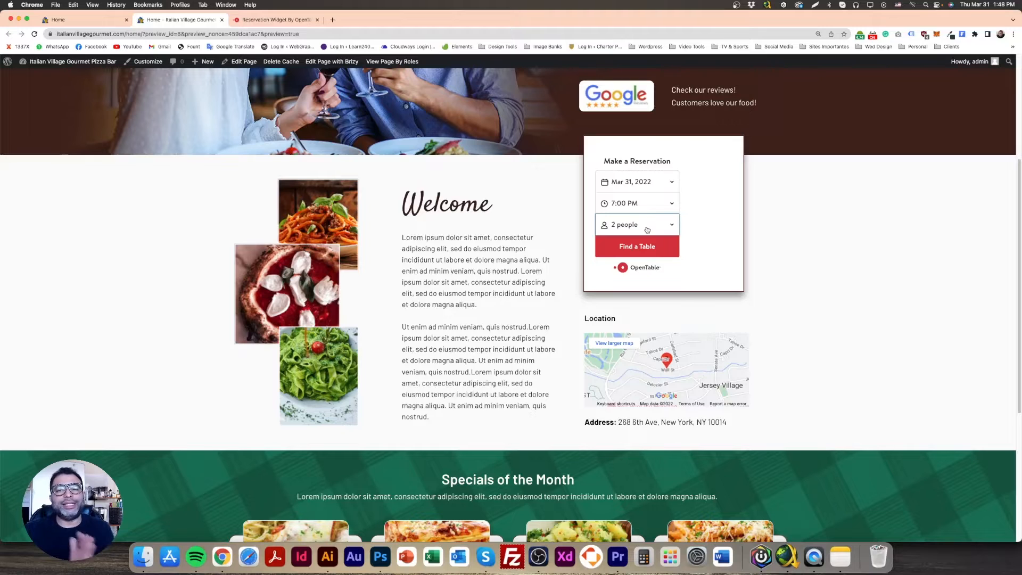
Set the embed element's width to 70% in the Brizy editor and update the page
left_click(85, 20)
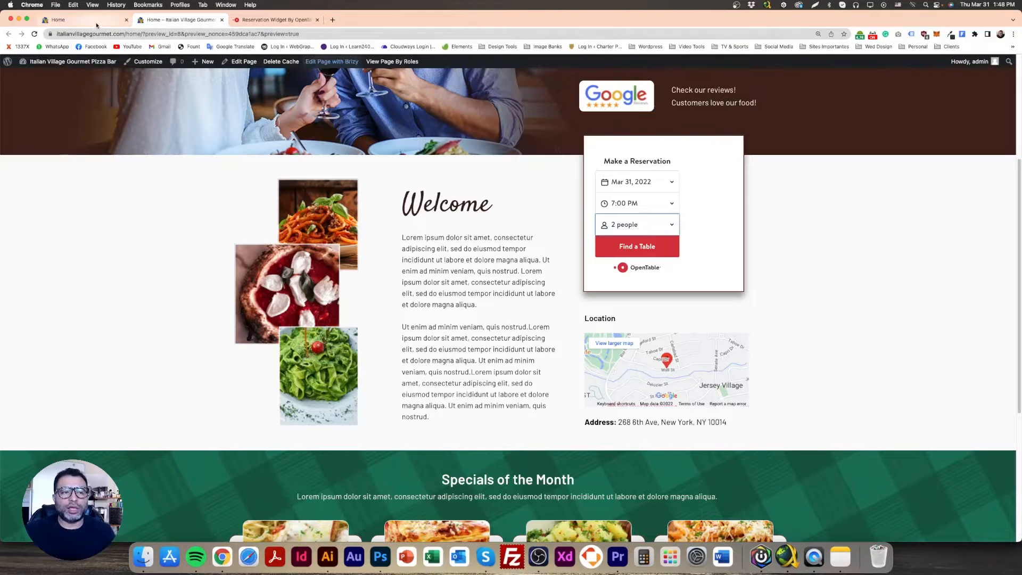
left_click(651, 140)
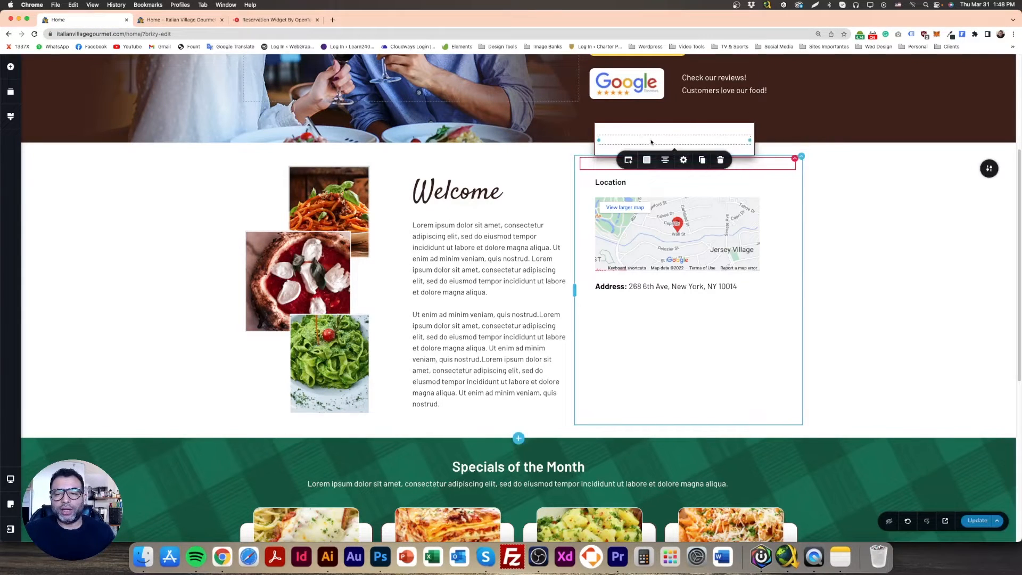
left_click(683, 159)
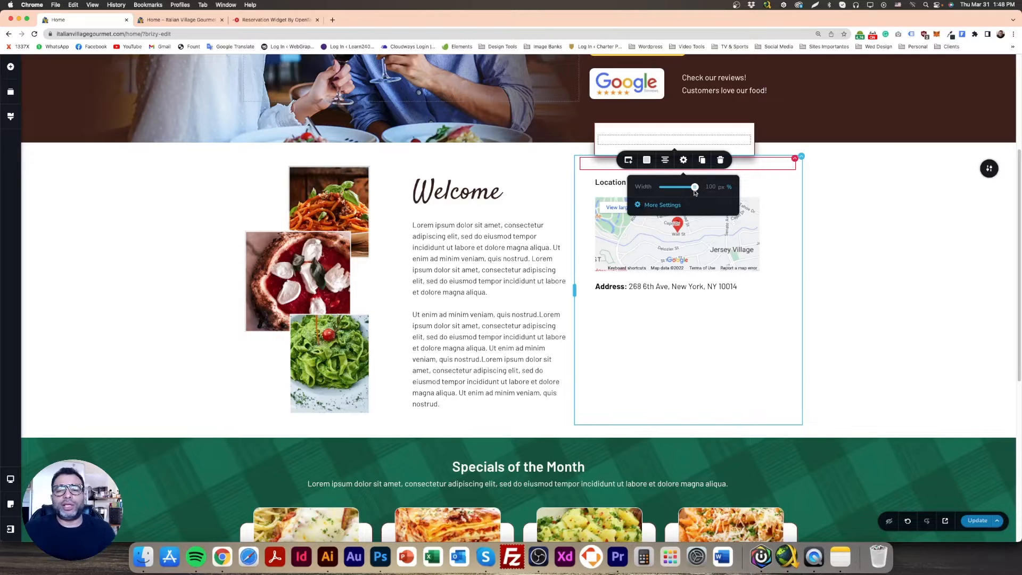
double_click(711, 187)
type("70")
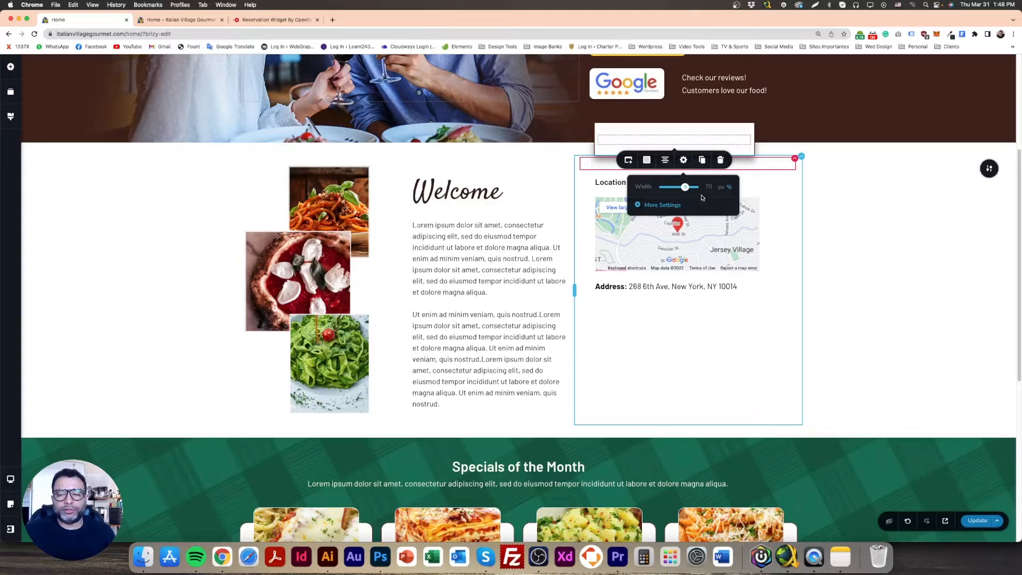
left_click(971, 520)
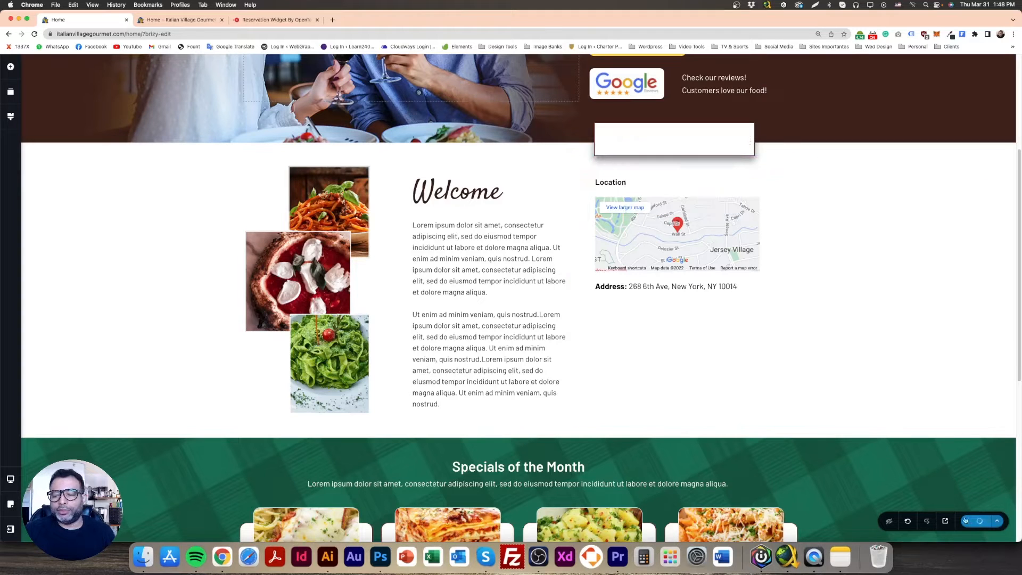
Reload the home page preview and examine the reservation widget's position within its white box
left_click(190, 24)
left_click(34, 34)
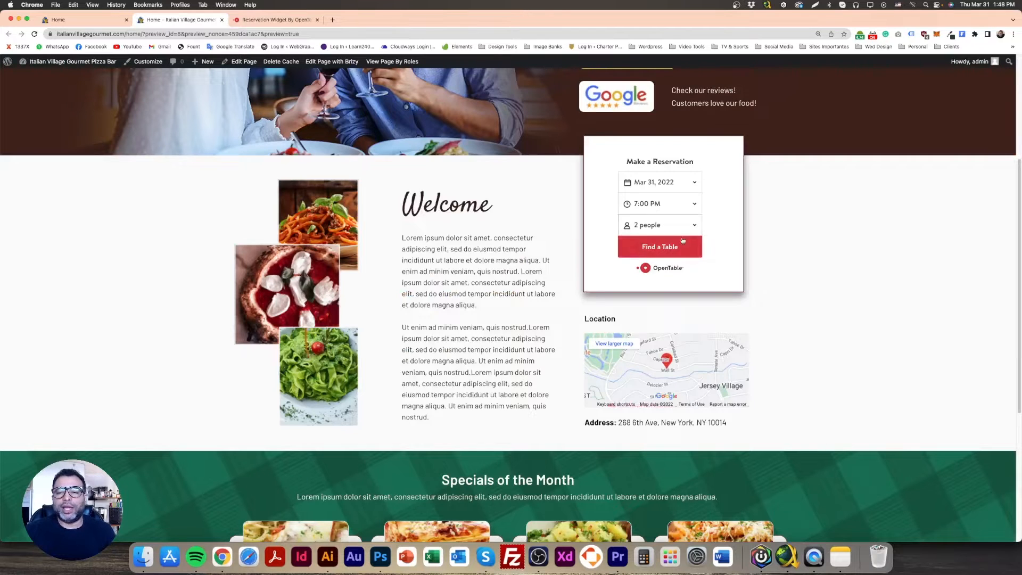
scroll(665, 250, "up", 2)
scroll(672, 260, "down", 1)
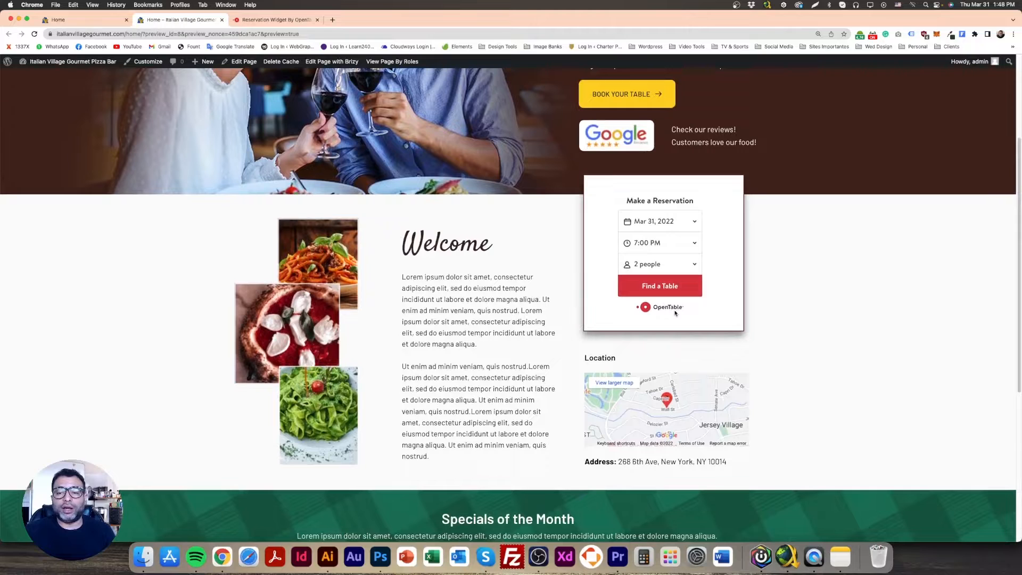
scroll(649, 359, "down", 1)
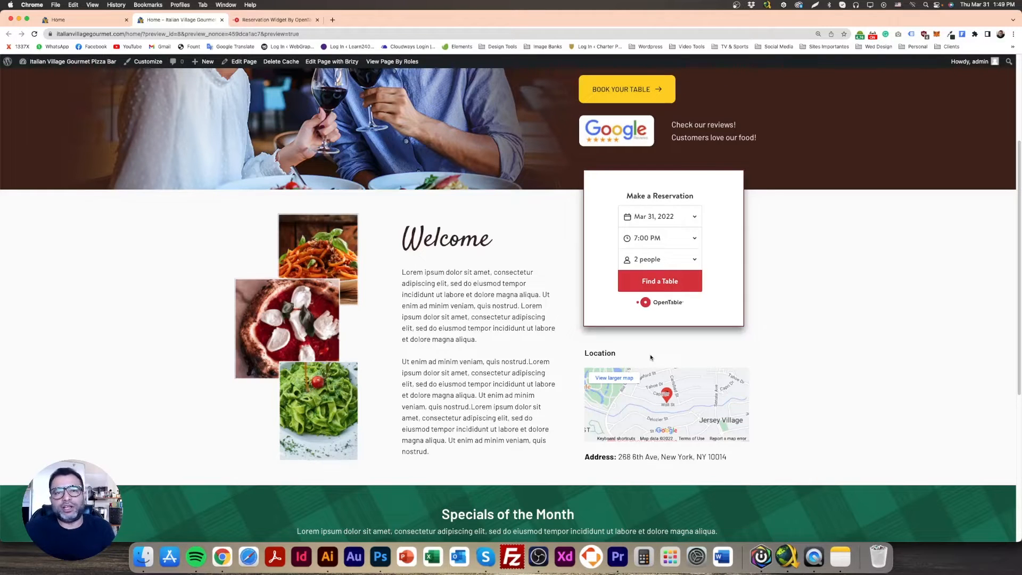
Look over the OpenTable widget generator page and the home page sections in the Brizy editor
left_click(288, 21)
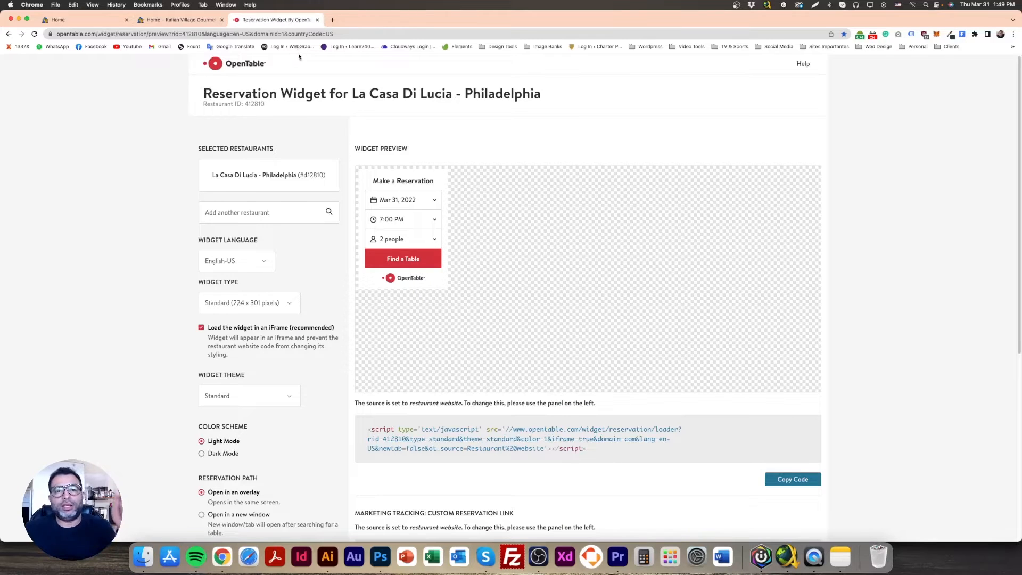
left_click(98, 24)
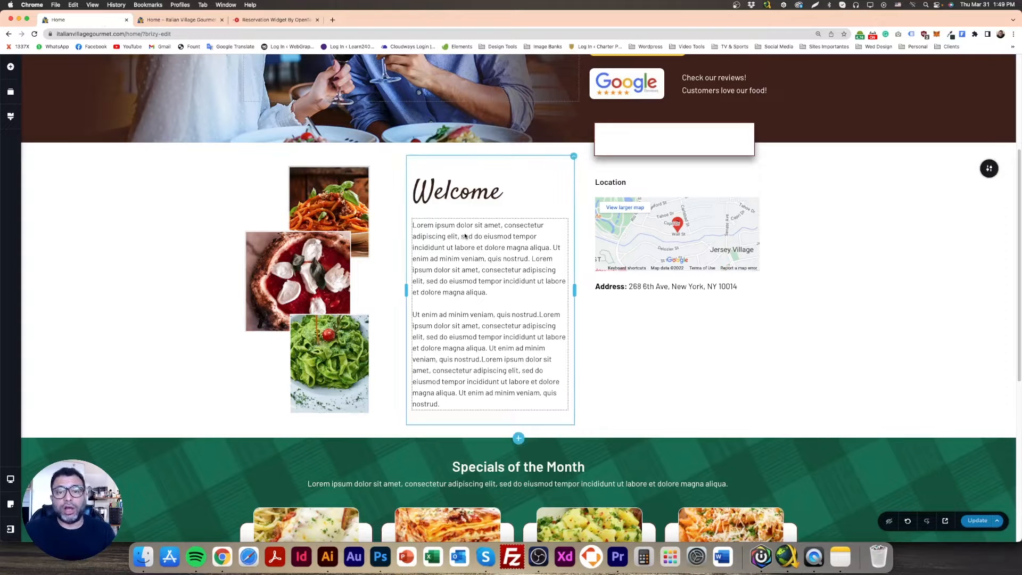
scroll(478, 255, "down", 5)
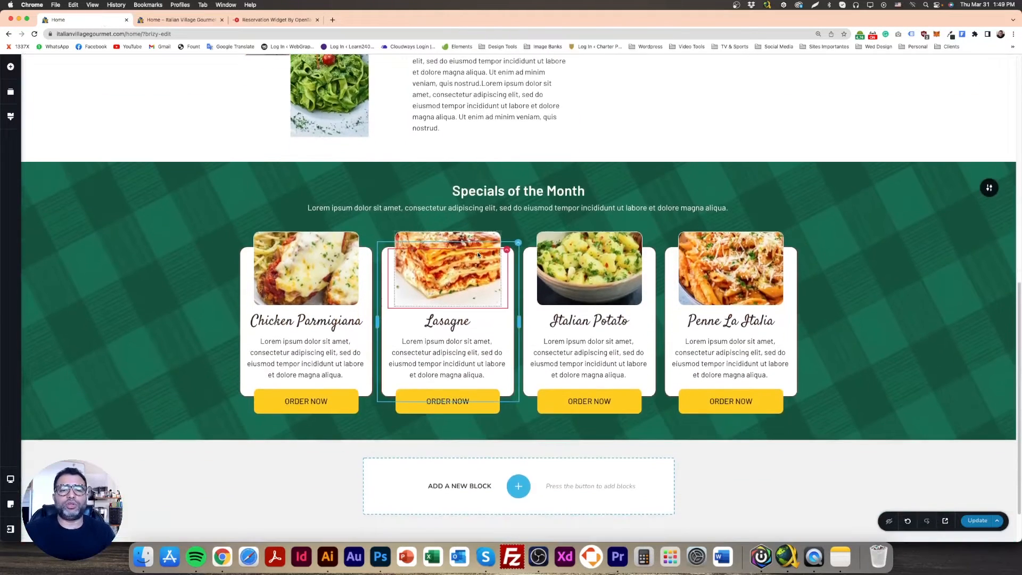
scroll(692, 383, "up", 5)
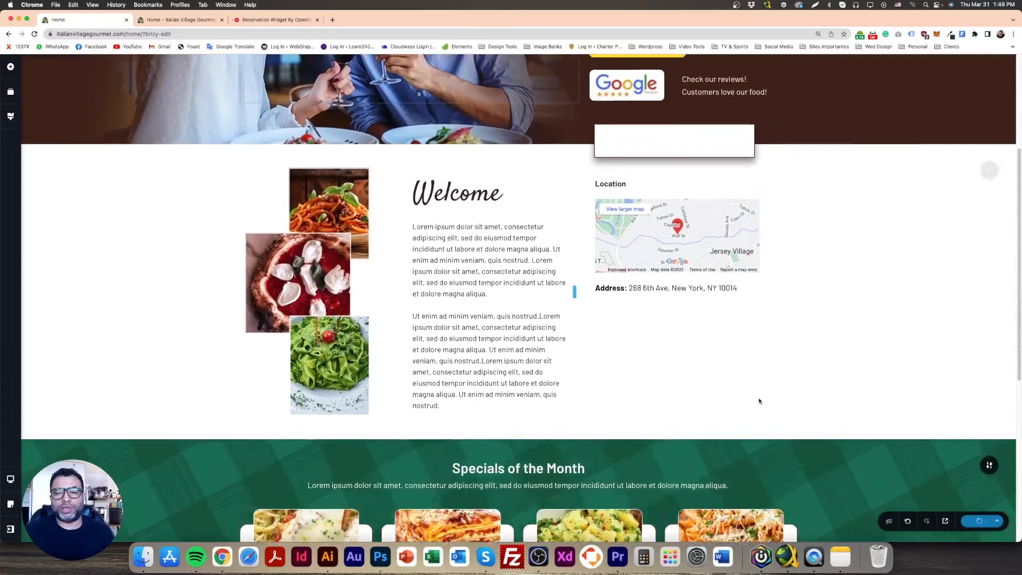
scroll(659, 375, "down", 1)
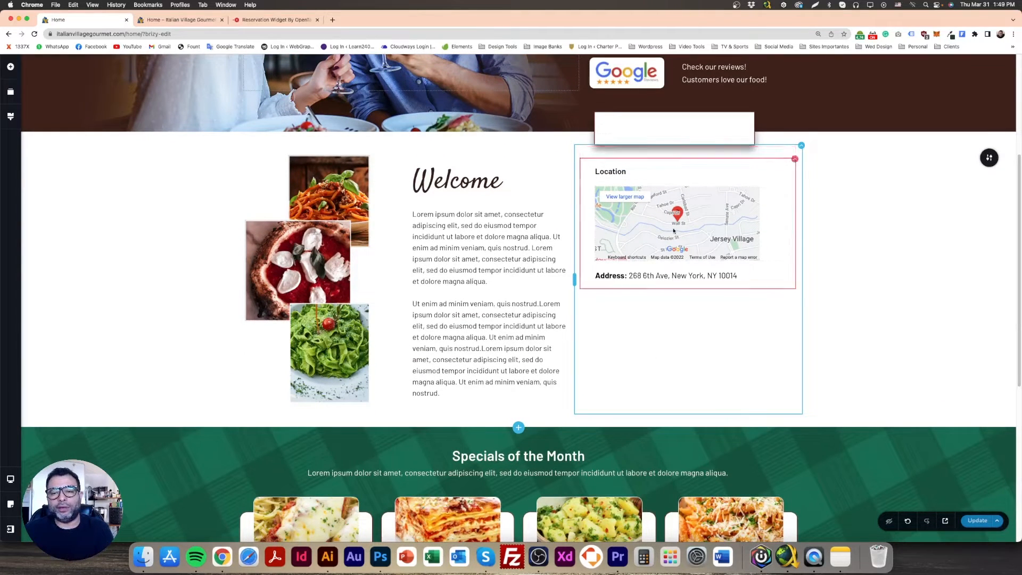
Compare the white reservation box with the page preview and widen its column slightly to the left in the Brizy editor
left_click(664, 133)
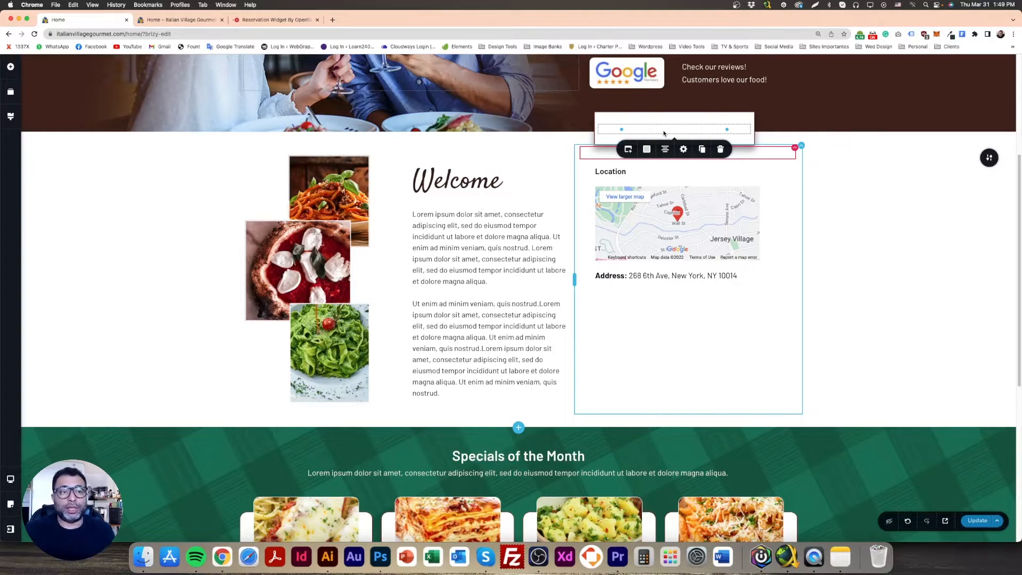
left_click(178, 19)
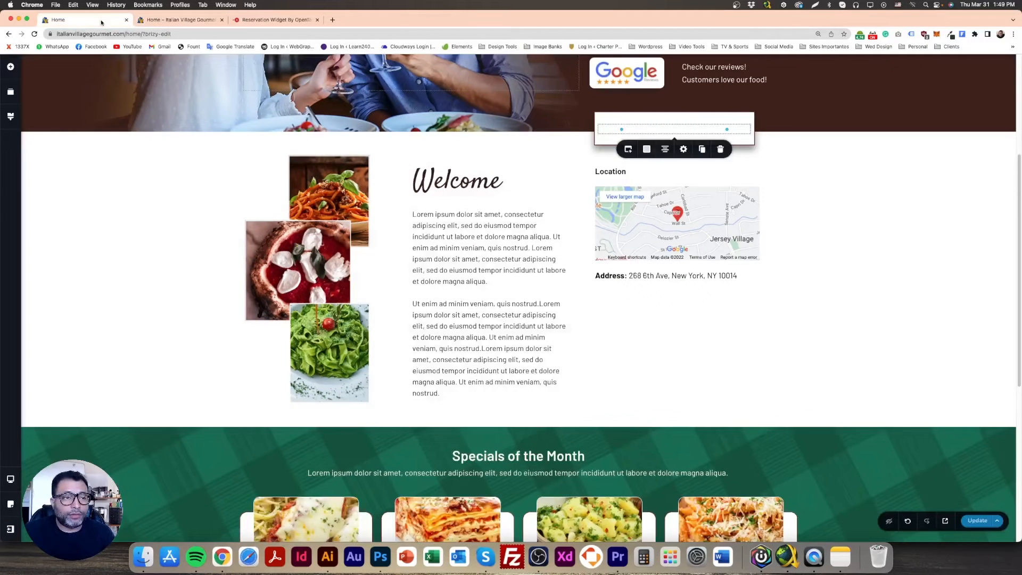
left_click(85, 19)
left_click_drag(575, 276, 570, 275)
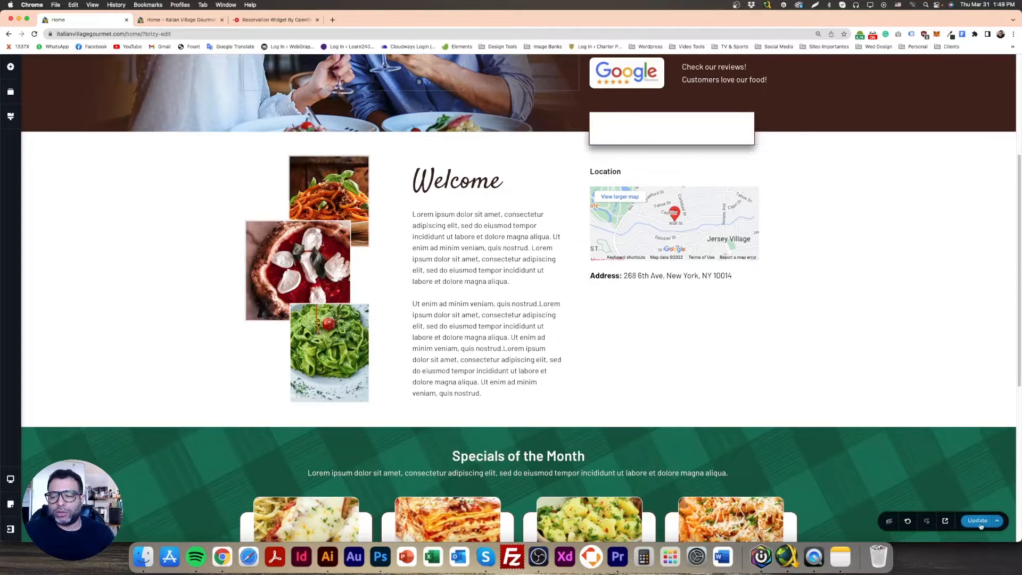
Switch to the Photoshop design and examine the Italian Family Night section below the monthly specials
scroll(710, 374, "down", 6)
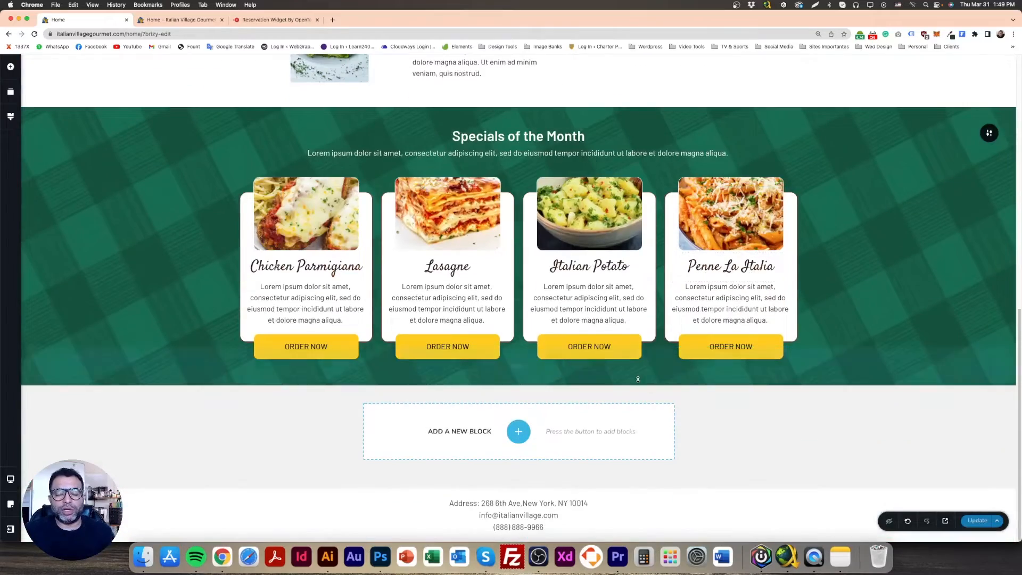
left_click(380, 556)
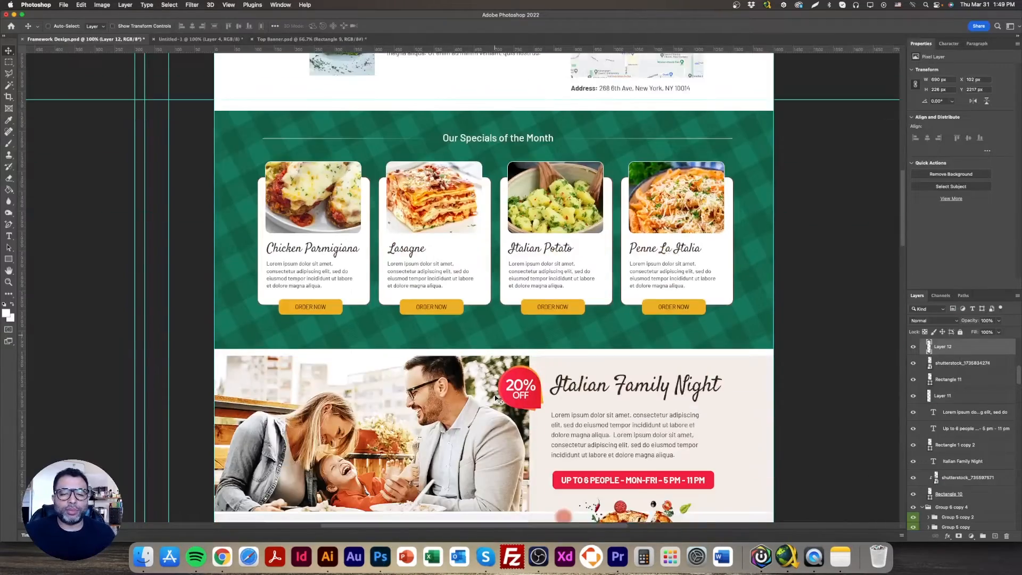
scroll(496, 398, "down", 5)
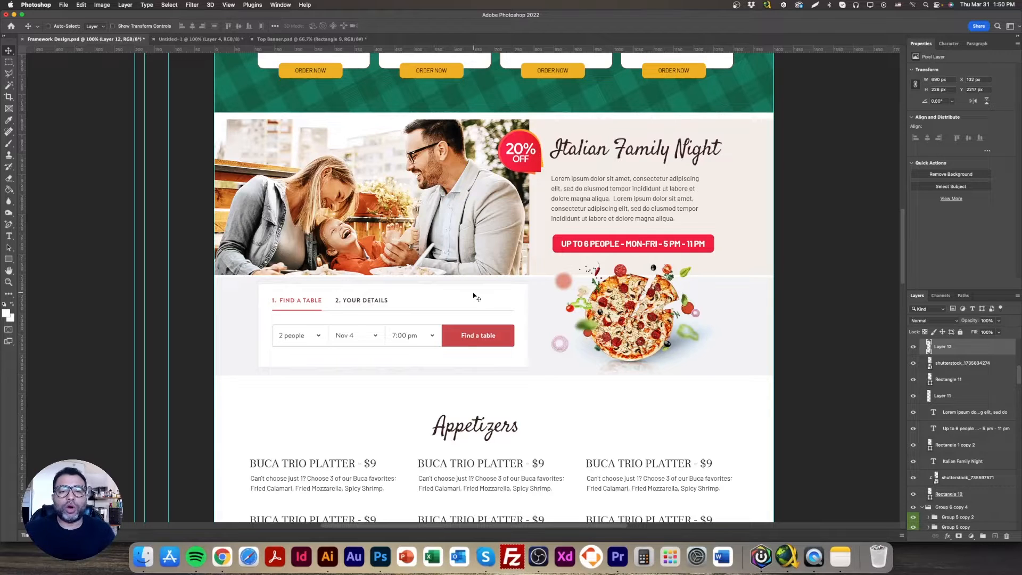
Block out the Italian Family Night section as two side-by-side columns with rectangles, and delete both rectangles
left_click(9, 259)
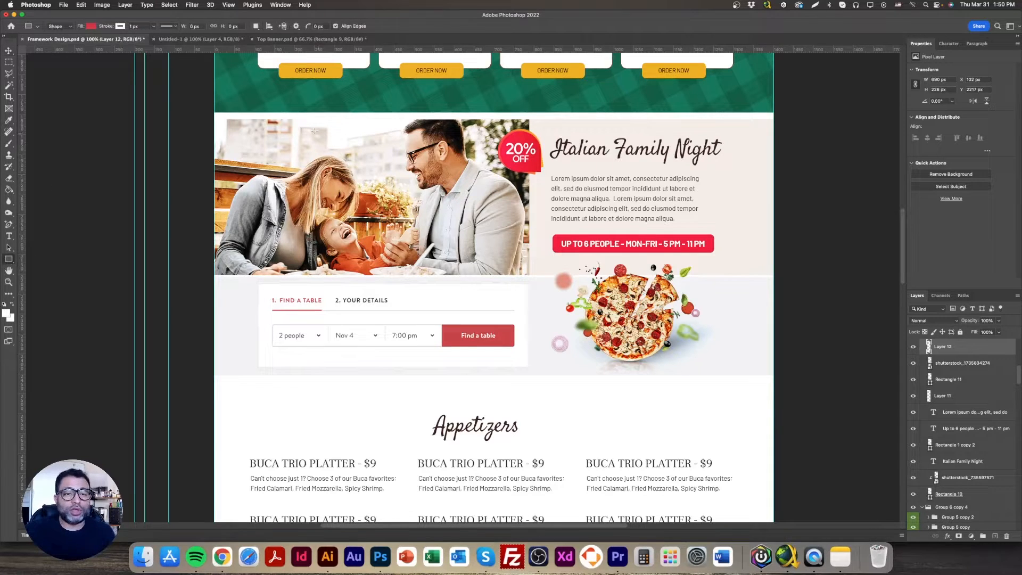
left_click_drag(214, 114, 527, 372)
left_click_drag(530, 116, 774, 375)
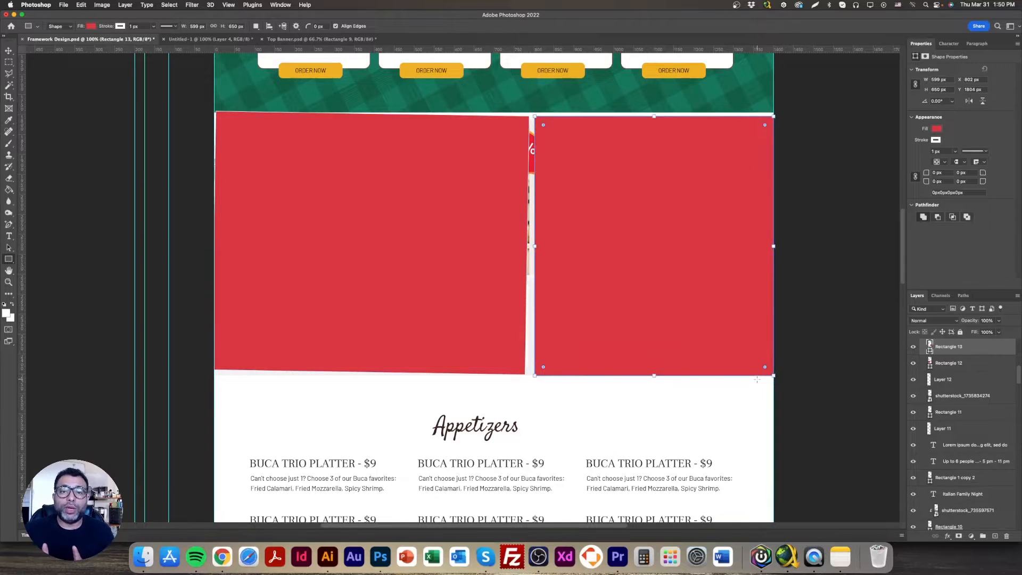
left_click(661, 244)
left_click(496, 312)
key("v")
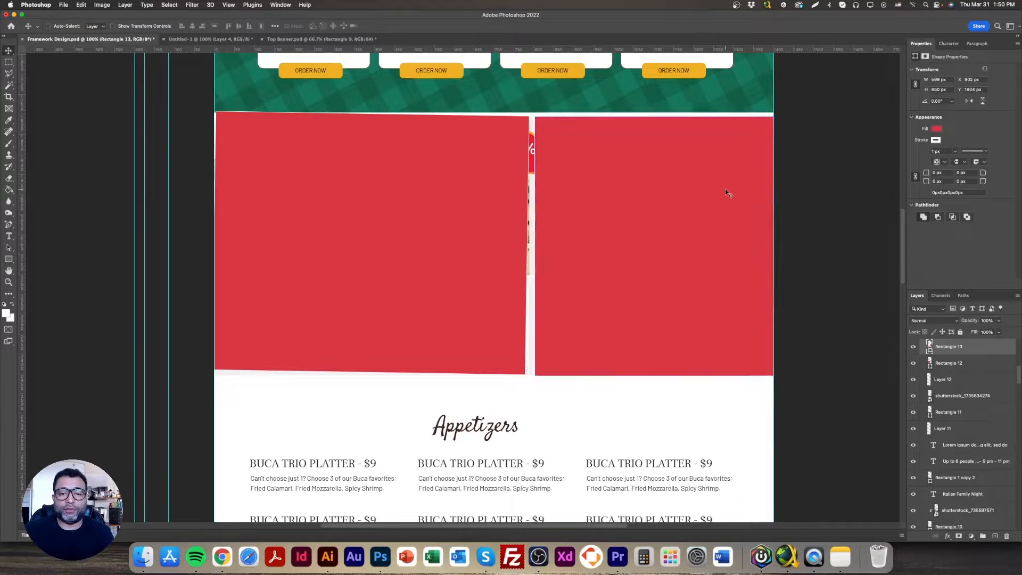
key("BackSpace")
key("BackSpace")
Block out the section as two stacked full-width rows with a rectangle about 400 px high and its copy, and delete both
left_click(9, 259)
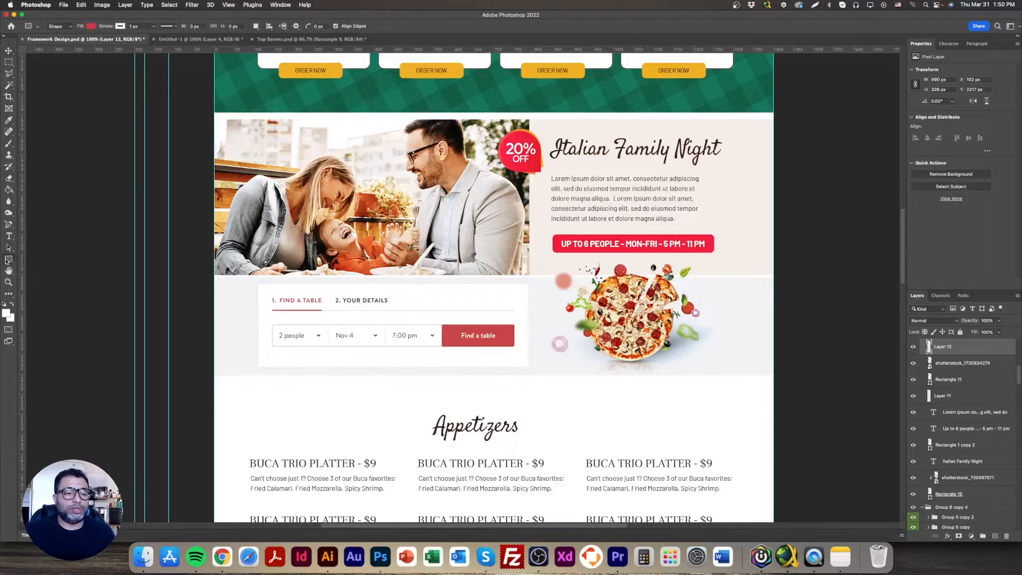
left_click_drag(214, 114, 770, 276)
key("v")
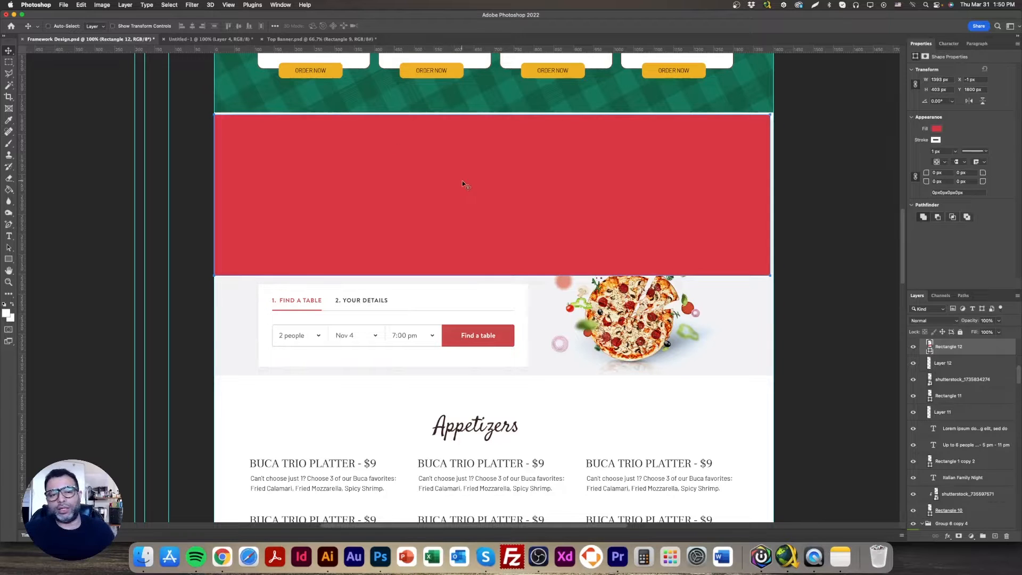
left_click_drag(465, 184, 501, 324)
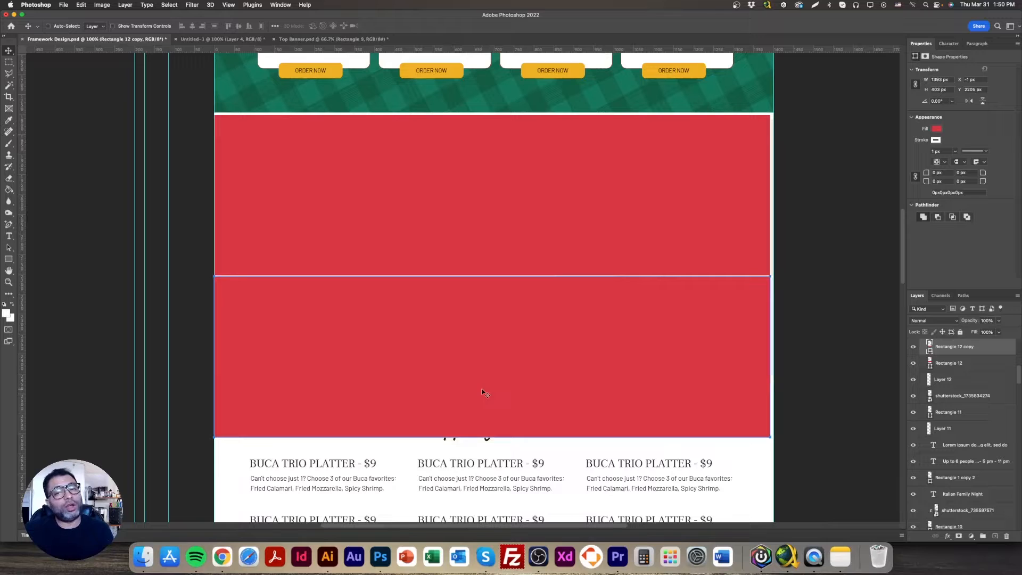
key("Delete")
key("Delete")
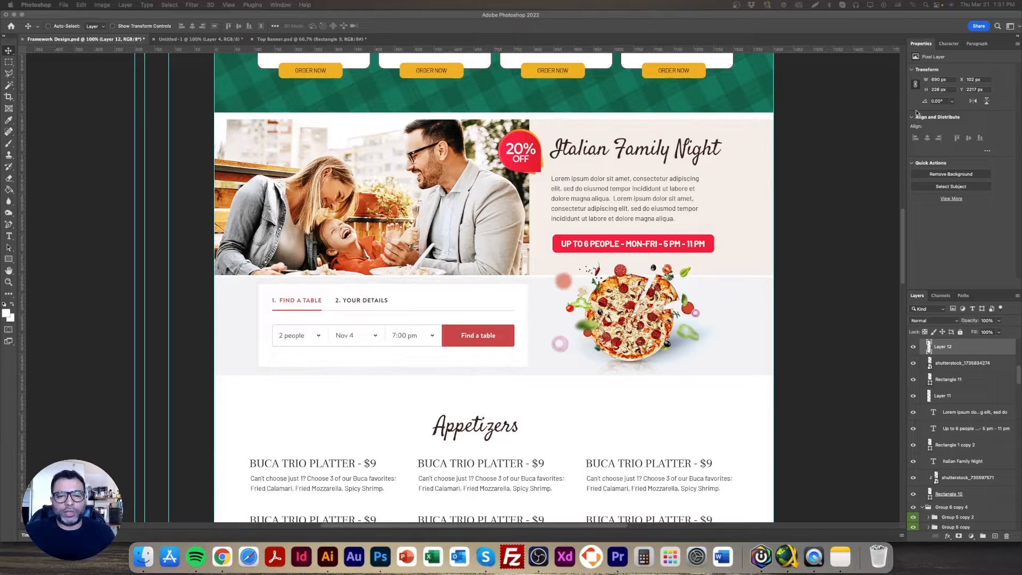
Copy the pizza image layer from Framework Design.psd into the Untitled-1 document and hide Layers 1 to 4 there
left_click(11, 50)
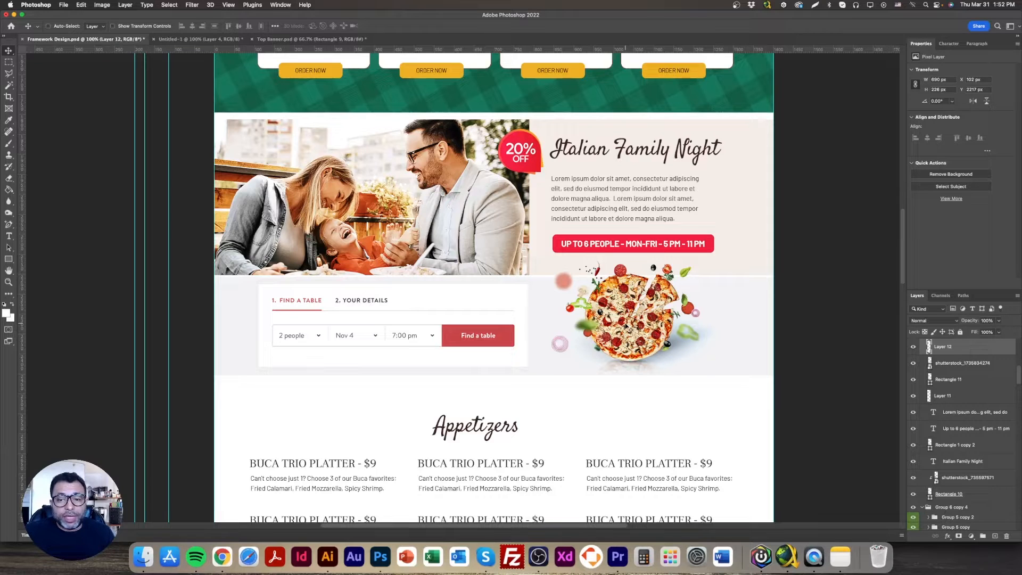
right_click(661, 277)
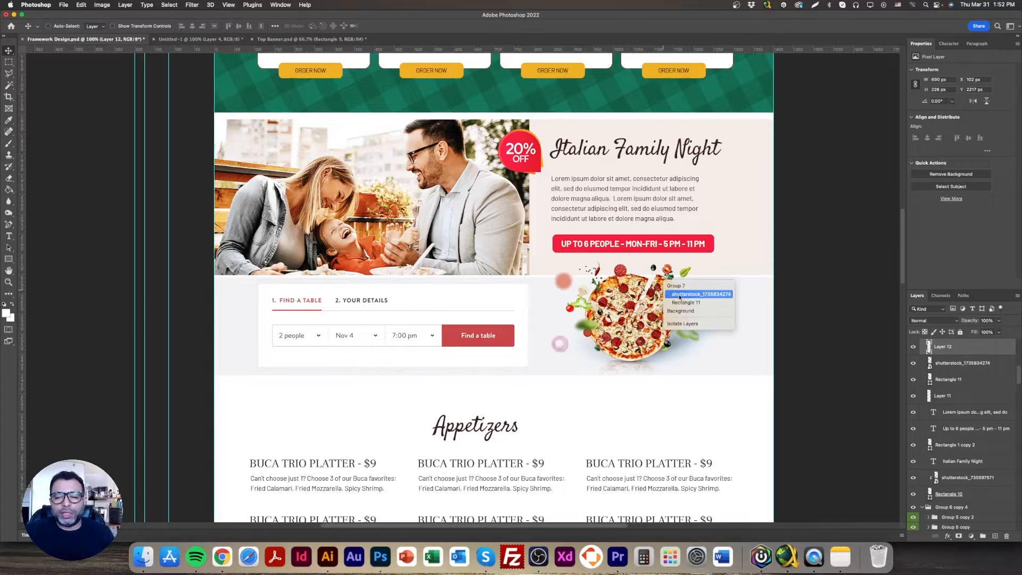
left_click(674, 296)
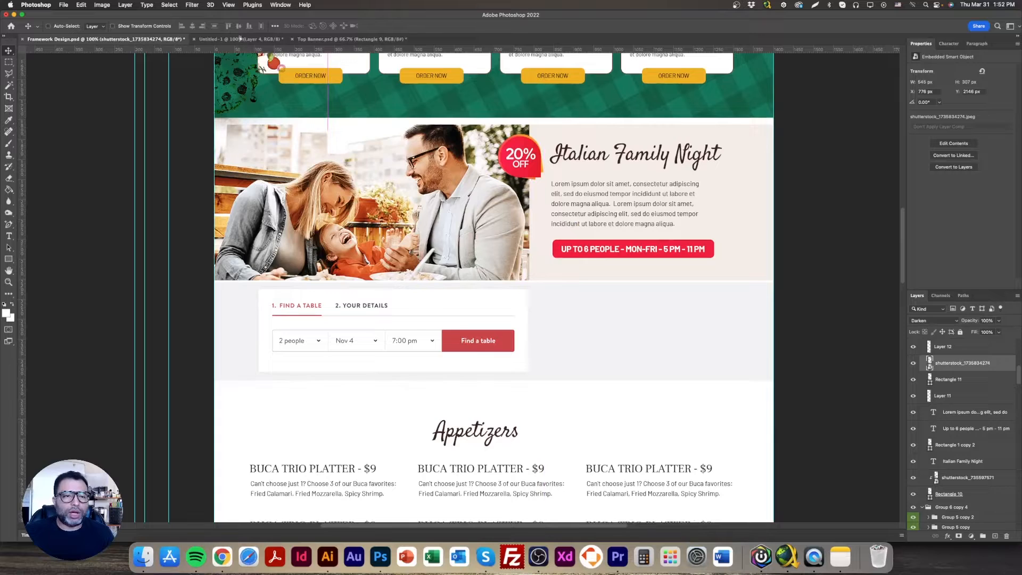
left_click(240, 39)
left_click_drag(488, 248, 473, 183)
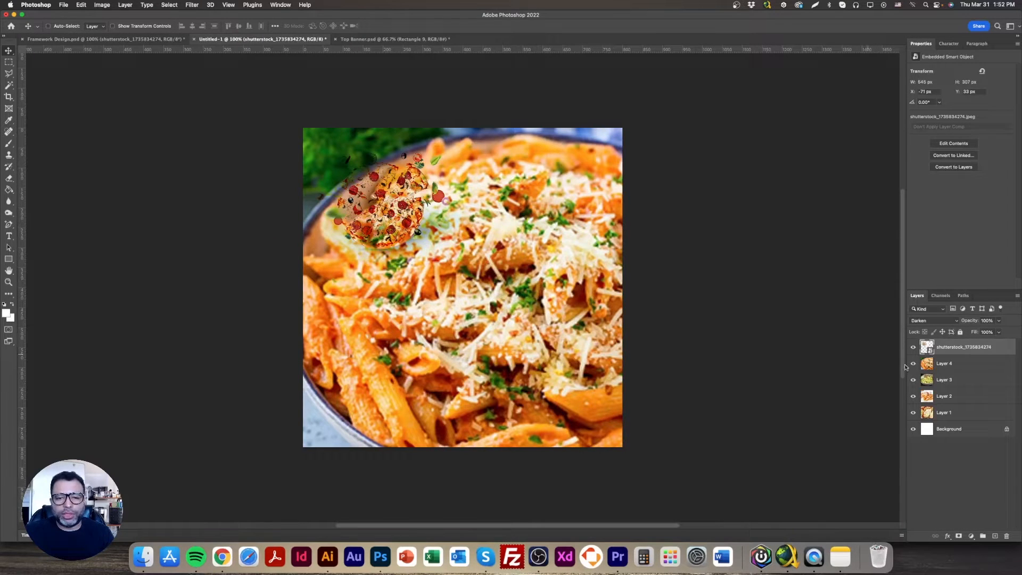
left_click(913, 413)
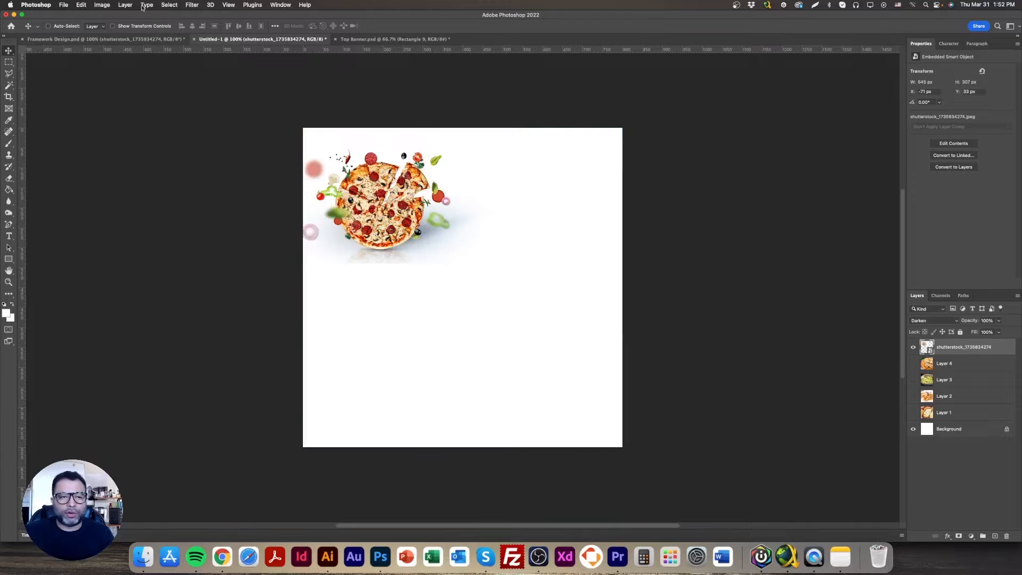
Enlarge the pizza image to about 1031 × 581 px and position the pizza near the middle of the canvas
left_click(141, 27)
left_click_drag(492, 262, 666, 367)
left_click_drag(531, 268, 523, 294)
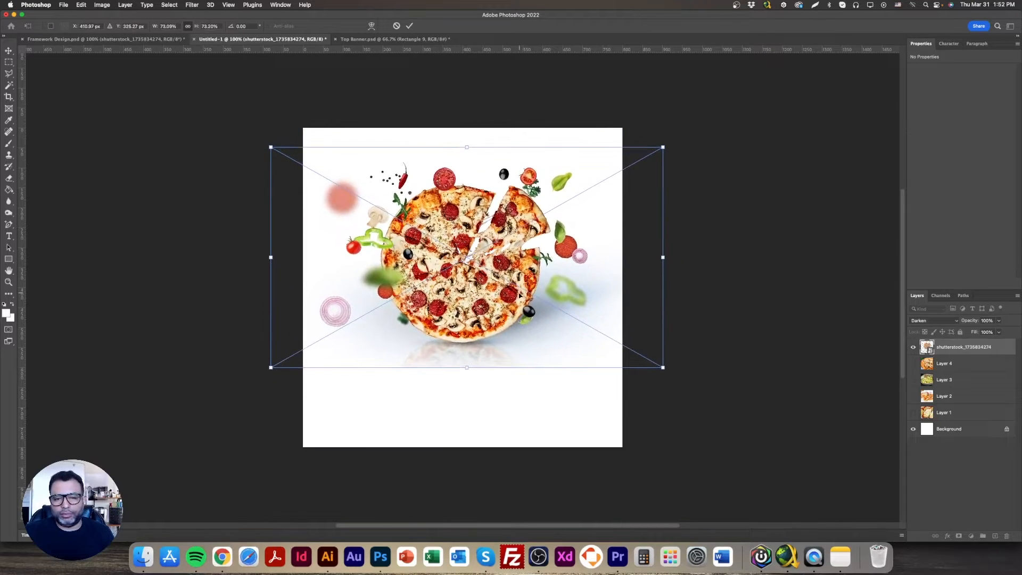
left_click_drag(469, 369, 470, 378)
mouse_move(489, 318)
left_mouse_down()
mouse_move(500, 326)
mouse_move(484, 339)
mouse_move(506, 314)
left_mouse_up()
key("Return")
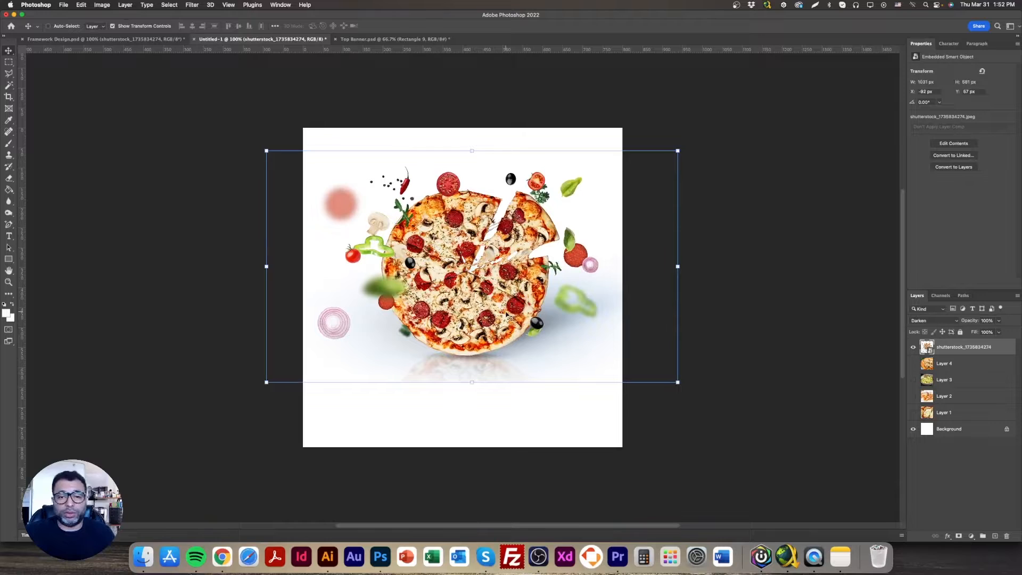
Rasterize the pizza layer and mask out the image's background, with the Background layer hidden
right_click(967, 349)
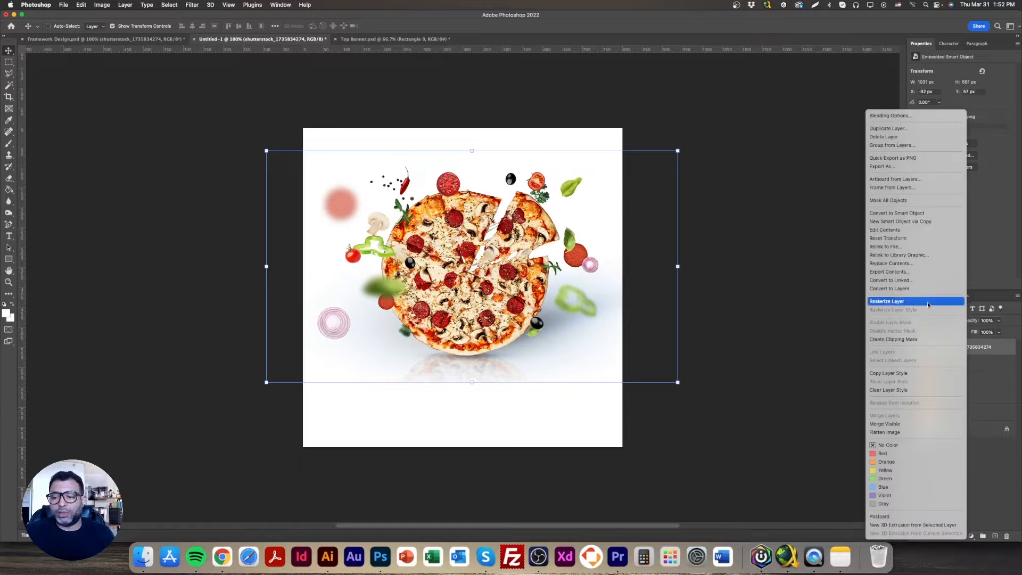
left_click(915, 302)
left_click(913, 430)
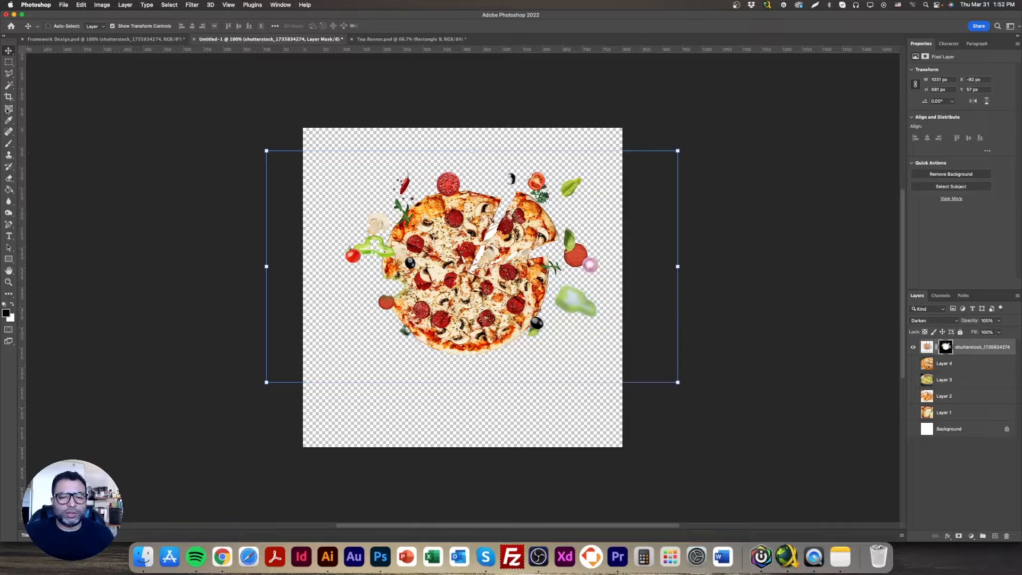
Use the Magic Wand on the pizza layer's image to delete the white patches in the upper gap beside the separated slice
left_click(9, 86)
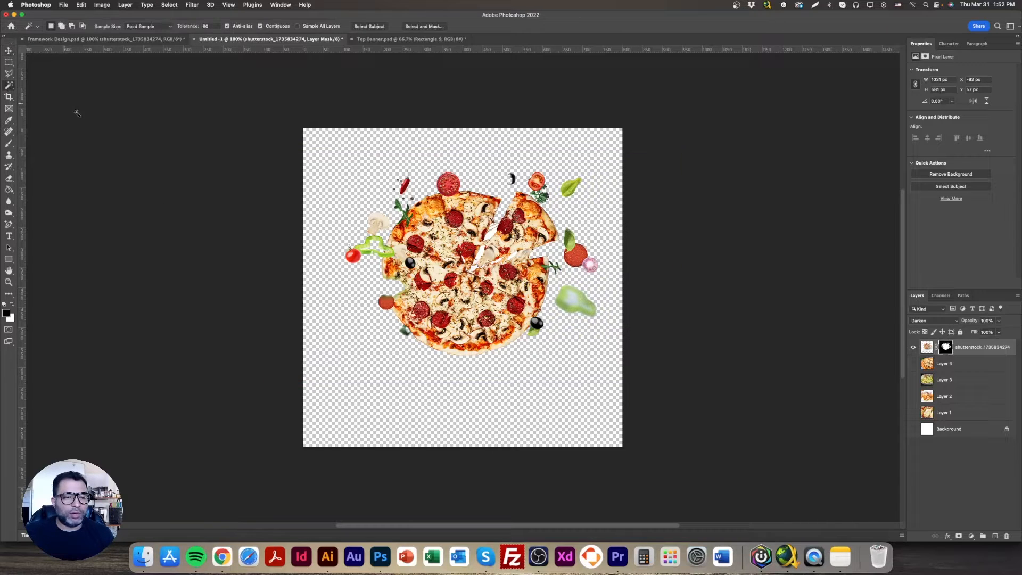
left_click(9, 282)
left_click(452, 272)
left_click(440, 222)
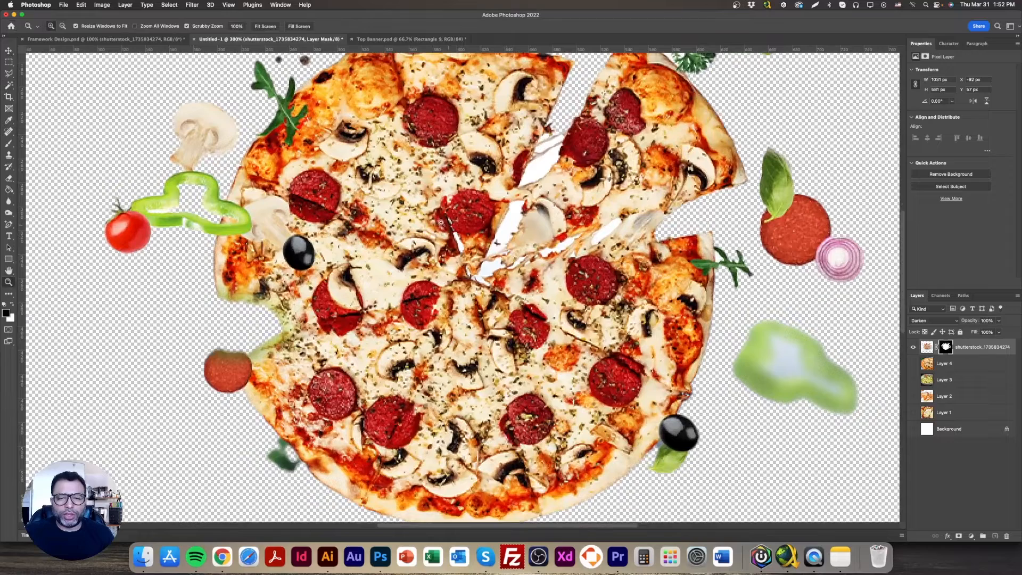
left_click(9, 87)
left_click(552, 153)
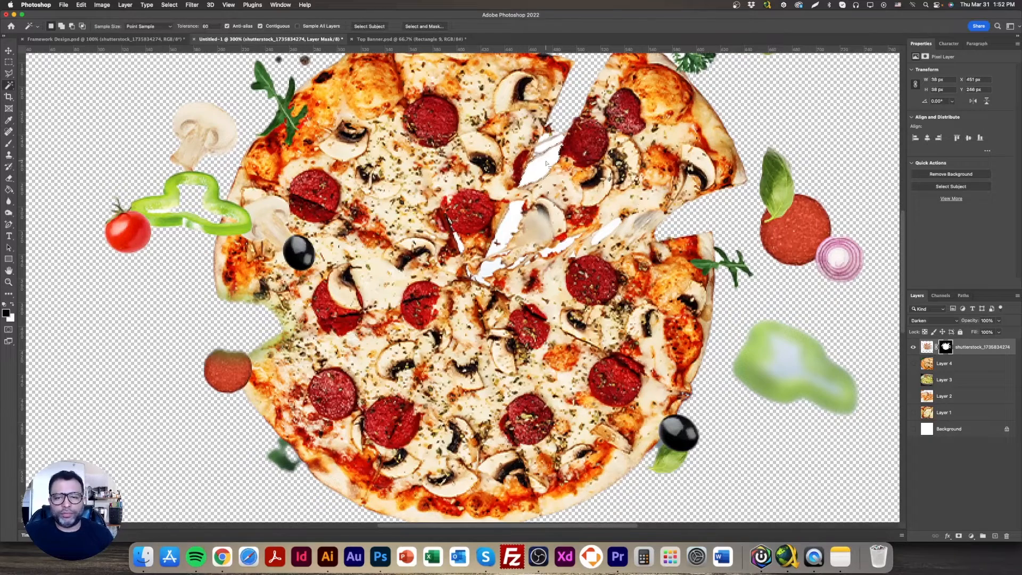
key("super+d")
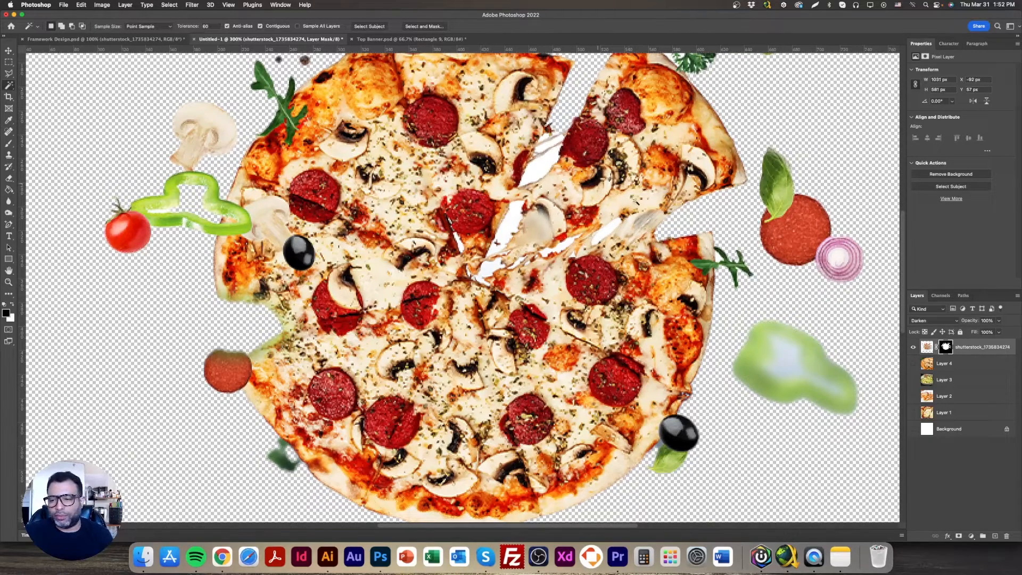
left_click(926, 346)
left_click(549, 169)
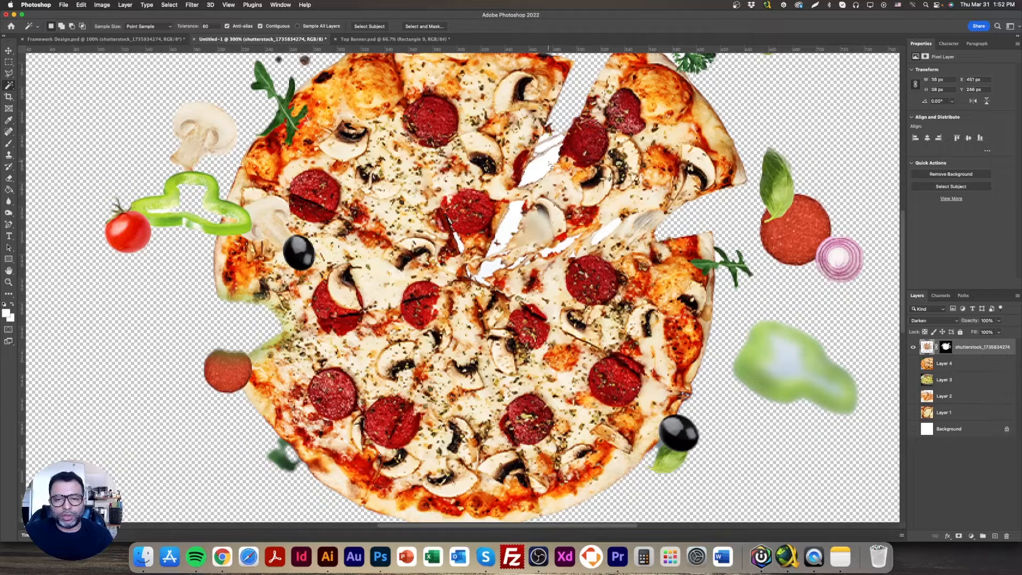
key("Delete")
left_click(550, 146)
key("Delete")
Delete the remaining white patches at the tip and along the lower edge of the separated slice, and clear the selection
key("Delete")
left_click(509, 231)
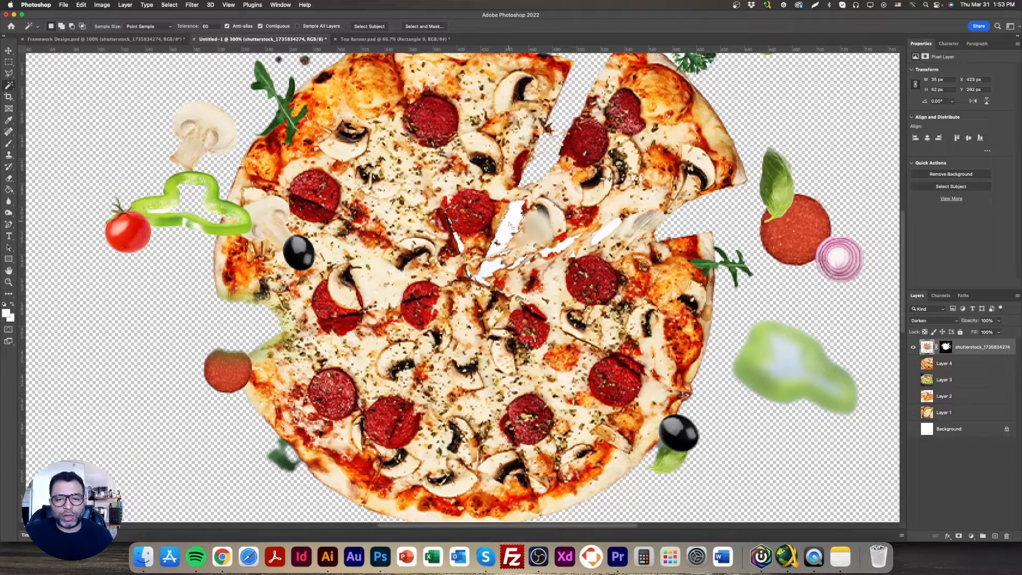
key("Delete")
left_click(489, 267)
key("Delete")
left_click(521, 261)
key("Delete")
left_click(552, 249)
key("Delete")
left_click(604, 231)
key("Delete")
key("super+d")
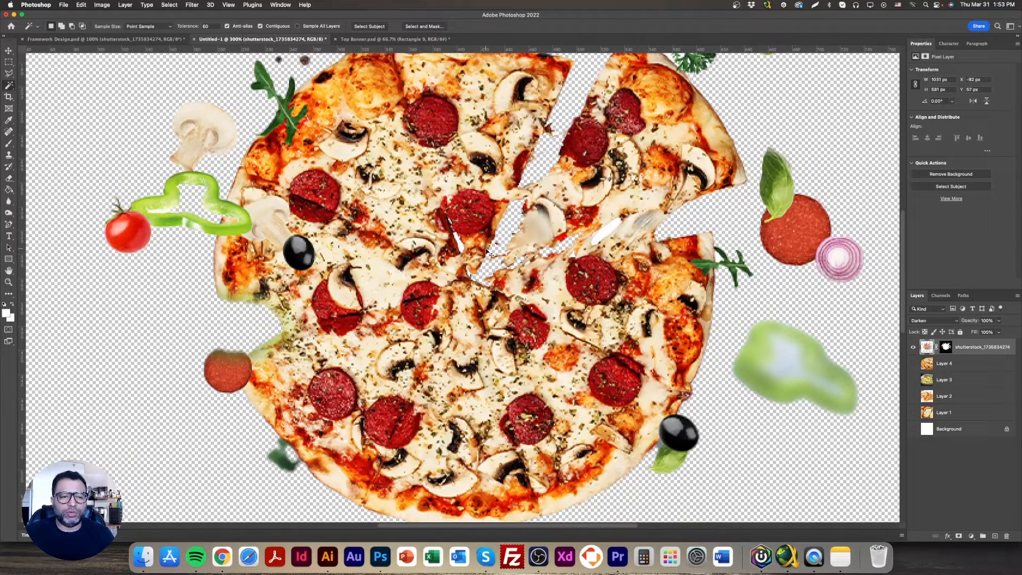
key("super+minus")
key("super+minus")
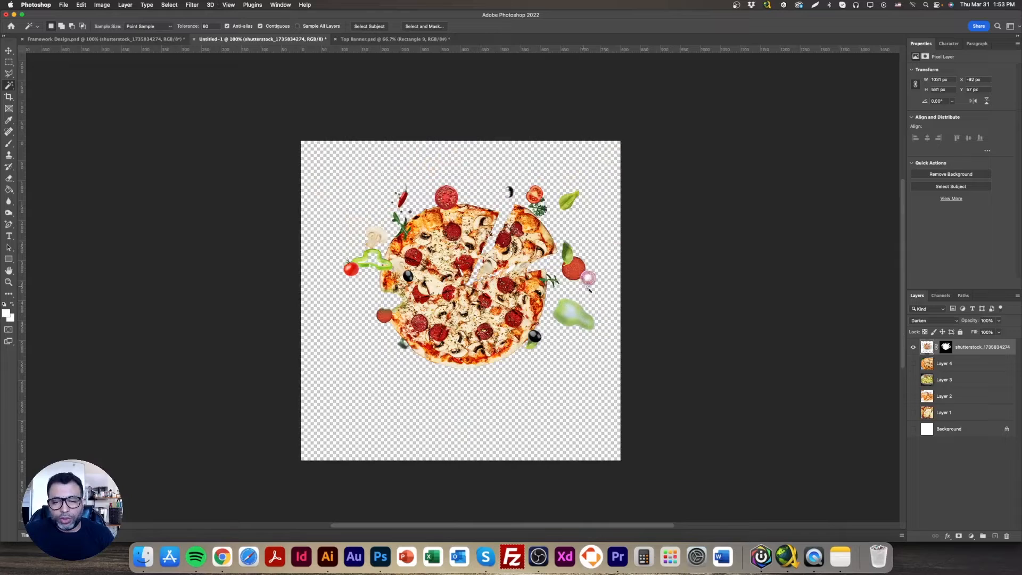
Enlarge the pizza layer to about 1270 × 716 px so the toppings span the canvas width, and position it at the canvas's upper part
left_click(8, 50)
left_click_drag(461, 258, 434, 262)
left_click_drag(649, 282, 772, 283)
left_click_drag(602, 283, 551, 301)
left_click_drag(722, 300, 707, 300)
left_click_drag(582, 299, 589, 270)
left_click_drag(199, 264, 210, 264)
left_click_drag(432, 288, 429, 286)
key("Return")
Crop away the empty area below the pizza, reducing the canvas height to 593 px
left_click(11, 98)
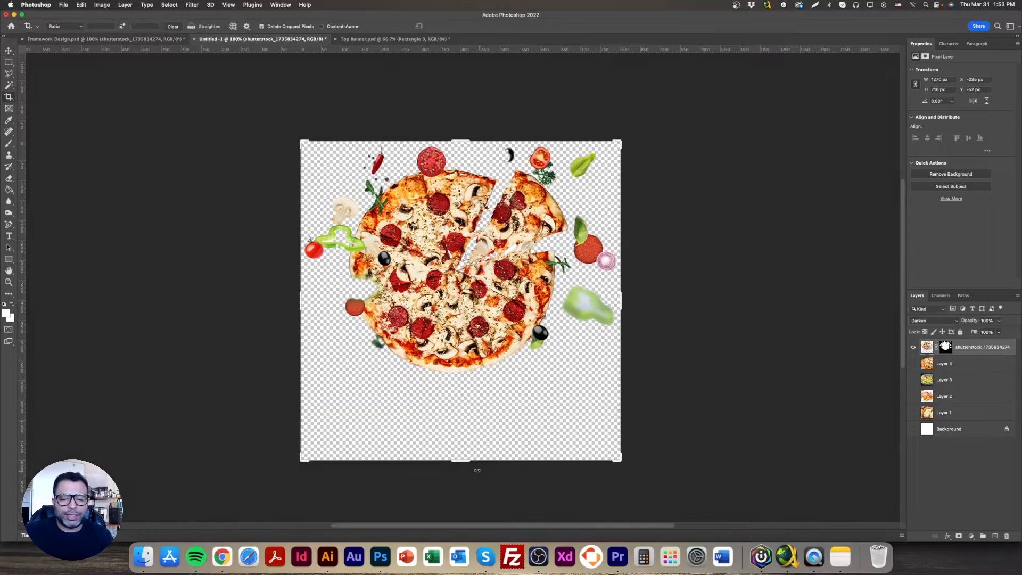
left_click_drag(464, 461, 475, 420)
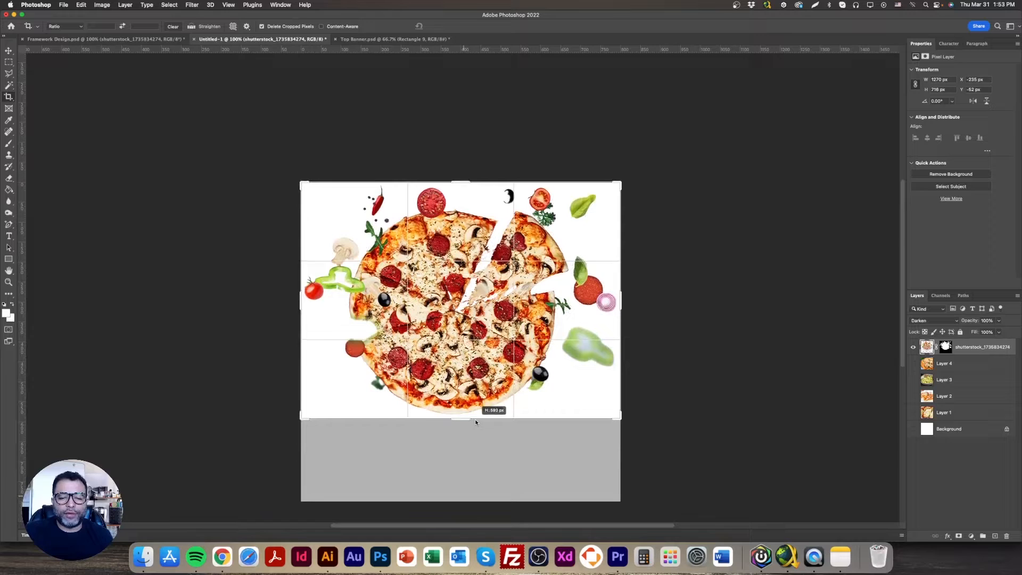
key("Return")
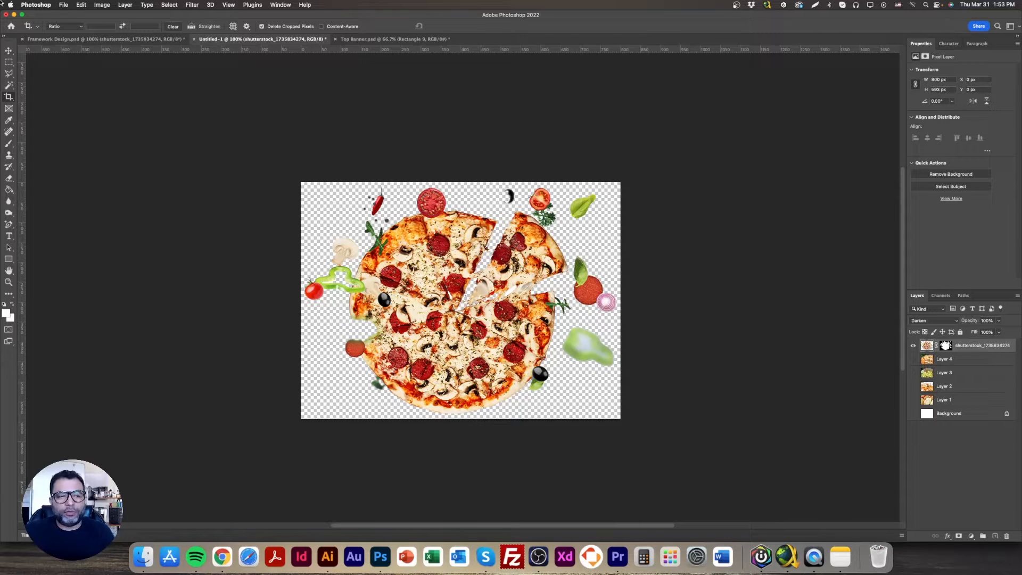
Export the transparent pizza image for web as a PNG-24 named pizza_isolated in the Module 4 folder
left_click(8, 51)
left_click(62, 10)
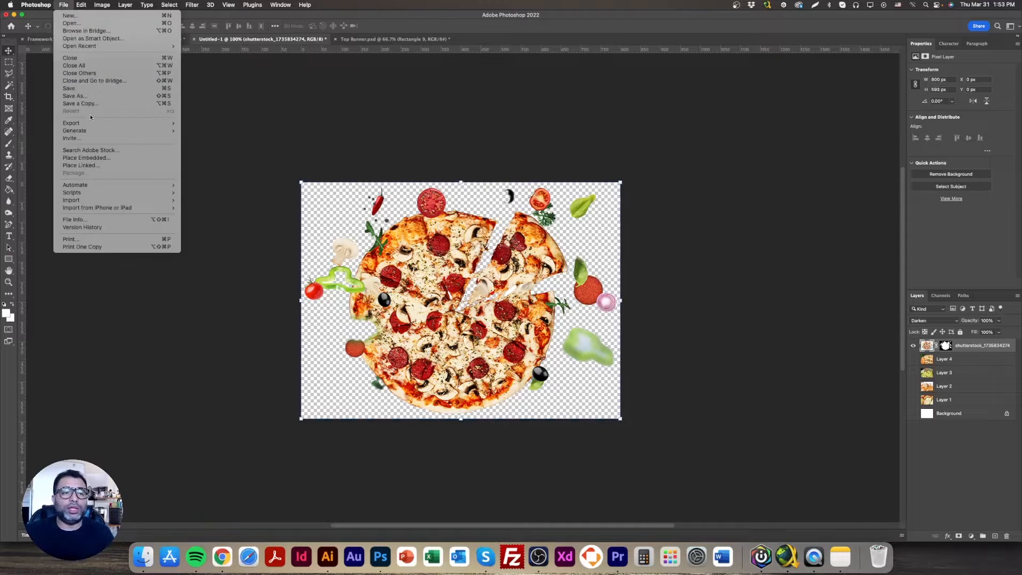
mouse_move(80, 123)
left_click(210, 154)
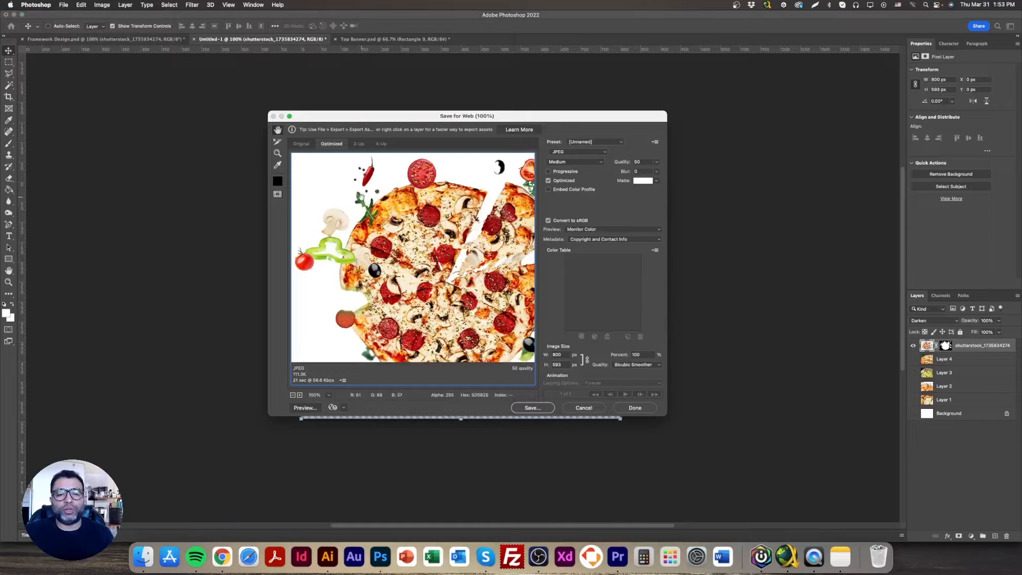
left_click(578, 153)
left_click(570, 170)
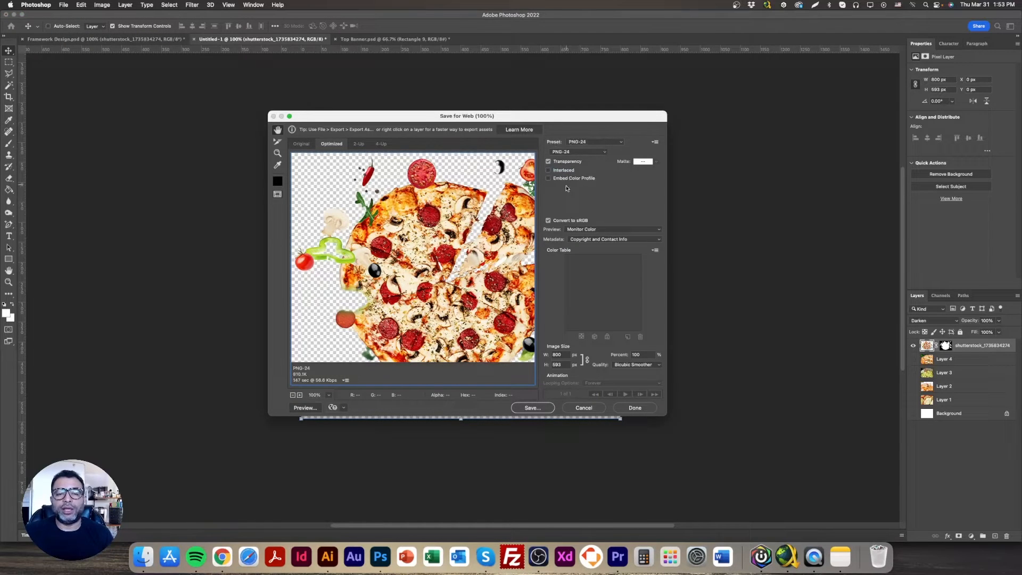
left_click(532, 407)
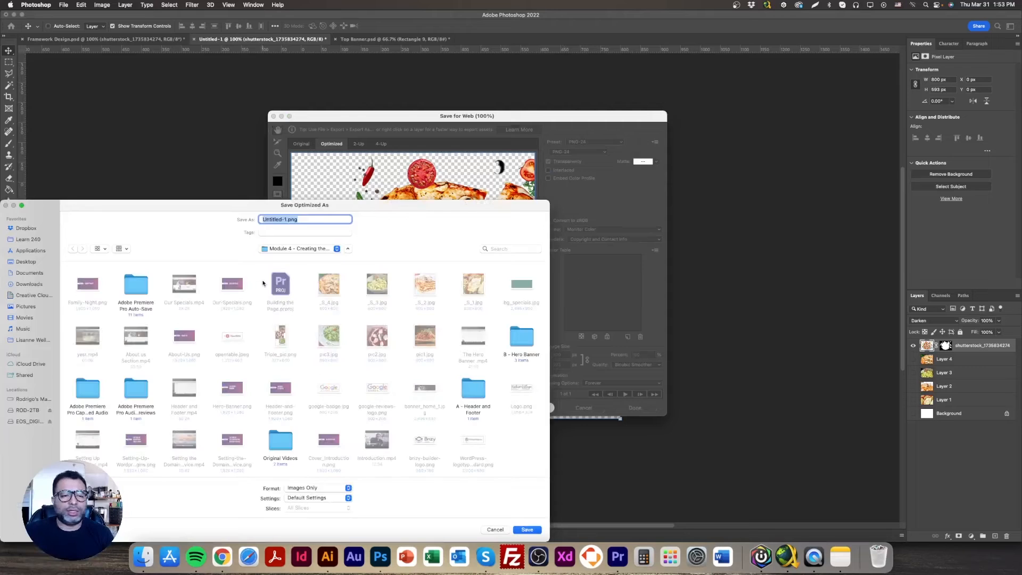
type("pizza_isolated")
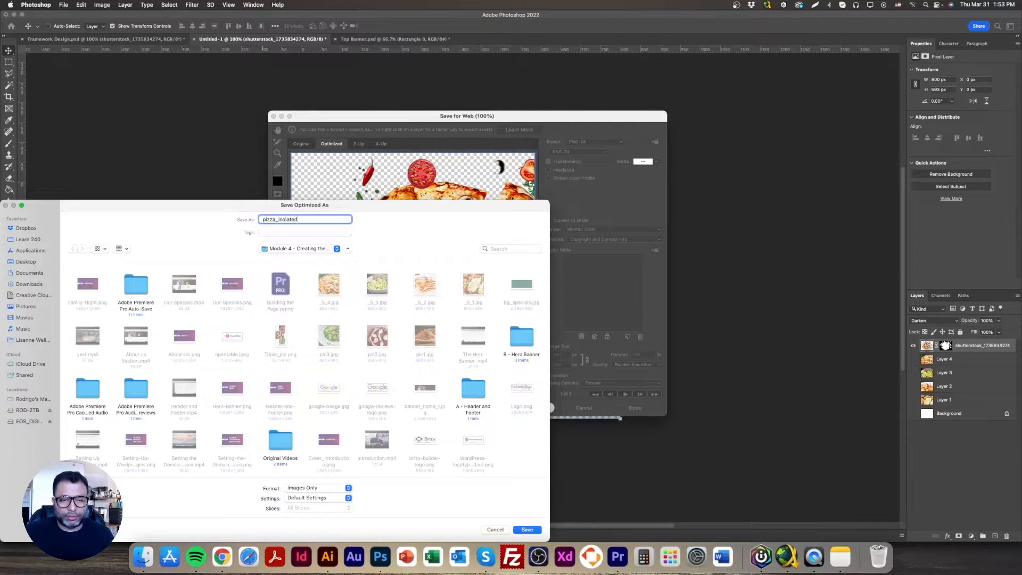
key("Return")
Select the full area of the family photo beside Italian Family Night in Framework Design.psd with a rectangular marquee
left_click(134, 39)
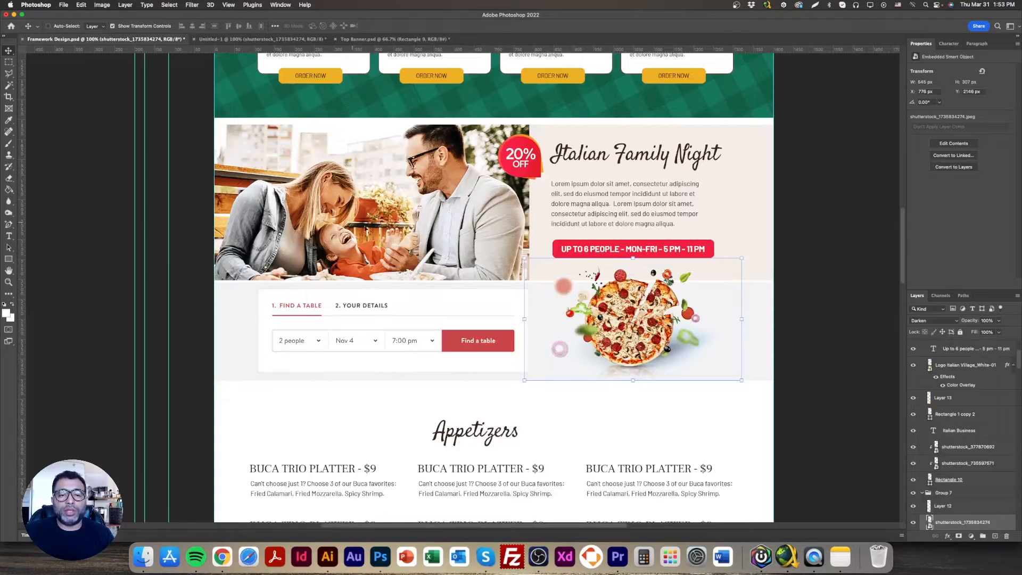
left_click(9, 61)
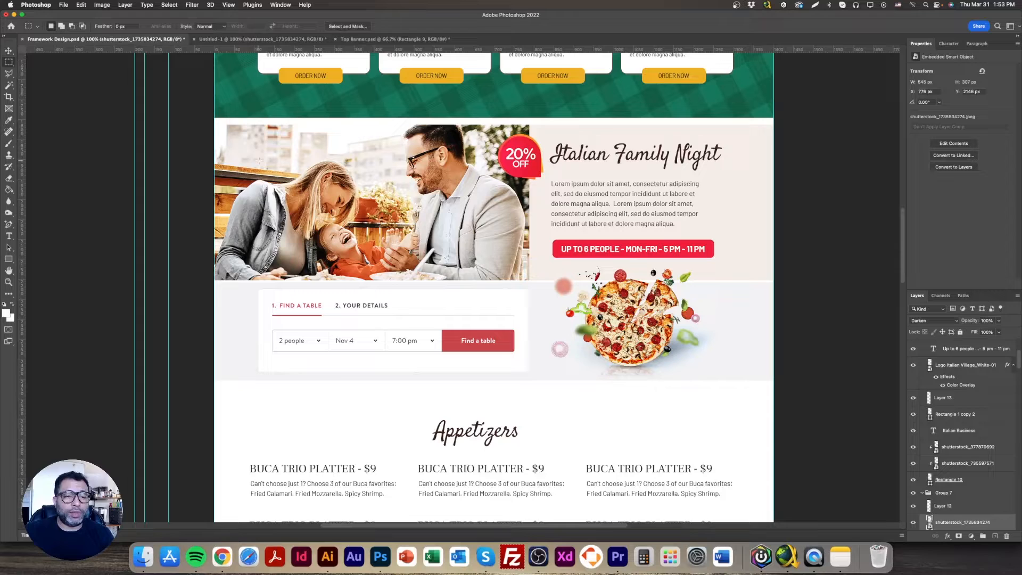
left_click_drag(213, 124, 530, 281)
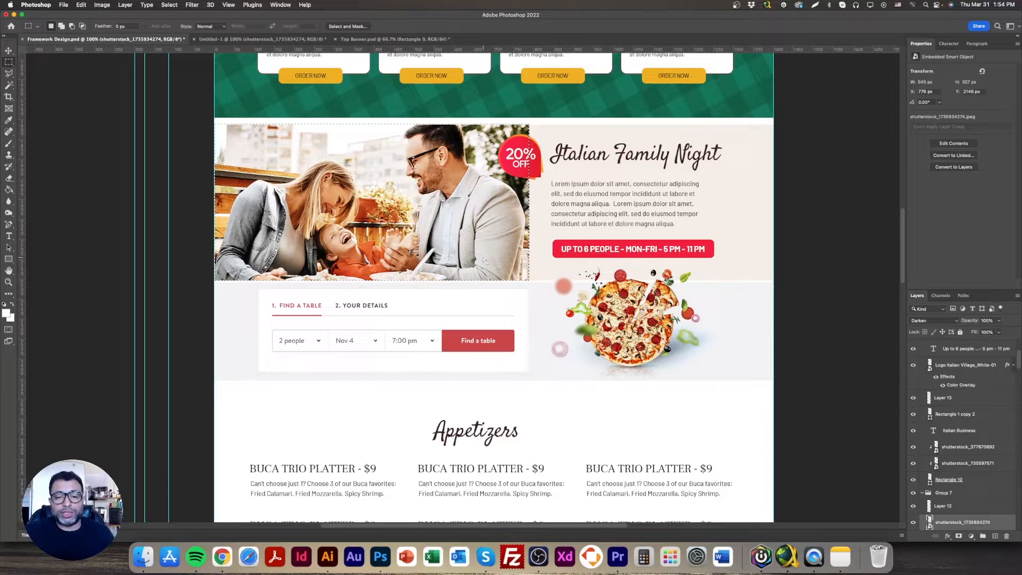
key("super+n")
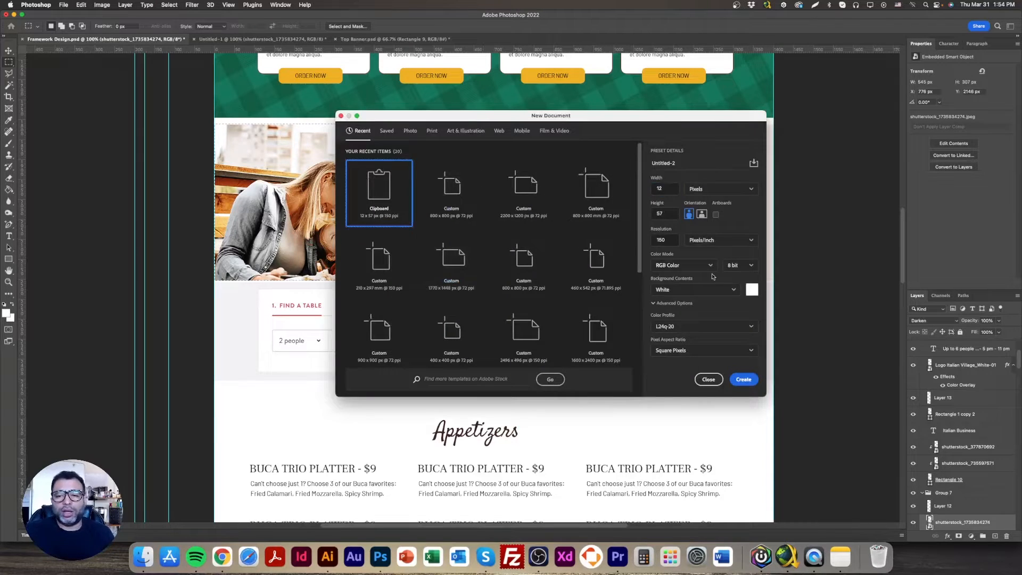
left_click(743, 379)
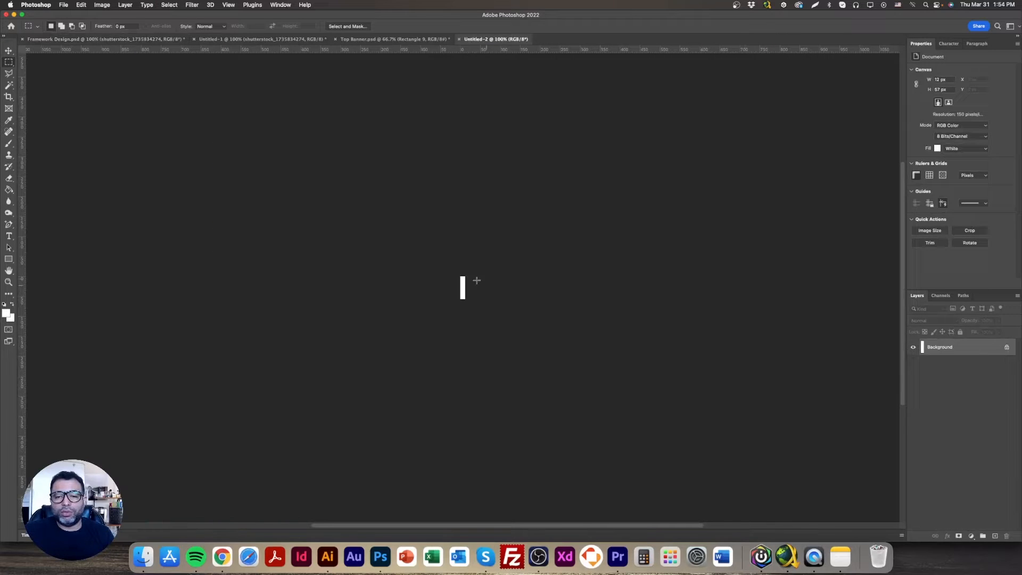
left_click(8, 52)
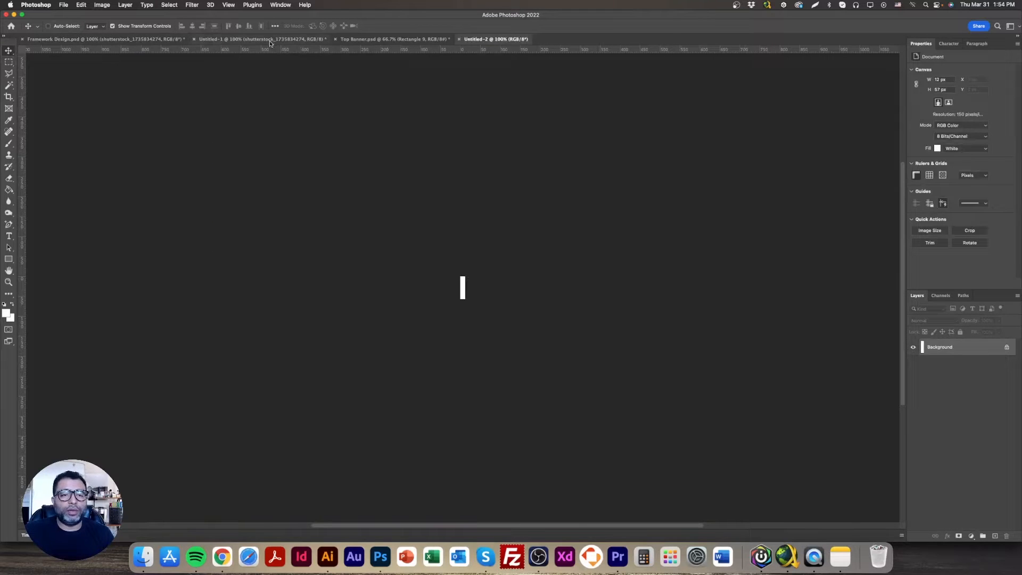
Copy the selected area from the family photo's layer in Framework Design.psd and paste it into a new document of the clipboard's size
left_click(107, 39)
right_click(321, 164)
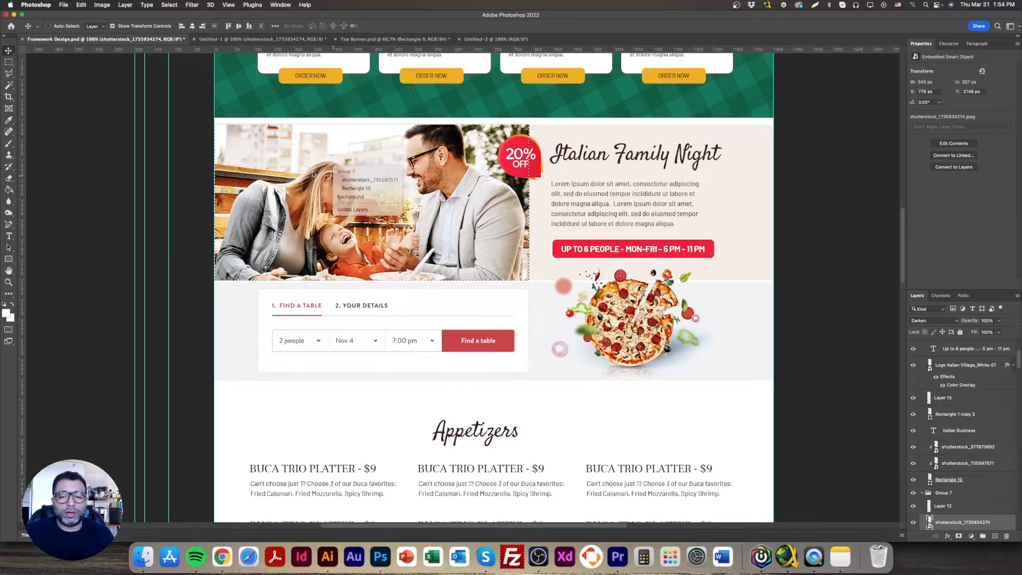
right_click(361, 151)
left_click(383, 162)
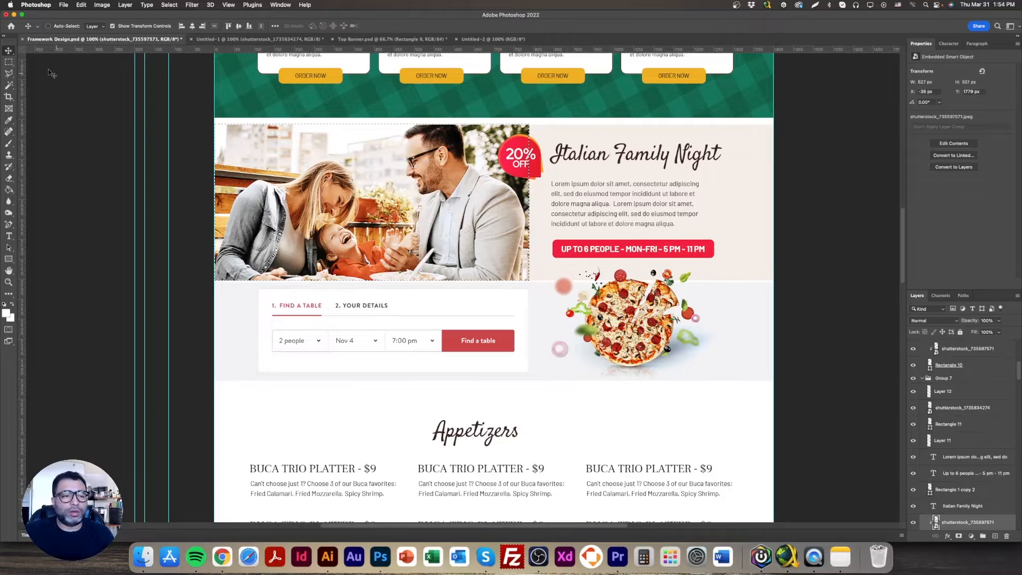
key("super+c")
key("super+n")
key("Return")
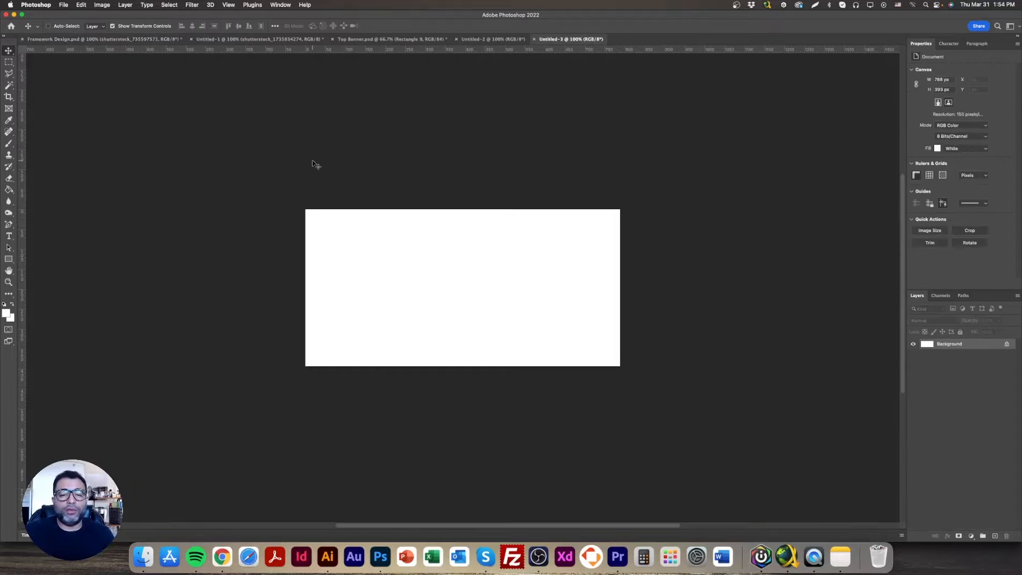
key("super+v")
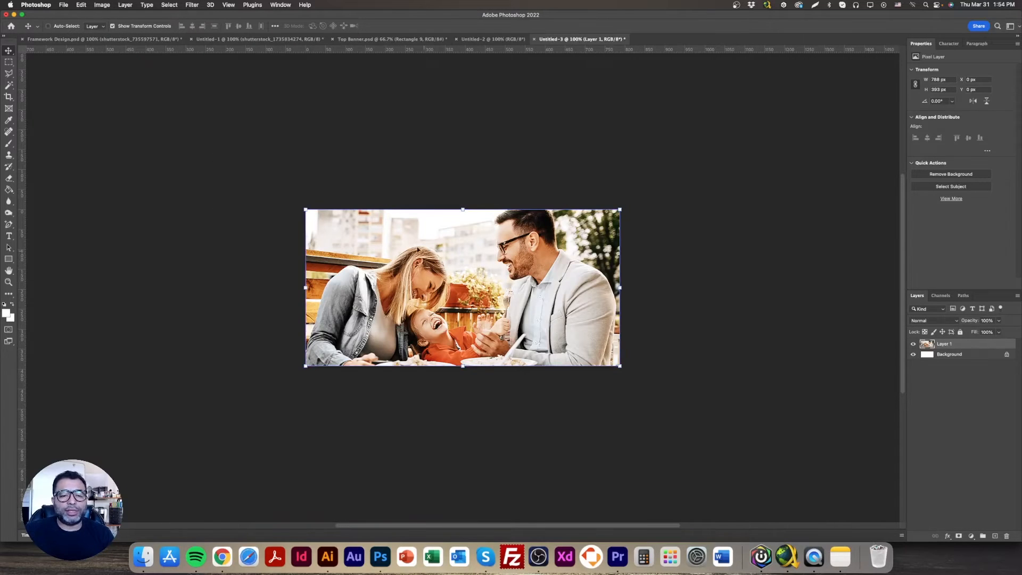
Resize the family photo document to a width of 1200 px, keeping its proportions
left_click(100, 7)
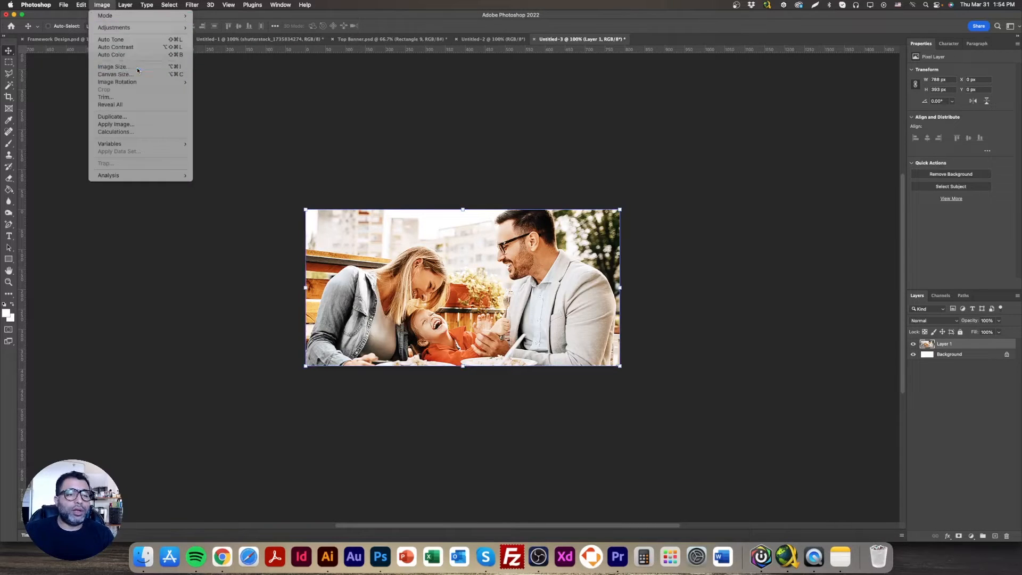
left_click(109, 75)
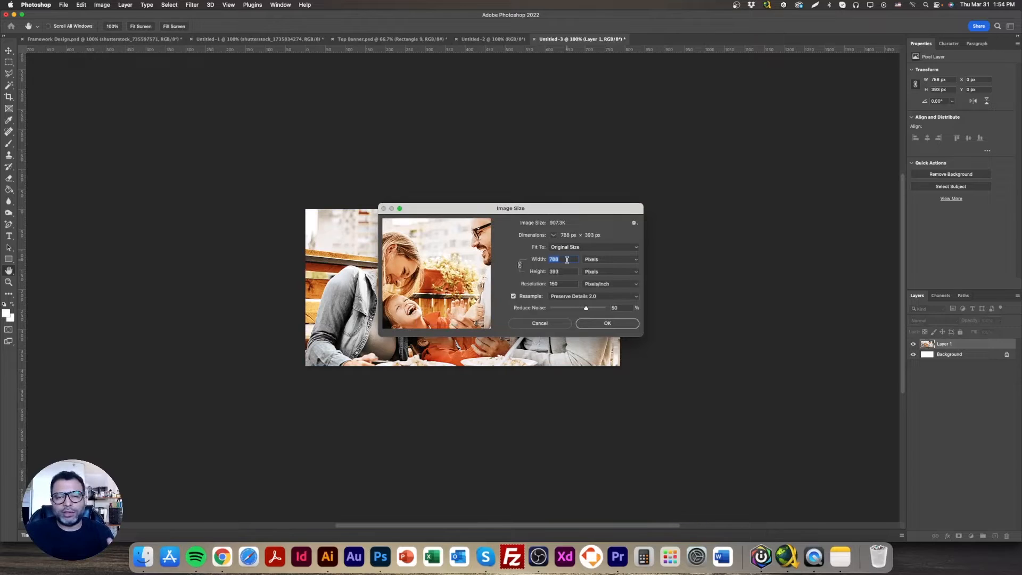
type("1200")
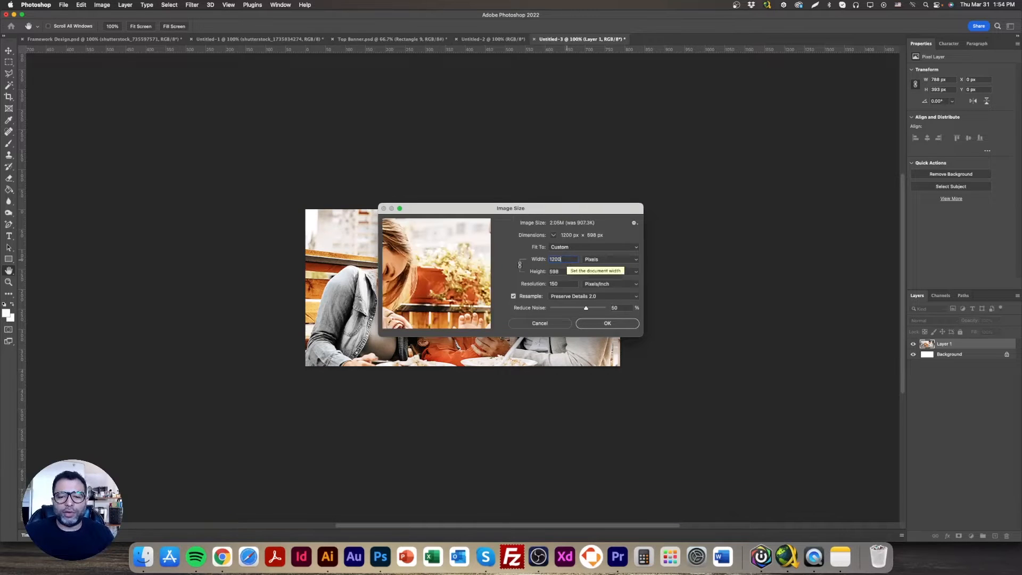
key("Return")
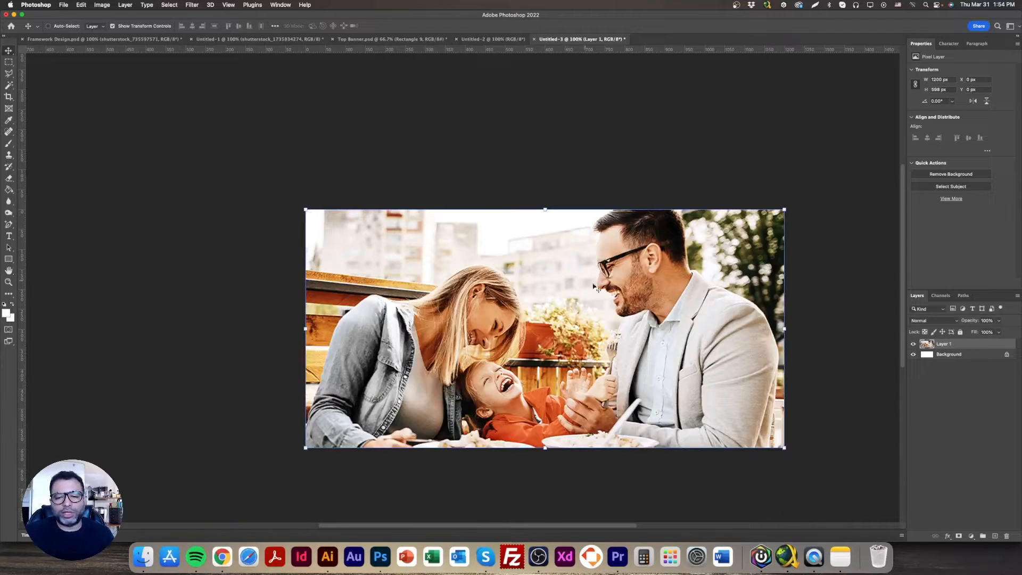
Set the family photo document's resolution to 72 pixels/inch while keeping the width at 1200 px
left_click(101, 5)
left_click(113, 67)
double_click(562, 282)
type("72")
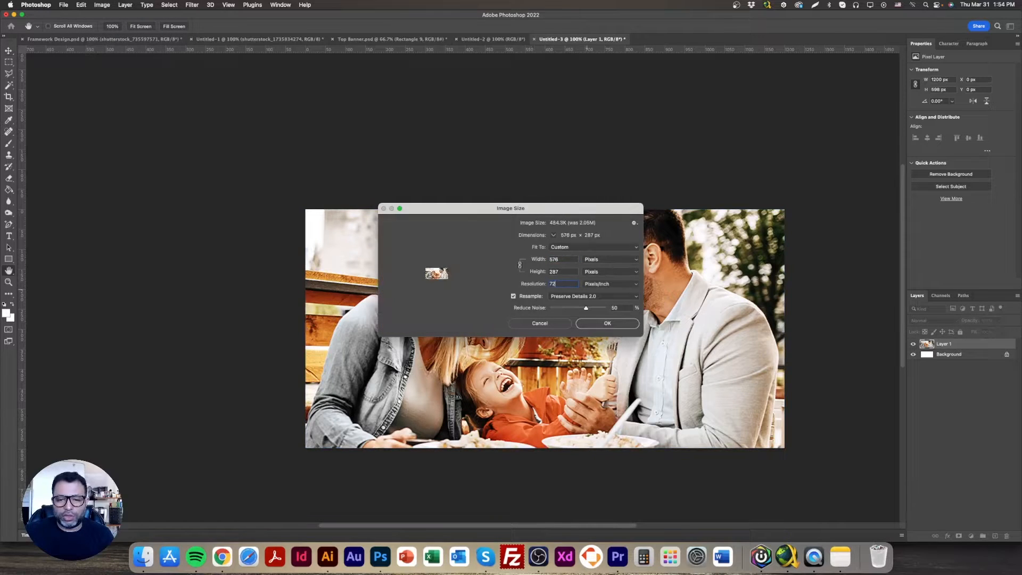
type("1200")
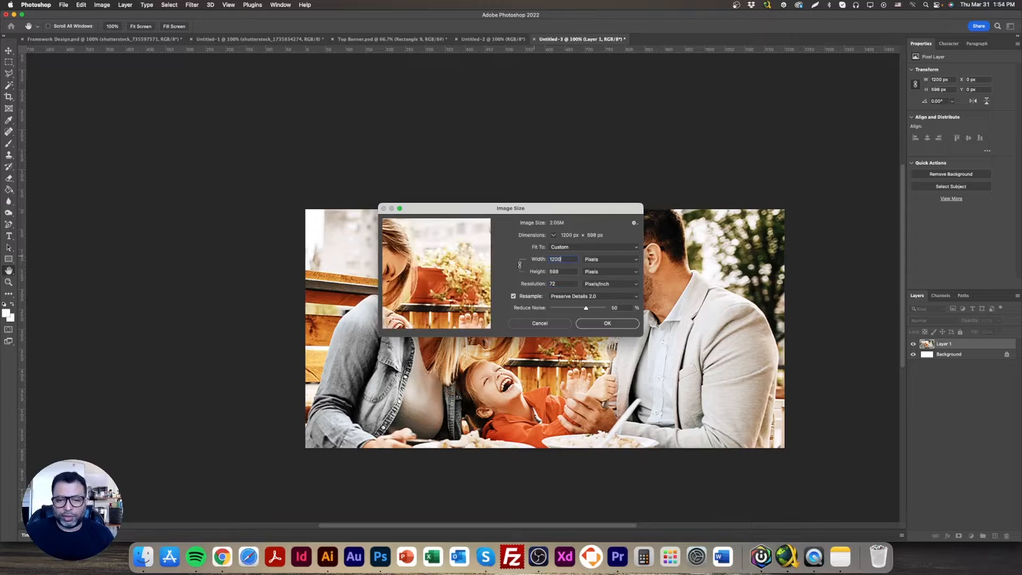
key("Return")
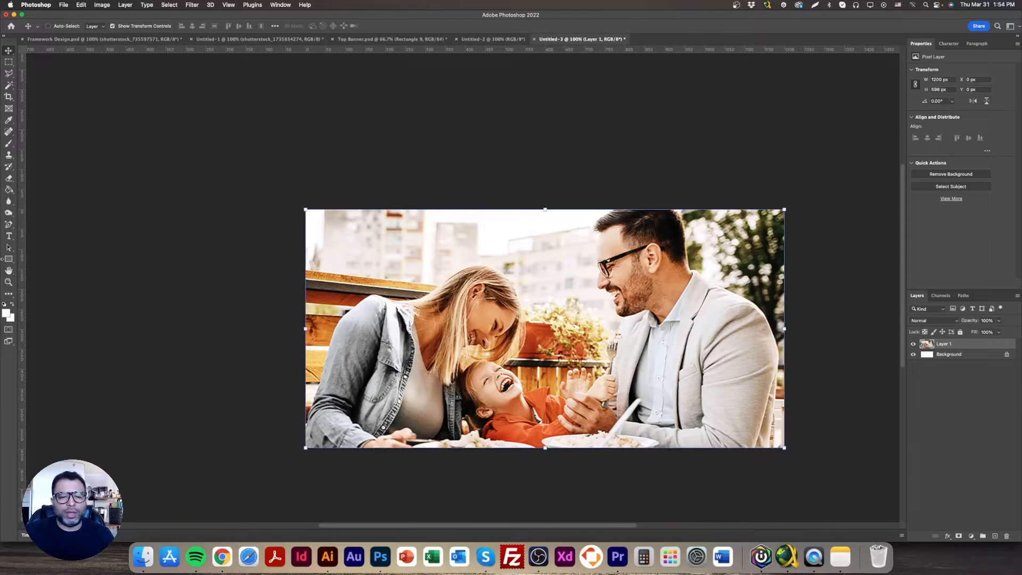
Export the family photo for web as a JPEG in the Module 4 folder, with a file name starting with "Famil"
double_click(9, 270)
key("super+1")
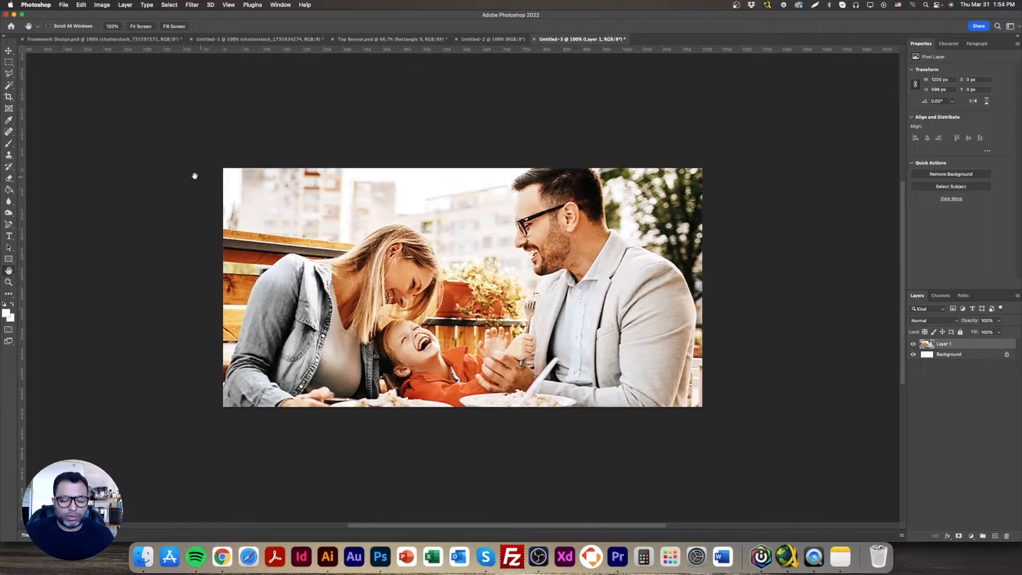
left_click(8, 53)
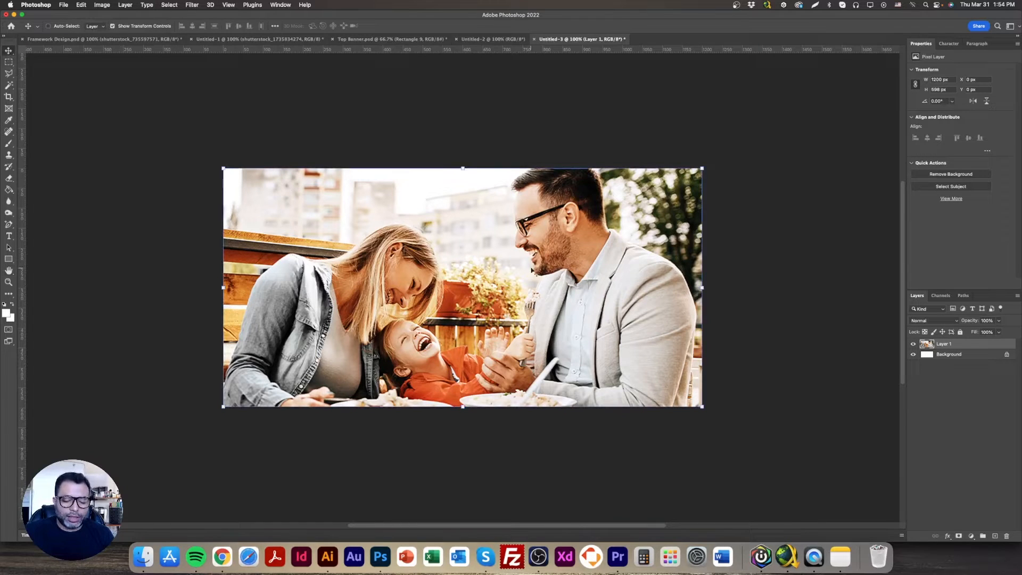
left_click(57, 5)
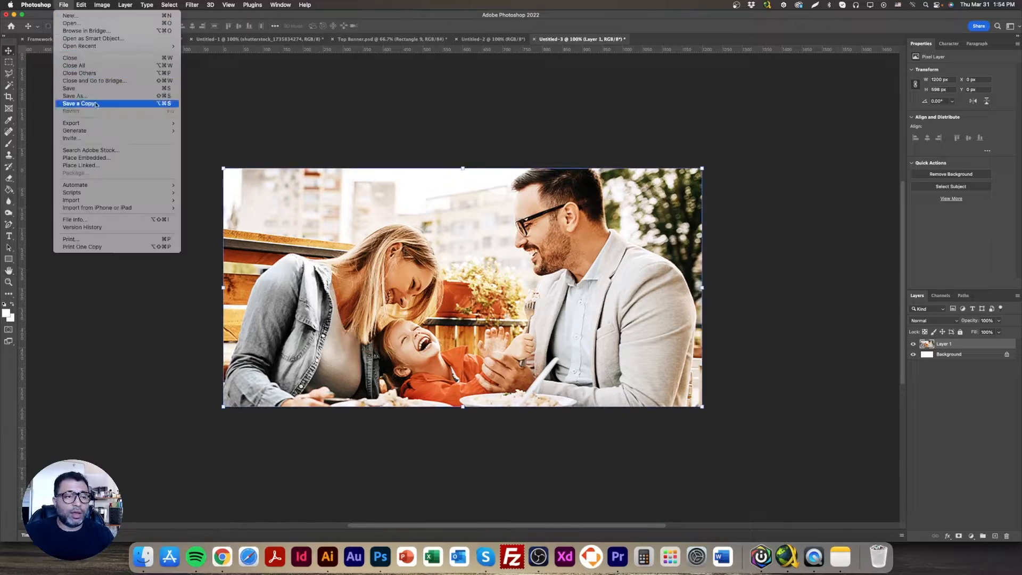
mouse_move(160, 125)
left_click(233, 157)
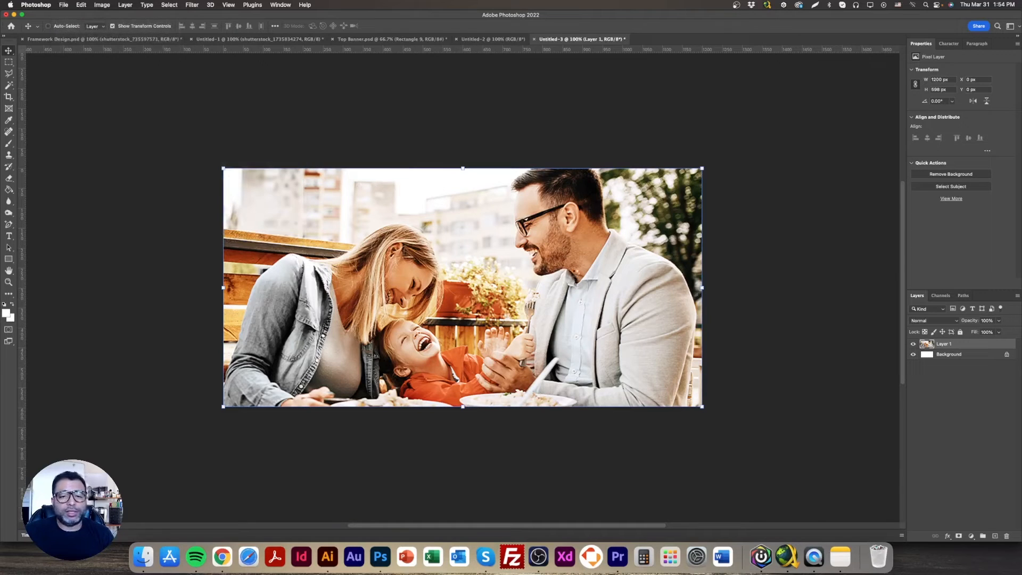
left_click(581, 153)
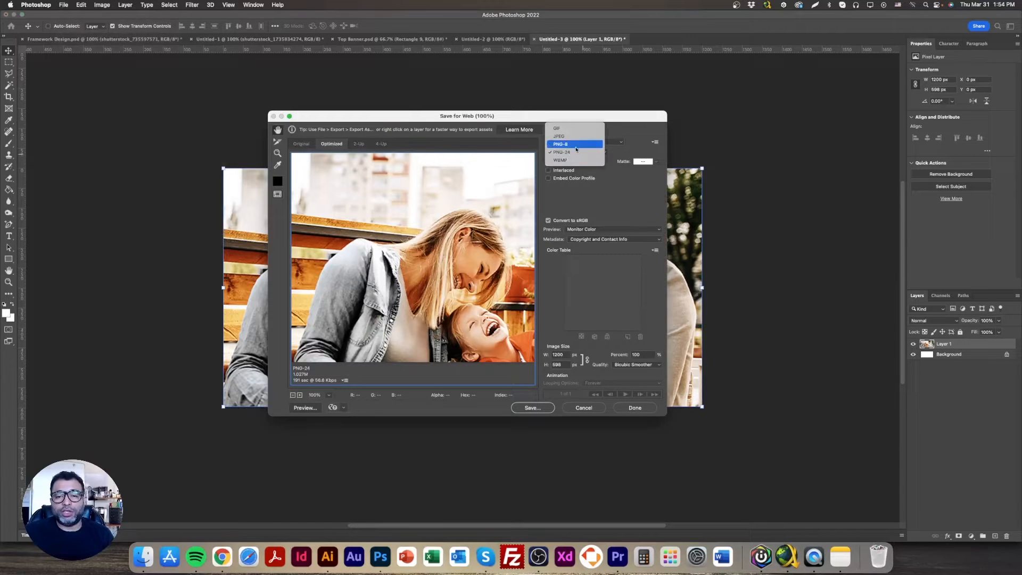
left_click(580, 137)
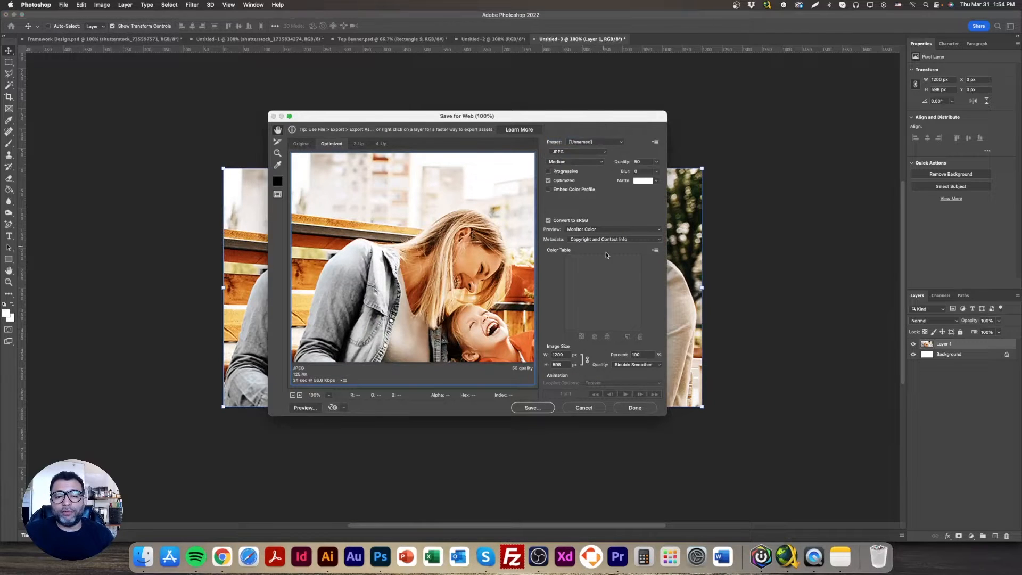
left_click(532, 408)
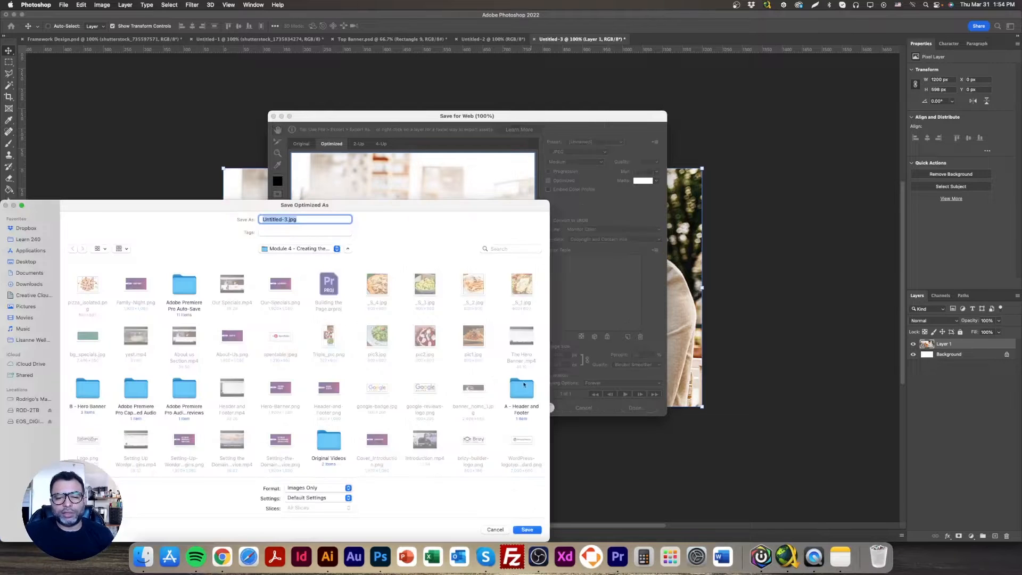
type("Family")
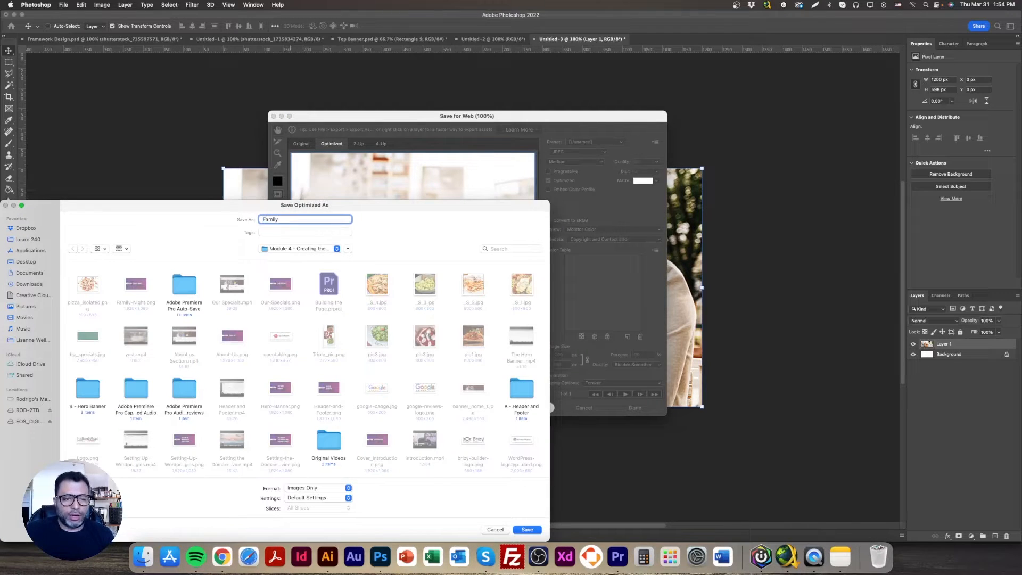
key("Return")
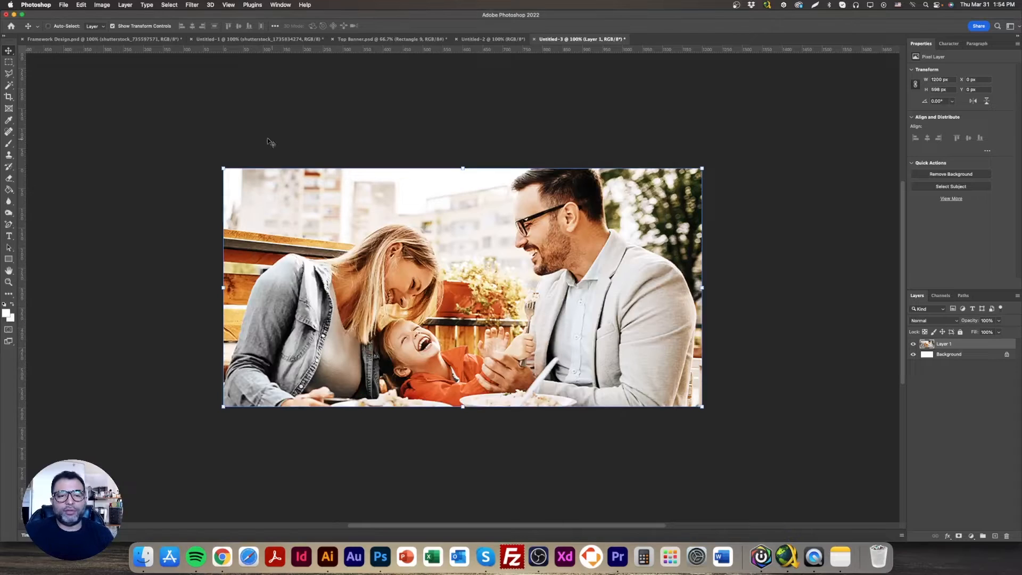
Close the empty 12 × 57 px Untitled-2 document, keeping the family photo document open
left_click(510, 39)
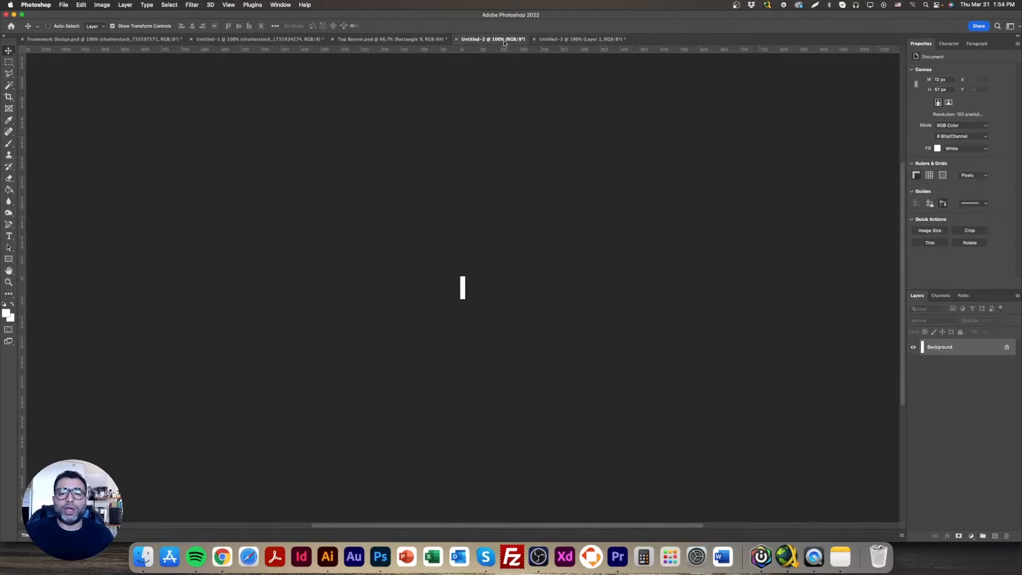
left_click(568, 39)
left_click(456, 40)
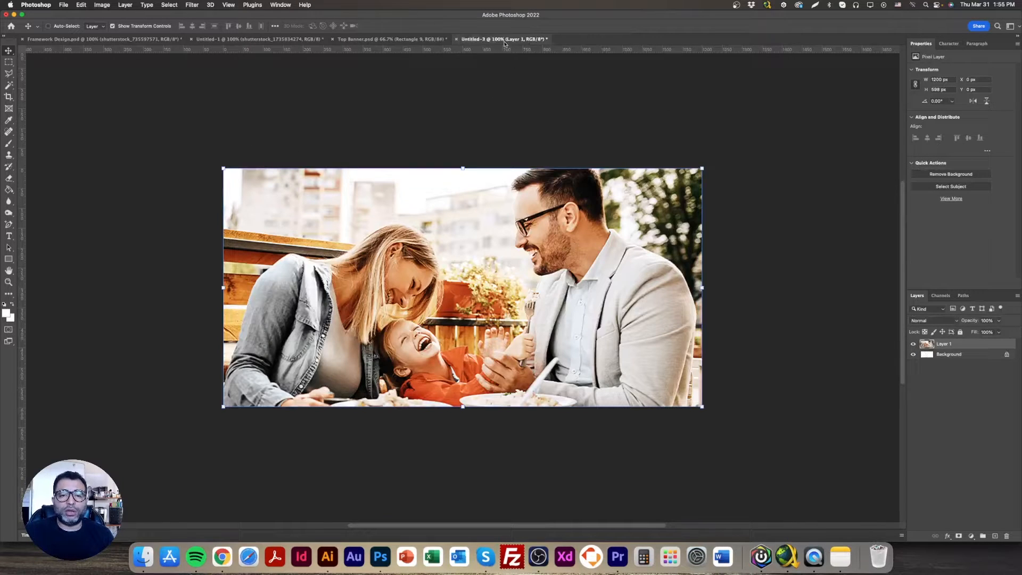
Return to Framework Design.psd and clear the rectangular selection around the family photo
left_click(394, 39)
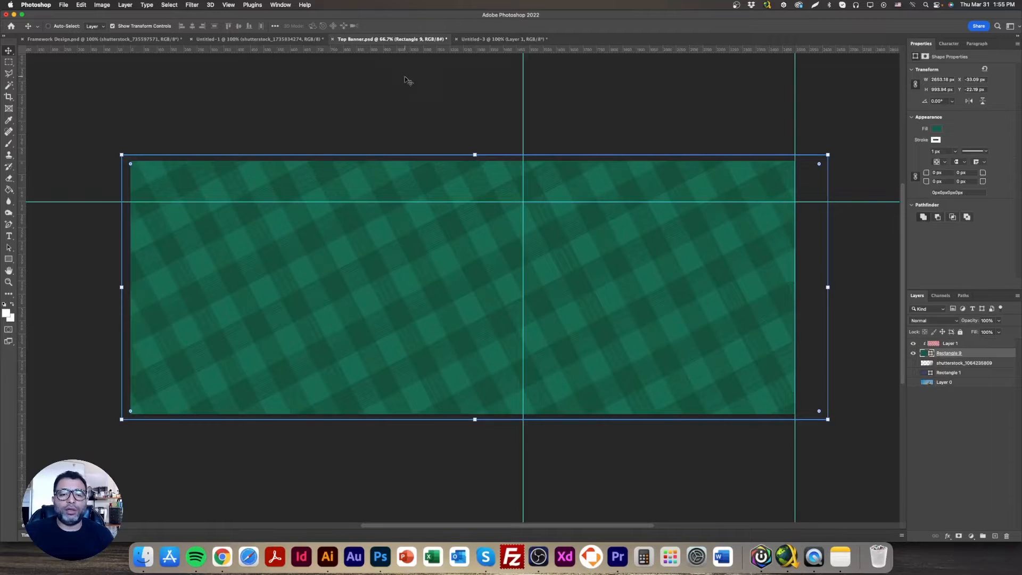
left_click(298, 39)
left_click(127, 39)
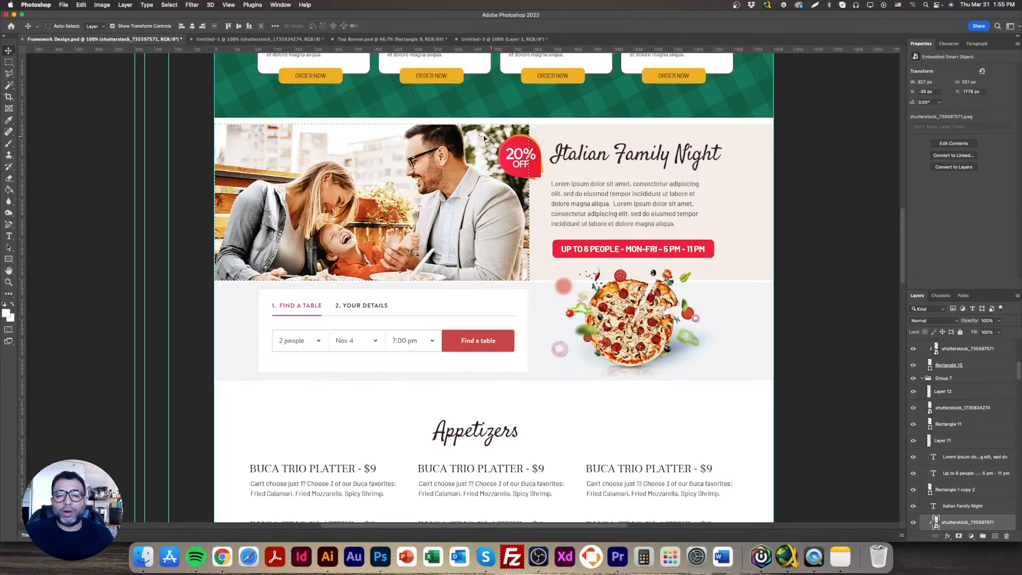
left_click(9, 61)
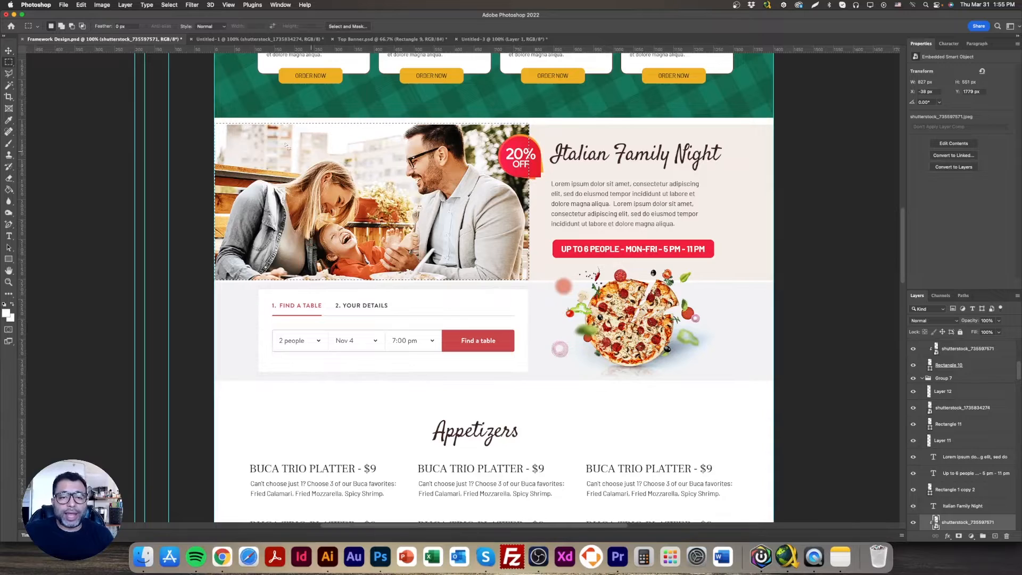
key("super+d")
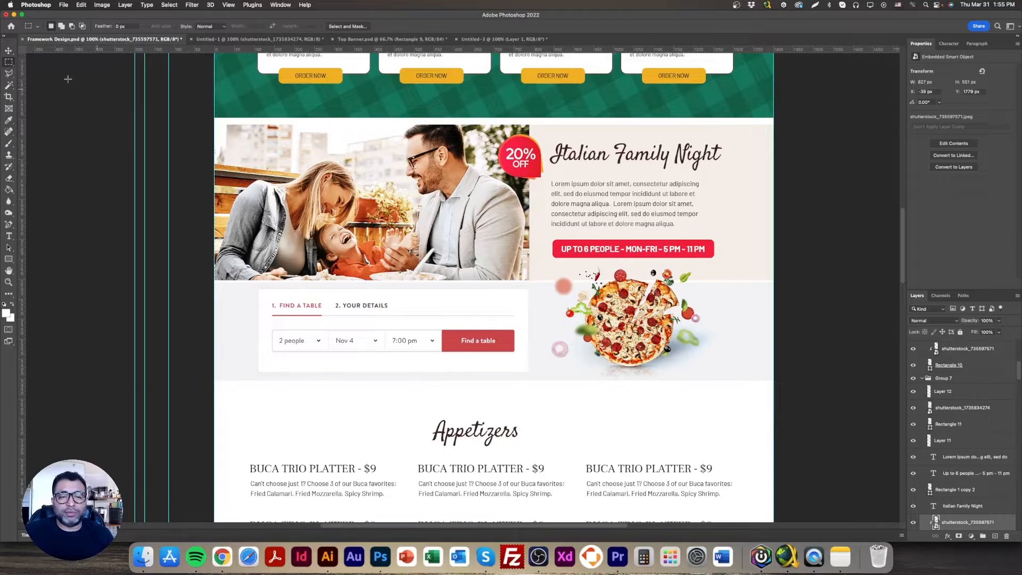
Restore the square canvas of the Untitled-1 pizza document and hide its pizza layer
left_click(8, 52)
left_click(224, 39)
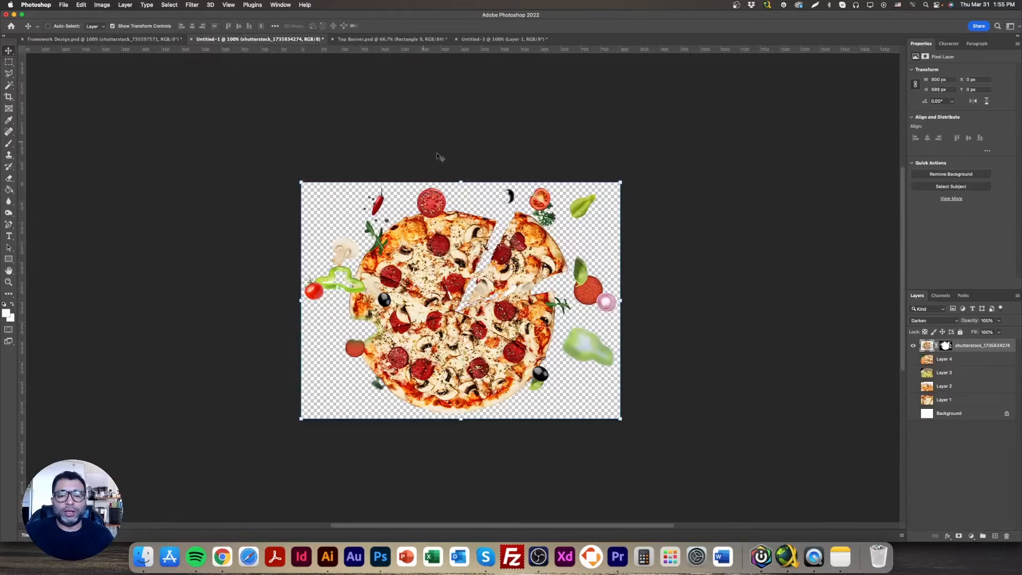
left_click(912, 347)
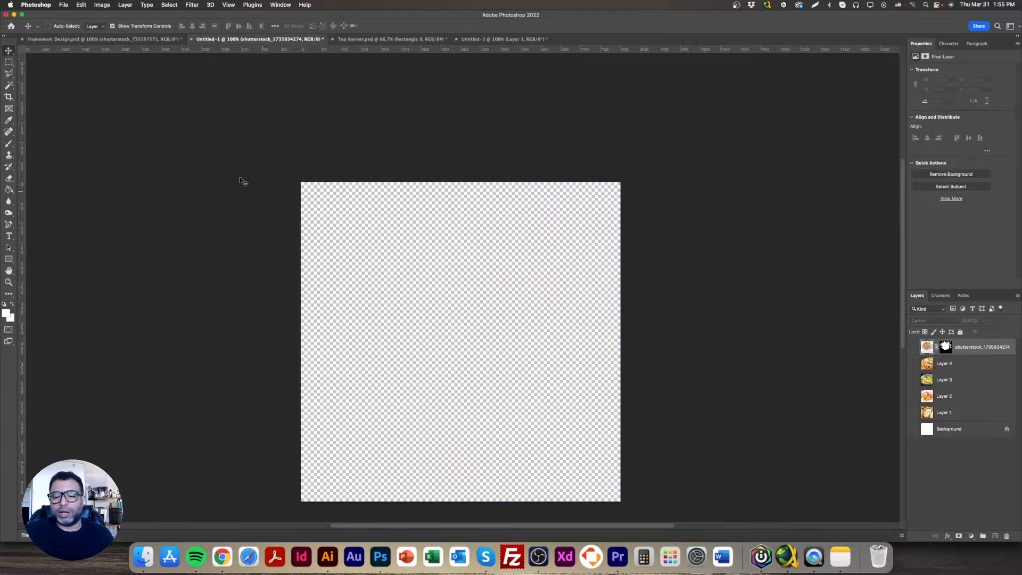
Copy the 20% OFF badge layer (Layer 11) from Framework Design.psd into the Untitled-1 document
left_click(138, 42)
right_click(521, 146)
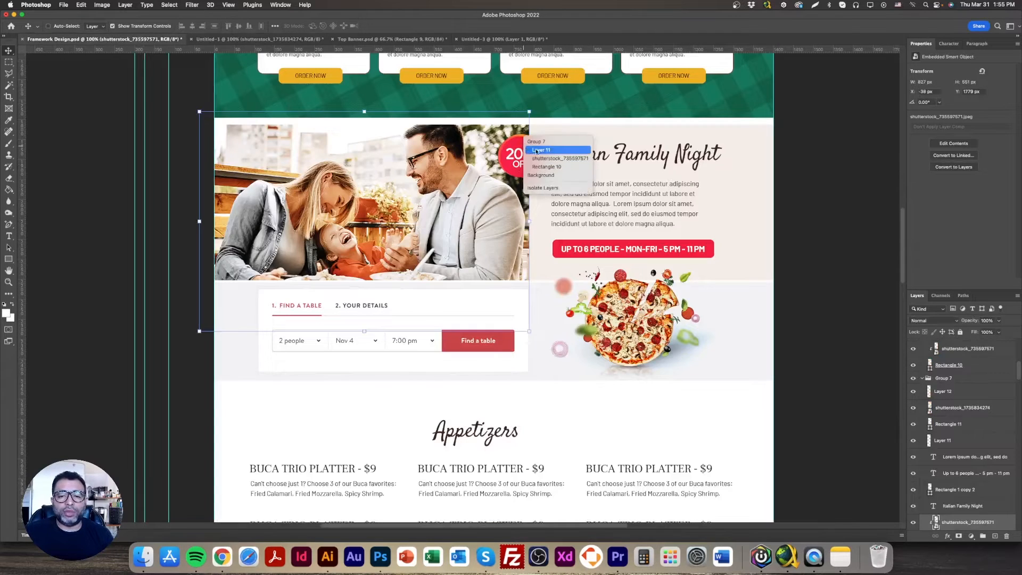
right_click(527, 156)
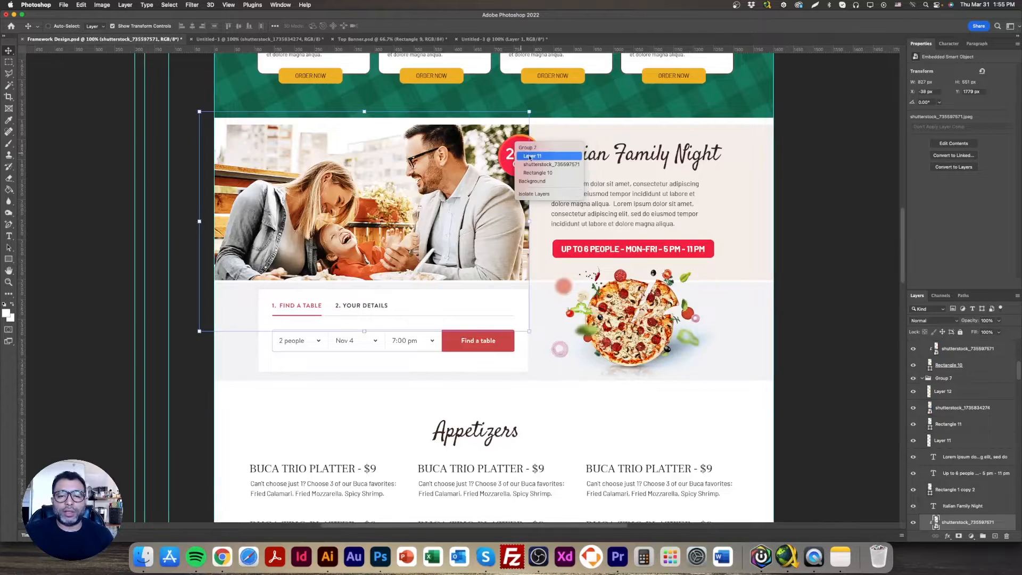
left_click(531, 156)
left_click_drag(527, 156, 379, 100)
left_click_drag(458, 148, 475, 331)
Scale the 20% OFF badge to about 443 px square and place it near the canvas's top-left corner
key("ctrl+t")
left_click_drag(511, 385, 493, 367)
key("Return")
left_click_drag(349, 266, 336, 262)
Crop the Untitled-1 canvas closely around the 20% OFF badge, to about 466 × 467 px
left_click(8, 97)
left_click_drag(618, 337, 553, 332)
left_click_drag(459, 499, 464, 424)
key("Return")
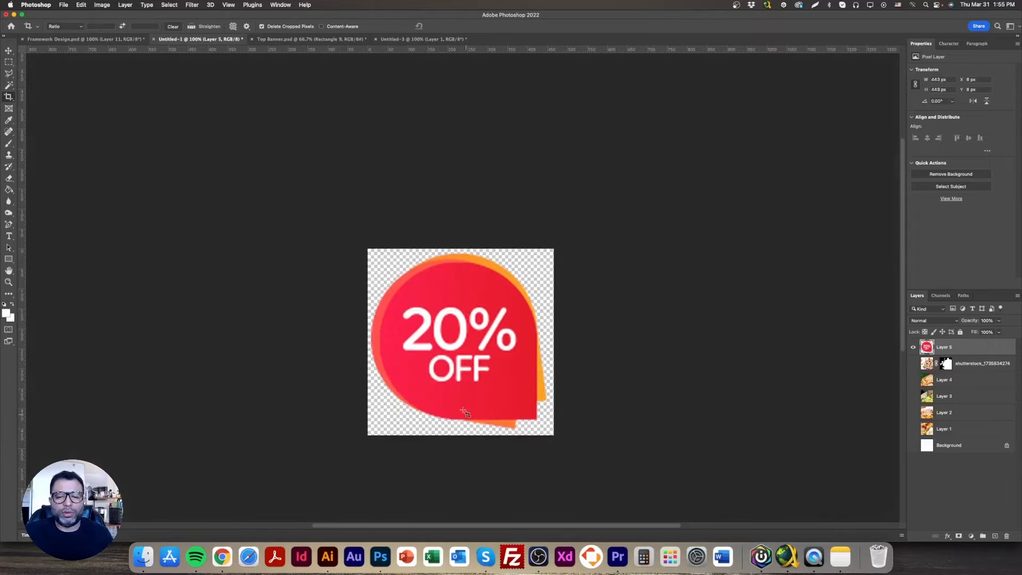
Export the badge for web as a transparent PNG-24 named 20off_tag in the Module 4 folder
left_click(63, 5)
mouse_move(128, 124)
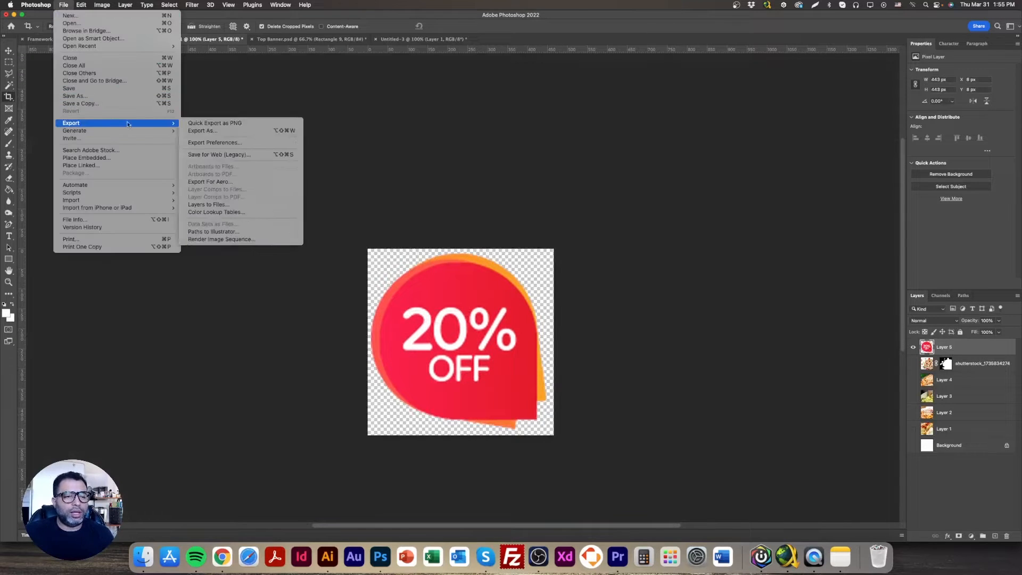
left_click(237, 154)
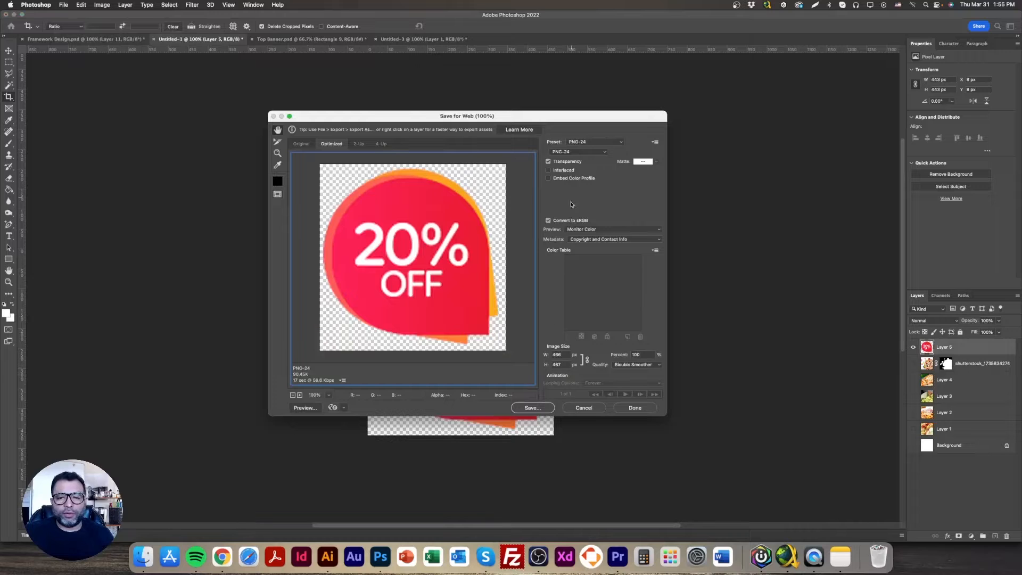
left_click(538, 409)
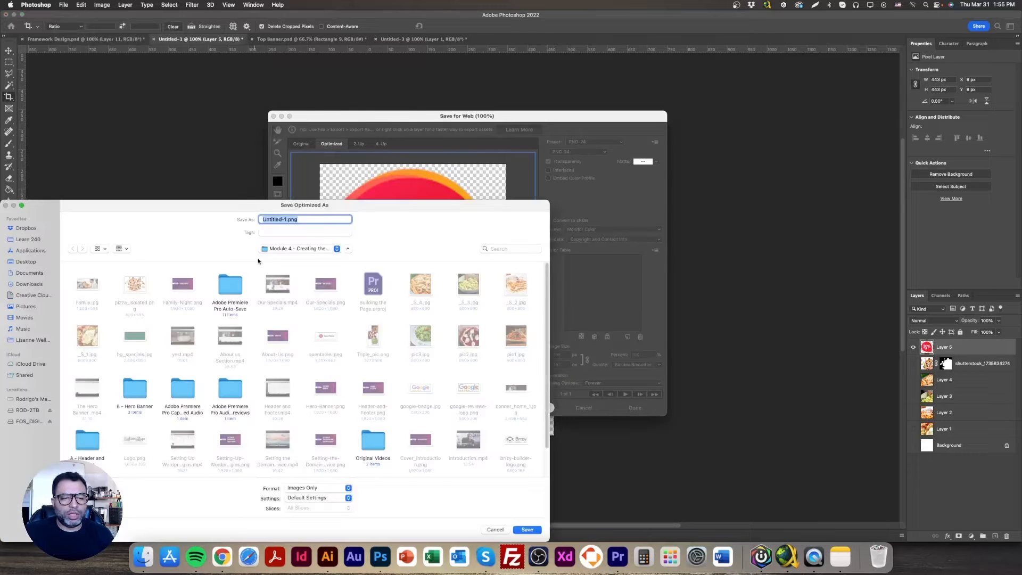
type("20off_tag")
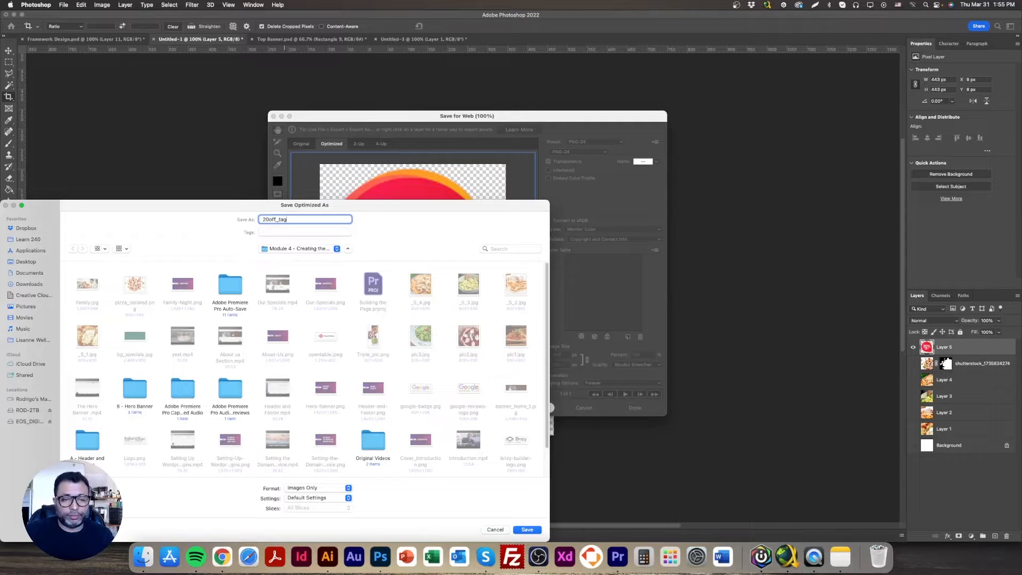
key("Return")
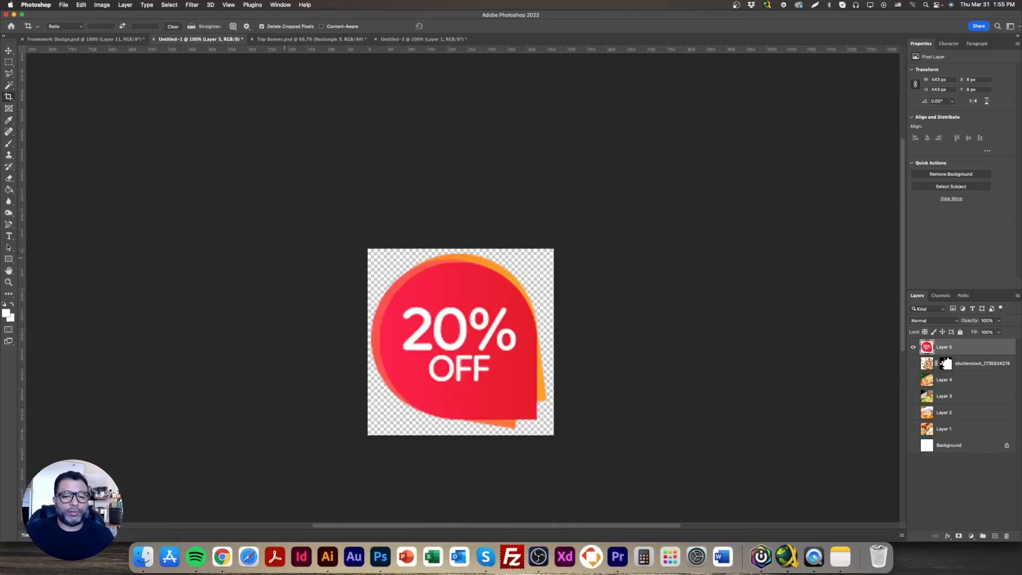
Return to Framework Design.psd and review the layout of the Italian Family Night section
double_click(8, 270)
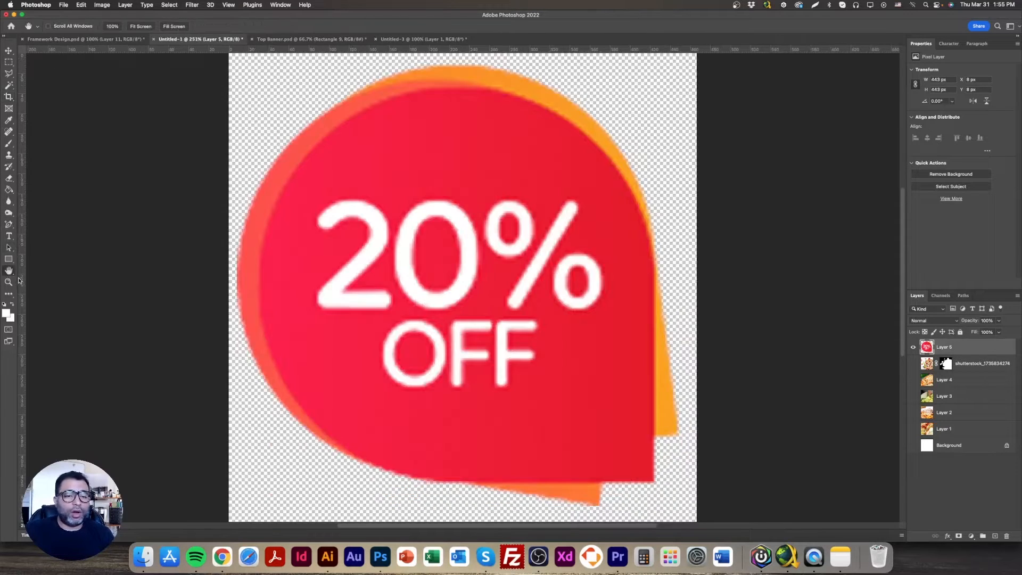
left_click(91, 40)
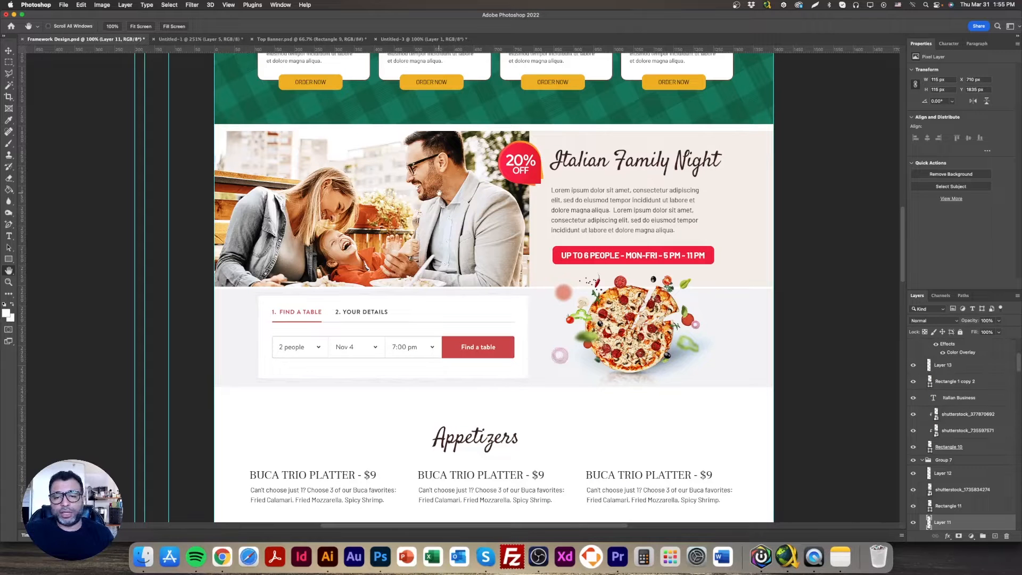
left_click(9, 51)
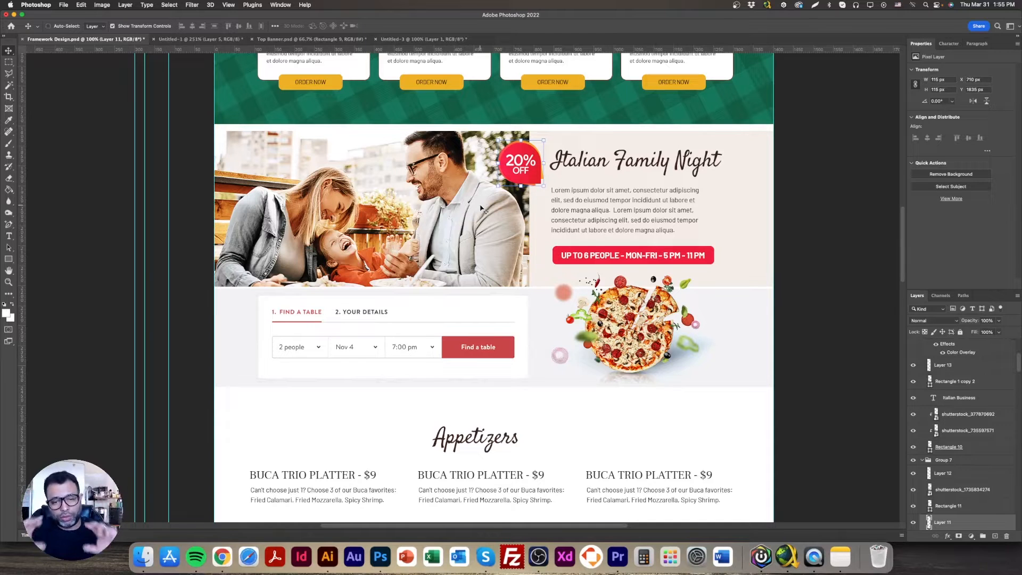
Switch to the Brizy page in Chrome and add a blank custom block below the specials section
left_click(222, 556)
left_click(517, 431)
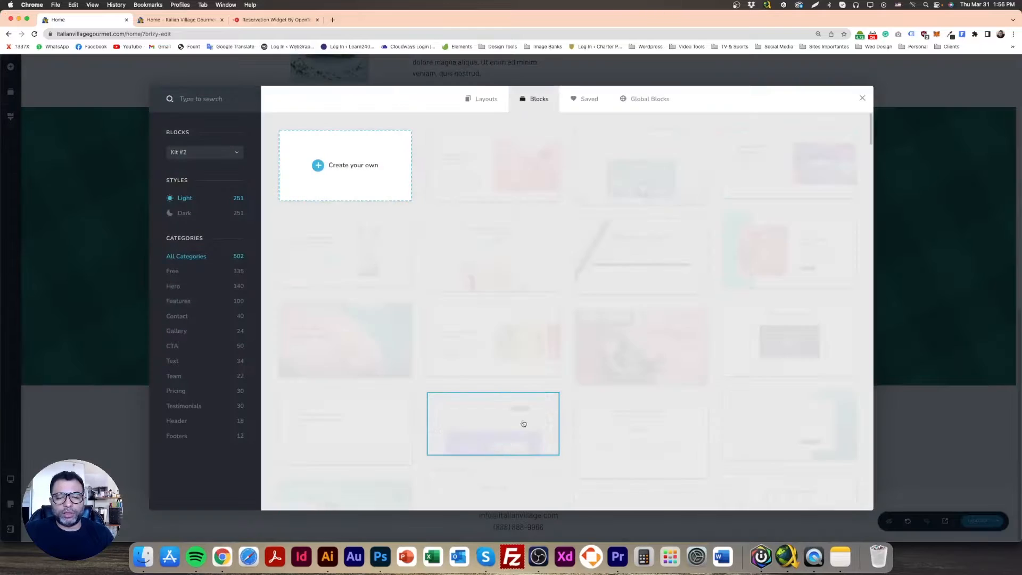
left_click(346, 167)
scroll(543, 372, "down", 3)
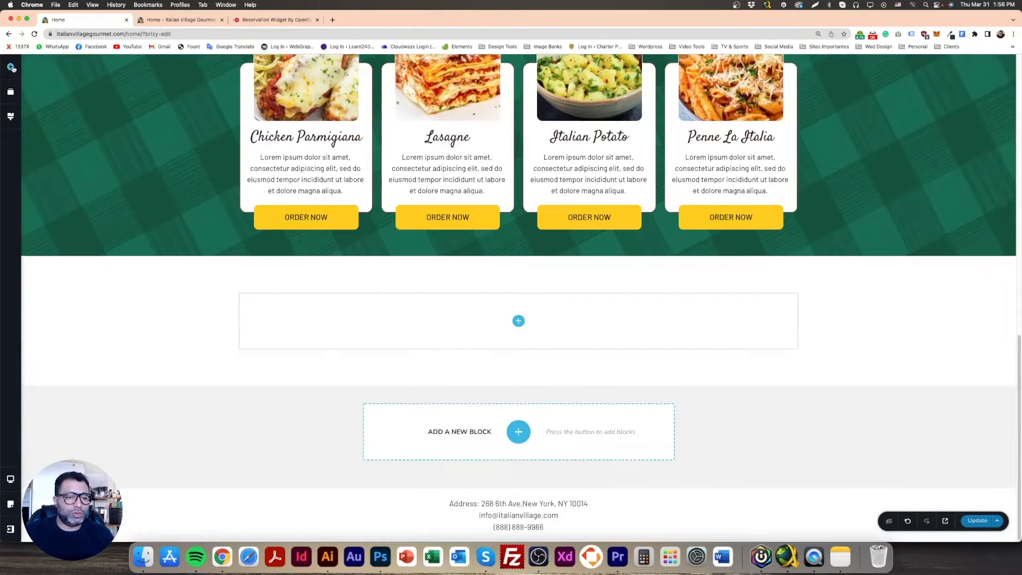
Insert a two-column row into the new block and slightly reduce the block's top padding
left_click(11, 68)
scroll(46, 412, "down", 3)
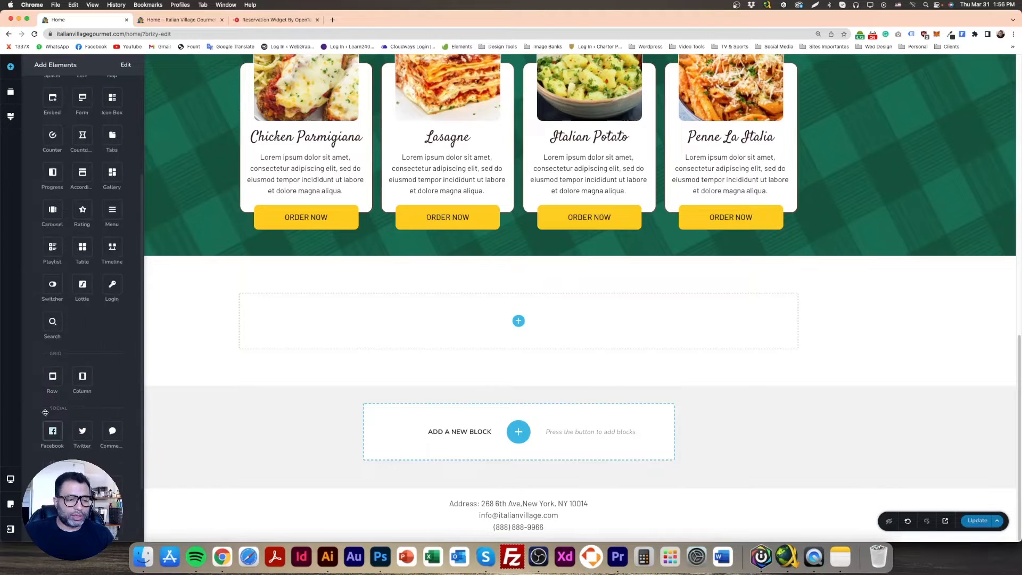
left_click_drag(52, 376, 504, 321)
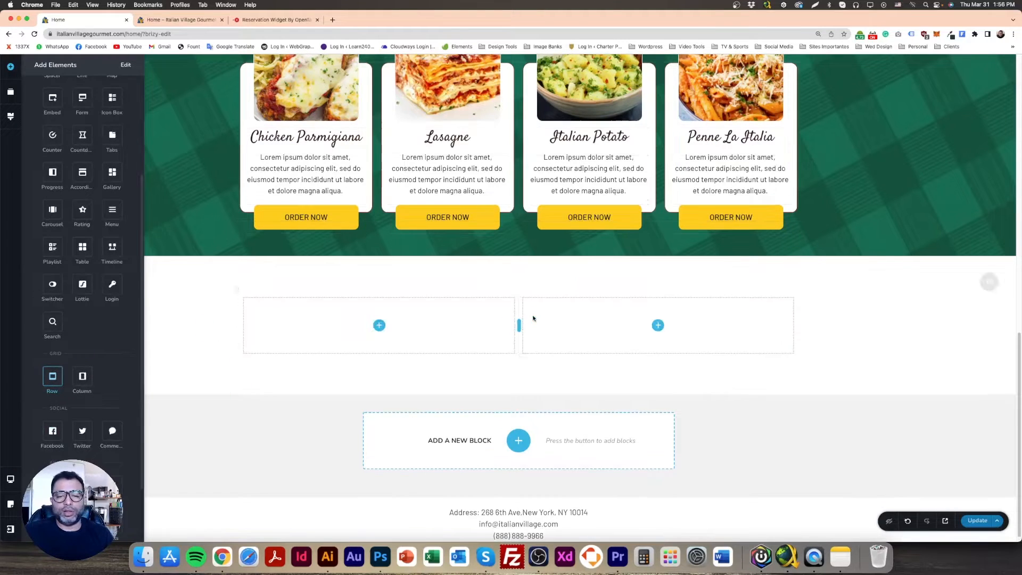
left_click(465, 277)
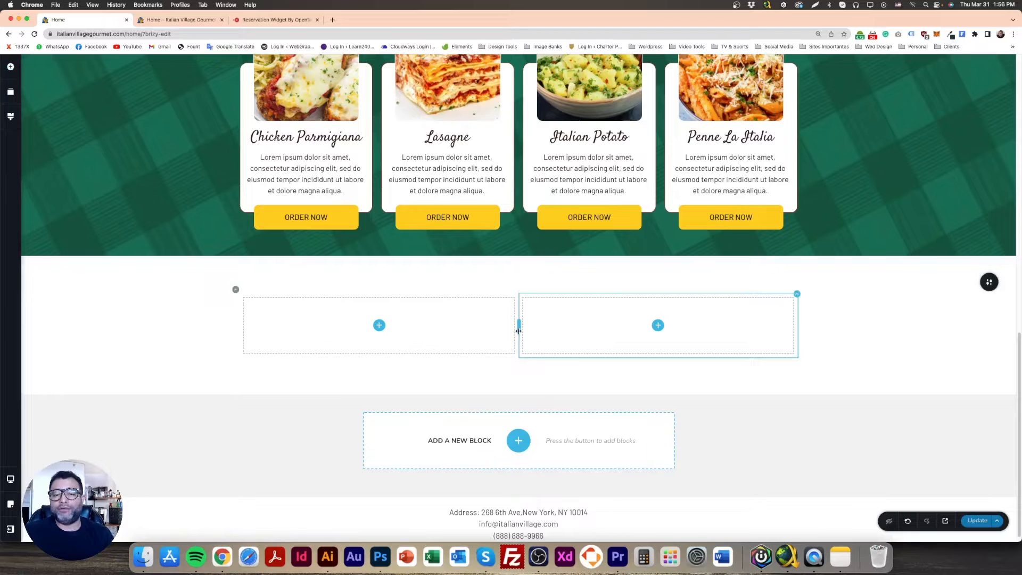
left_click_drag(493, 279, 494, 271)
Add an Image element to the left column of the new row
left_click(379, 323)
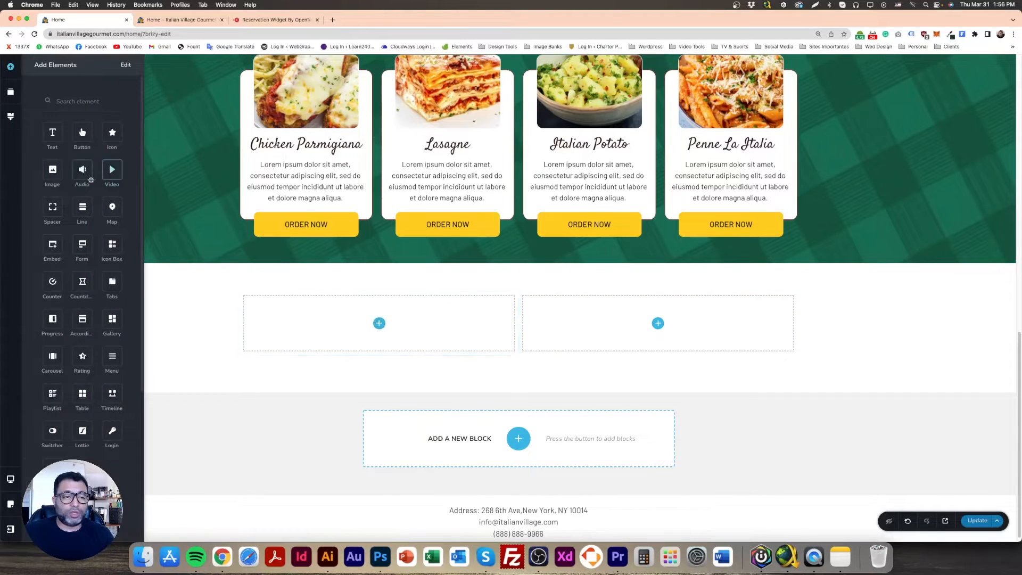
left_click_drag(180, 236, 404, 354)
scroll(444, 388, "down", 3)
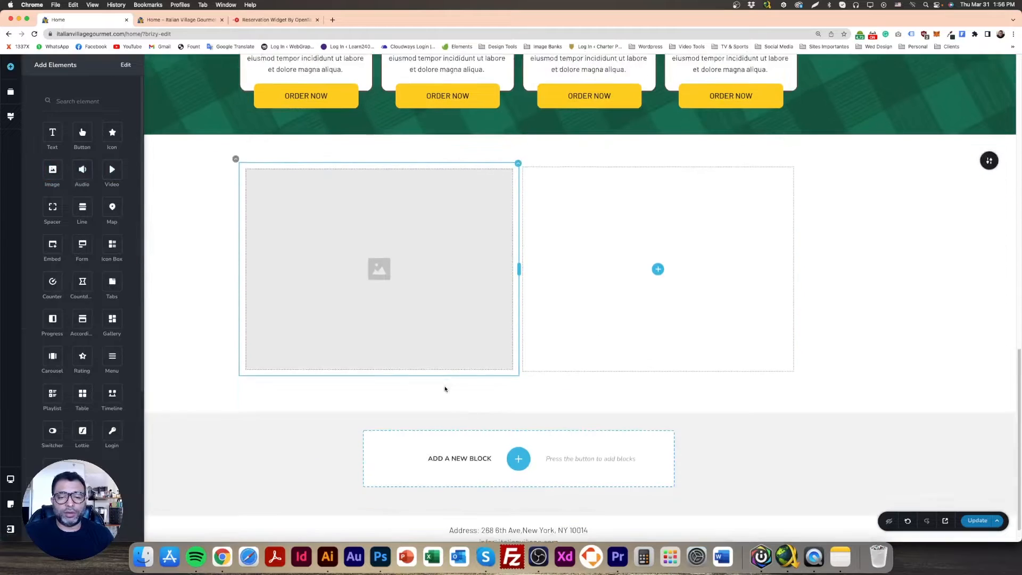
Upload 20off_tag.png, Family.jpg and pizza_isolated.png to the media library and use Family.jpg in the left column's image
left_click(469, 275)
left_click(323, 357)
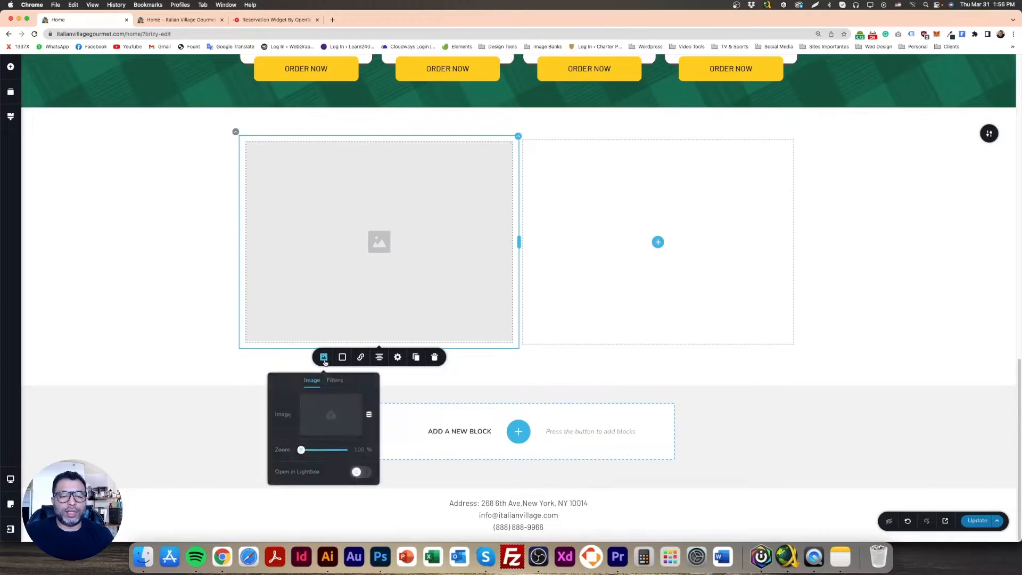
left_click(325, 414)
left_click(88, 99)
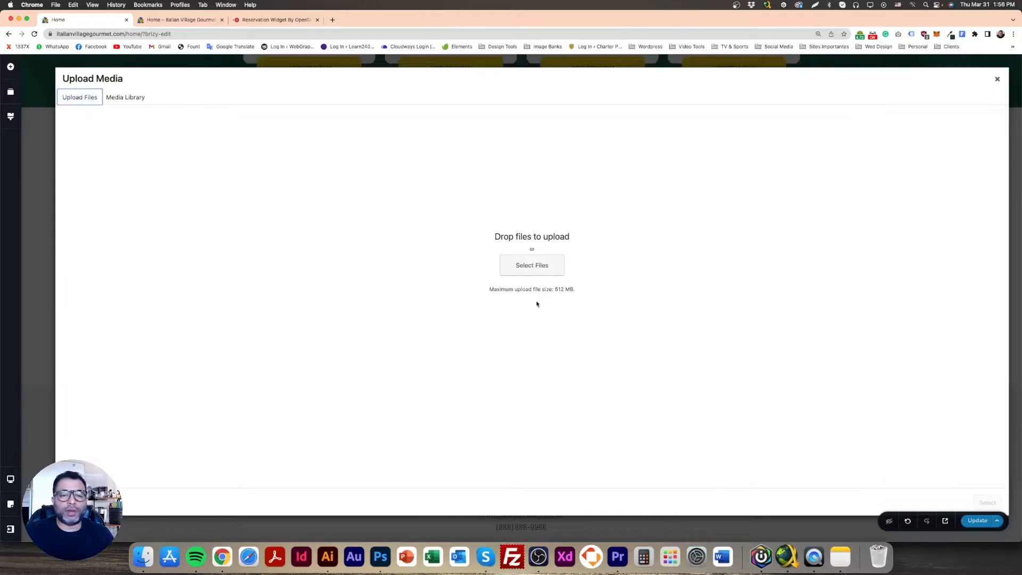
left_click(553, 261)
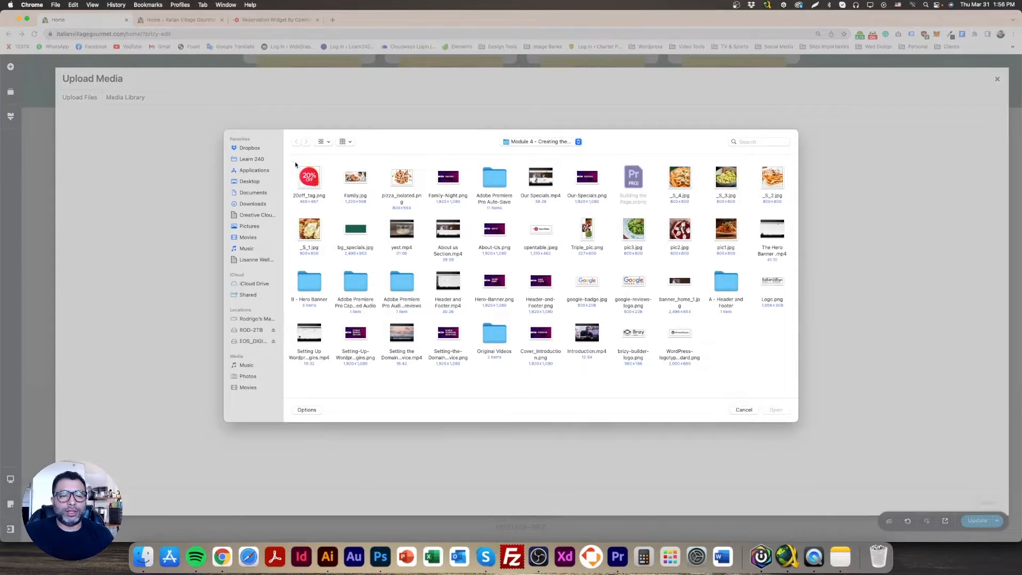
left_click_drag(293, 163, 414, 185)
left_click(769, 409)
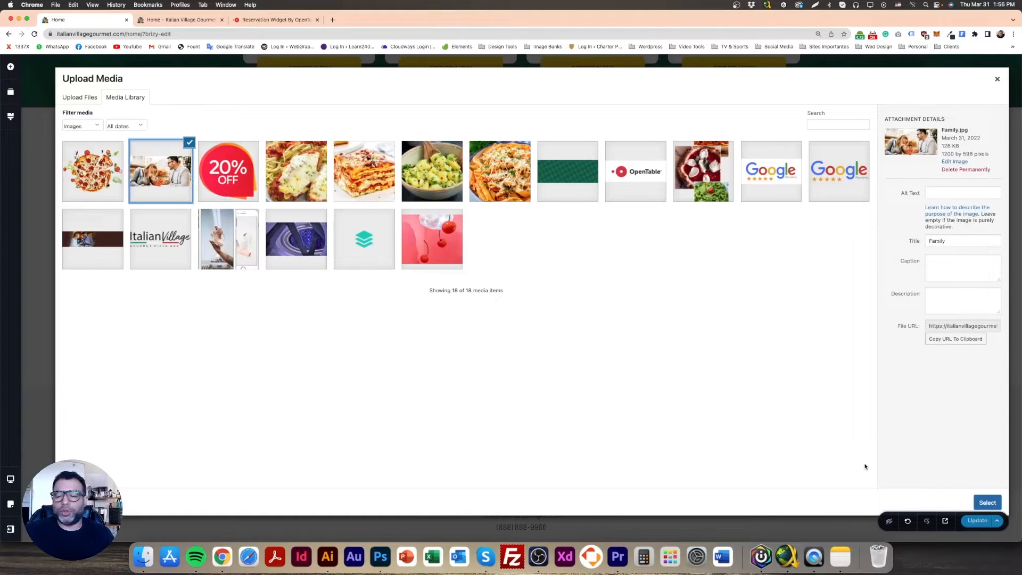
left_click(987, 502)
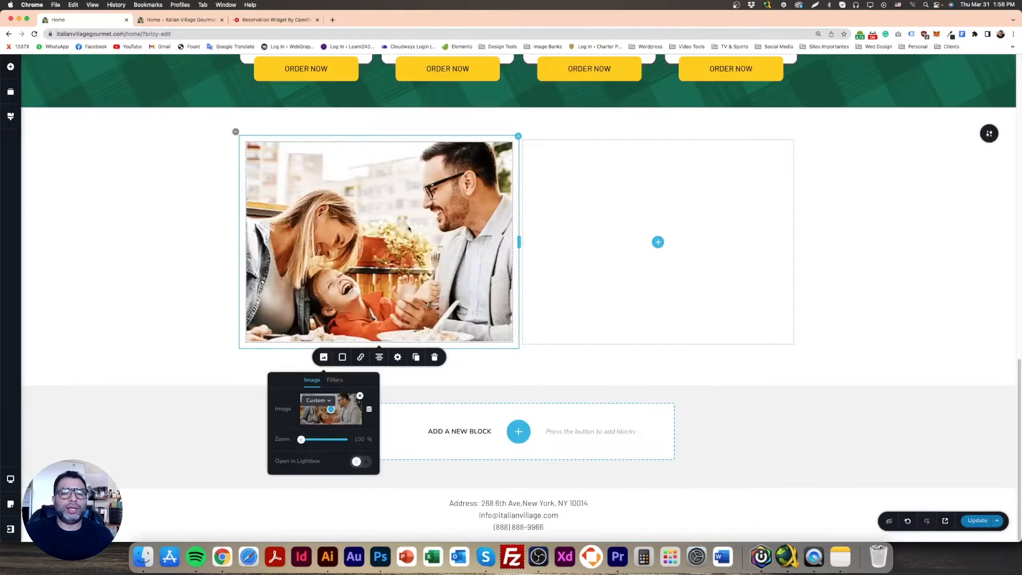
Set the family image's height to 100%
left_click(374, 326)
left_click(397, 357)
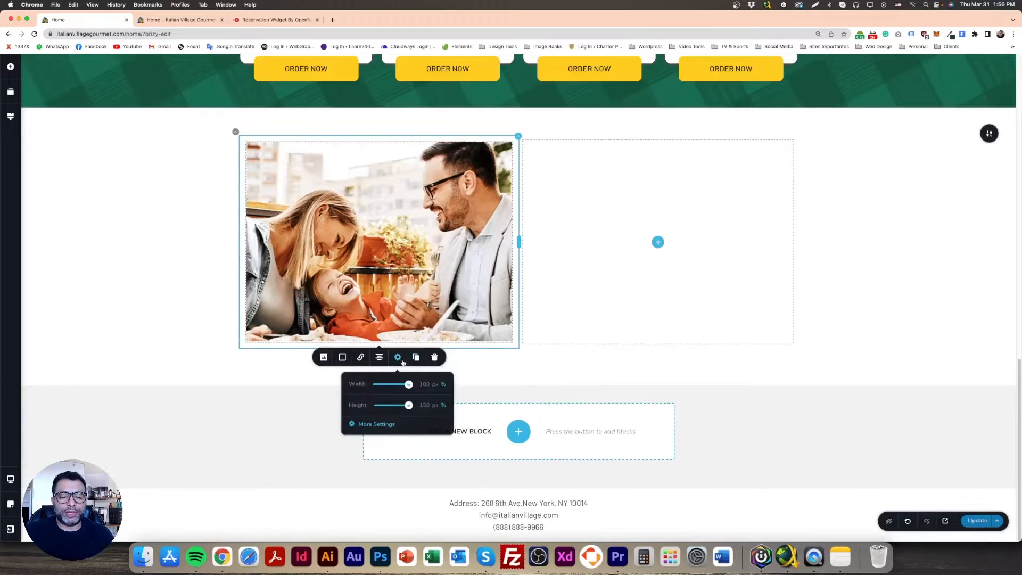
double_click(424, 406)
type("10")
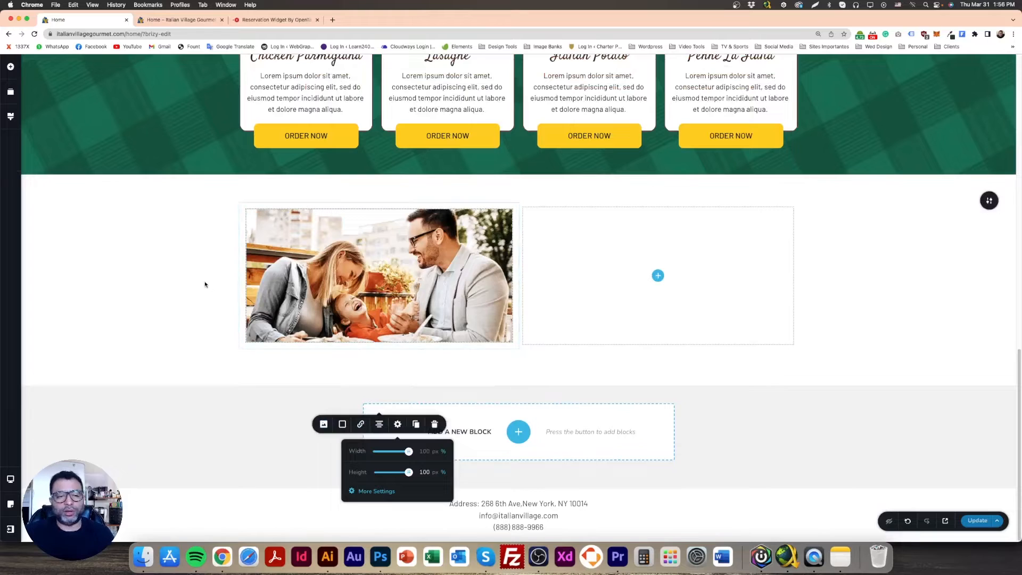
left_click(205, 284)
Reduce the top and bottom padding of the block containing the family image
left_click_drag(507, 195, 508, 163)
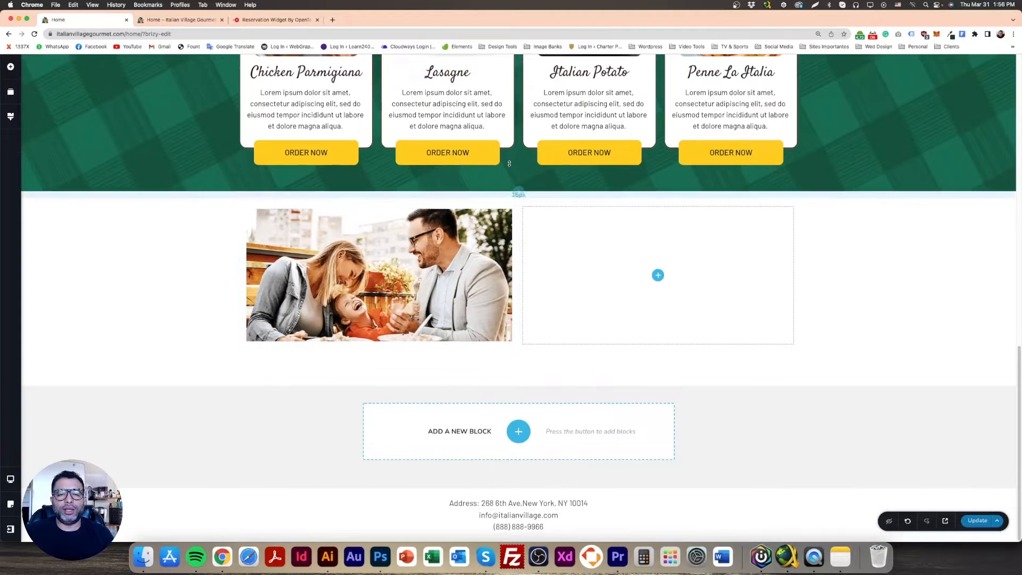
left_click_drag(518, 381, 519, 333)
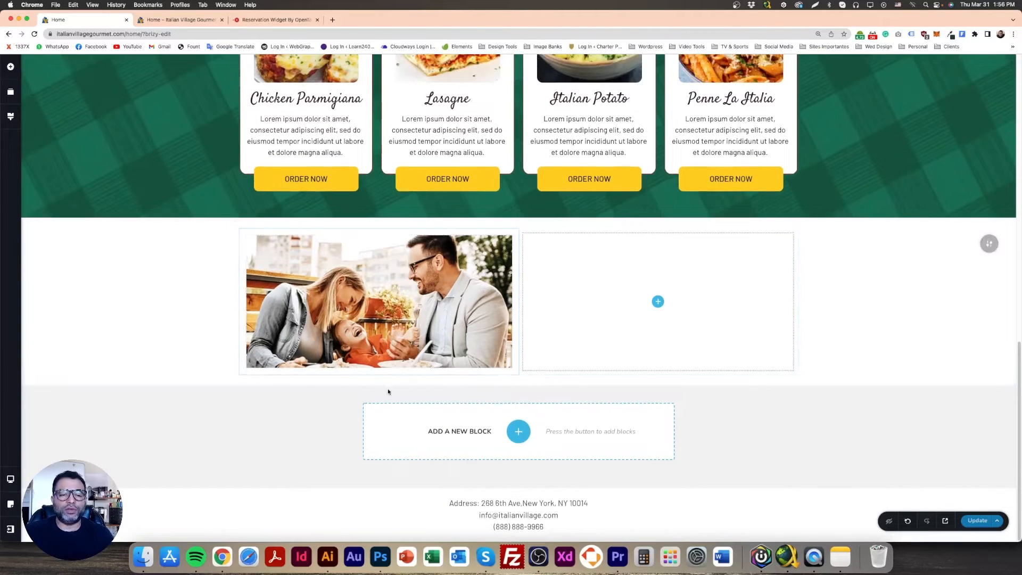
left_click_drag(506, 384, 502, 439)
left_click_drag(516, 384, 527, 302)
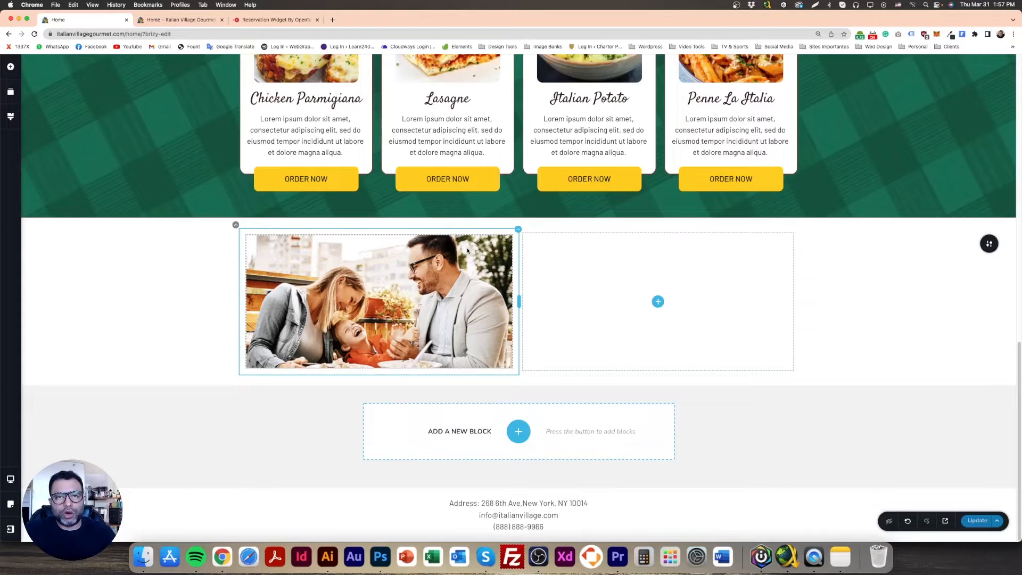
left_click(380, 556)
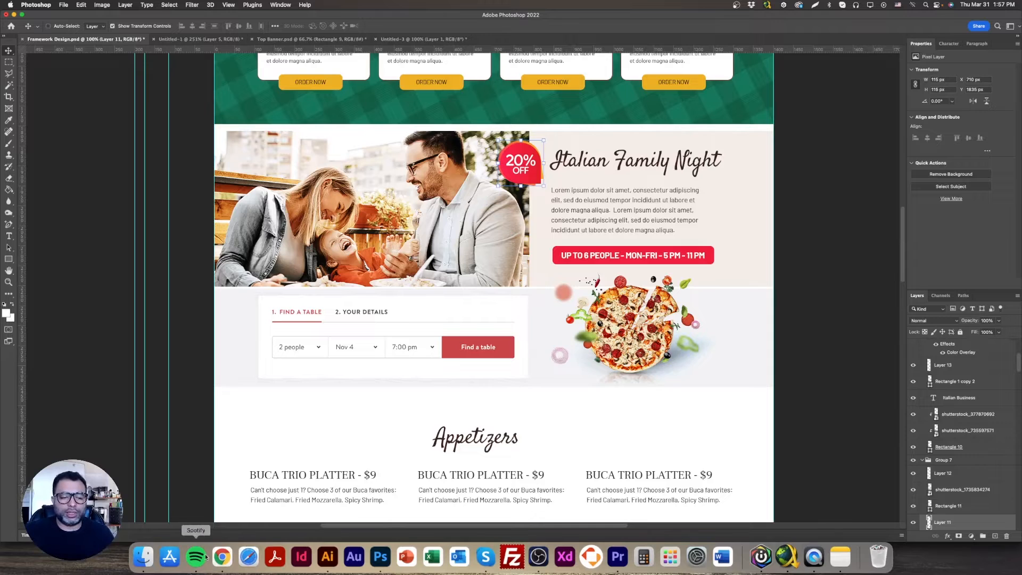
left_click(222, 556)
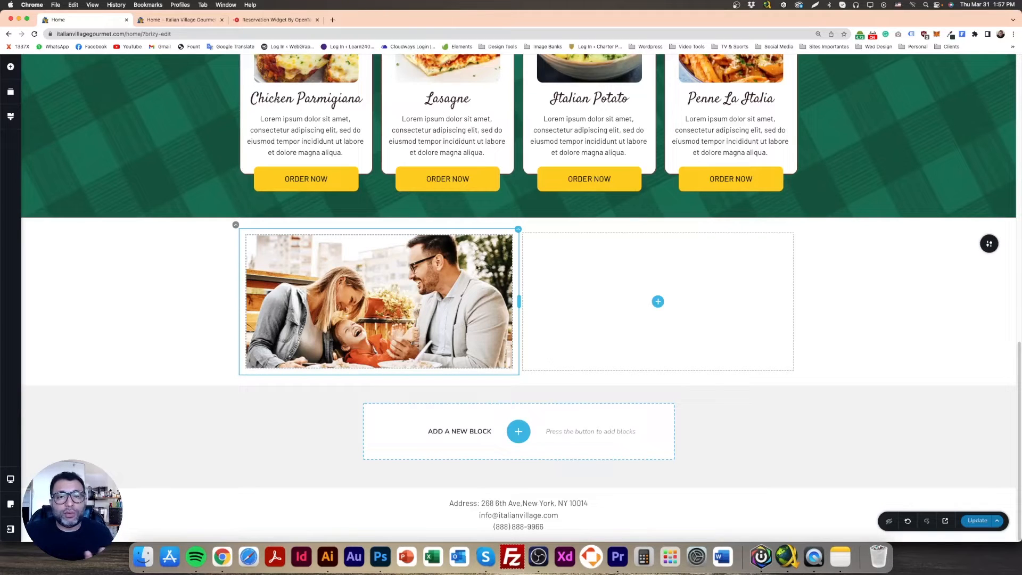
Set the family image's margin to 0 by using one linked value for all sides
left_click(450, 262)
left_click(397, 220)
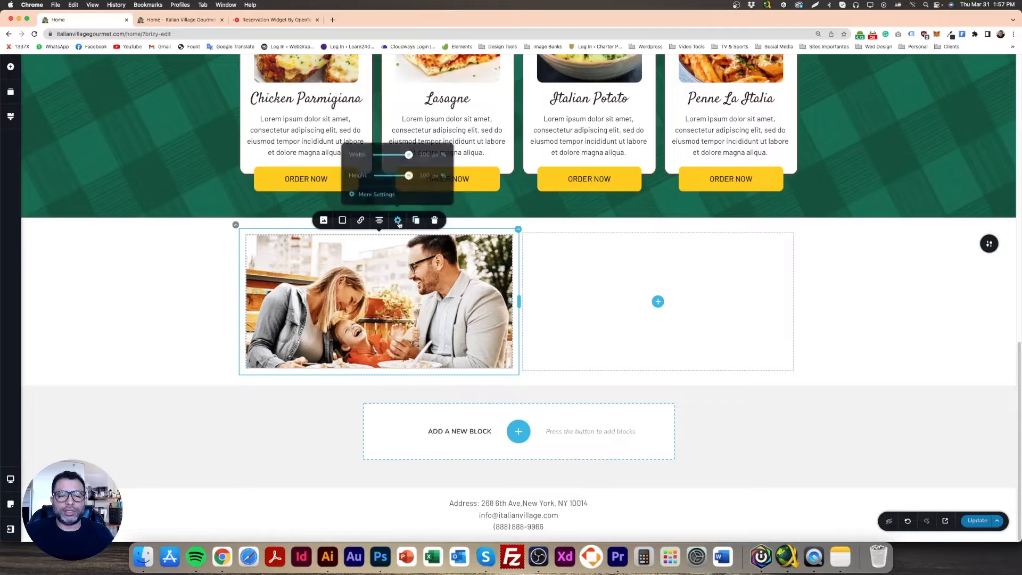
left_click(376, 194)
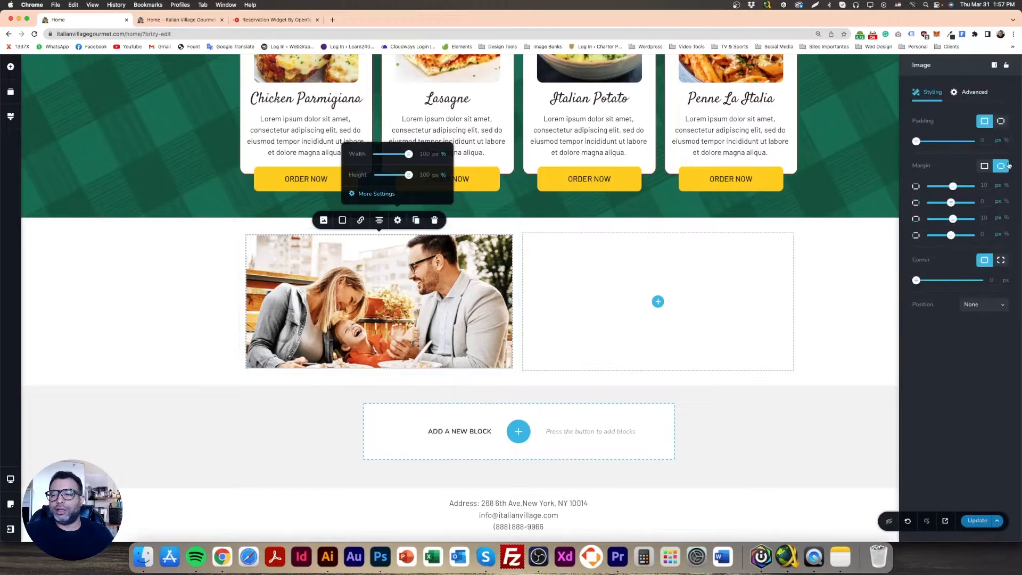
left_click(985, 166)
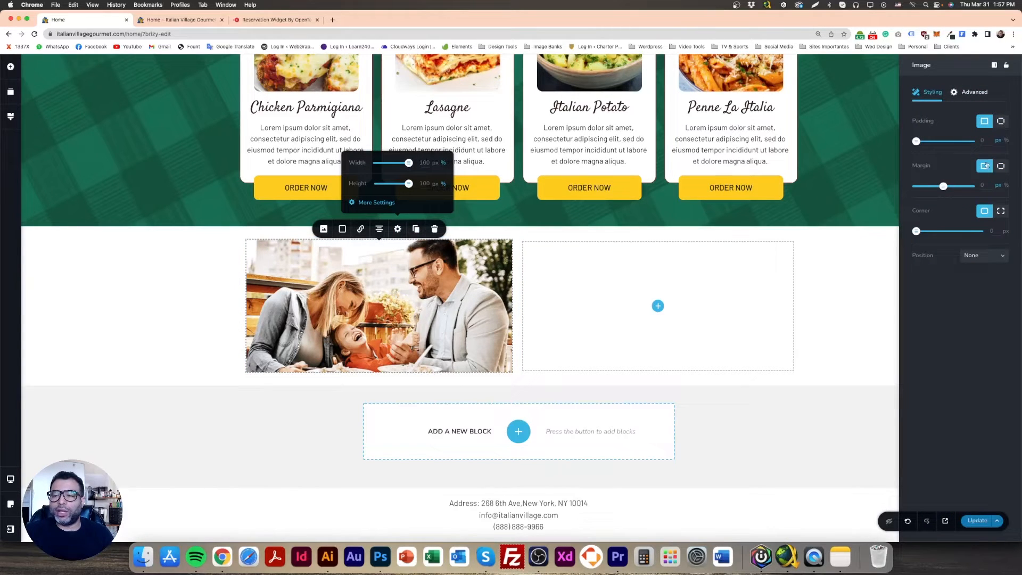
left_click(189, 290)
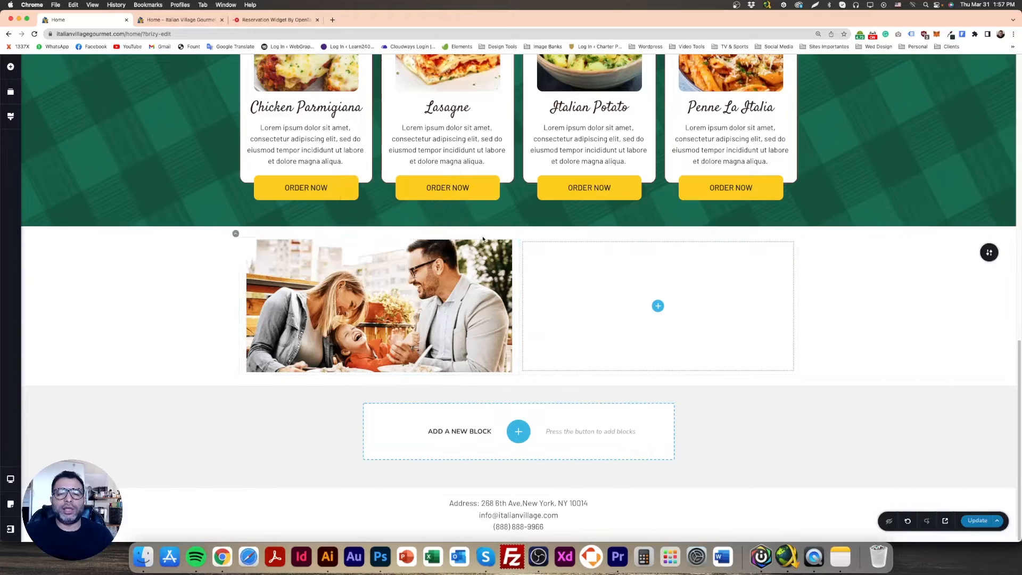
Set the padding of the left column holding the family image to 0 px on all sides
left_click(517, 239)
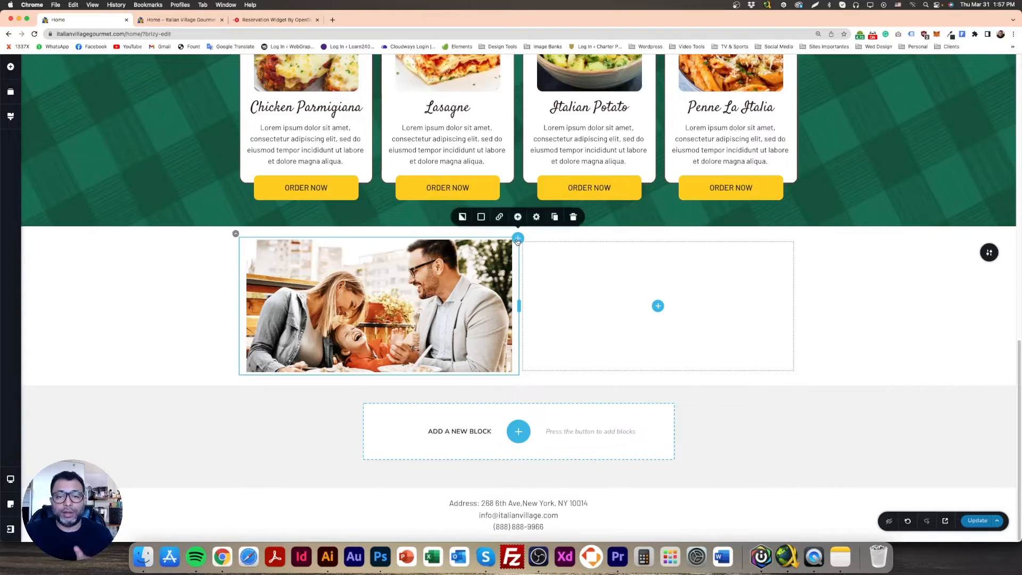
left_click(535, 217)
left_click(519, 191)
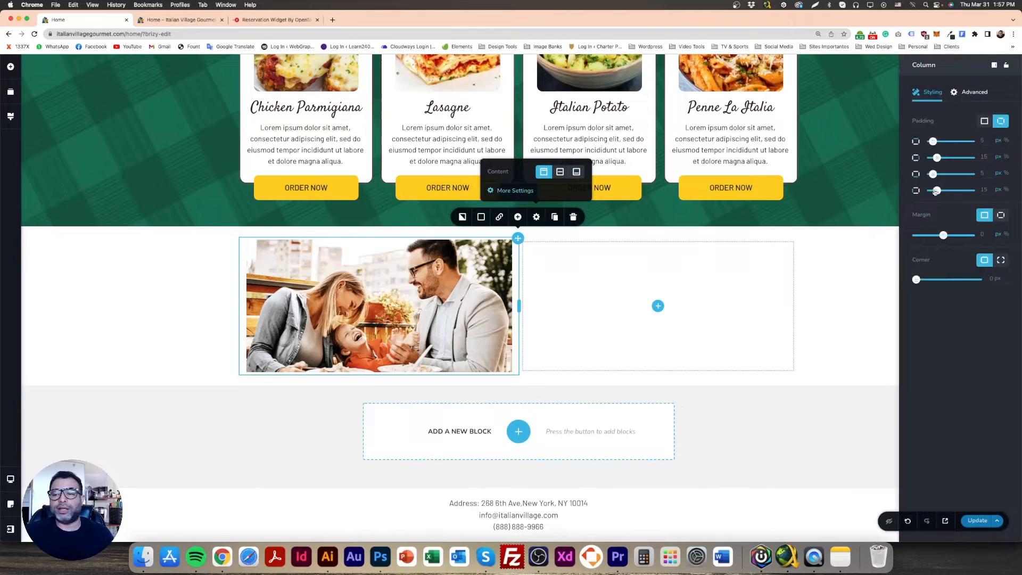
left_click(984, 121)
type("0")
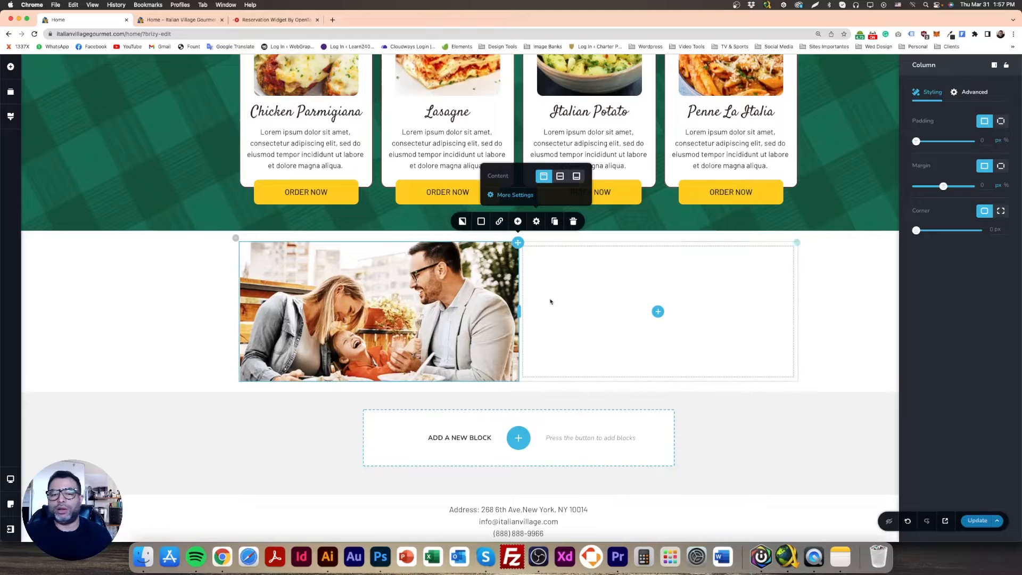
left_click(217, 290)
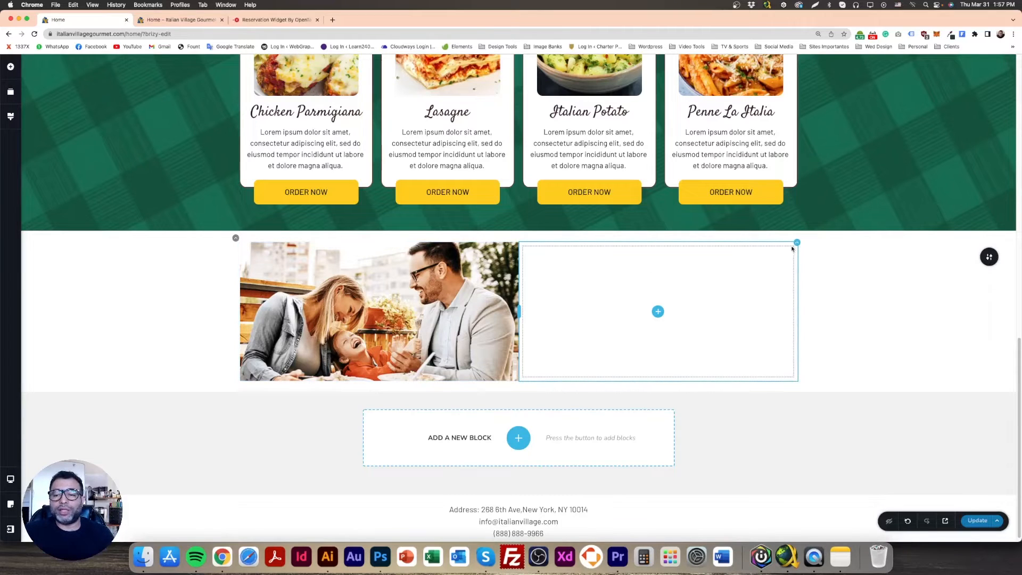
Set the padding of the empty right column beside the family image to 0 px on all sides
left_click(797, 242)
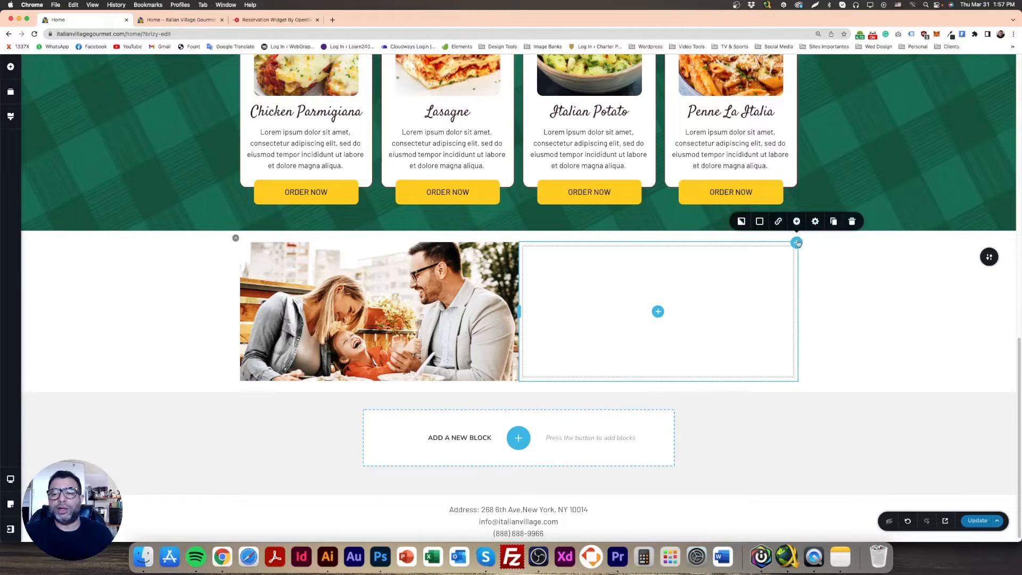
left_click(815, 221)
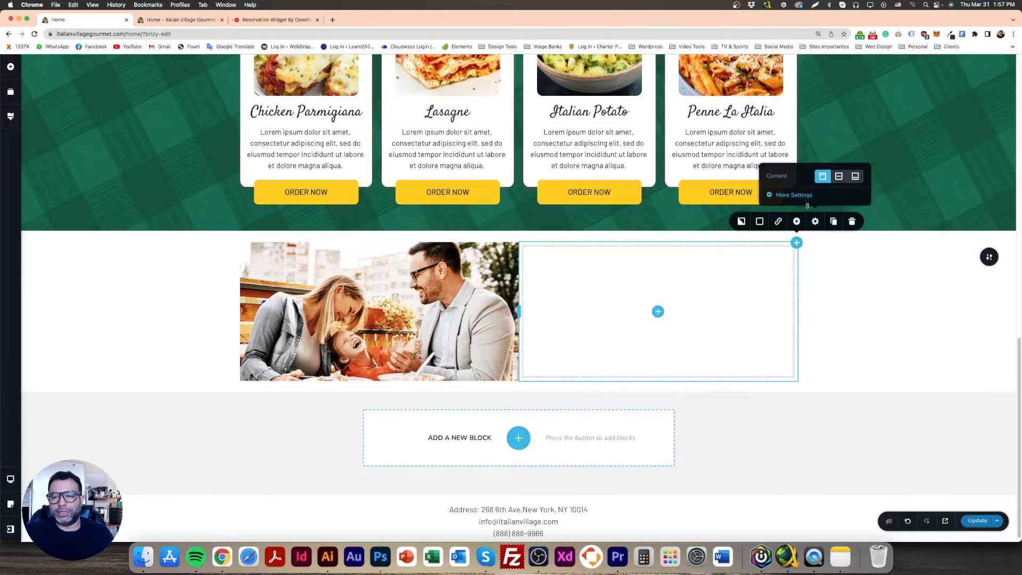
left_click(793, 195)
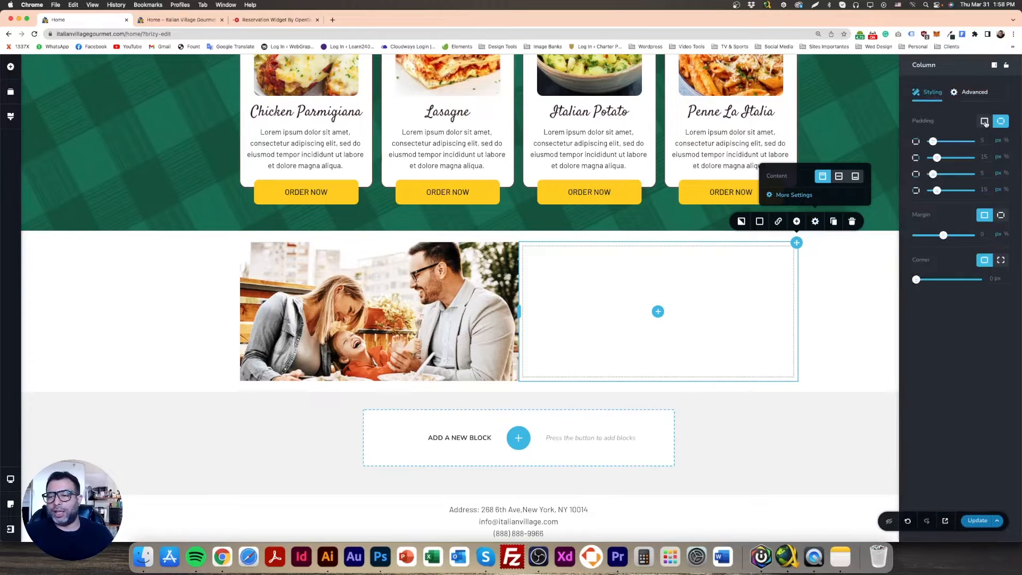
left_click(984, 122)
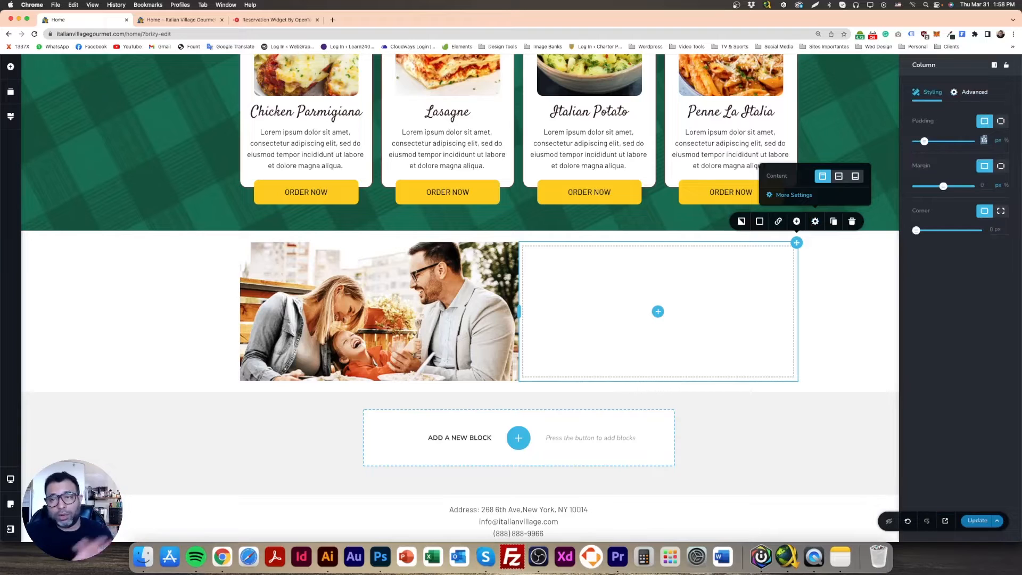
type("0")
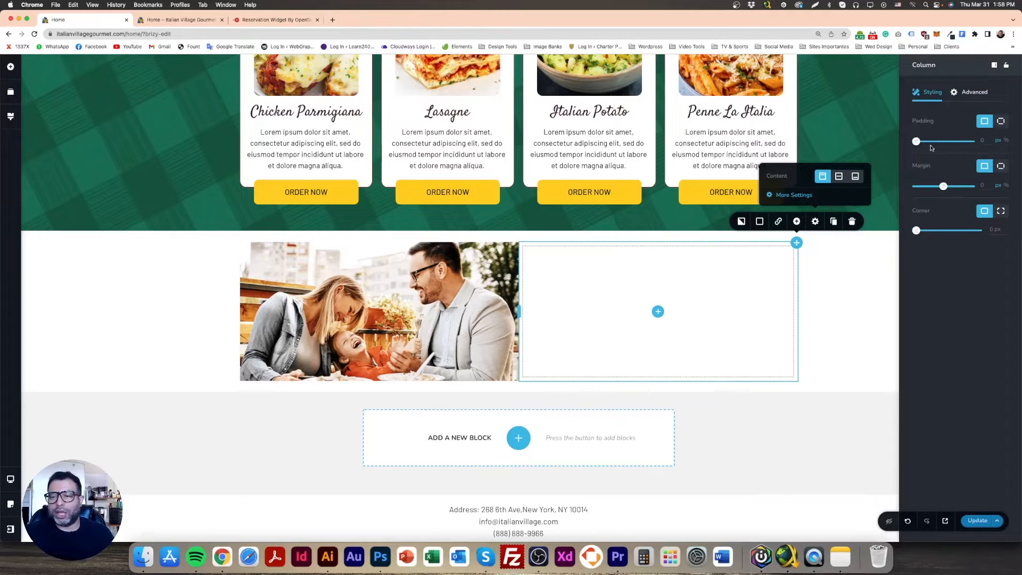
left_click(140, 304)
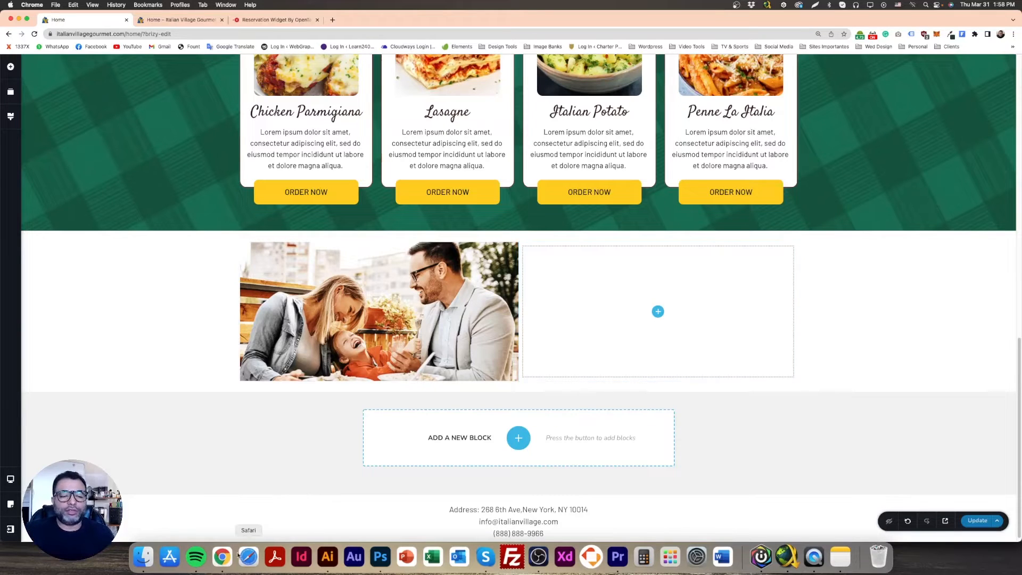
Switch to Photoshop, sample and copy the beige background colour F4EEE8 of the Italian Family Night panel, and return to the Brizy page in Chrome
left_click(382, 557)
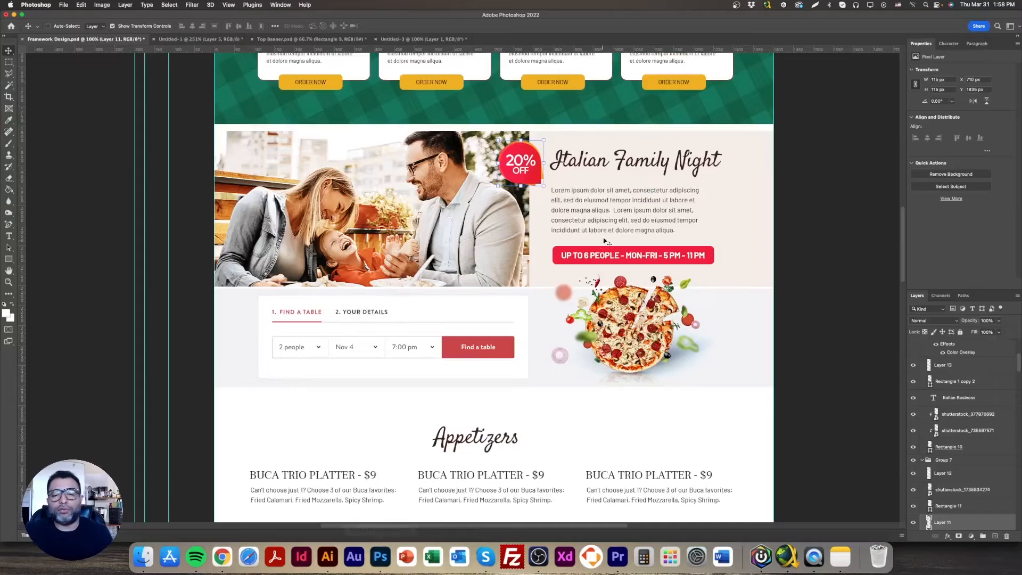
left_click(8, 316)
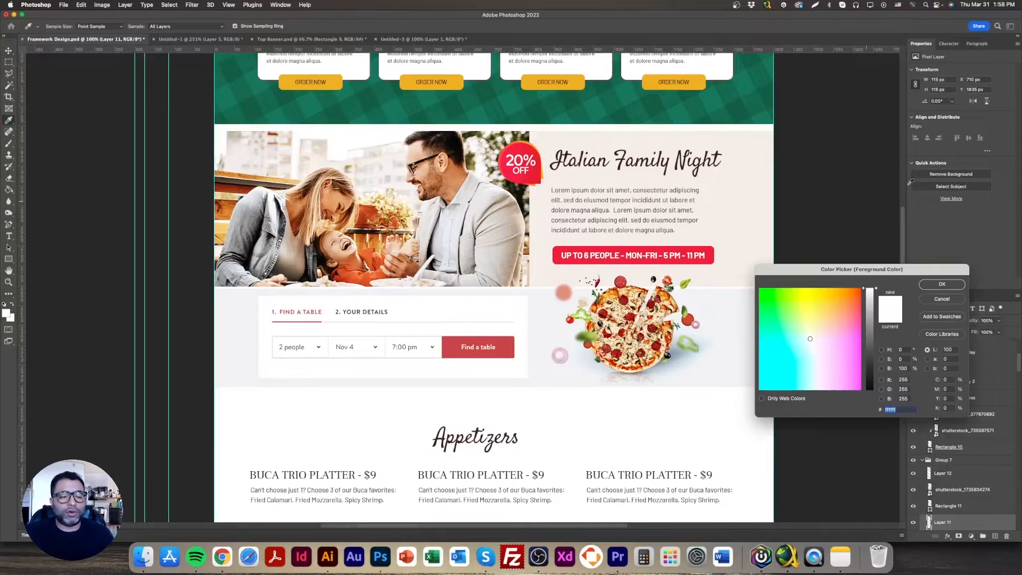
left_click(772, 169)
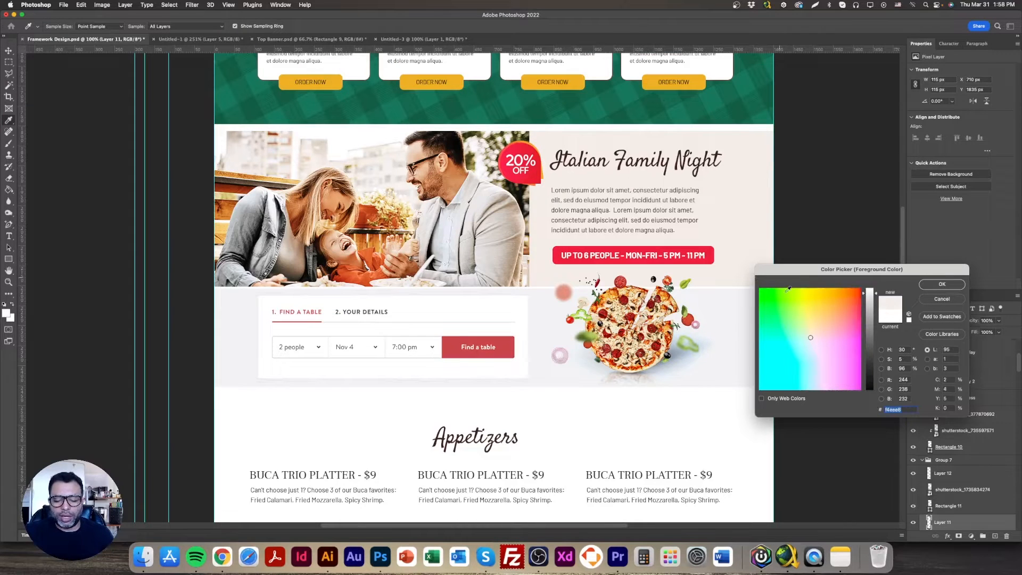
left_click(942, 285)
left_click(222, 556)
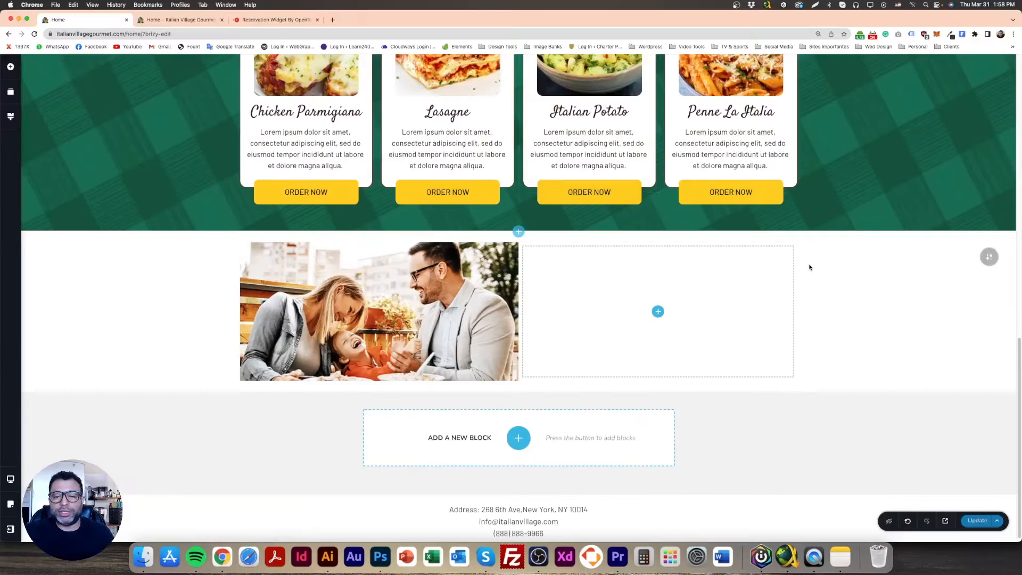
Give the right column a solid background overlay of #F4EEE8 and update the page
left_click(786, 249)
left_click(760, 221)
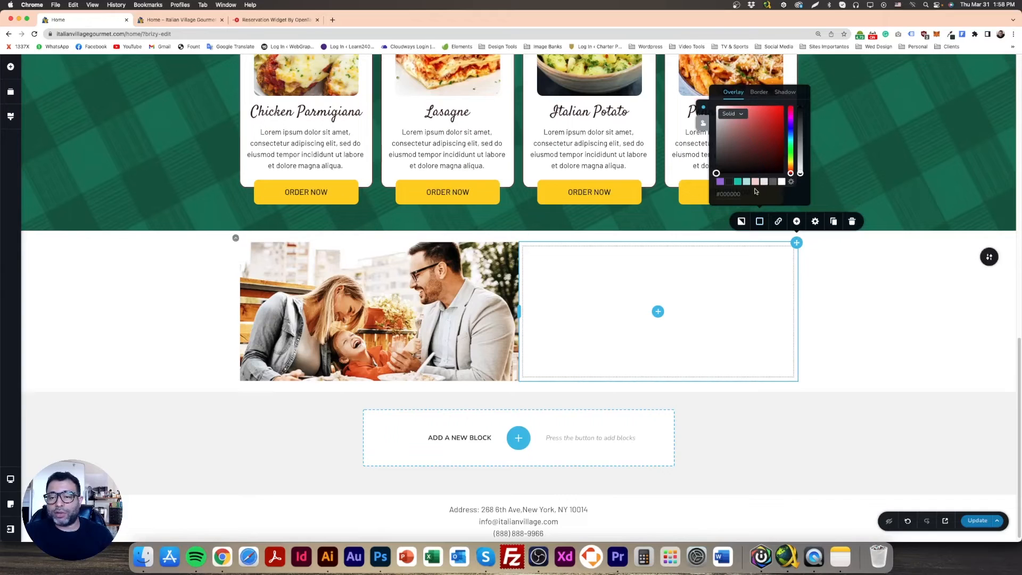
triple_click(738, 194)
type("#F4EEE8")
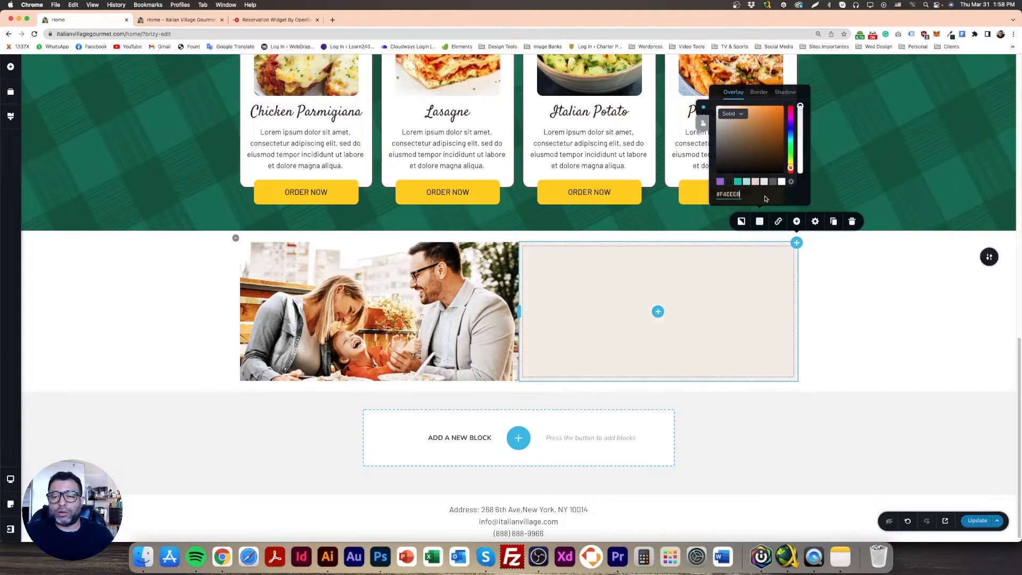
left_click(844, 313)
left_click(974, 523)
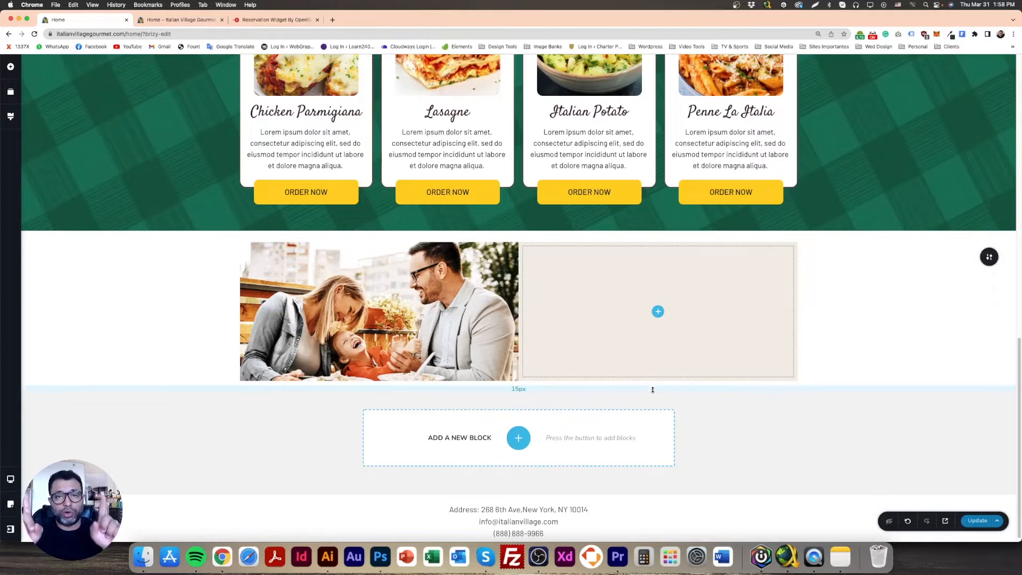
Copy the "Italian Family Night" heading text from the Photoshop design and return to the Brizy page in Chrome
left_click(381, 556)
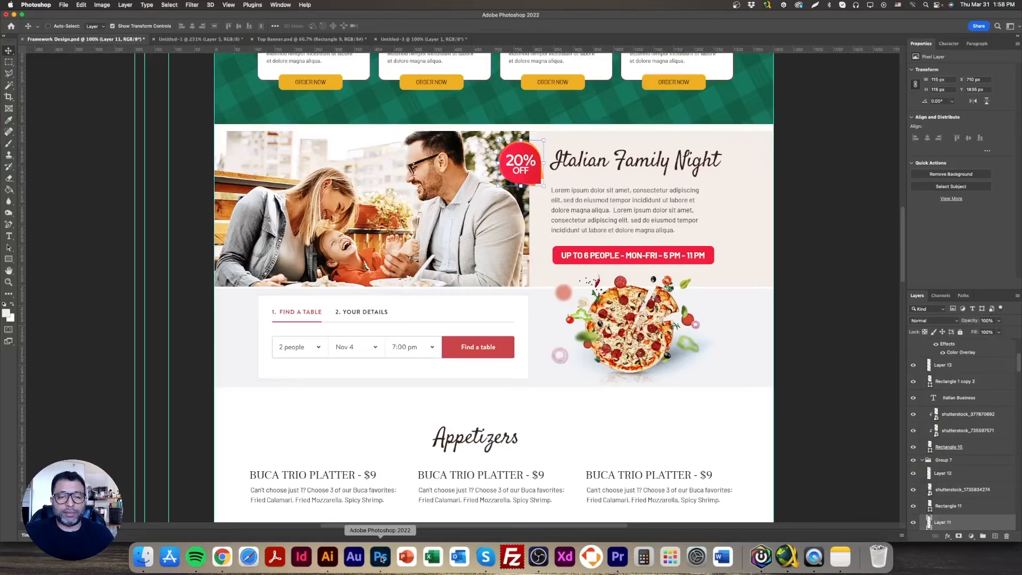
double_click(578, 166)
key("super+c")
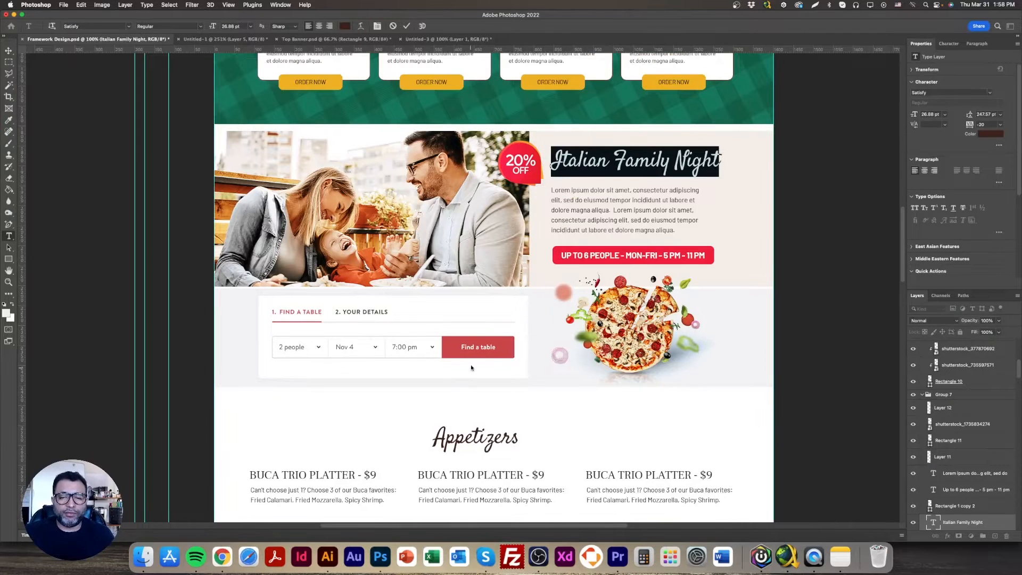
left_click(221, 558)
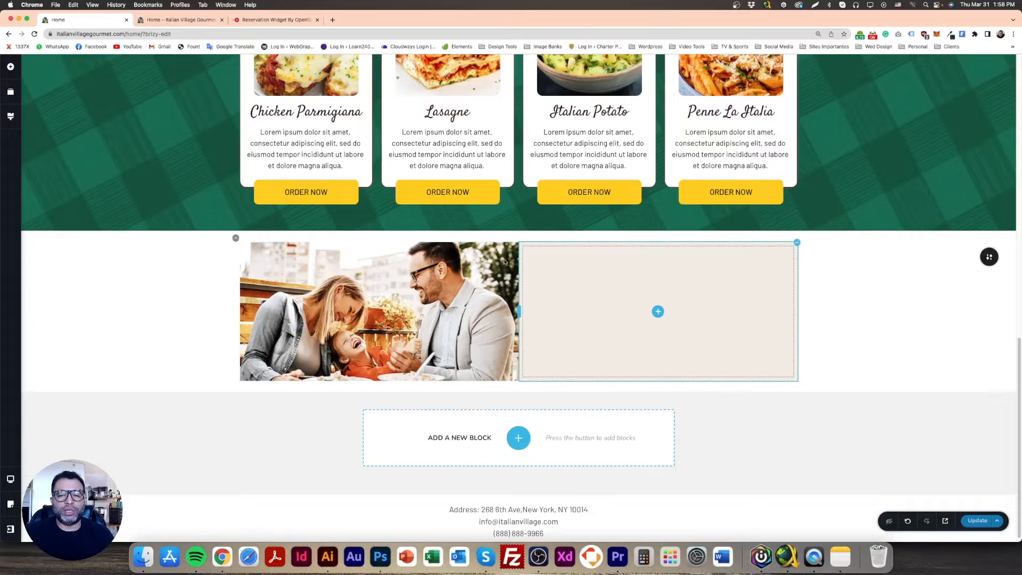
Duplicate the Chicken Parmigiana card's heading and move the copy into the beige right column
scroll(336, 168, "up", 3)
scroll(336, 168, "down", 3)
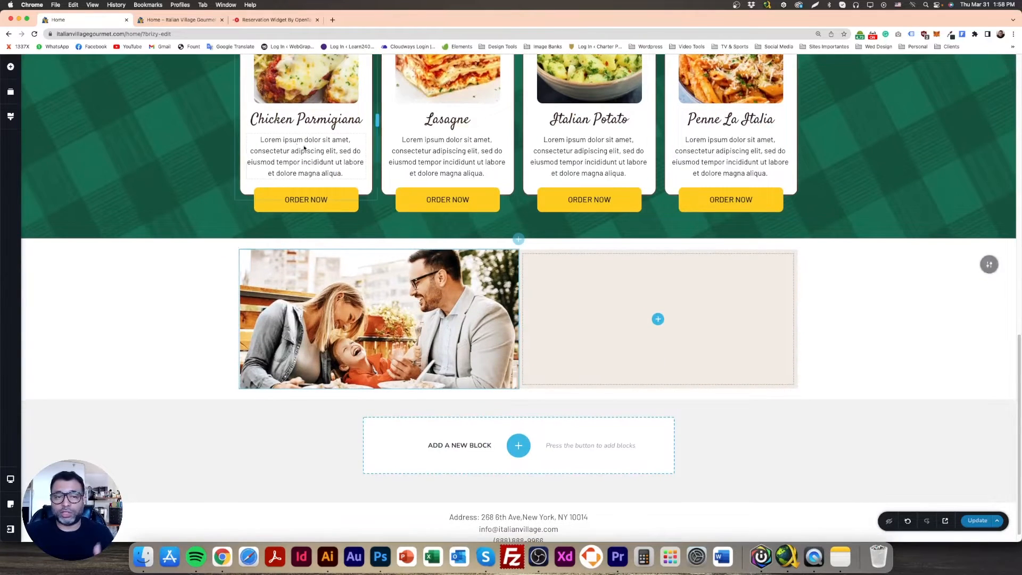
left_click(312, 120)
left_click_drag(400, 151, 645, 352)
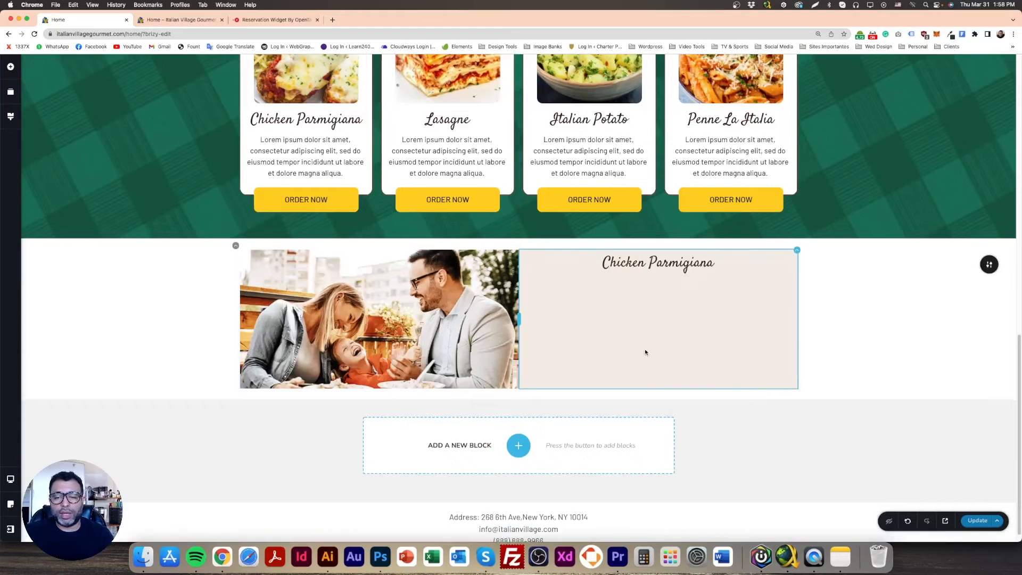
triple_click(648, 268)
left_click(521, 228)
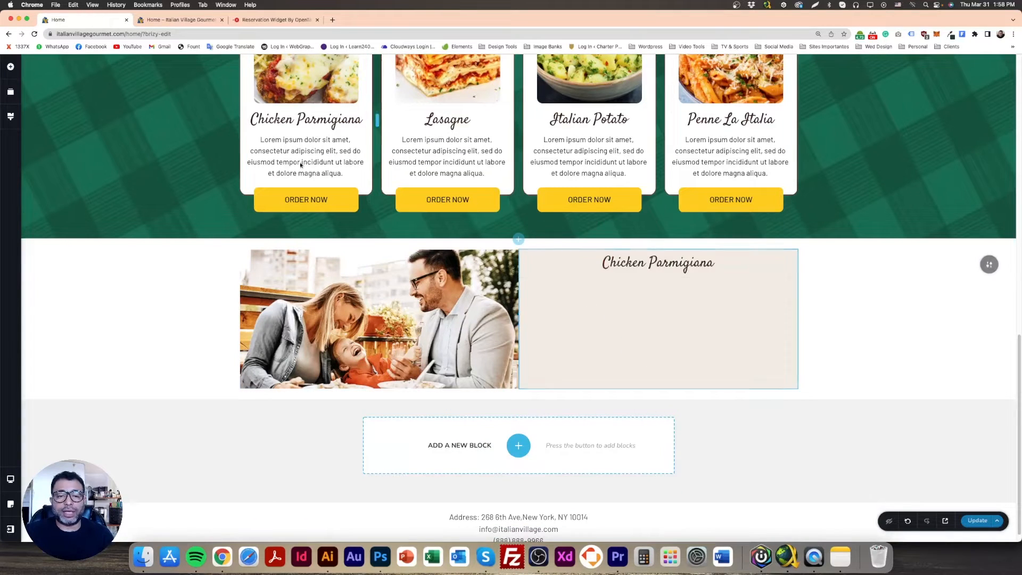
Duplicate the Chicken Parmigiana card's description paragraph and place the copy below the heading in the beige column
left_click(253, 154)
left_click_drag(398, 195, 628, 344)
left_click(631, 294)
triple_click(632, 293)
Replace the beige column's heading with "Italian Family Night", copied from the Photoshop design
triple_click(650, 261)
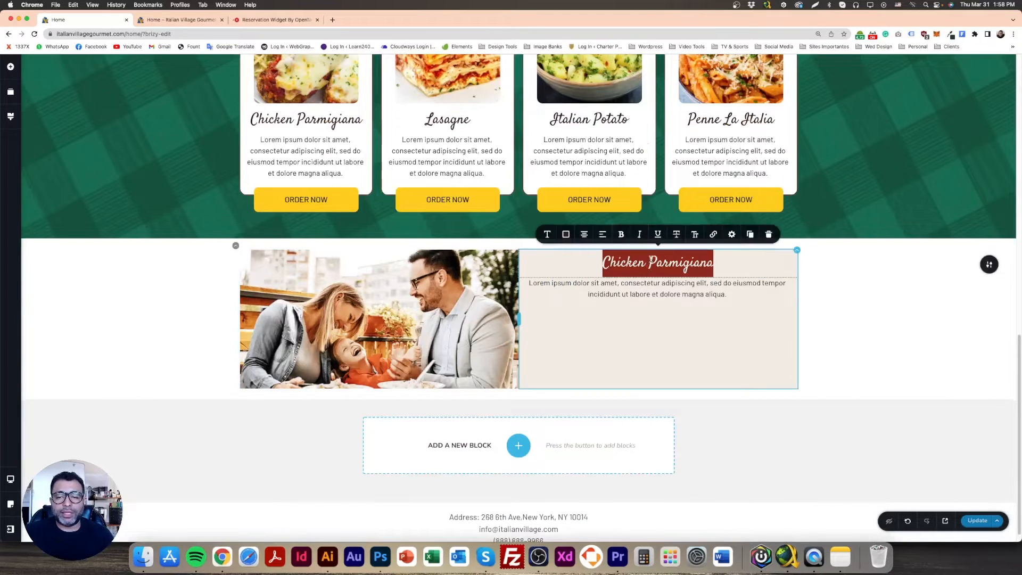
left_click(381, 556)
key("Return")
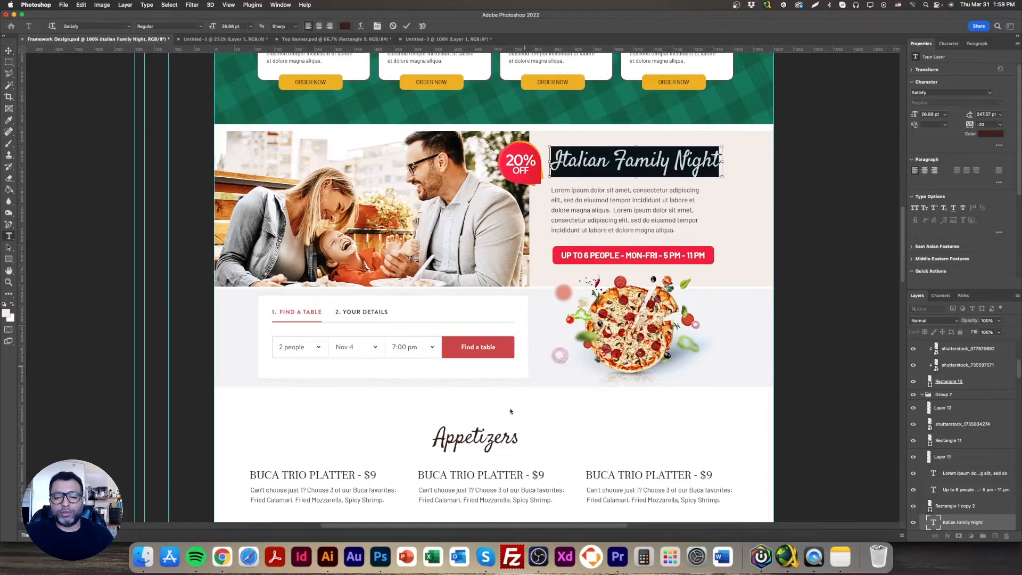
left_click(222, 556)
key("super+v")
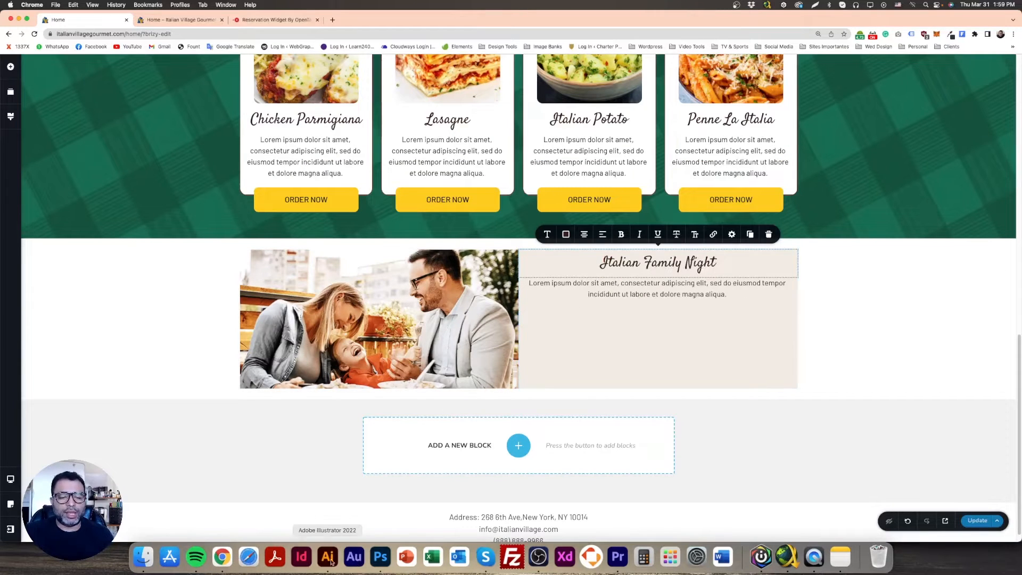
Copy the Lorem ipsum paragraph below the Italian Family Night heading in the Photoshop design and return to the Brizy page in Chrome
left_click(380, 558)
left_click(618, 208)
key("super+a")
key("super+c")
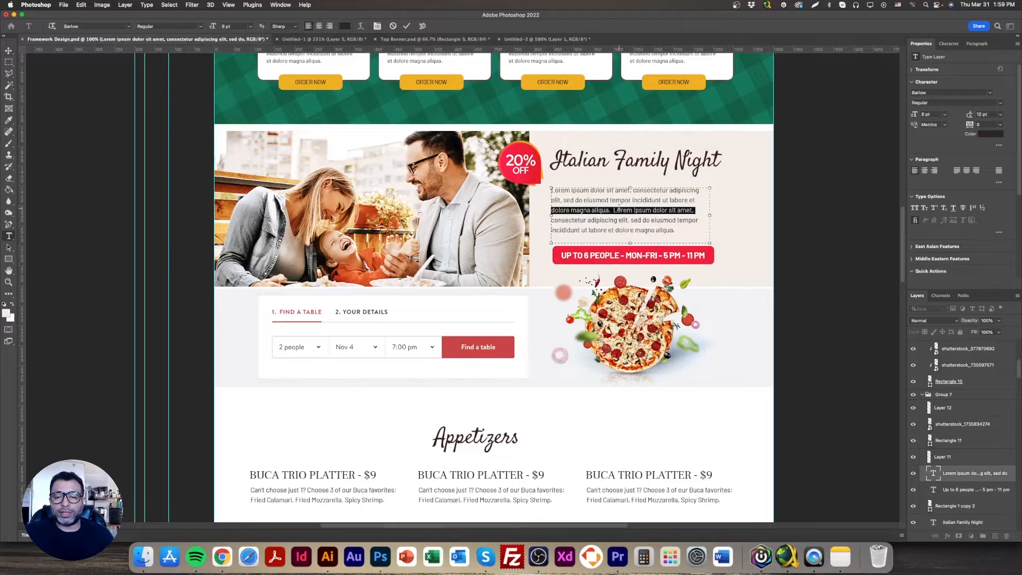
left_click(222, 558)
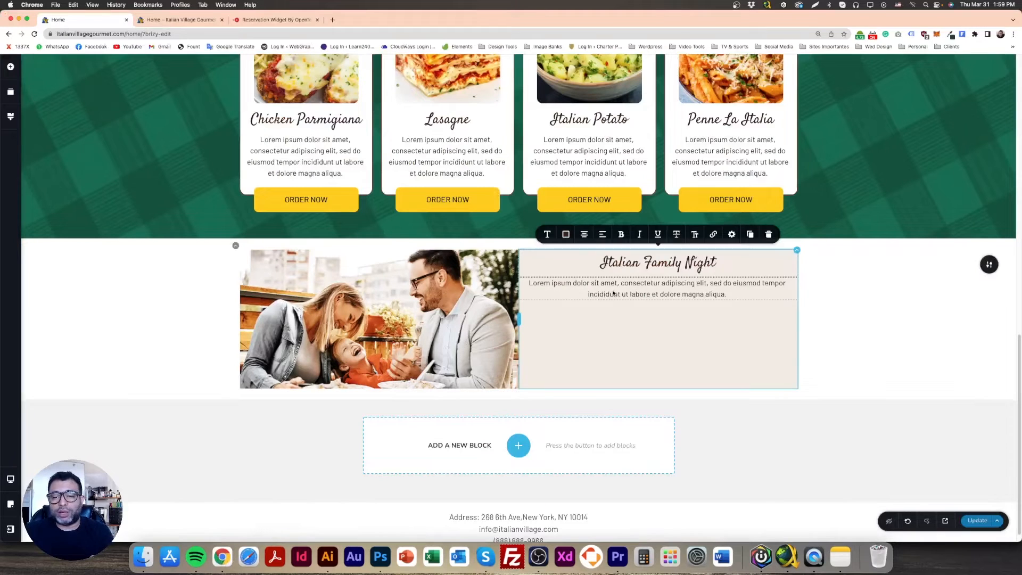
Replace the paragraph below the Italian Family Night heading with the Lorem ipsum text copied from the Photoshop design
double_click(629, 291)
key("super+a")
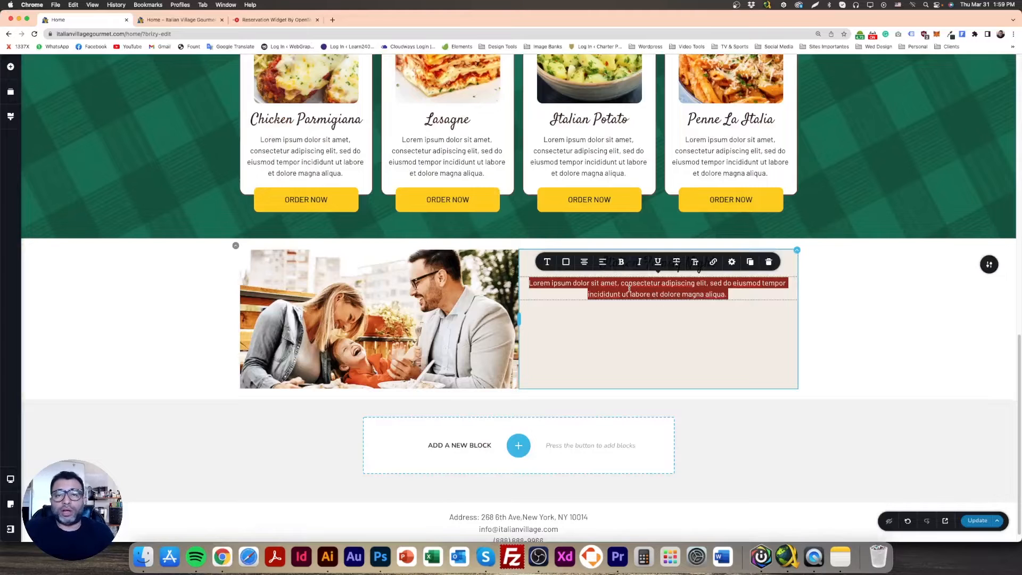
key("super+v")
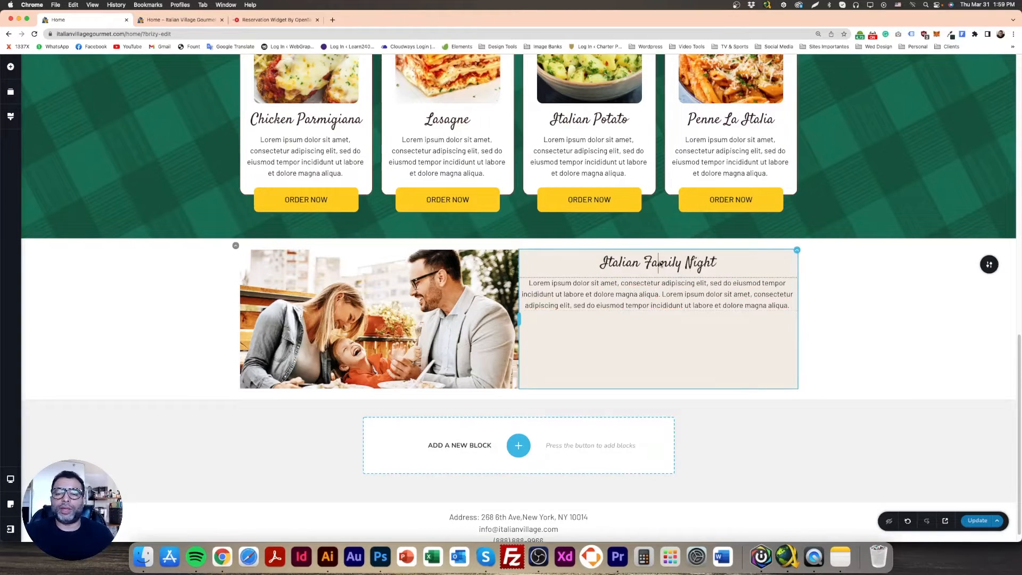
Change the Italian Family Night heading's alignment from centred so it starts at the beige column's left edge
left_click(660, 263)
double_click(661, 262)
key("super+a")
left_click(584, 234)
left_click(583, 234)
Change the alignment of the paragraph below the Italian Family Night heading from centred to justified
double_click(596, 294)
scroll(596, 294, "up", 1)
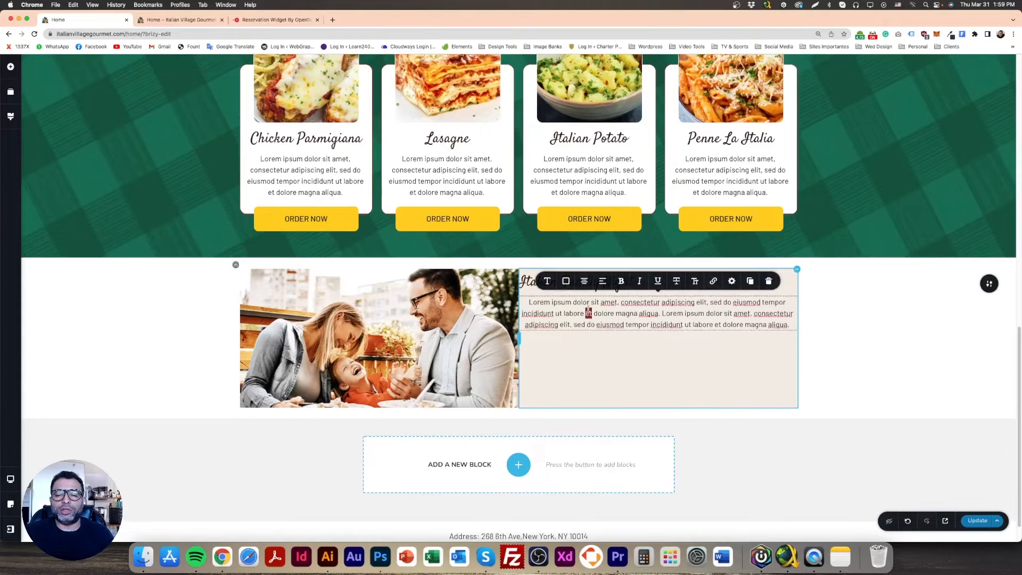
key("super+a")
left_click(584, 281)
left_click(584, 281)
left_click(812, 333)
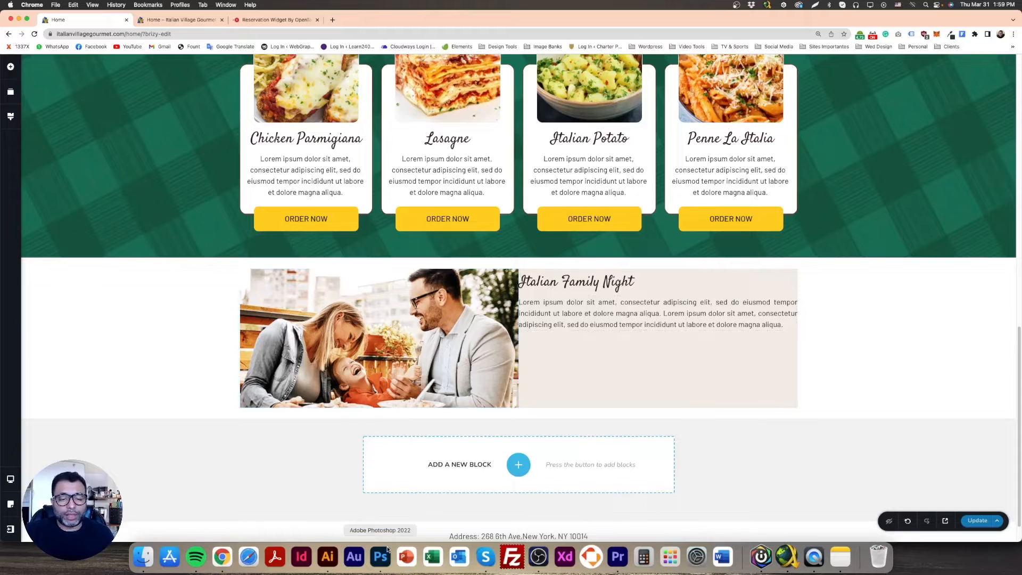
Copy the "Up to 6 people - mon-fri - 5 pm - 11 pm" text from the Photoshop design's red button and return to Chrome
left_click(380, 556)
double_click(620, 258)
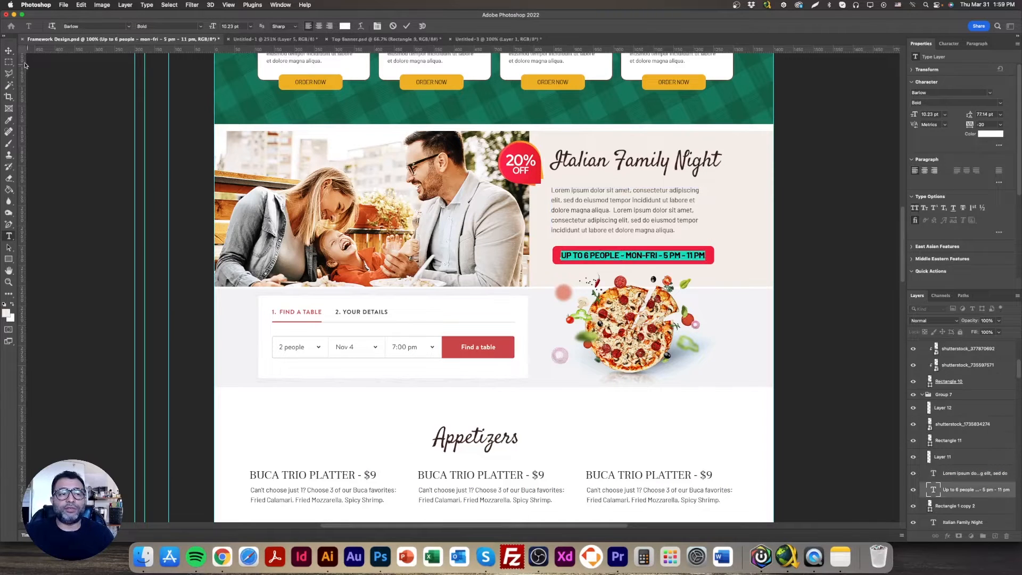
left_click(8, 50)
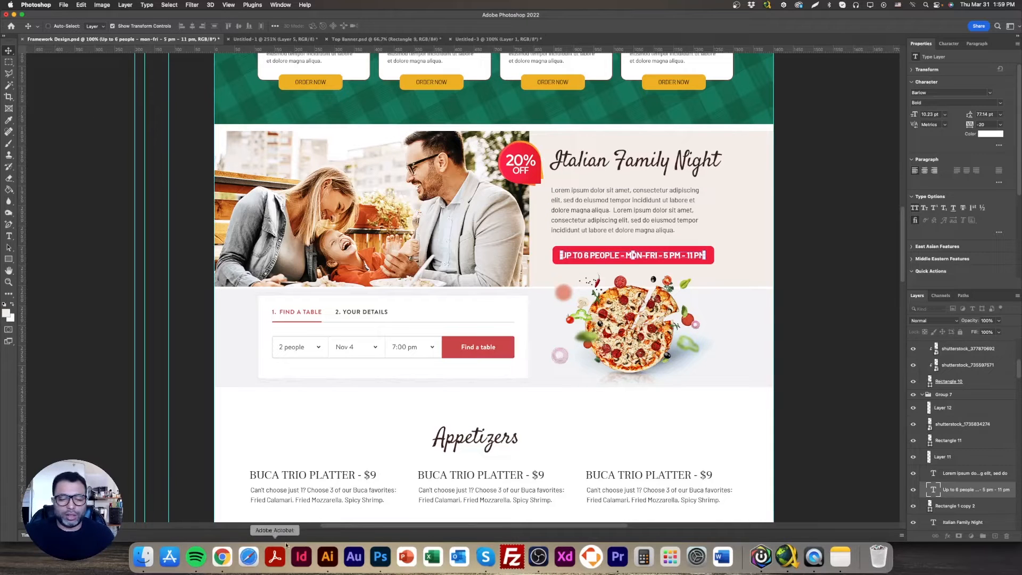
left_click(222, 556)
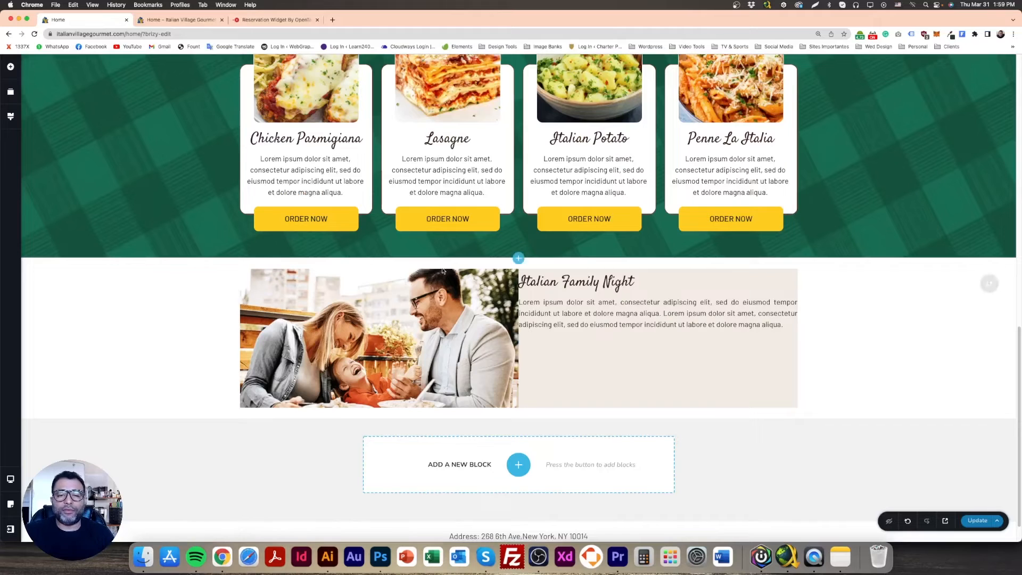
Duplicate the Lasagne card's ORDER NOW button and move the copy below the paragraph in the beige column
left_click(482, 217)
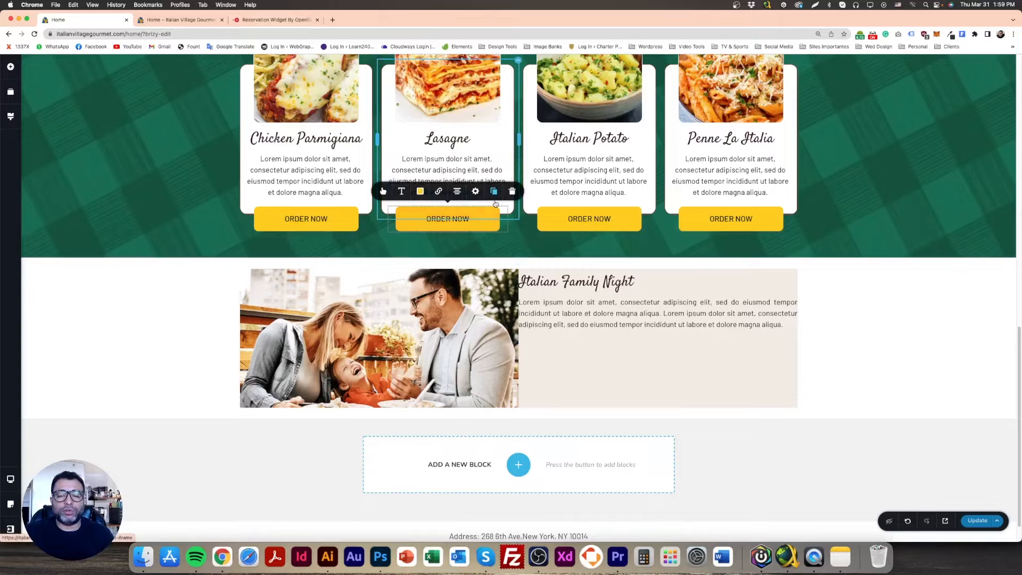
left_click(493, 192)
left_click_drag(506, 230, 605, 389)
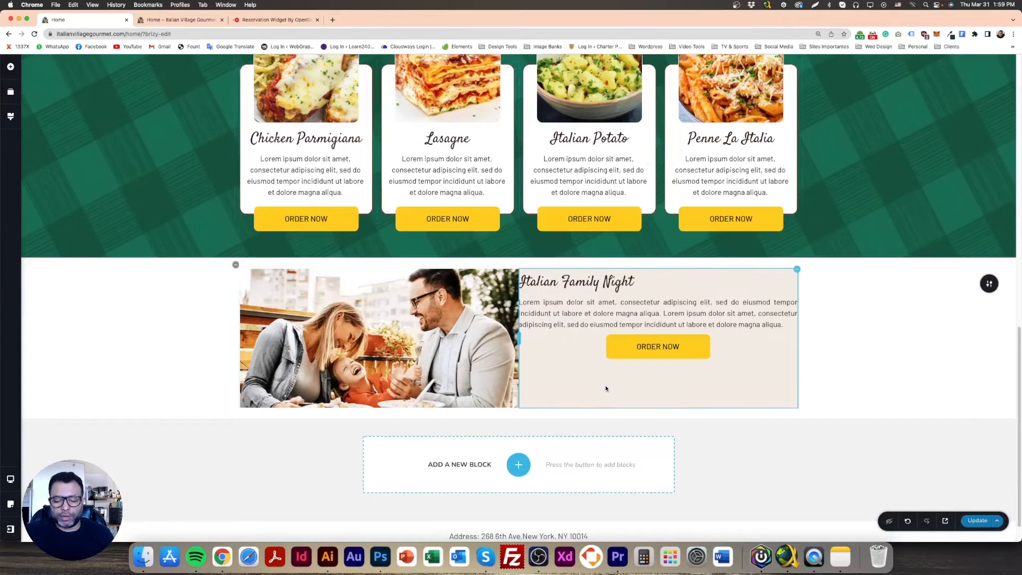
Switch the beige column's ORDER NOW button to one uniform margin of 0 px
left_click(693, 345)
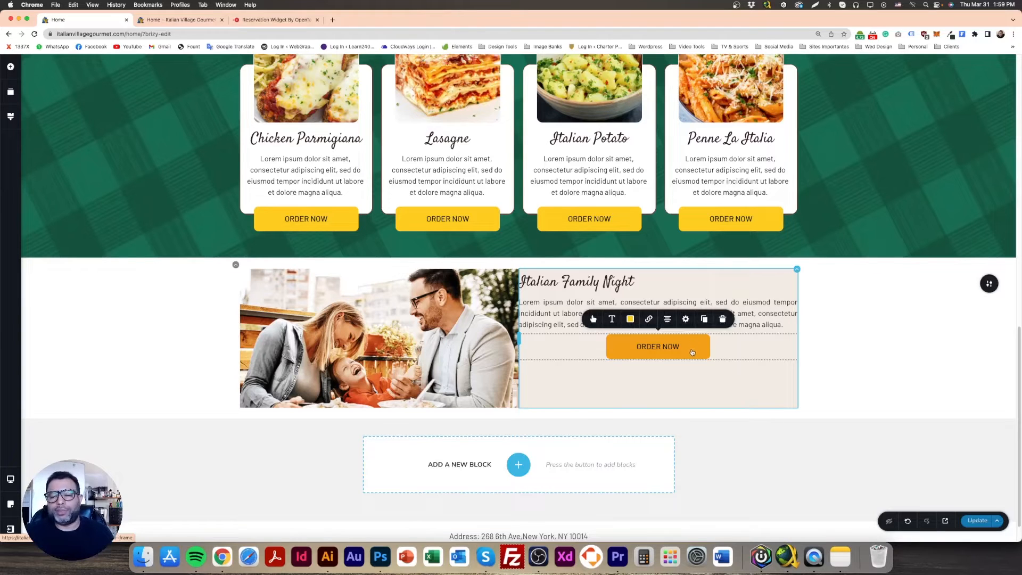
left_click(685, 319)
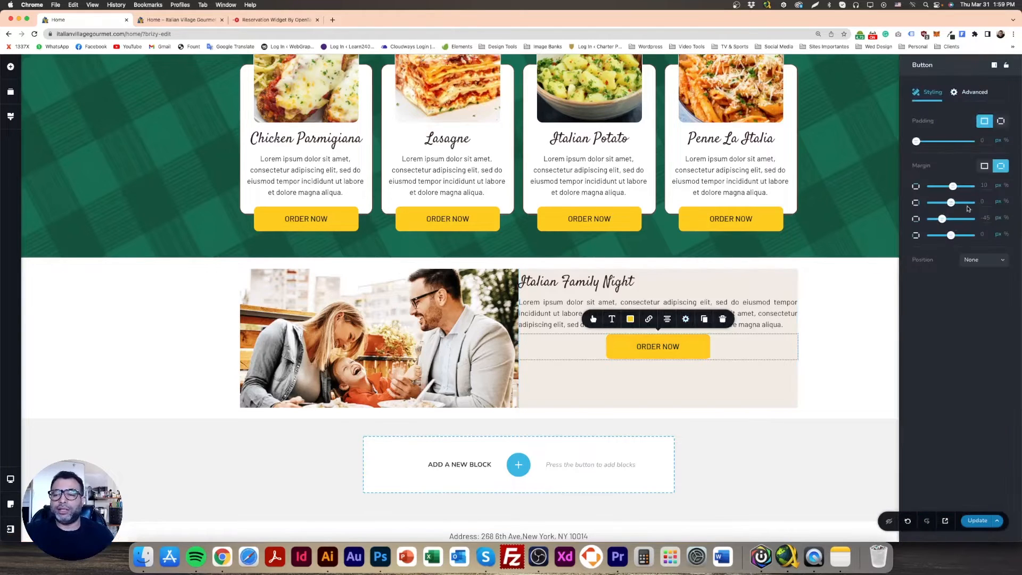
left_click(984, 166)
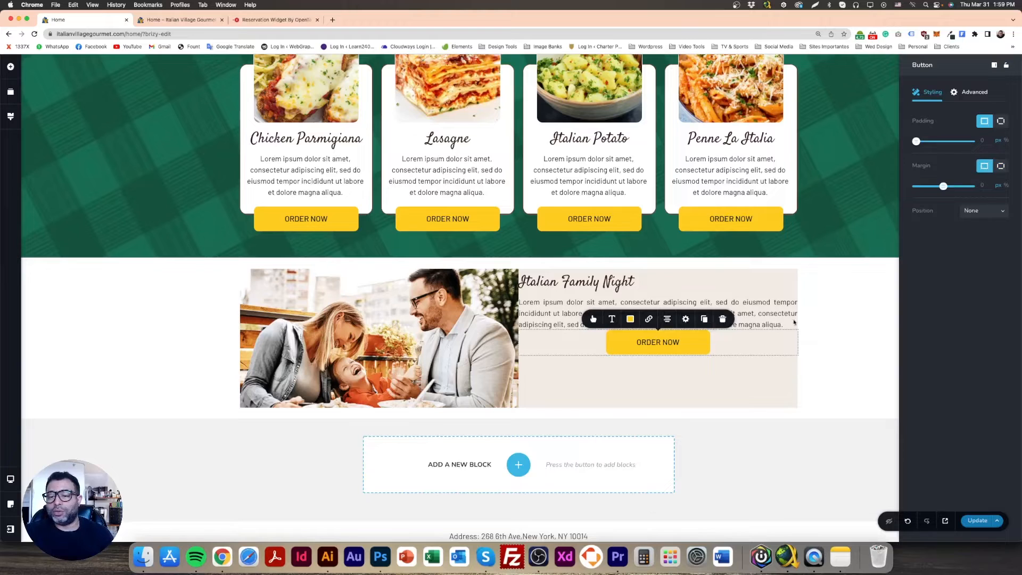
left_click(676, 376)
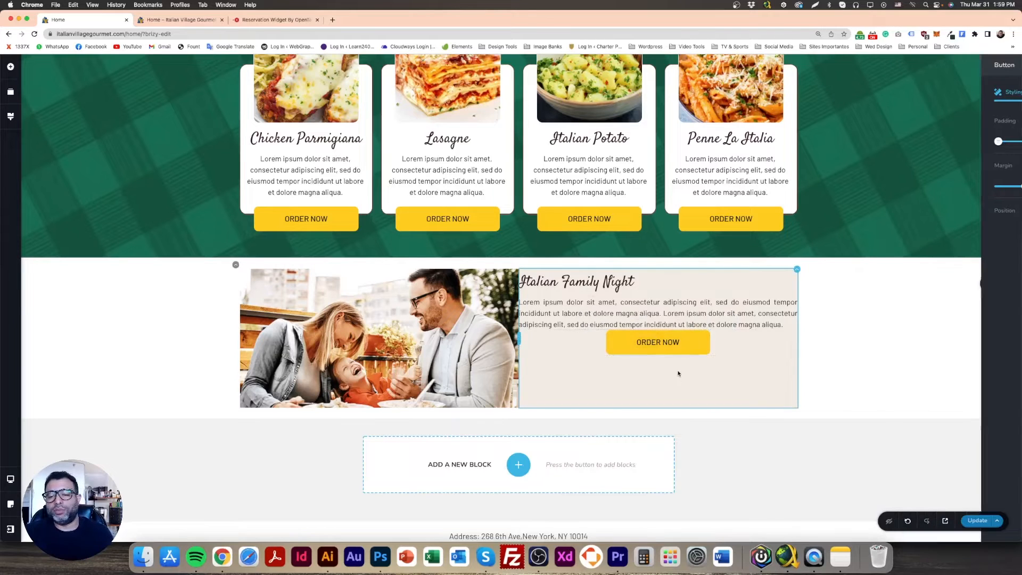
Replace the beige column button's label with "Up to 6 people - mon-fri - 5 pm - 11 pm" and compare it with the Photoshop design
left_click(692, 344)
triple_click(653, 346)
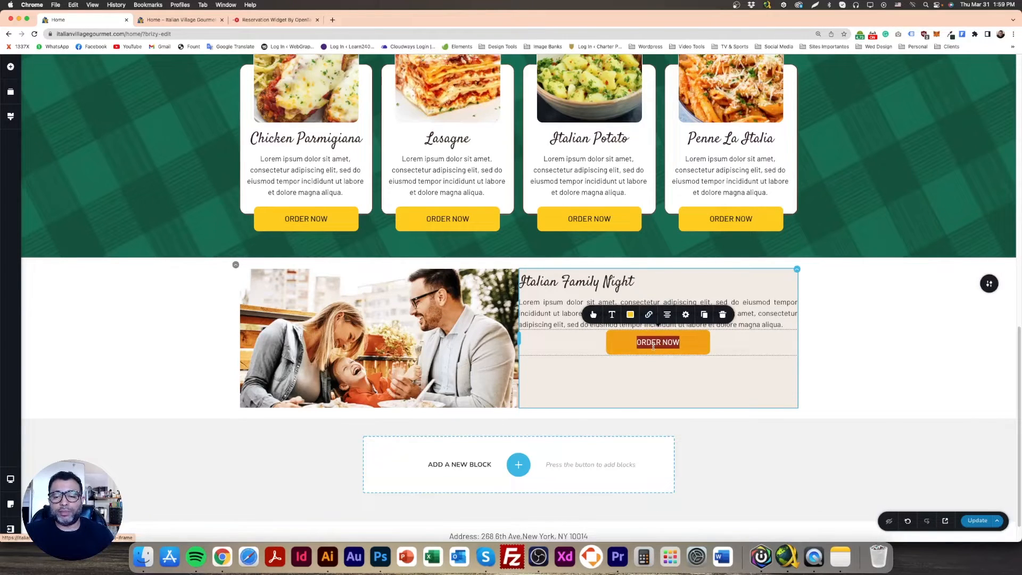
type("Up to 6 people - mon-fri - 5 pm - 11 pm")
triple_click(646, 343)
key("super+c")
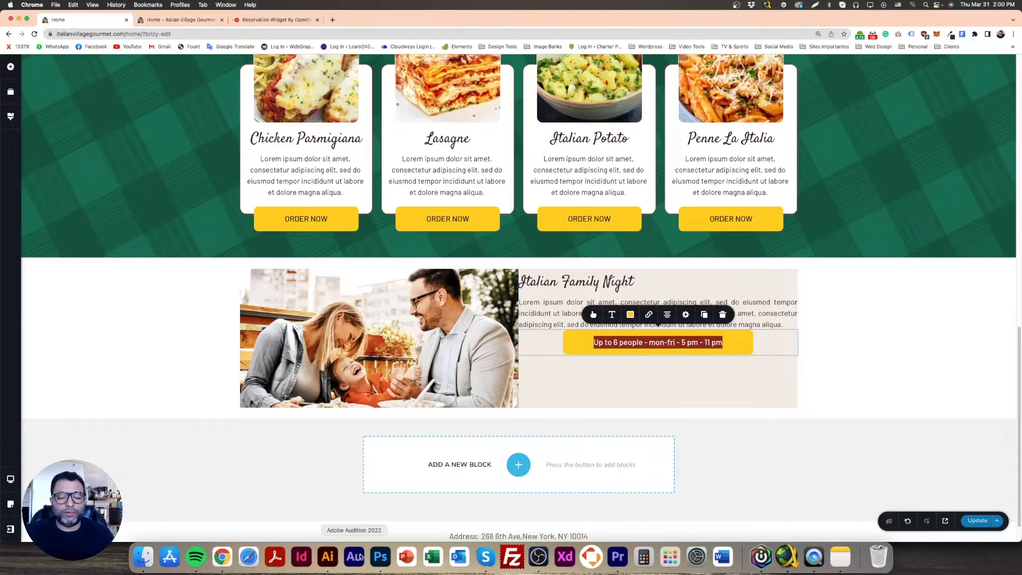
left_click(225, 562)
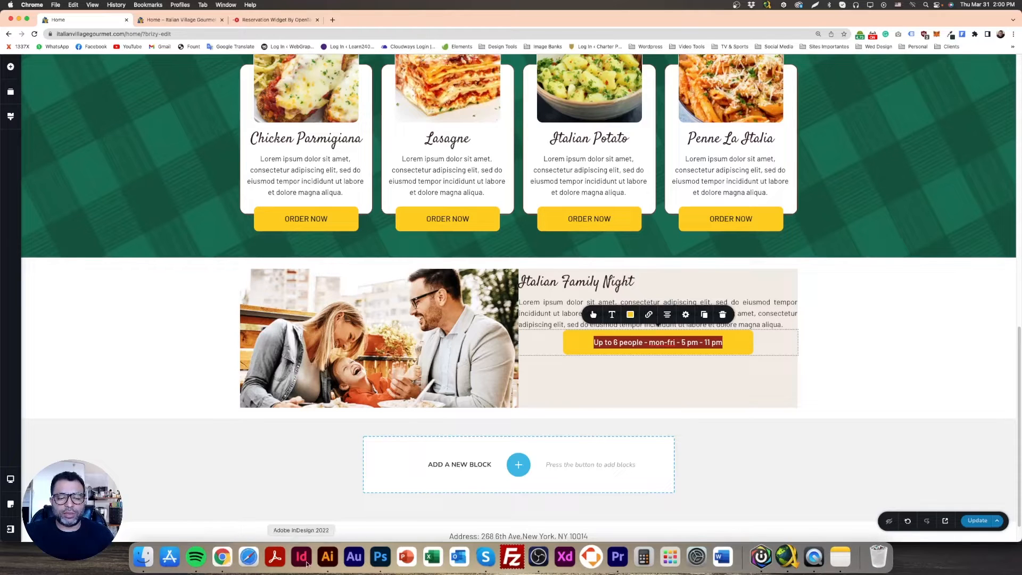
left_click(380, 557)
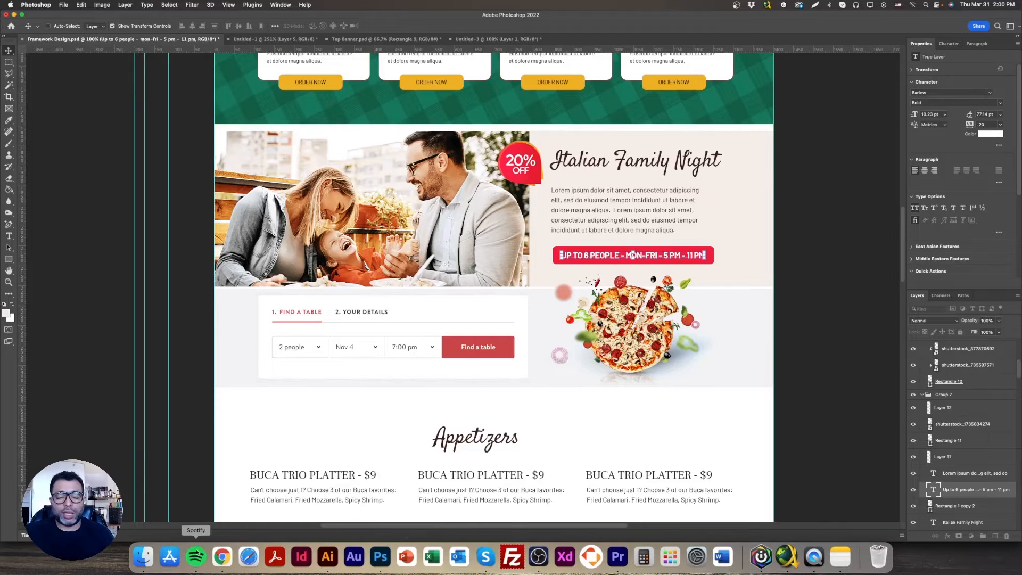
left_click(223, 559)
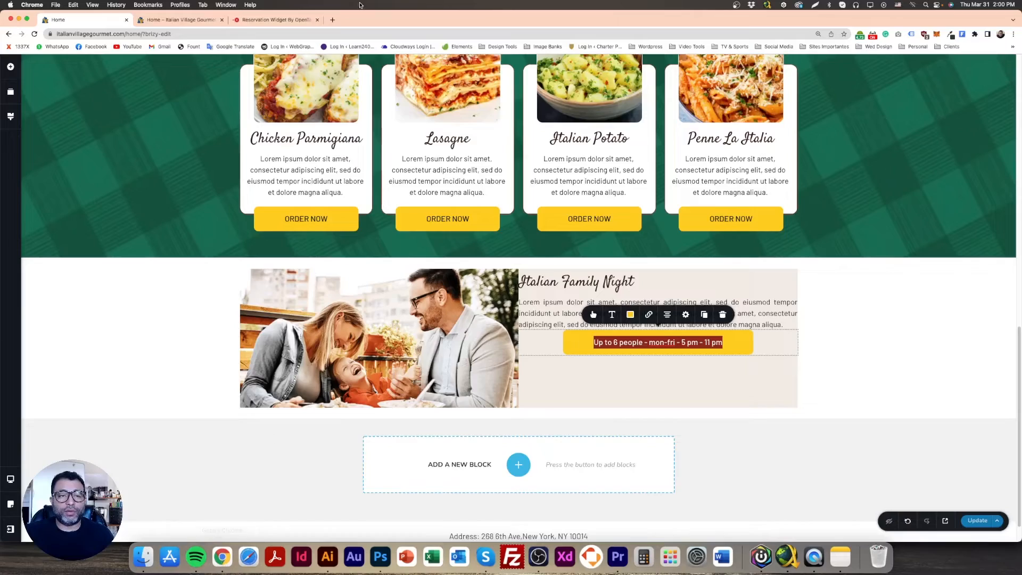
Open convertcase.net in a new browser tab, convert the copied button text to upper case and copy the result
left_click(333, 20)
type("convert")
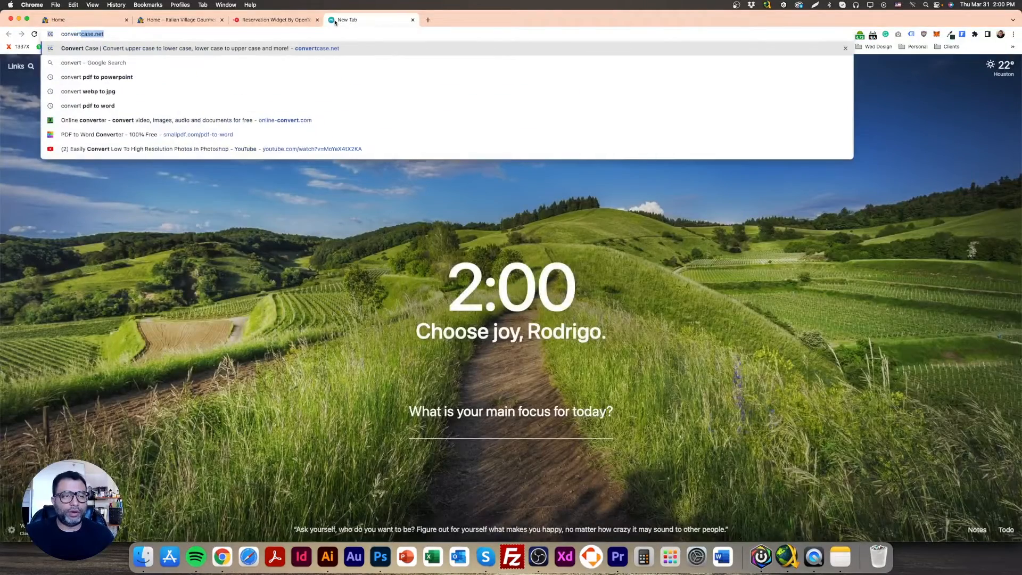
key("Return")
key("super+v")
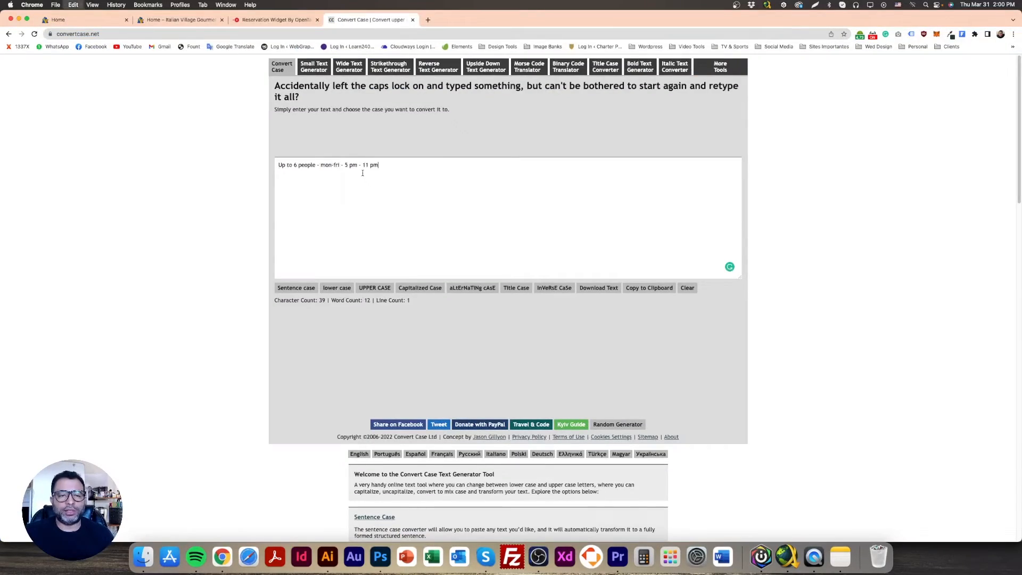
left_click(374, 288)
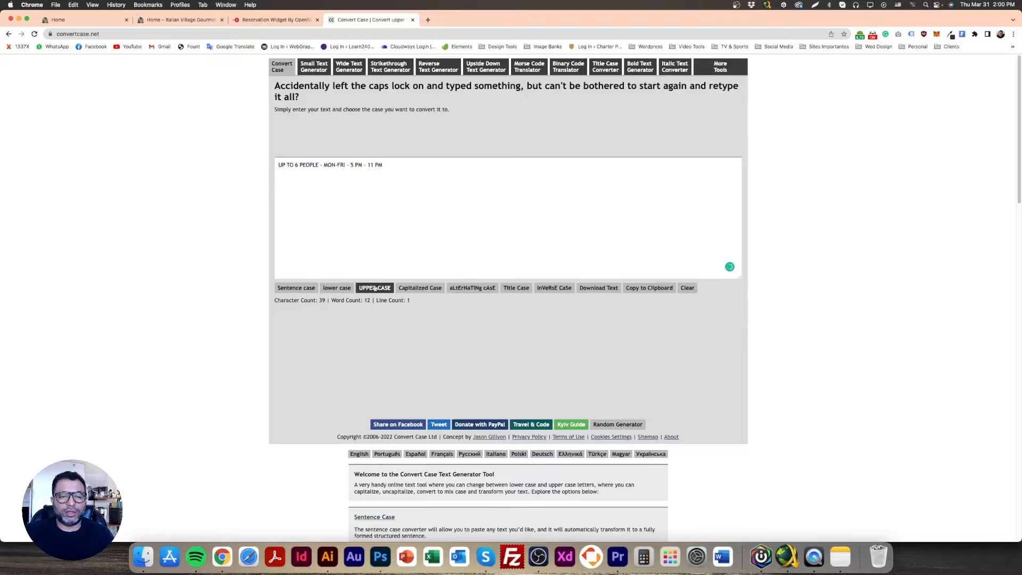
left_click_drag(396, 163, 277, 164)
key("super+c")
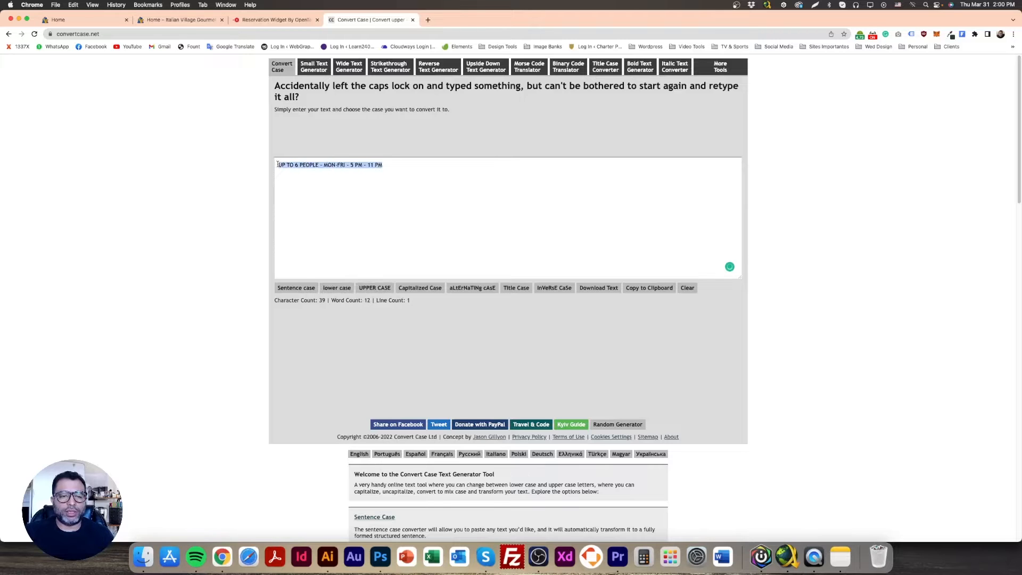
Return to the Brizy page and replace the beige column button's label with "UP TO 6 PEOPLE - MON-FRI - 5 PM - 11 PM"
left_click(181, 21)
left_click(75, 21)
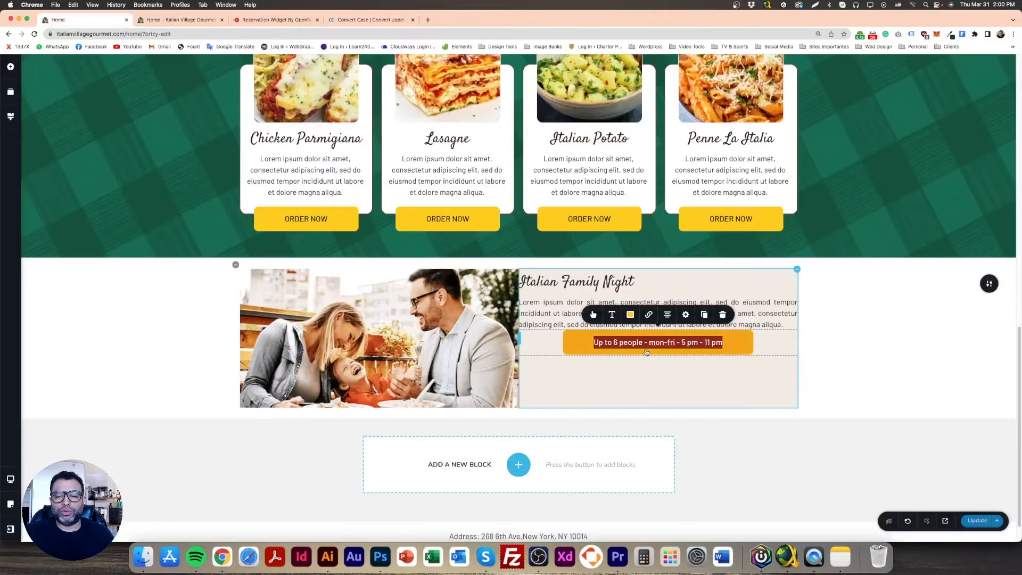
key("super+v")
left_click(774, 357)
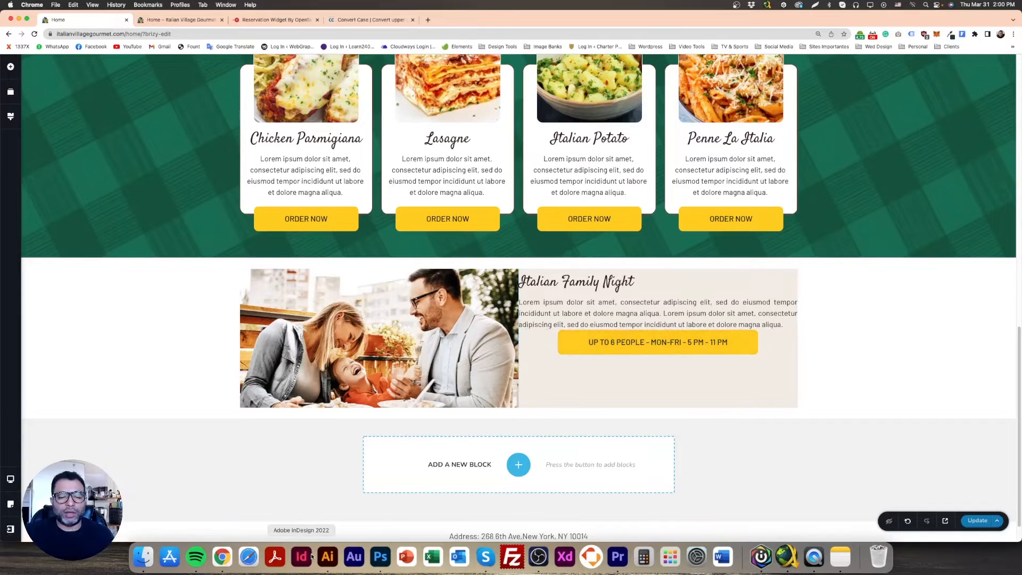
Sample the red of the "UP TO 6 PEOPLE" button in the Photoshop design, copy its hex code and return to Chrome
left_click(380, 558)
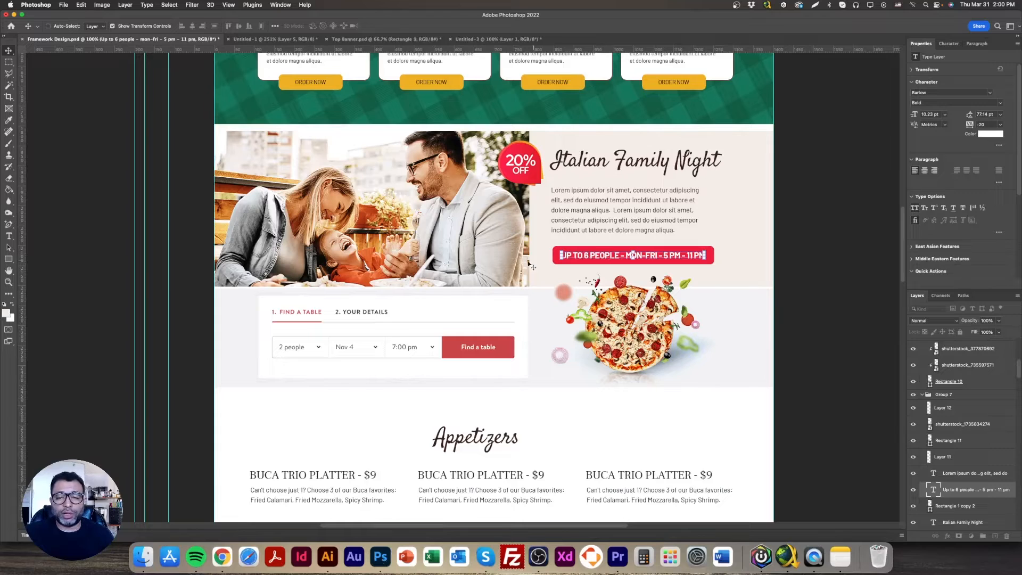
left_click(7, 313)
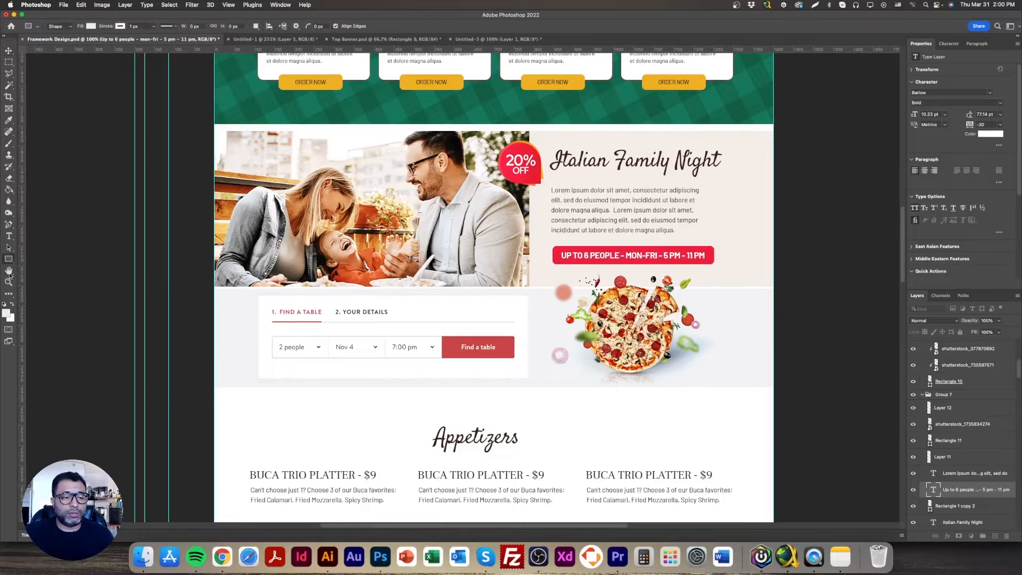
left_click(630, 249)
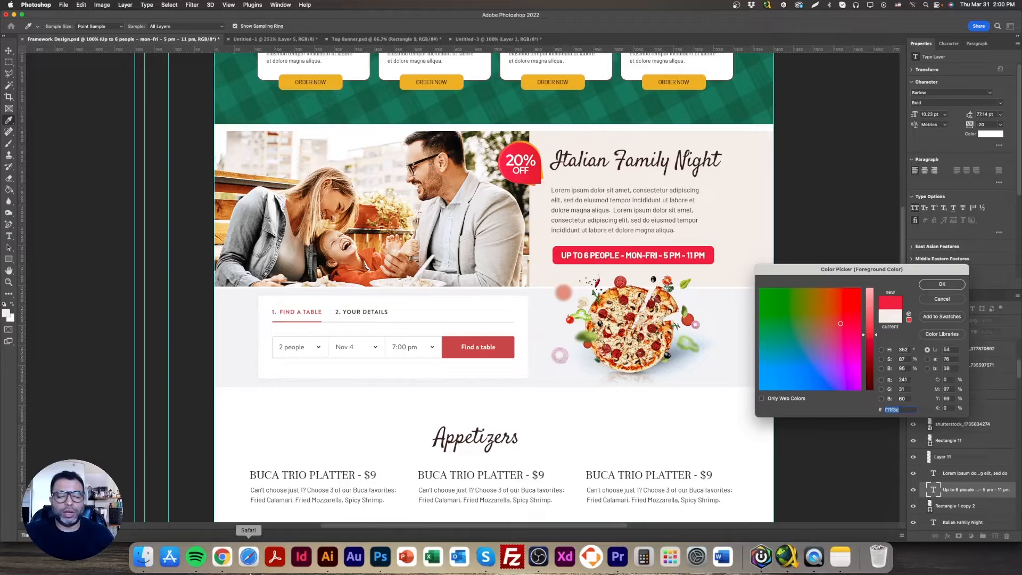
left_click(222, 557)
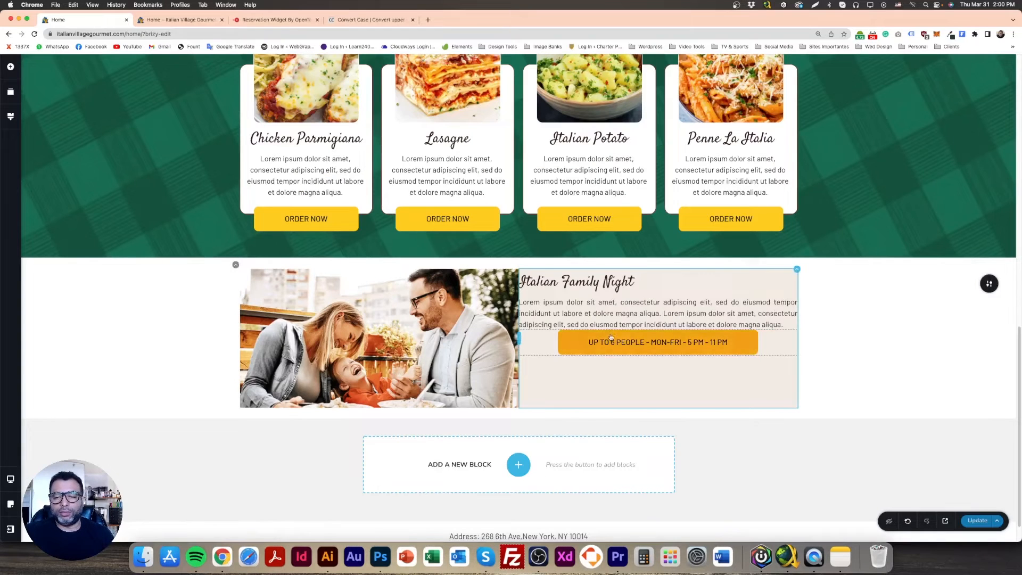
Set the "UP TO 6 PEOPLE" button's normal background colour to #F11F3C
left_click(623, 319)
left_click(631, 315)
triple_click(600, 287)
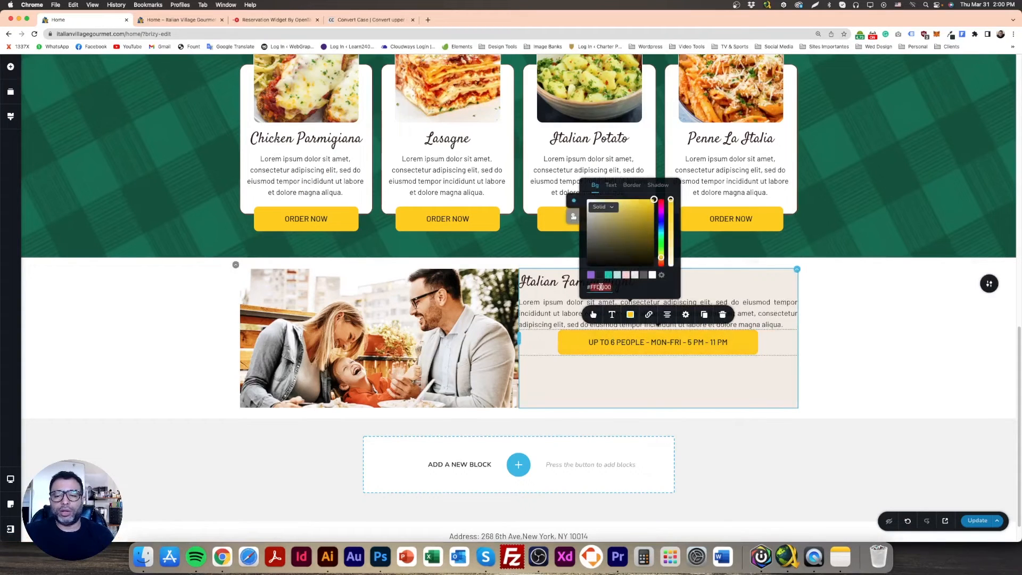
type("#F11F3C")
Set the "UP TO 6 PEOPLE" button's hover background to the darker red #D7102B, starting from the copied red
left_click(628, 344)
triple_click(628, 344)
left_click(630, 314)
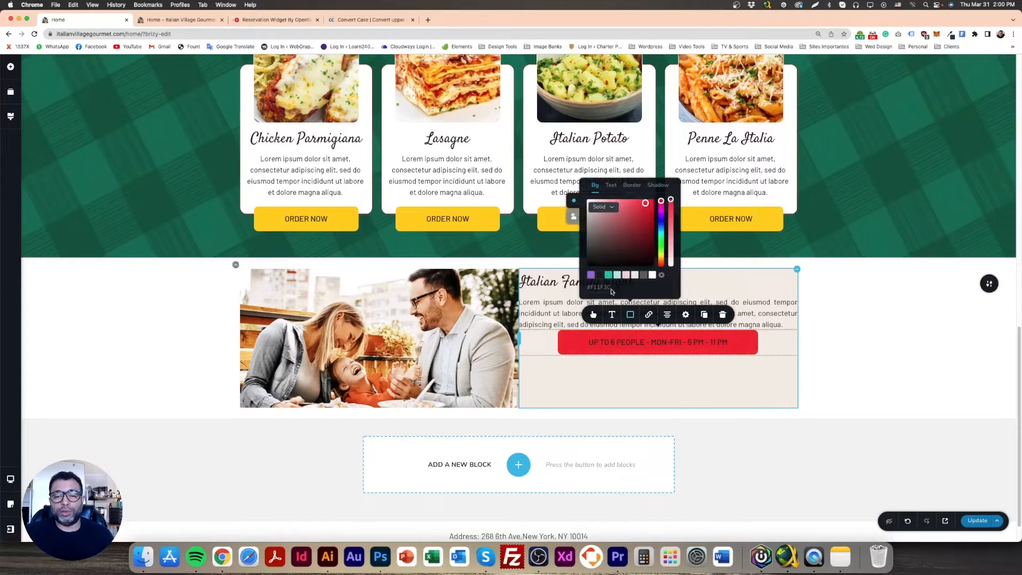
left_click(573, 217)
triple_click(614, 288)
type("#DE1530")
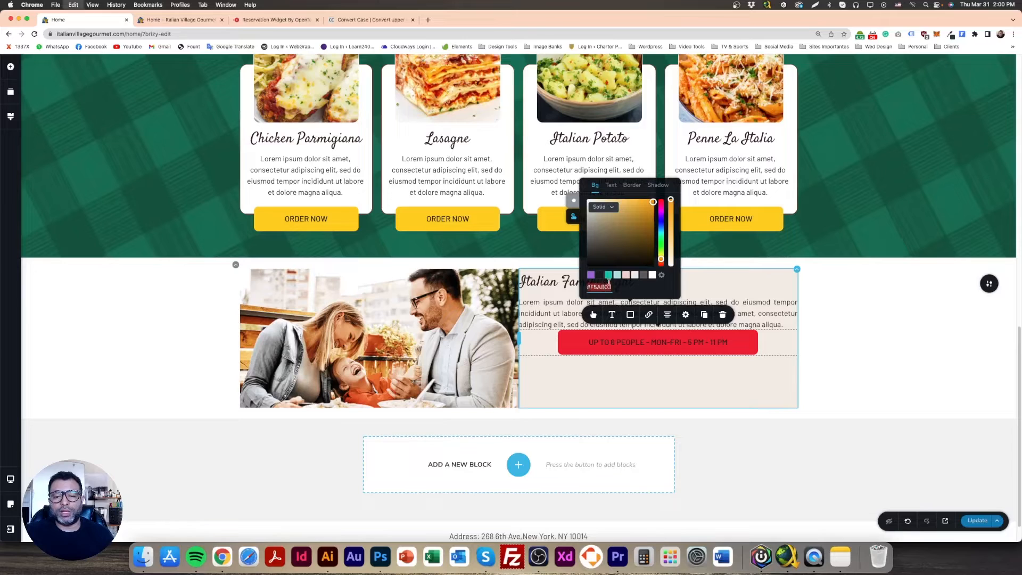
left_click(648, 209)
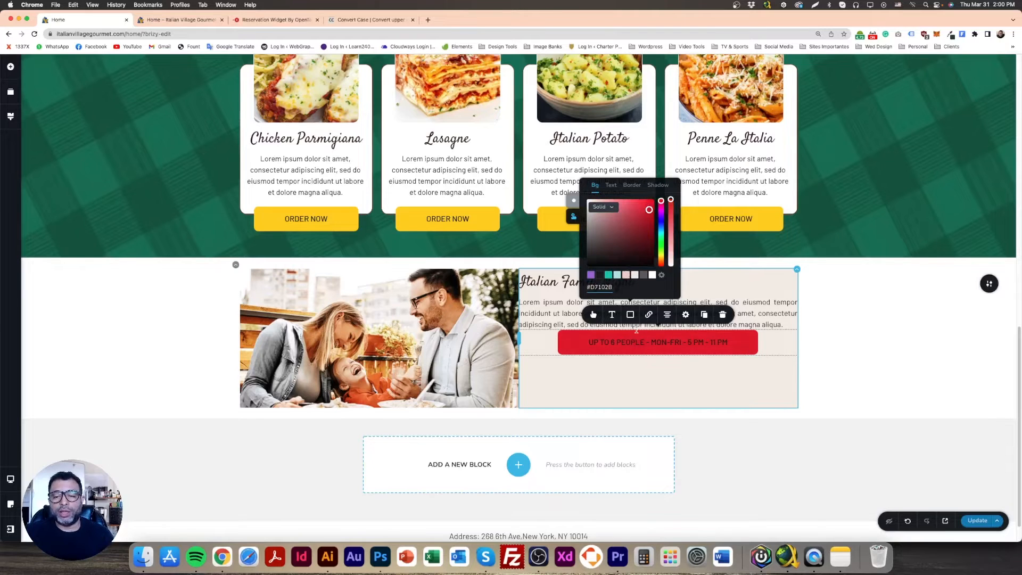
Set the "UP TO 6 PEOPLE" button's text colour to white for the hover and normal states and update the page
left_click(611, 185)
left_click(652, 275)
left_click(574, 200)
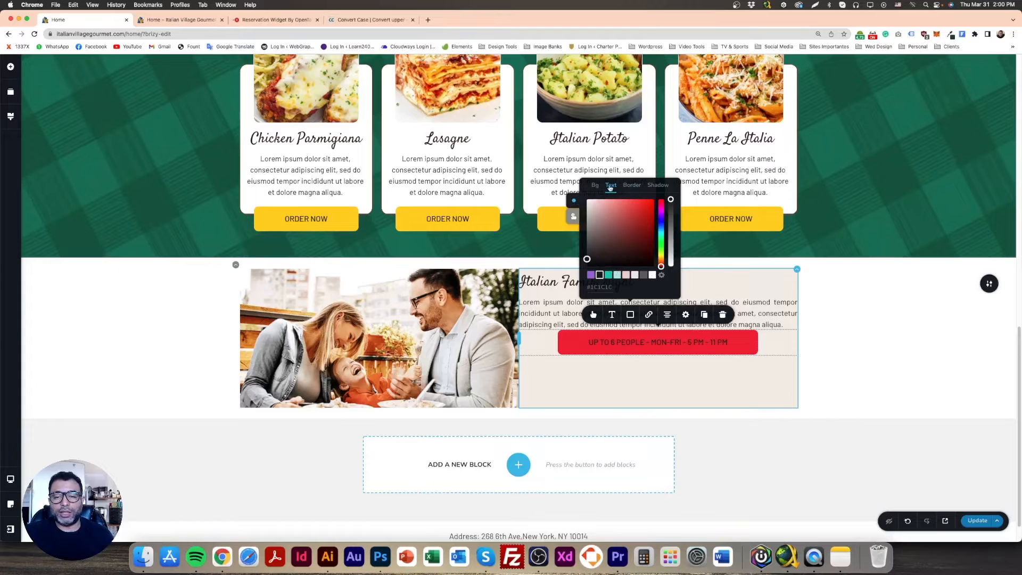
left_click(652, 275)
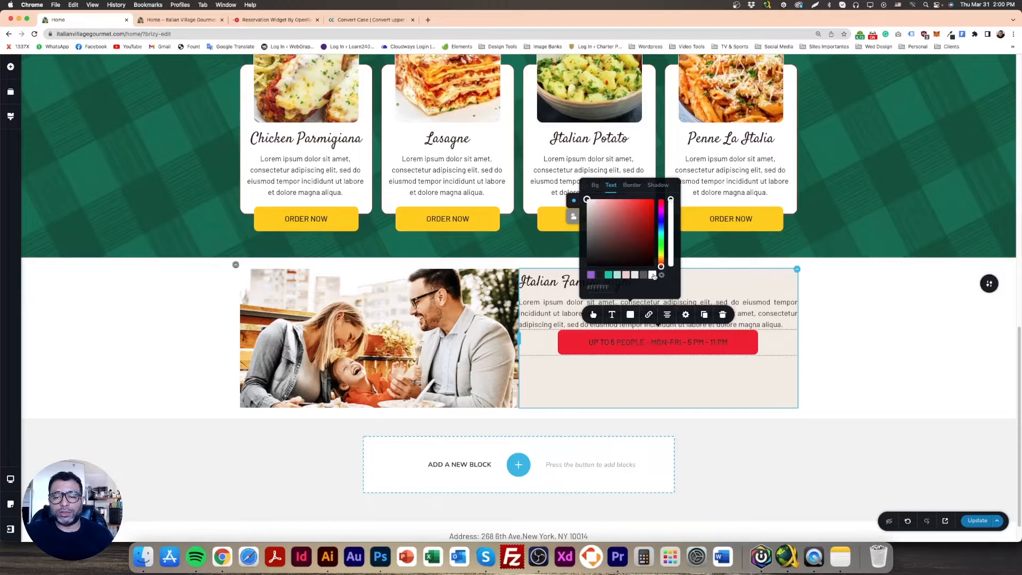
left_click(855, 345)
left_click(977, 521)
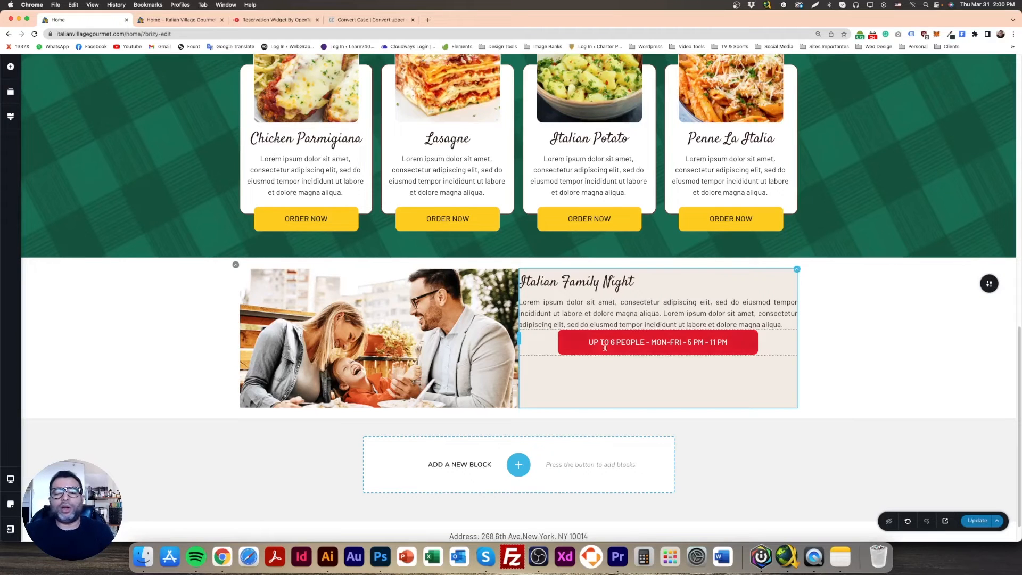
Change the Italian Family Night paragraph's alignment from justified to left
triple_click(598, 304)
left_click(585, 282)
left_click(822, 324)
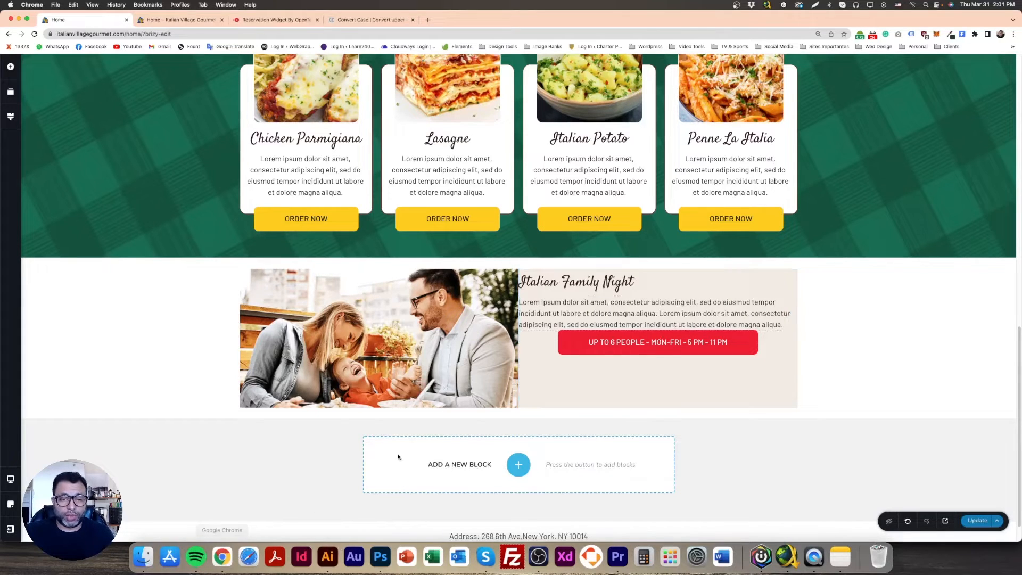
Set the "Italian Family Night" heading's font size to 42 px
double_click(581, 282)
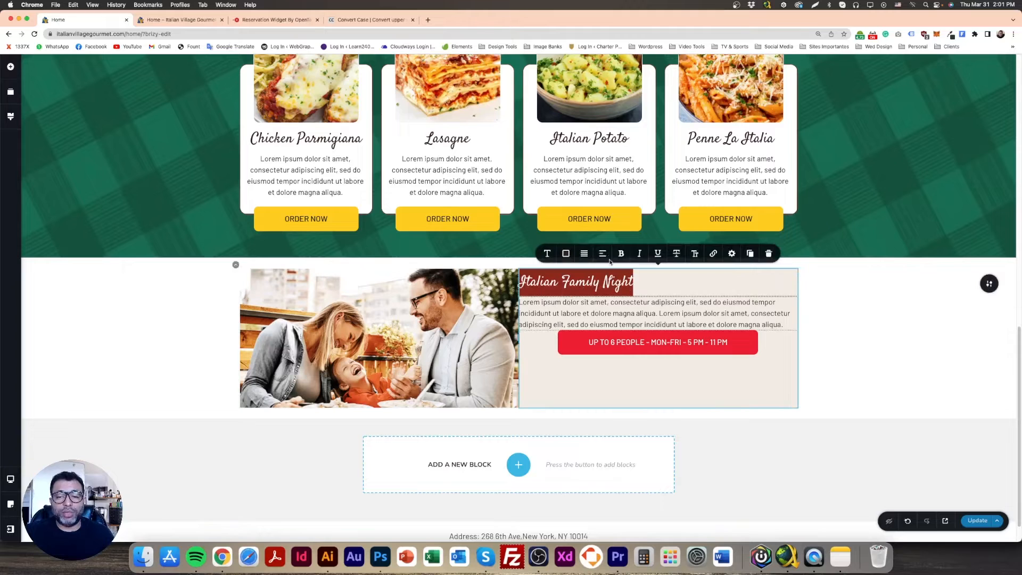
left_click(547, 253)
left_click(579, 188)
left_click(579, 188)
left_click(579, 188)
left_click(579, 188)
left_click(579, 188)
left_click(581, 188)
left_click(580, 188)
left_click(580, 188)
left_click(580, 187)
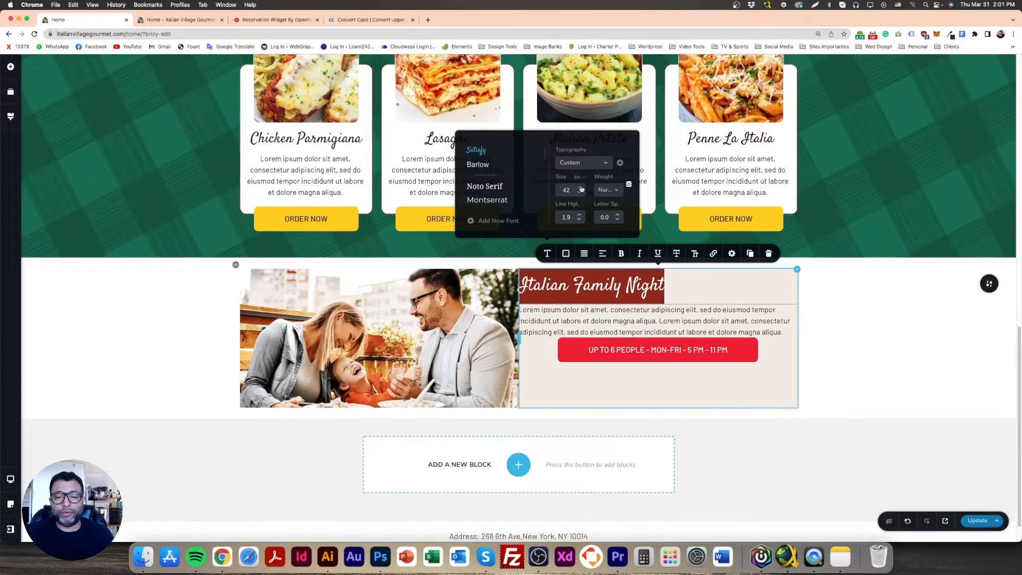
left_click(609, 304)
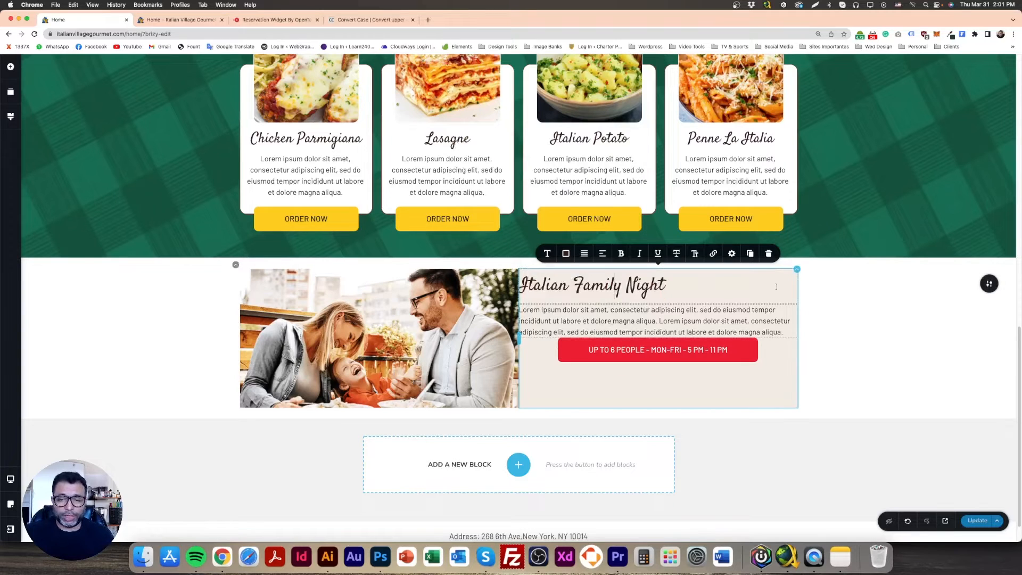
left_click(681, 321)
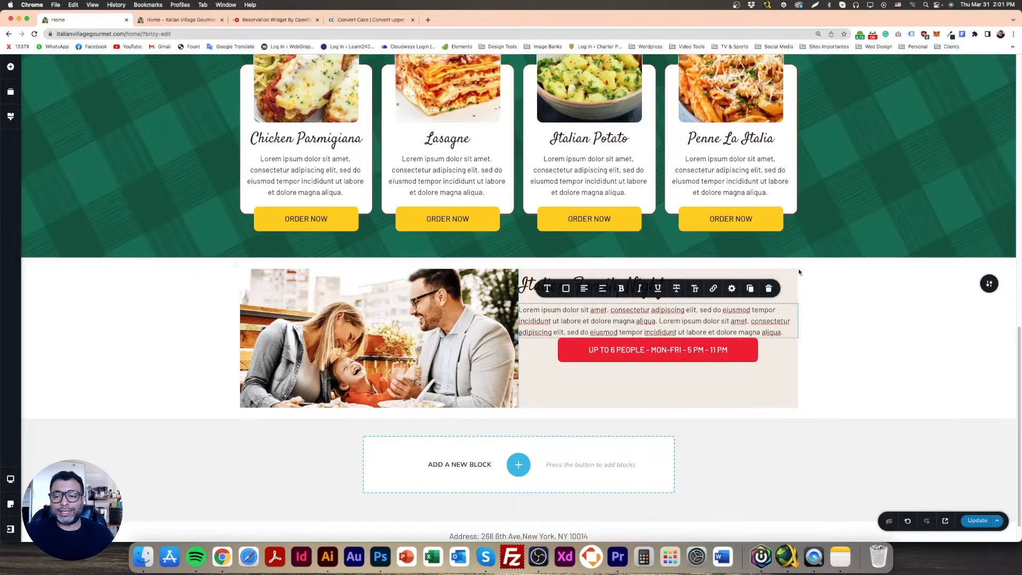
Give the Italian Family Night text column about 36 px of padding on all sides, comparing it with the Photoshop design, with zero margin
left_click(812, 282)
left_click(797, 270)
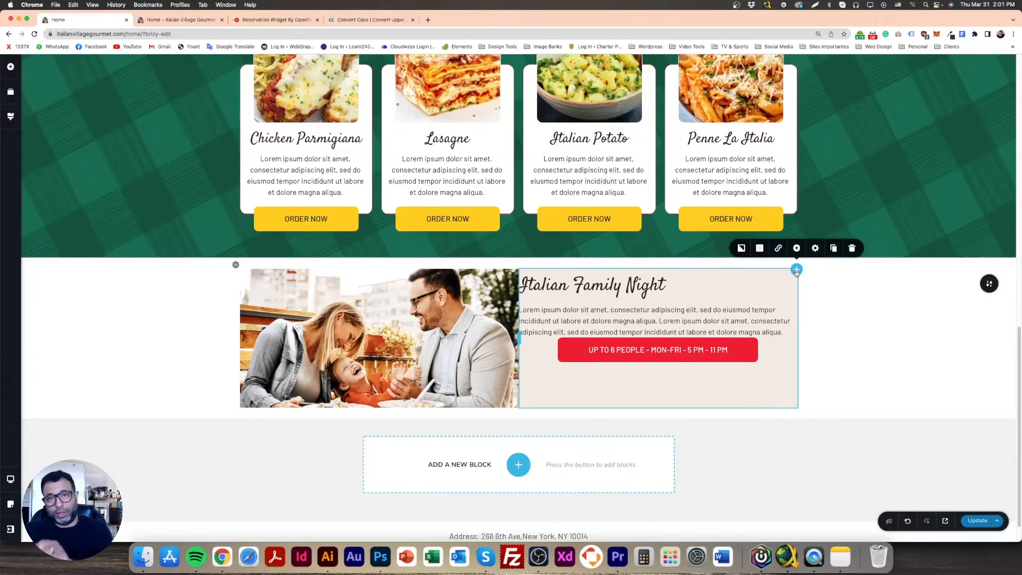
left_click(815, 248)
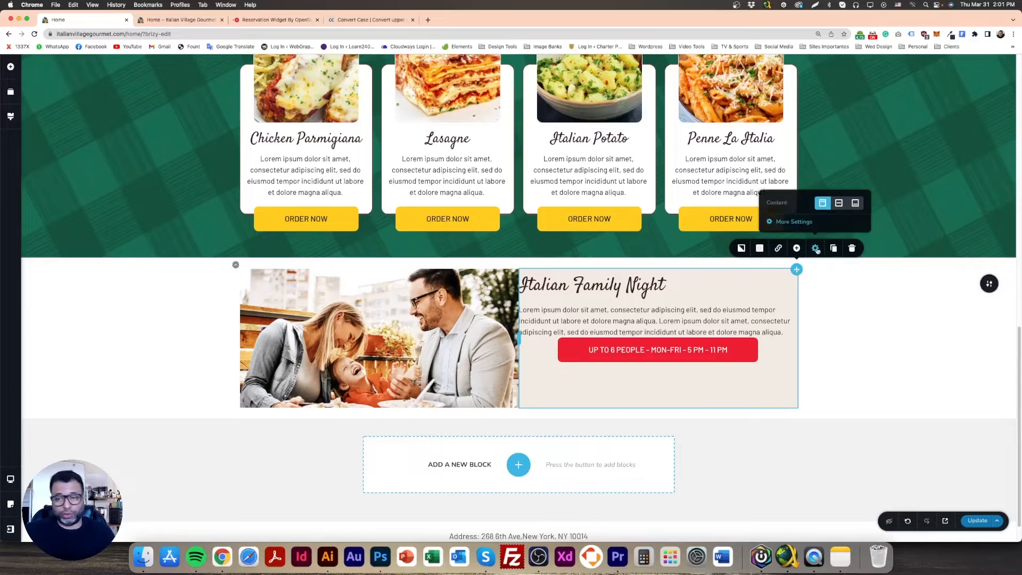
left_click(794, 222)
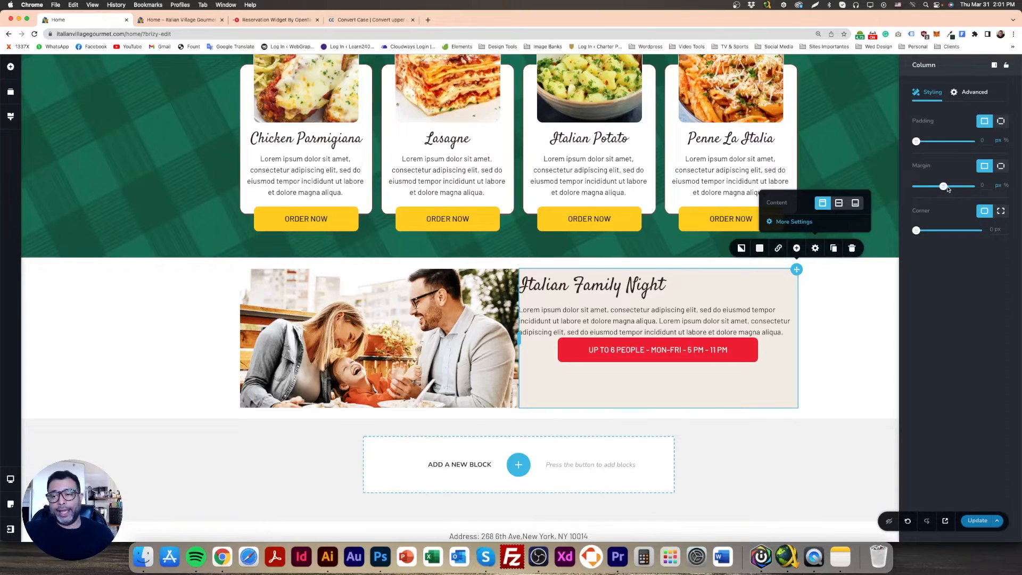
left_click_drag(944, 186, 949, 186)
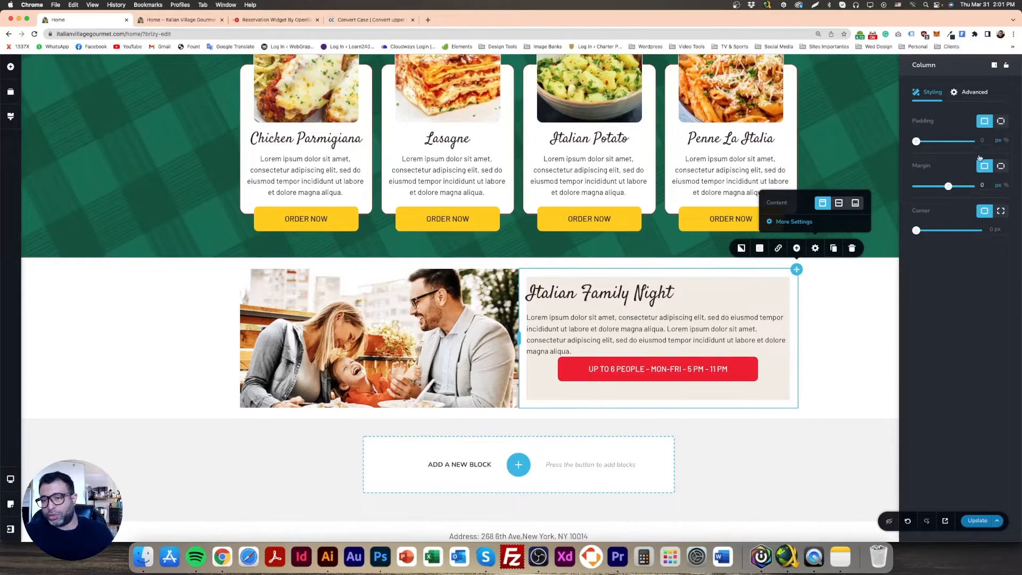
left_click_drag(916, 142, 930, 142)
left_click(391, 563)
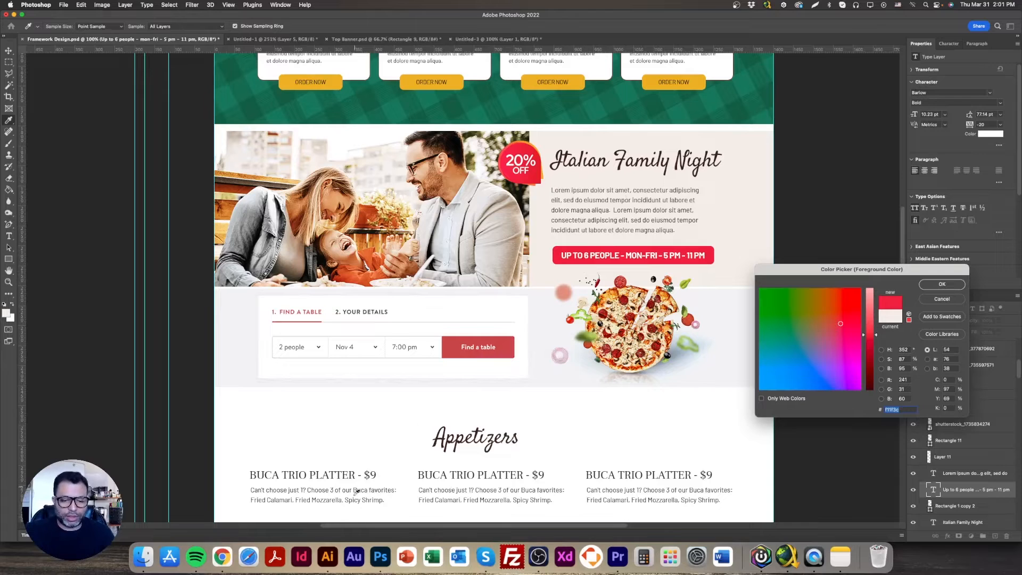
left_click(222, 556)
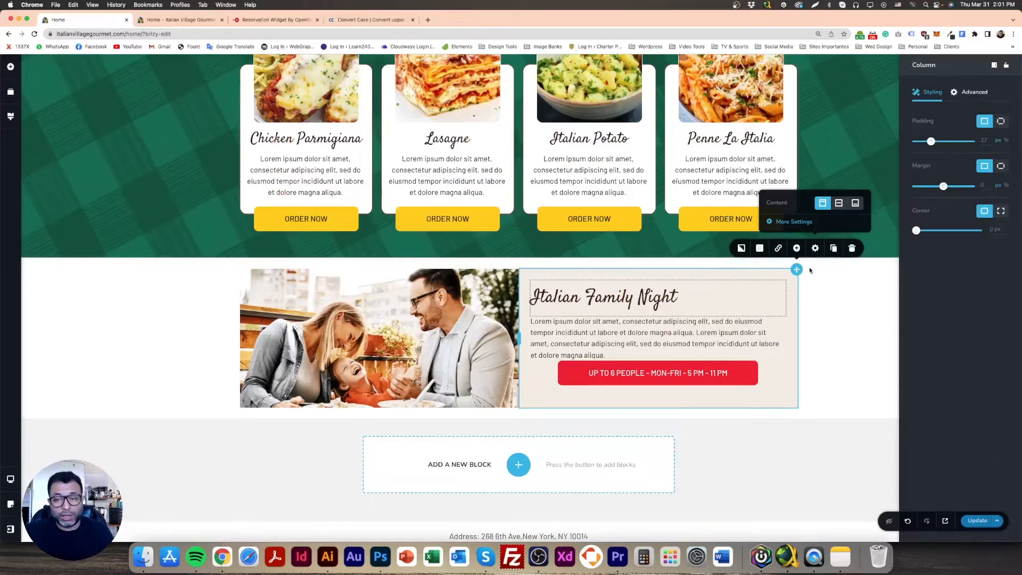
left_click_drag(930, 141, 935, 141)
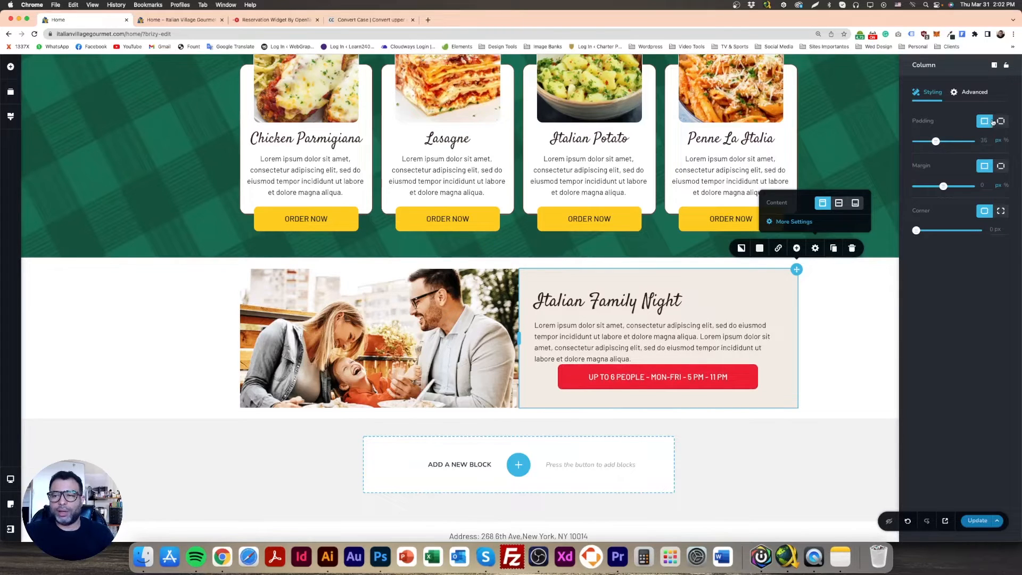
Split the text column's padding by side and set top and bottom to 10 px, checking the spacing against the Photoshop design
left_click(1000, 122)
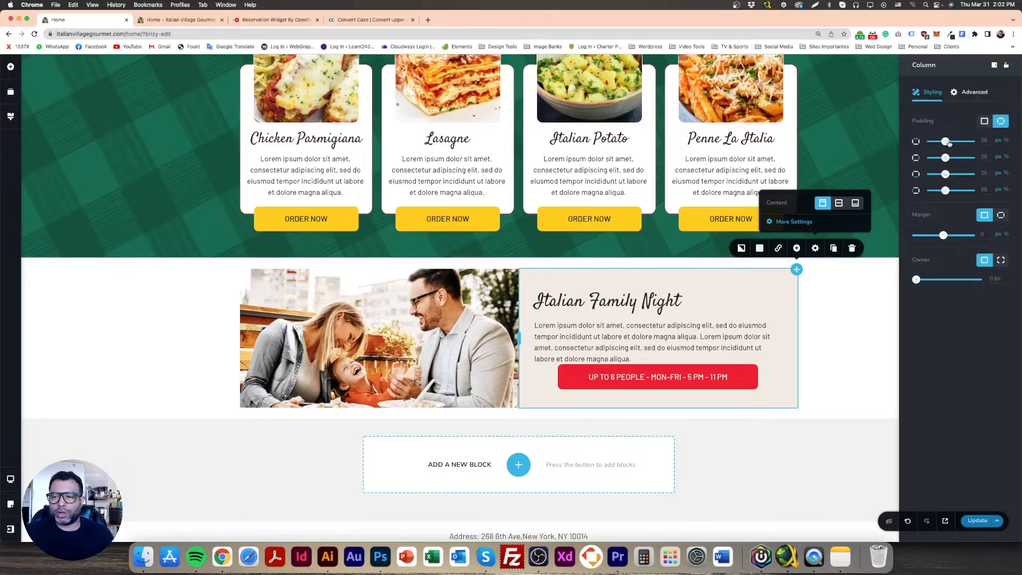
left_click_drag(945, 141, 935, 141)
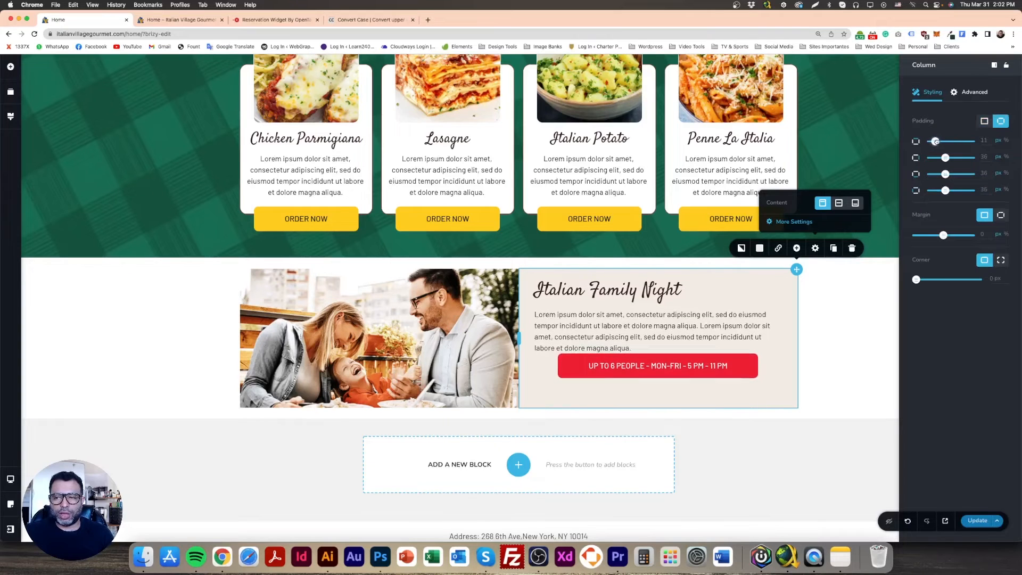
type("10")
left_click(983, 155)
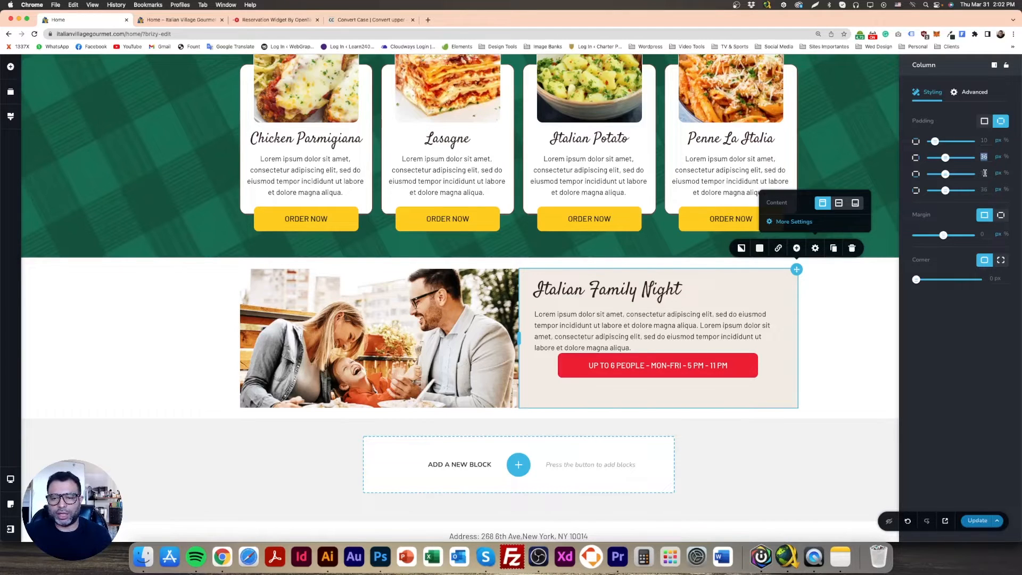
left_click(378, 558)
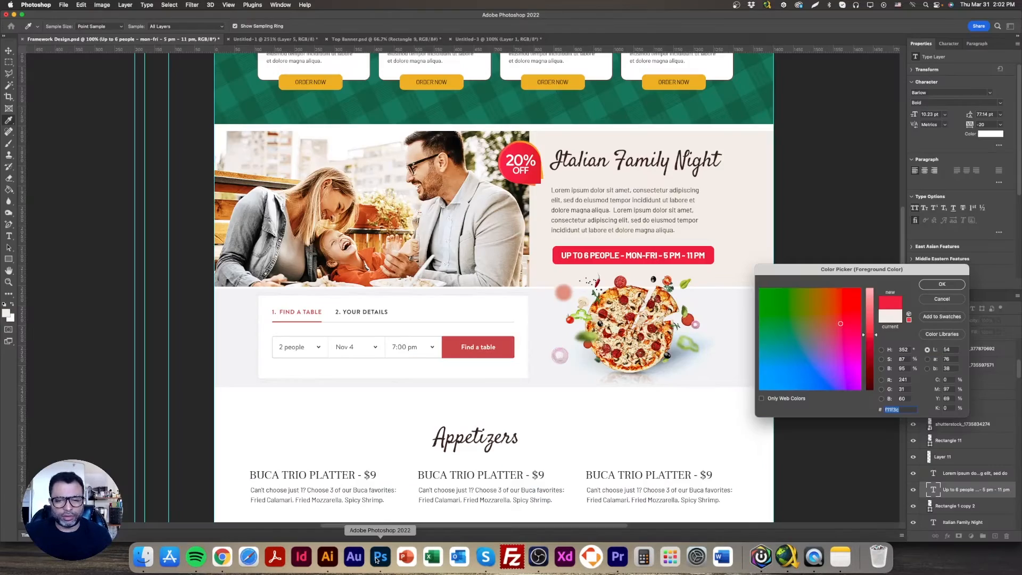
left_click(224, 563)
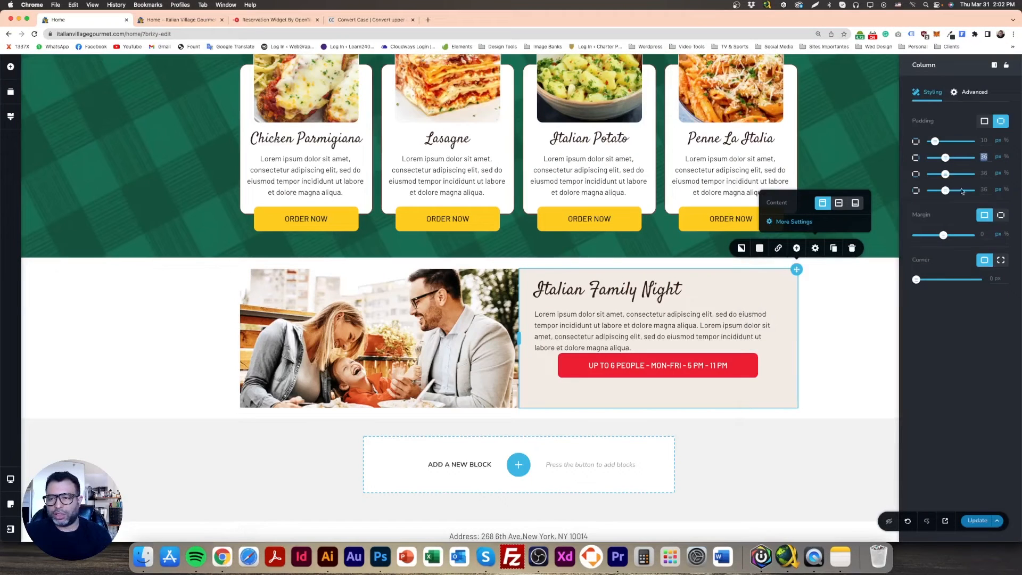
double_click(983, 173)
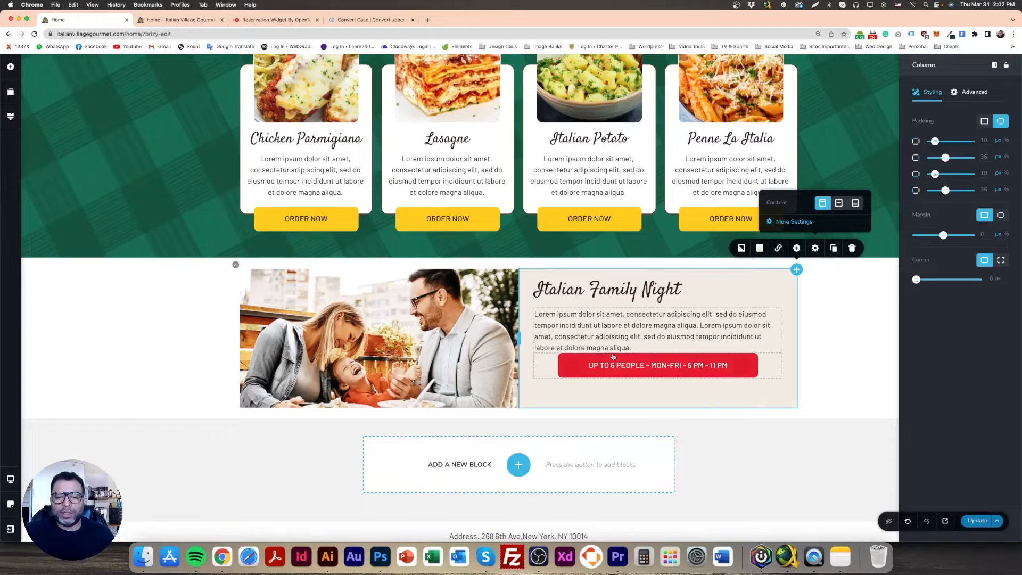
Align the red "UP TO 6 PEOPLE" button to the left of its column
left_click(603, 371)
left_click(666, 337)
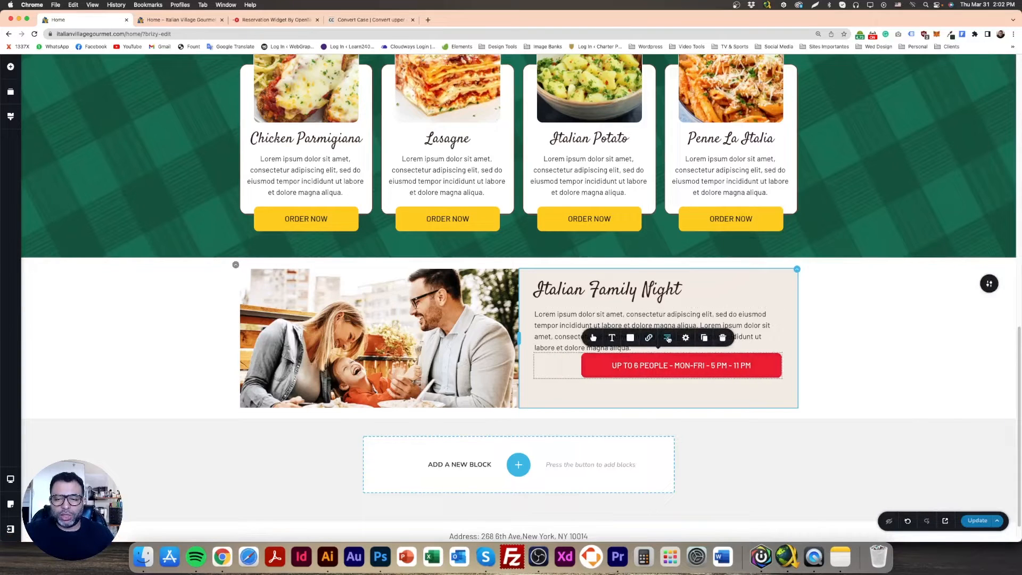
left_click(666, 337)
left_click(834, 362)
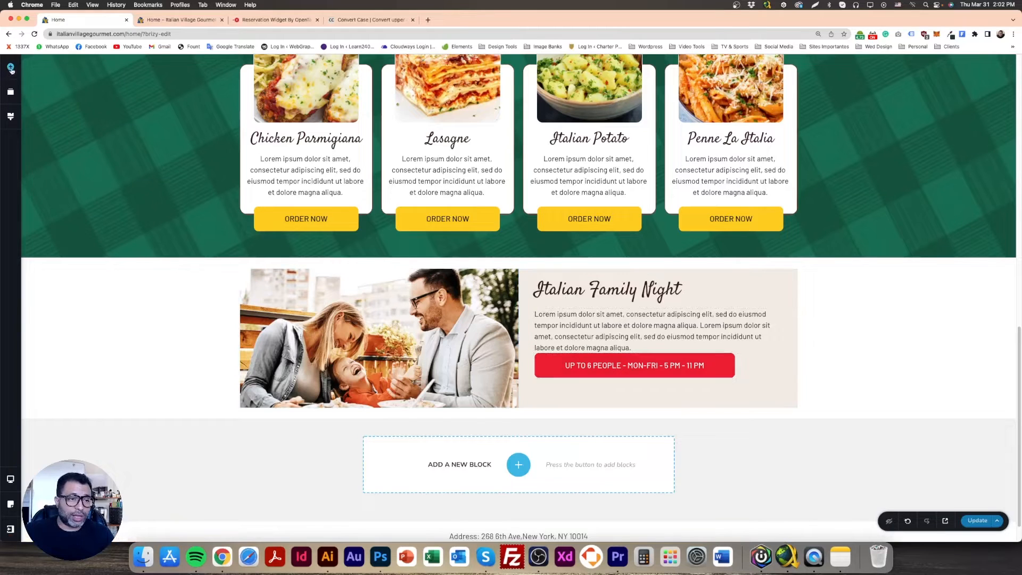
Insert a spacer between the paragraph and the red button and reduce its height to a small gap
left_click(10, 66)
left_click_drag(52, 207, 568, 371)
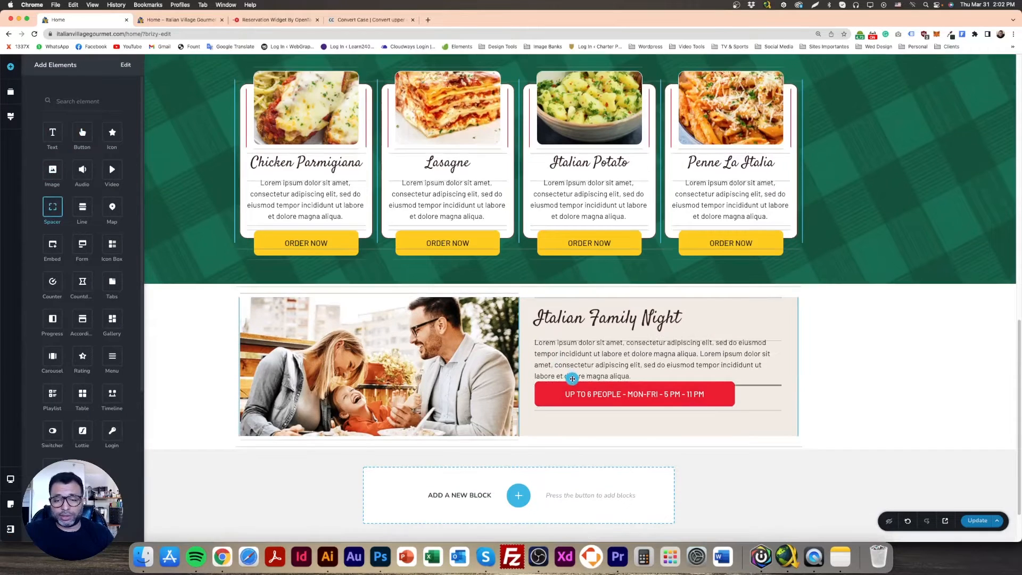
left_click_drag(656, 373, 656, 361)
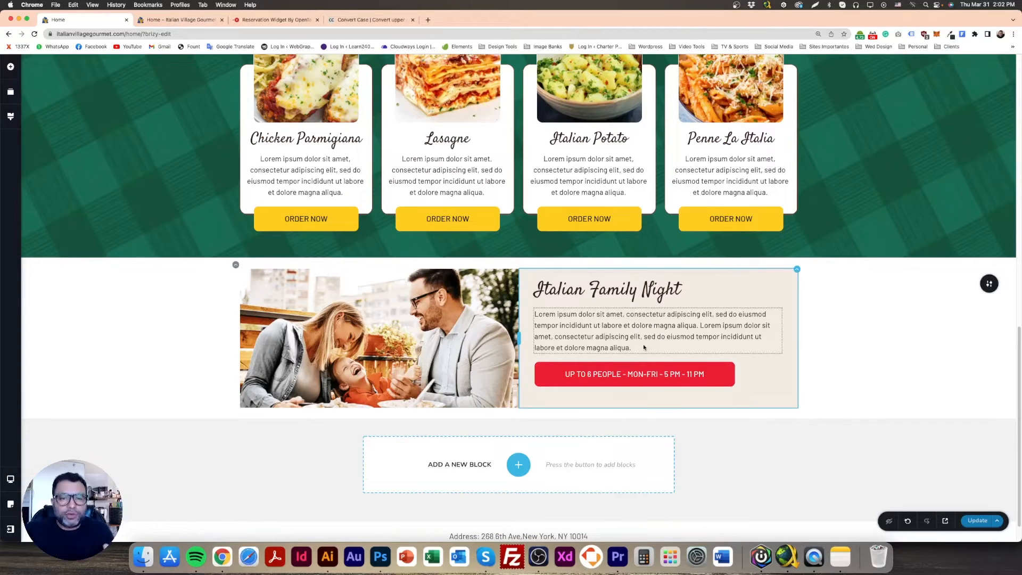
Vertically centre the content of the Italian Family Night text column
left_click(796, 270)
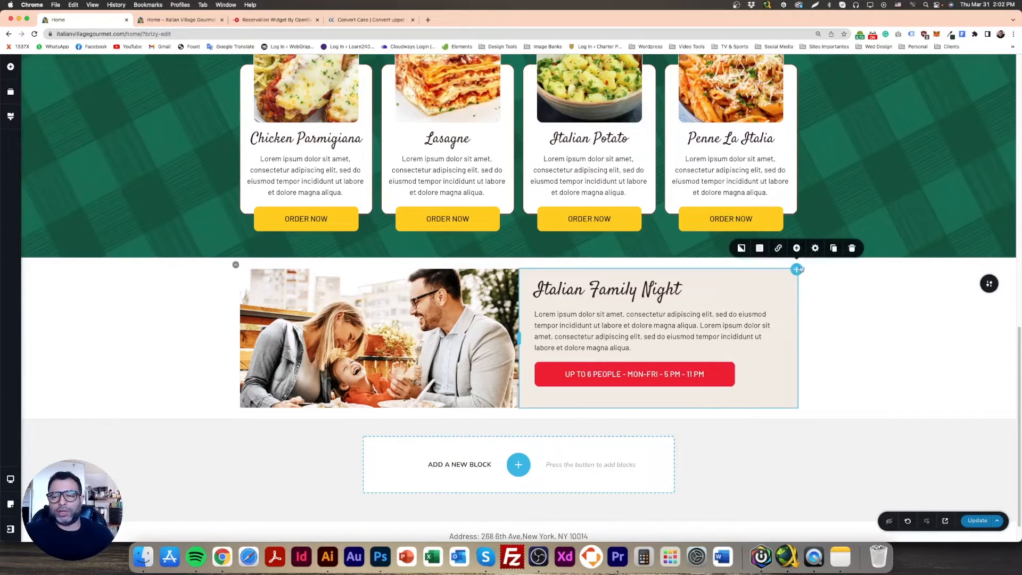
mouse_move(816, 249)
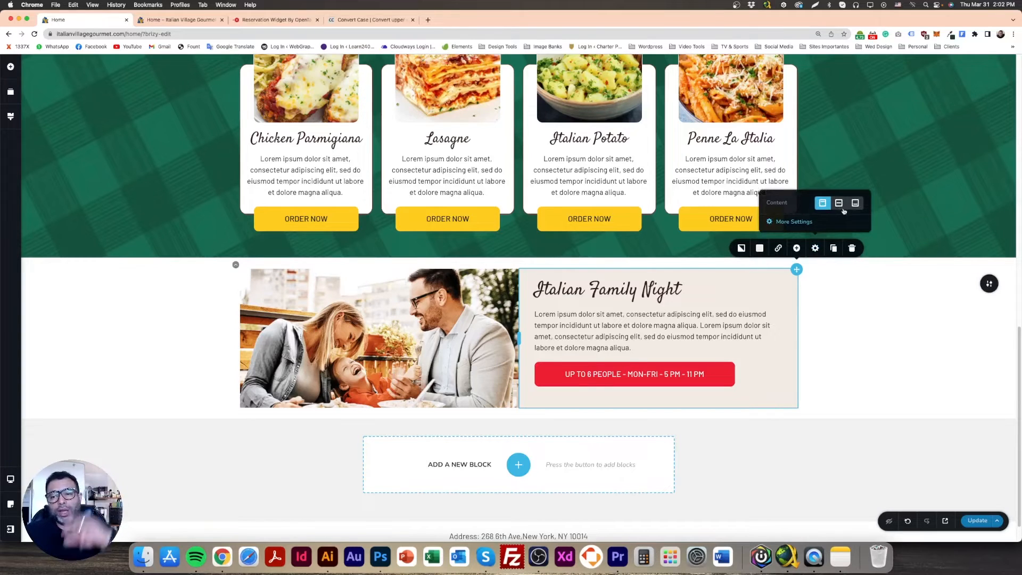
left_click(838, 204)
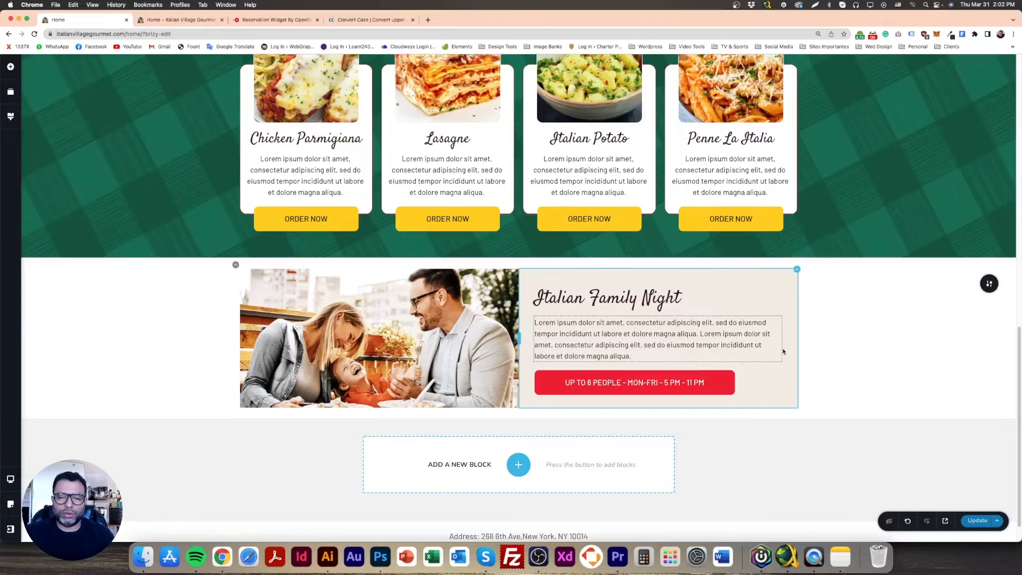
left_click(687, 285)
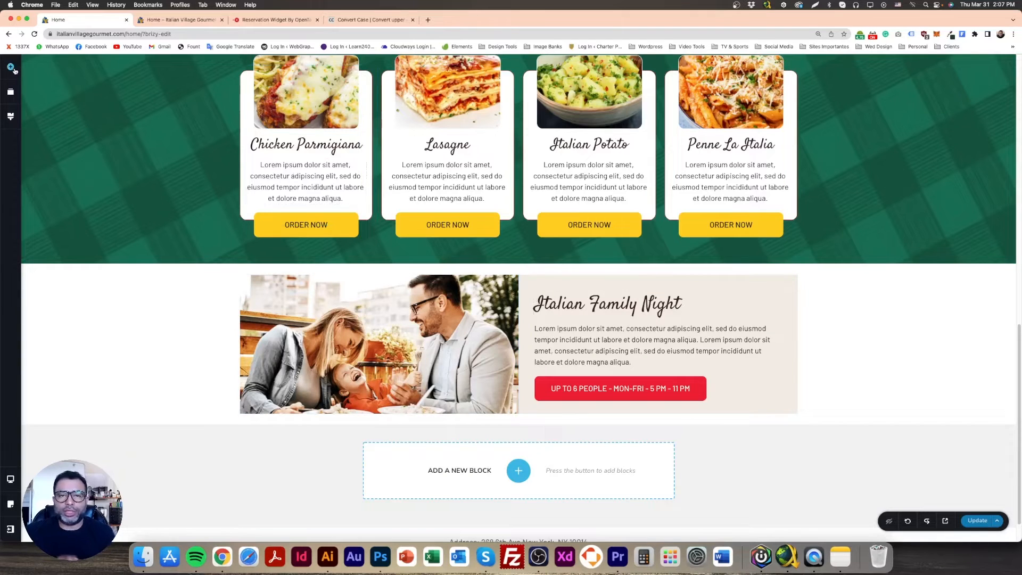
Add an image element above the "Italian Family Night" heading and fill it with the 20% OFF badge from the media library
left_click(12, 67)
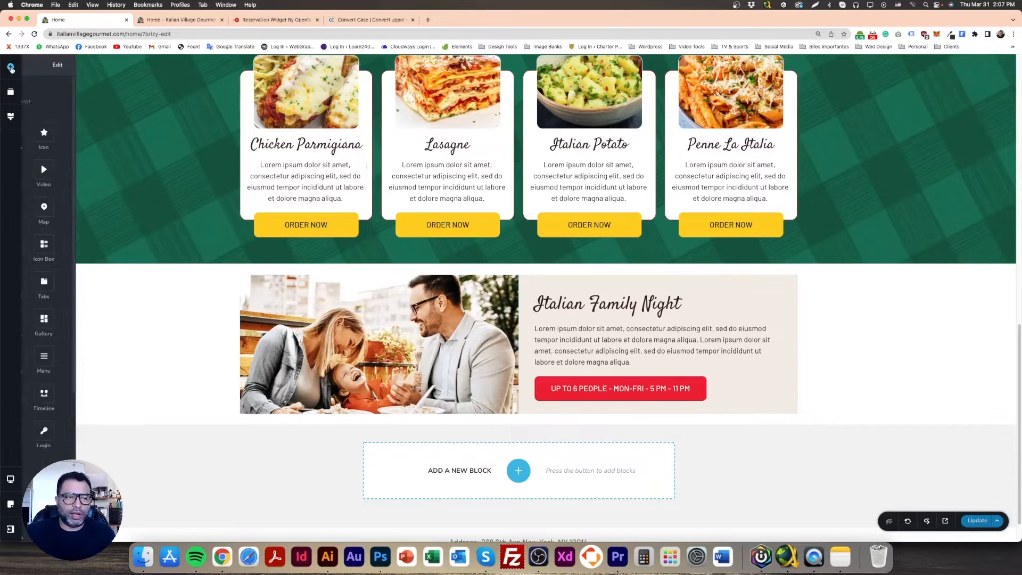
left_click_drag(527, 302, 563, 299)
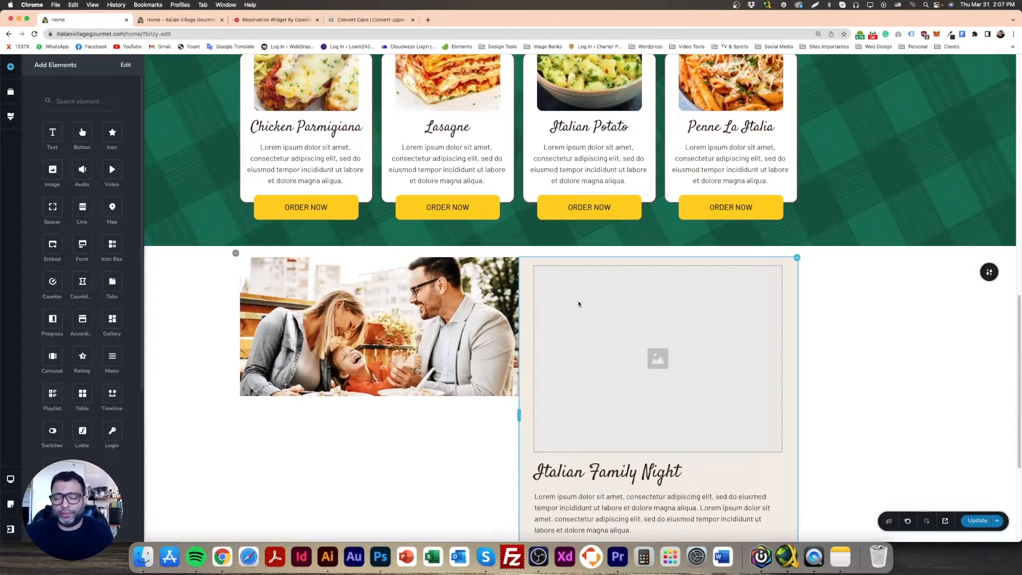
left_click(603, 252)
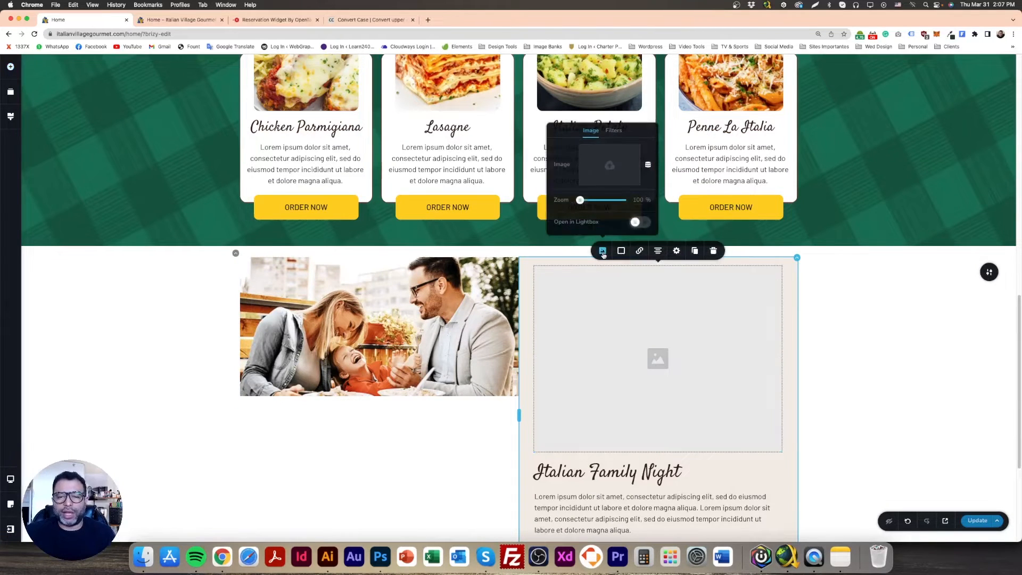
left_click(609, 165)
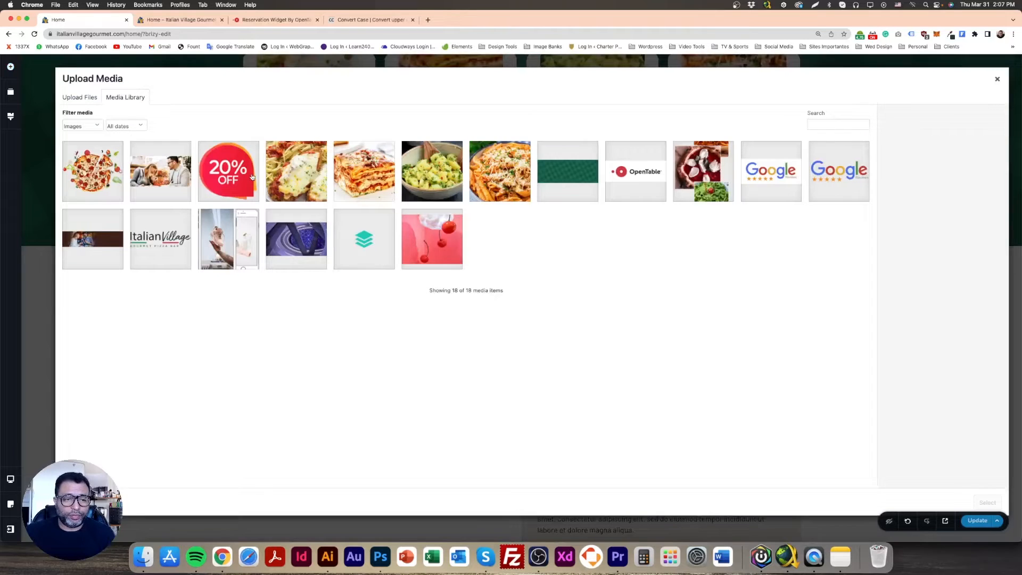
left_click(252, 177)
left_click(987, 502)
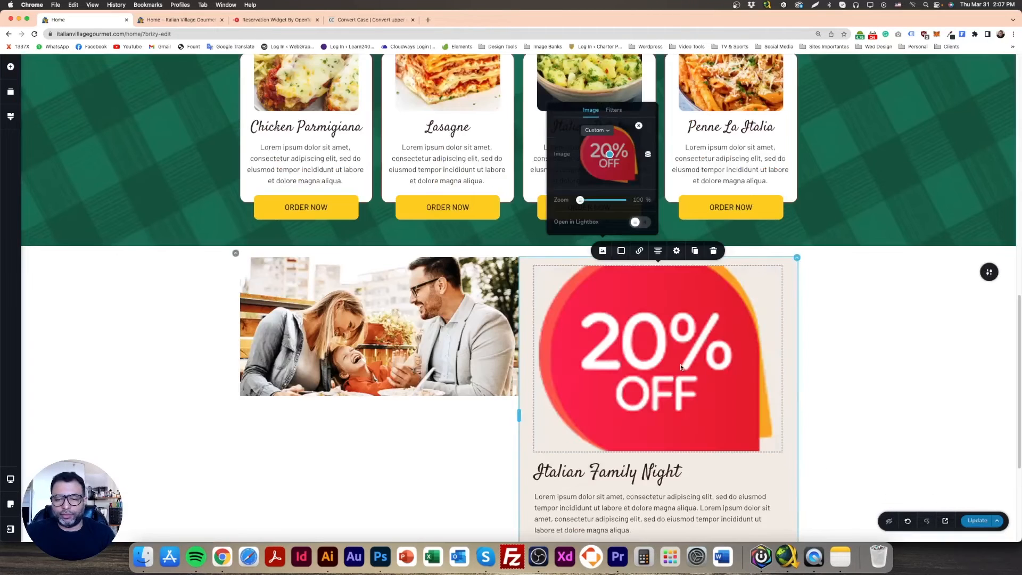
Resize the 20% OFF image to a small, uncropped badge and align it left above the heading
left_click(681, 367)
left_click_drag(666, 447, 660, 508)
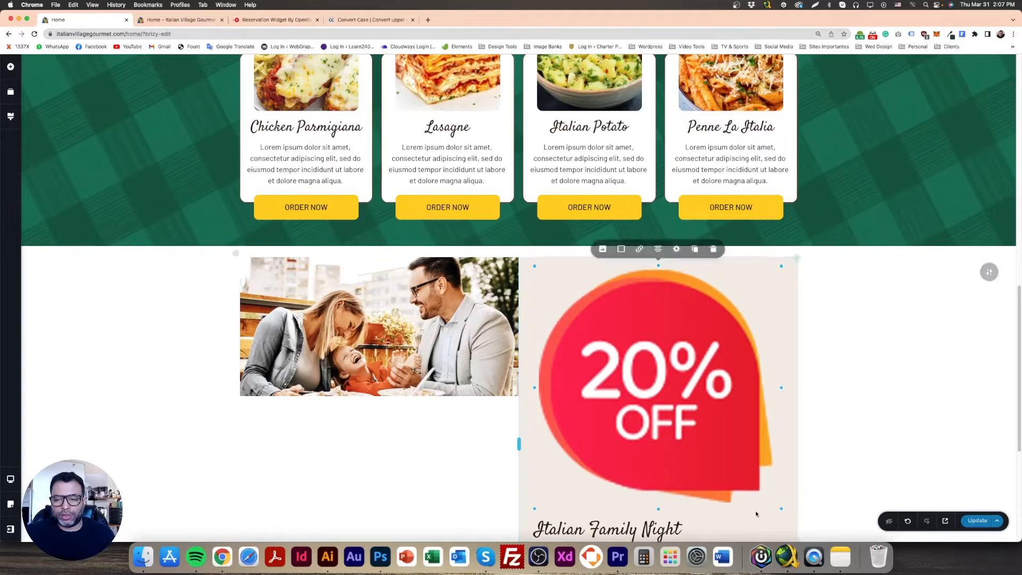
left_click_drag(781, 508, 688, 418)
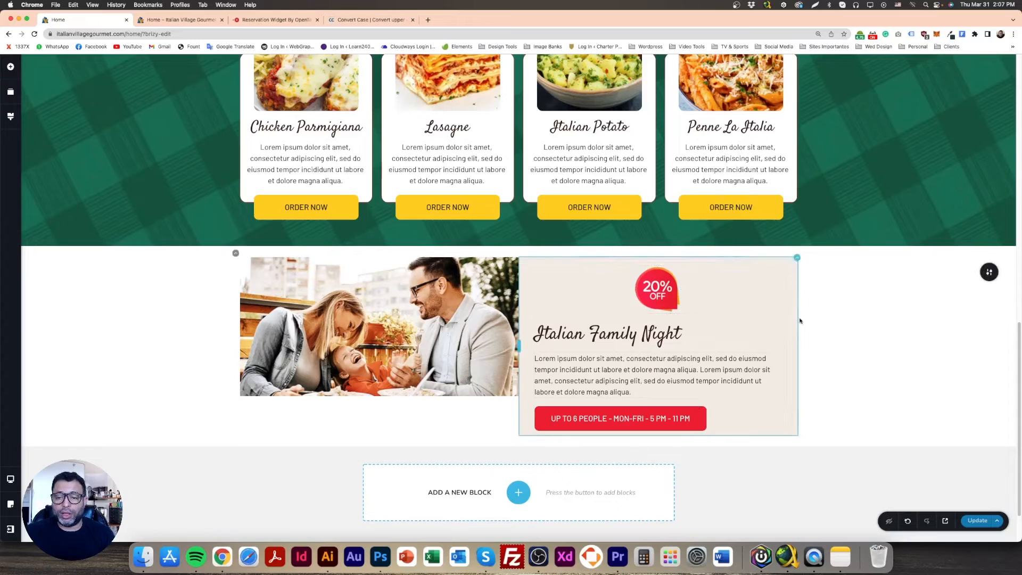
left_click(667, 299)
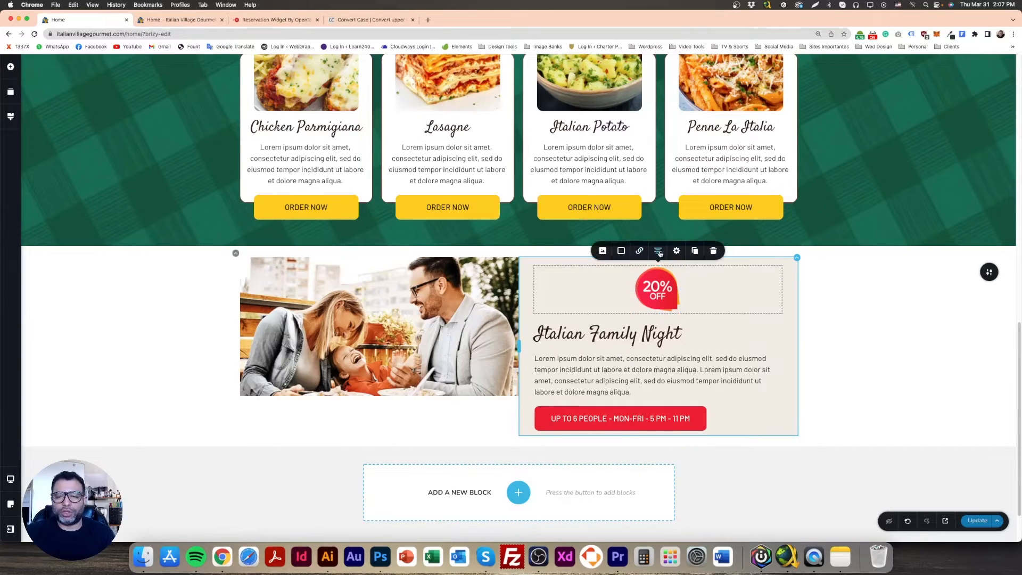
left_click(658, 252)
left_click(659, 252)
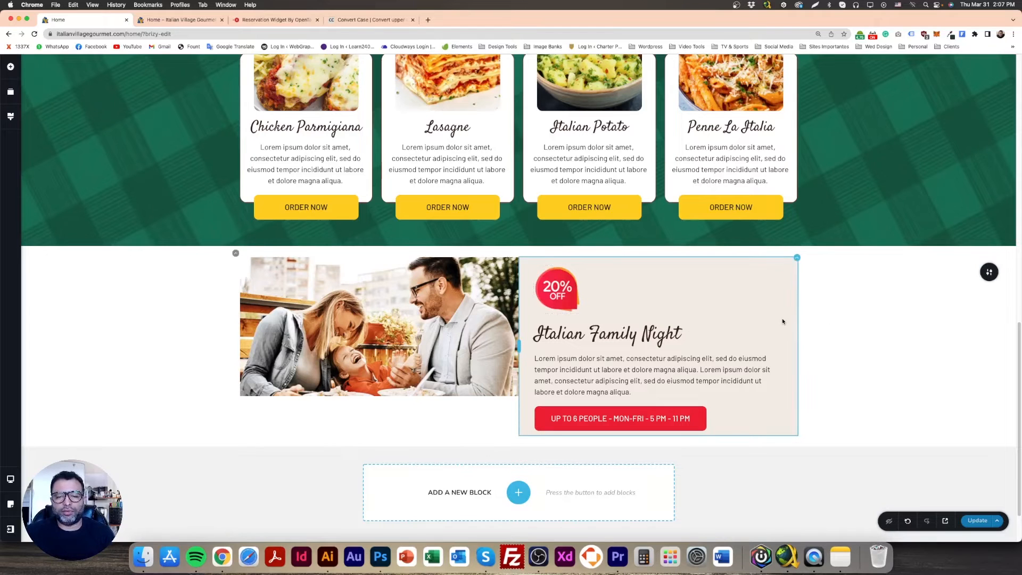
Check the 20% OFF badge's placement in the Photoshop design, then set the badge image's position to Absolute in the Brizy page
left_click(378, 556)
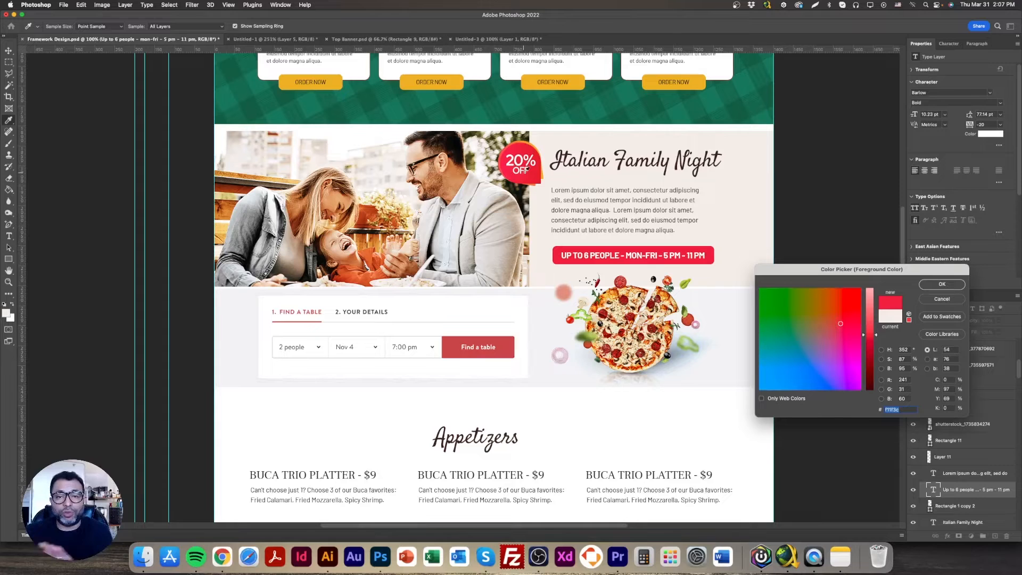
left_click(223, 557)
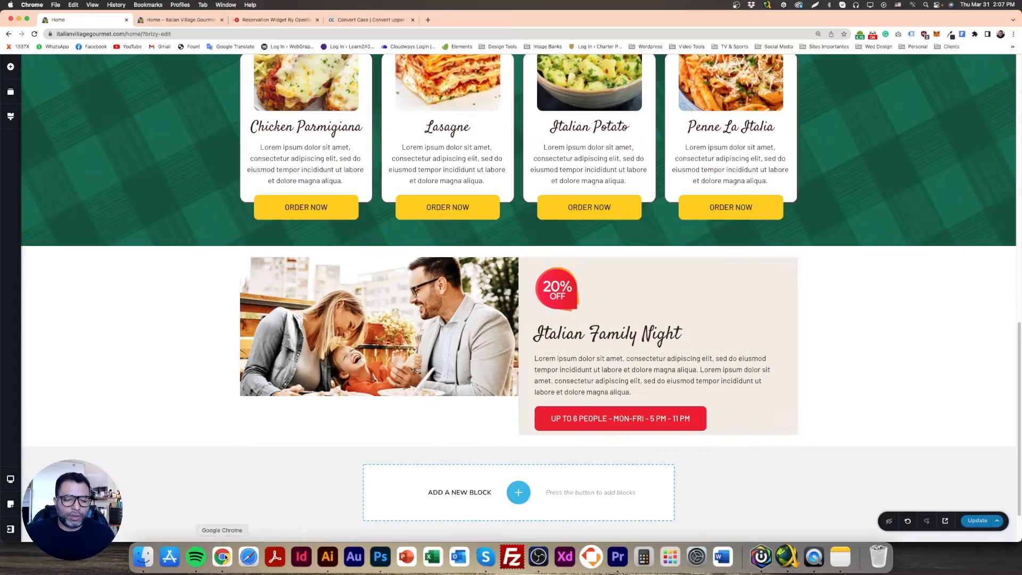
left_click(568, 285)
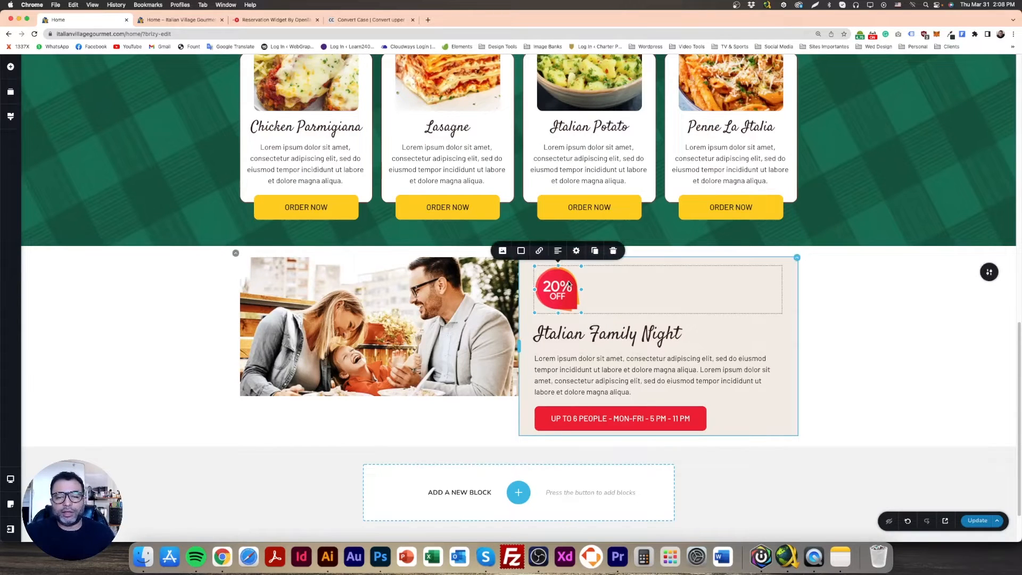
left_click(575, 250)
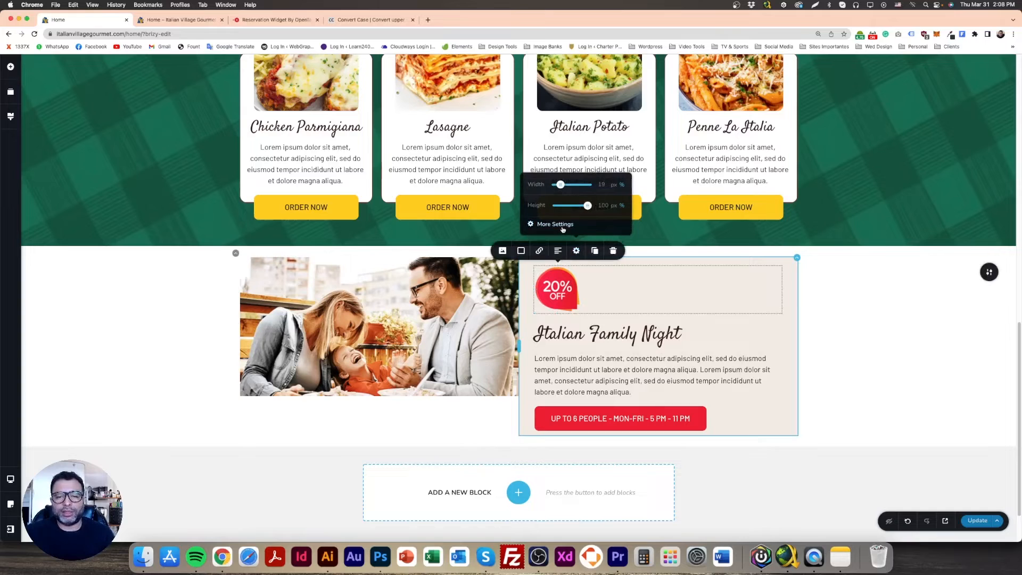
left_click(561, 228)
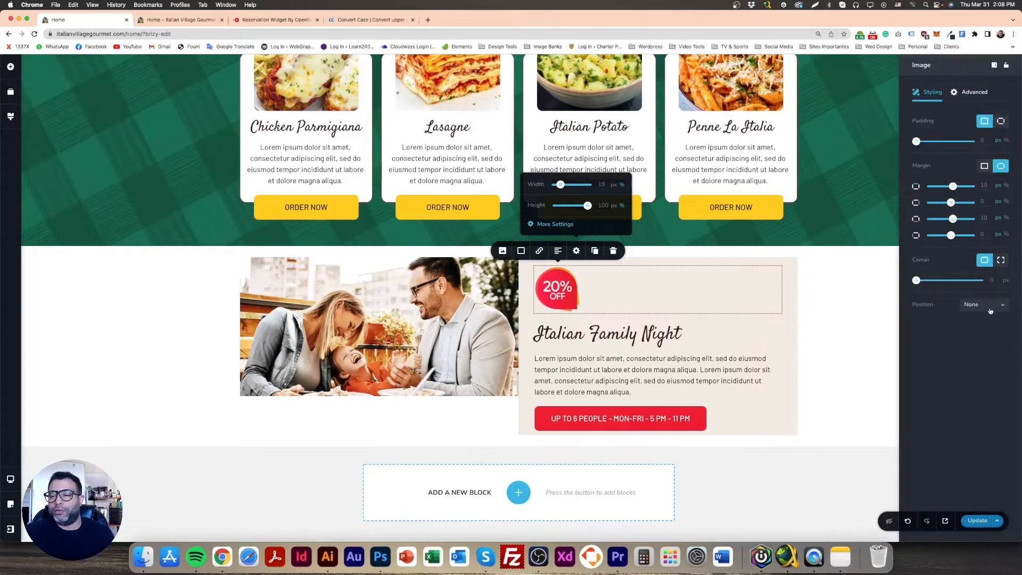
left_click(969, 307)
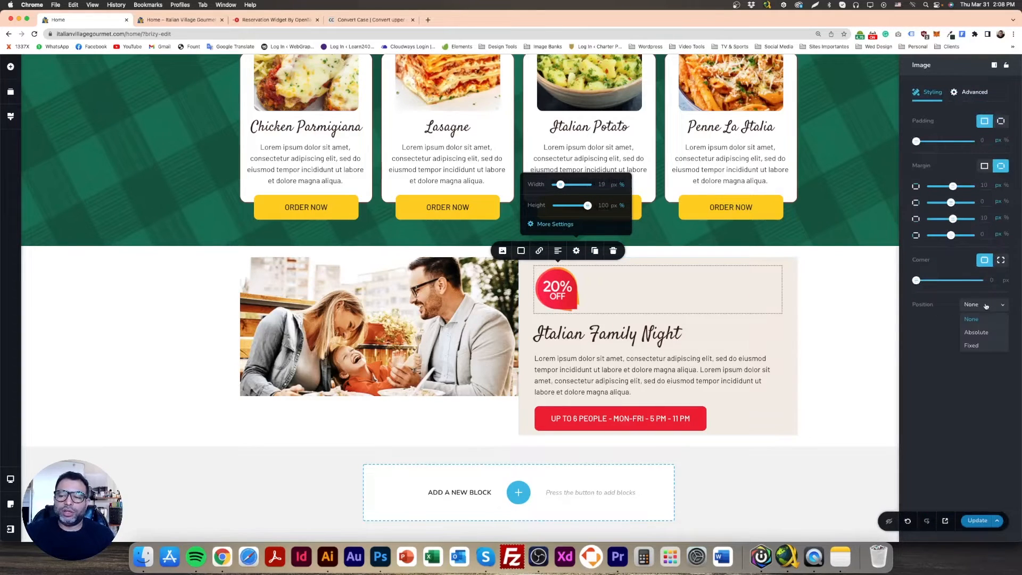
left_click(974, 346)
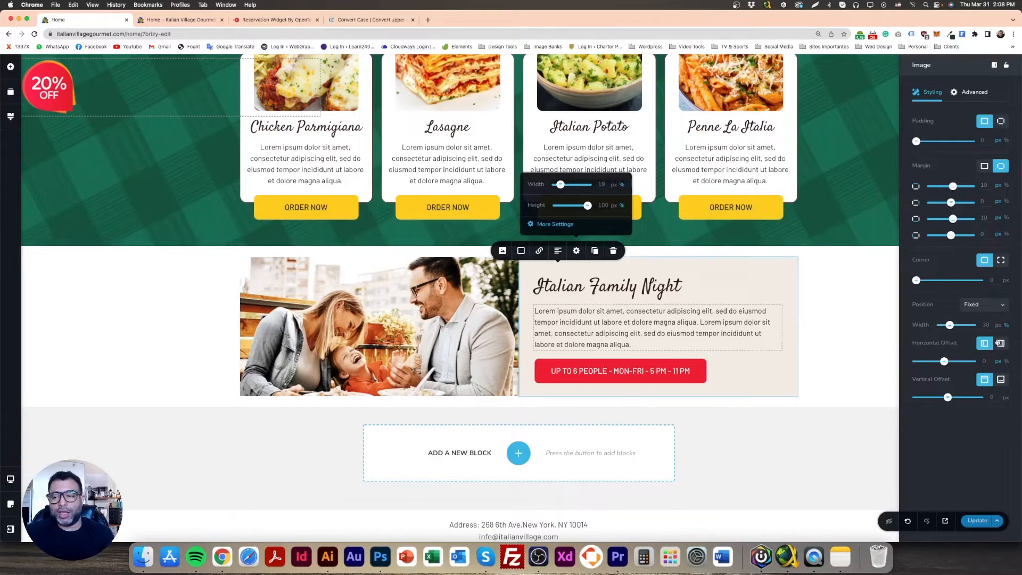
left_click(979, 304)
left_click(978, 332)
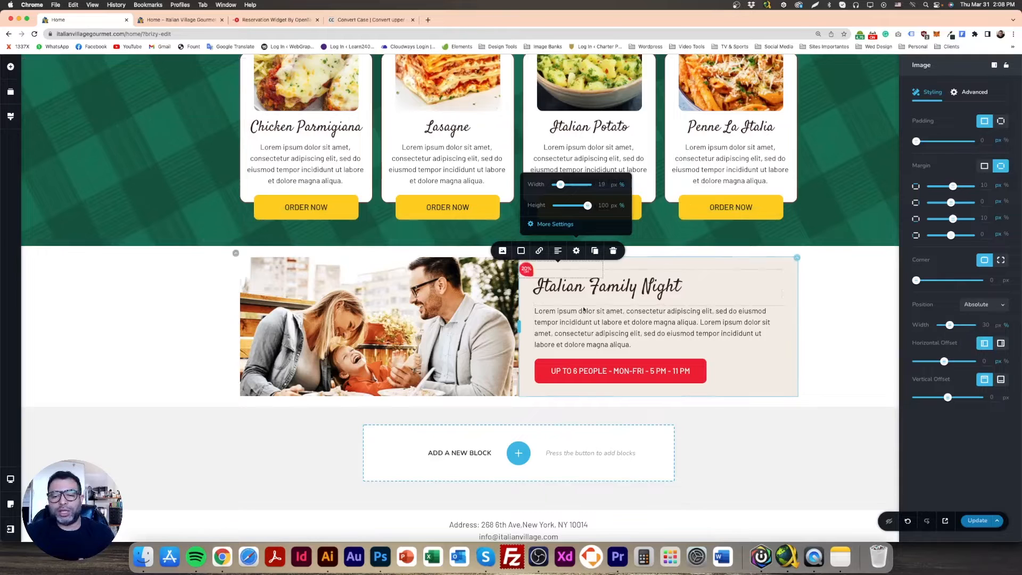
Enlarge the shrunken 20% OFF badge over the Italian Family Night column to about 49% width
scroll(573, 352, "up", 3)
scroll(573, 319, "down", 4)
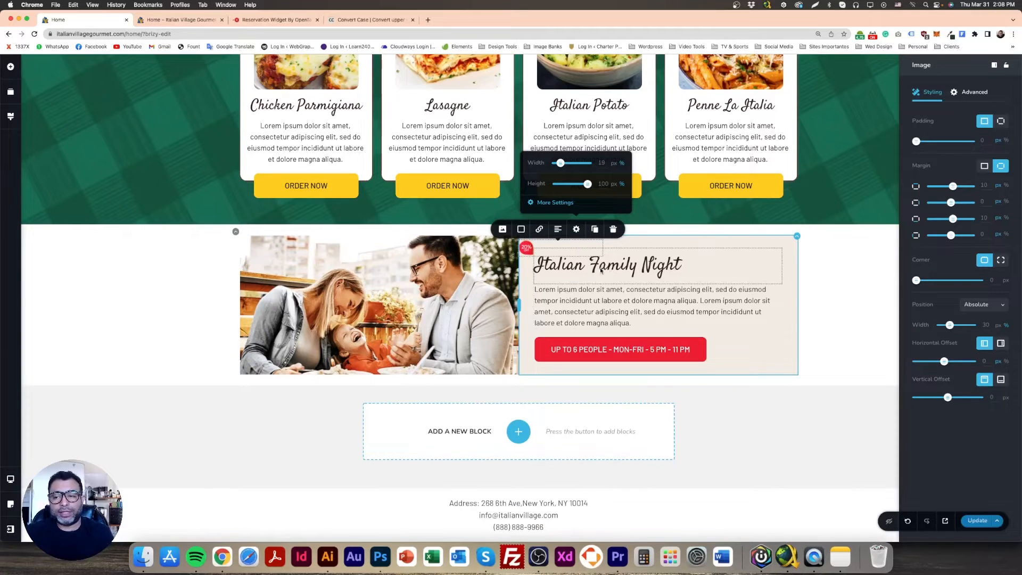
left_click(527, 249)
left_click_drag(534, 255, 558, 276)
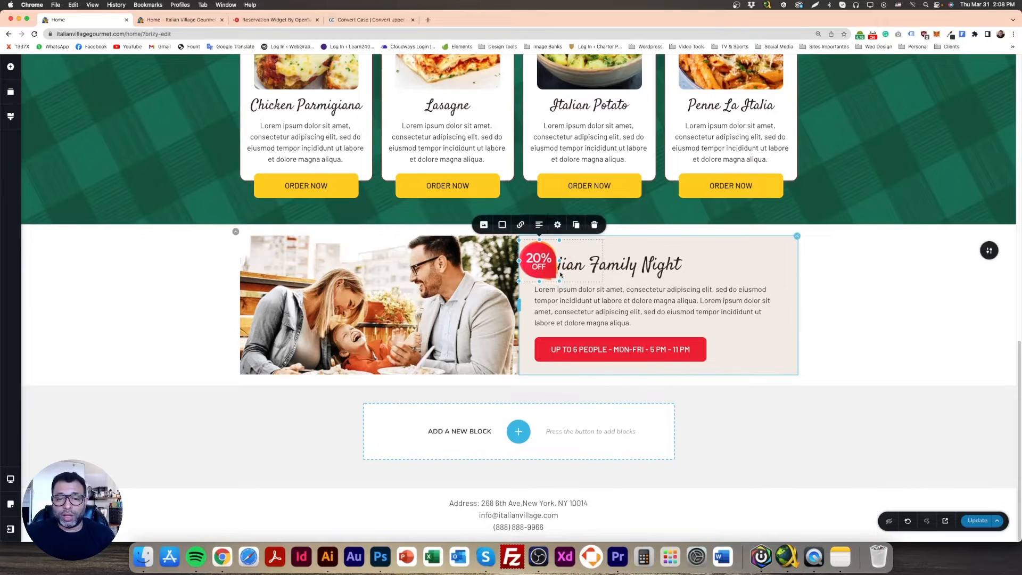
Set the 20% OFF badge's horizontal offset to about -68 px so it overlaps the edge between the family photo and the text column
left_click(557, 229)
left_click(535, 198)
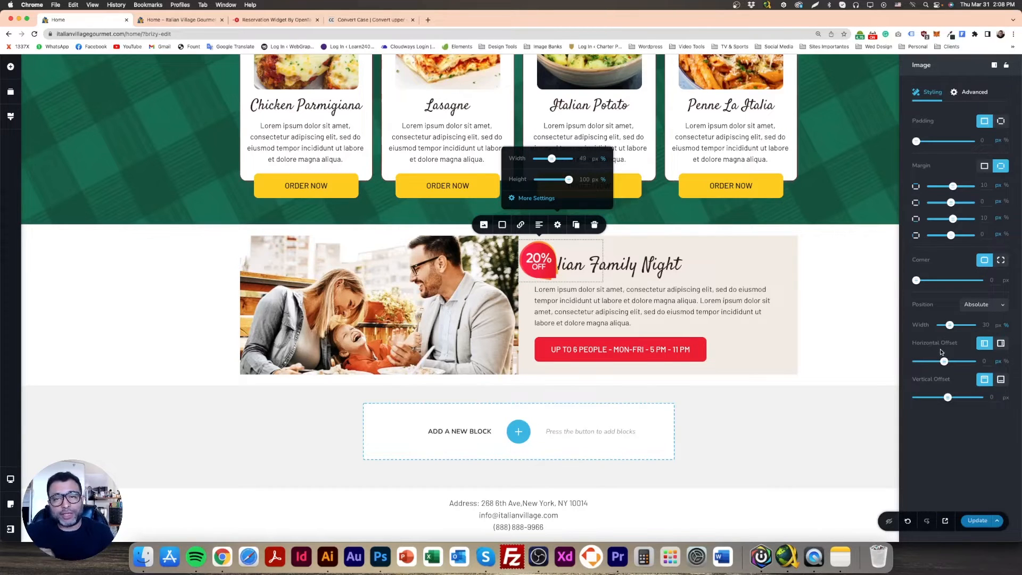
left_click_drag(944, 361, 942, 363)
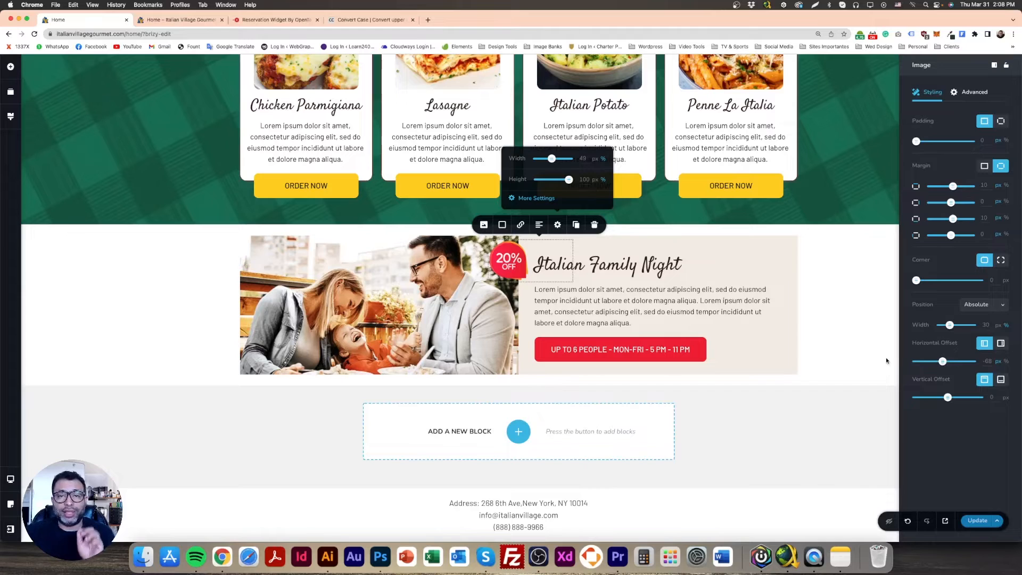
left_click(853, 323)
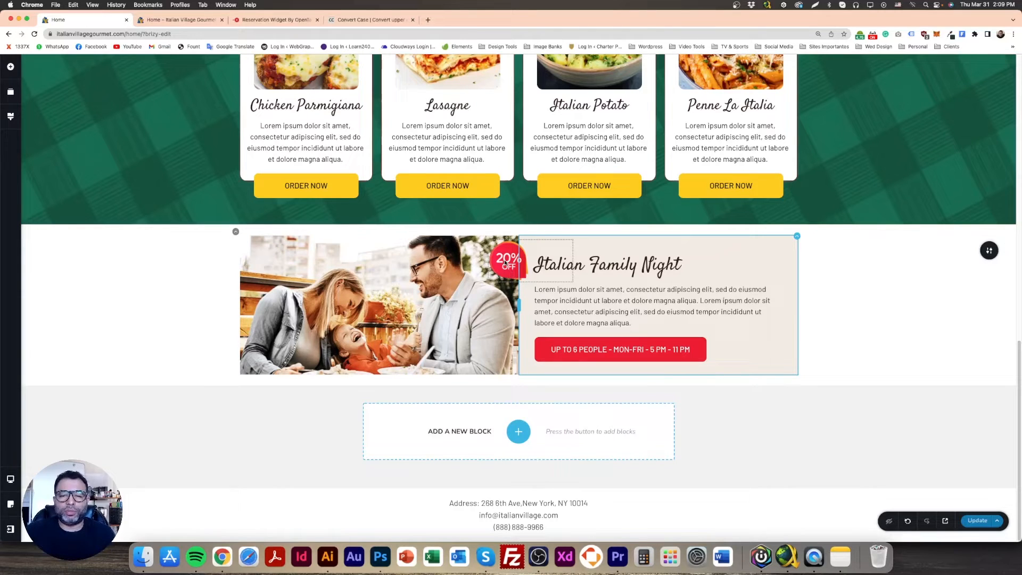
left_click(511, 265)
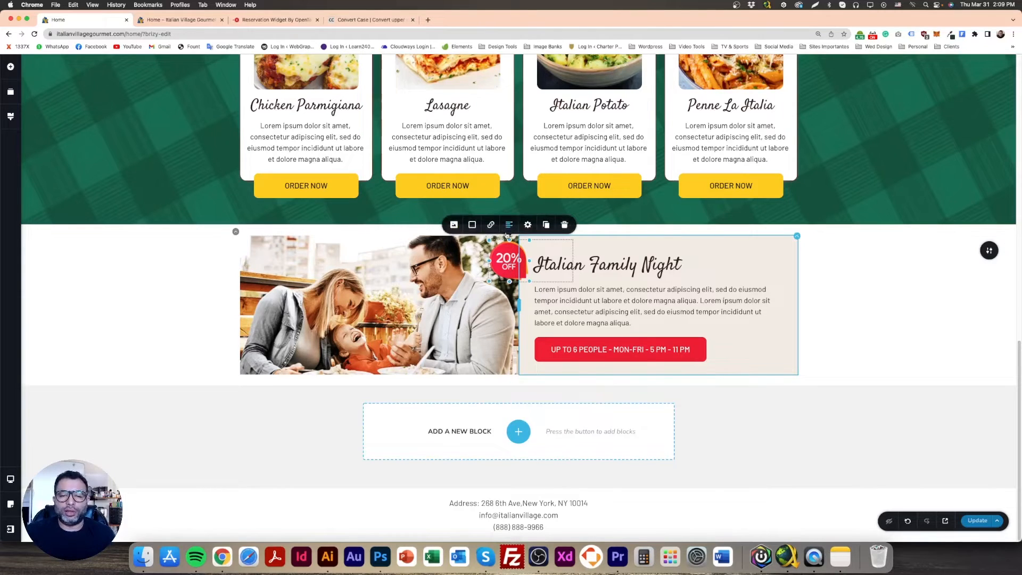
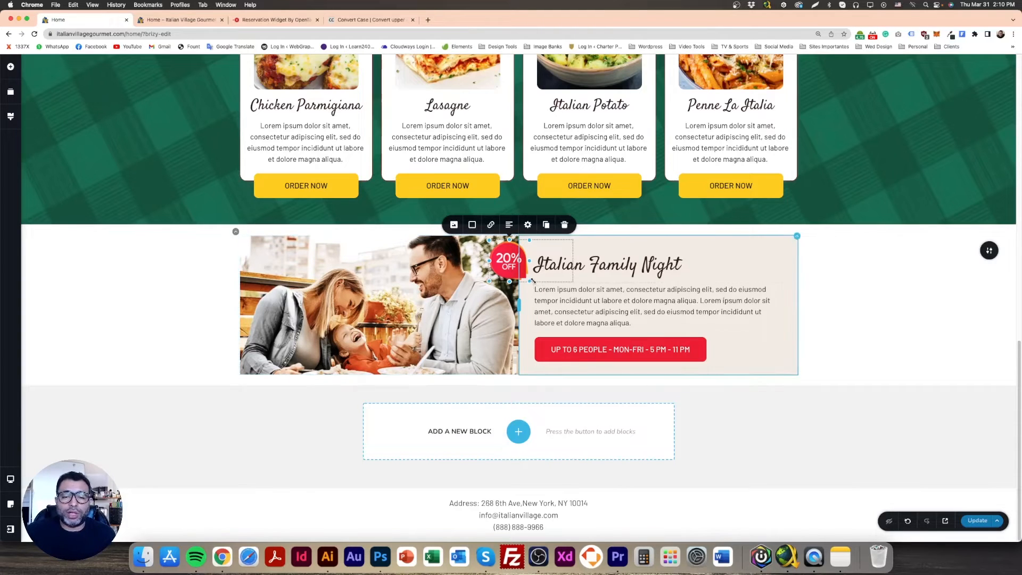
Fine-tune the 20% OFF badge's size over the Italian Family Night section and update the page
left_click_drag(530, 283, 532, 281)
left_click(838, 321)
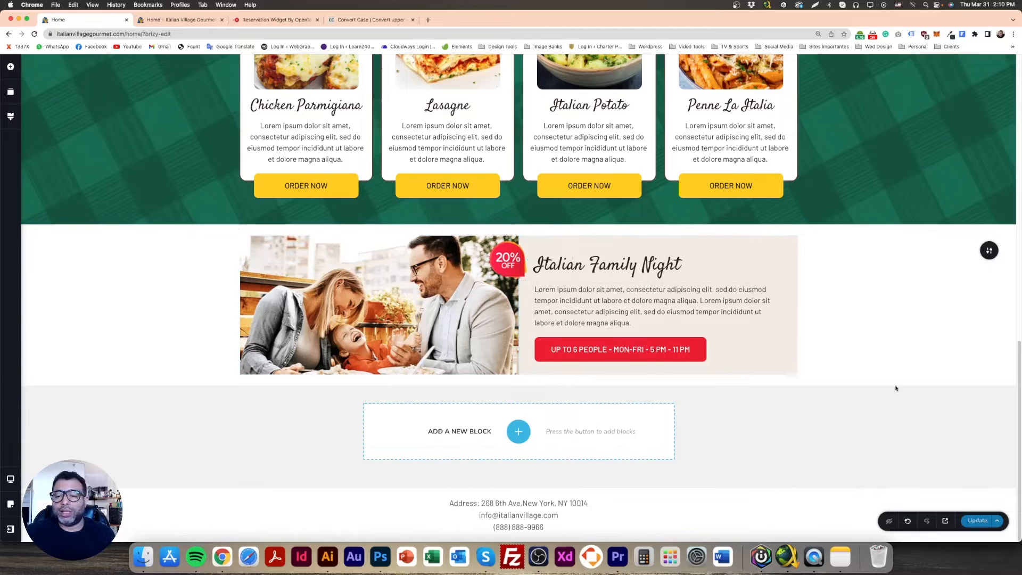
left_click(976, 521)
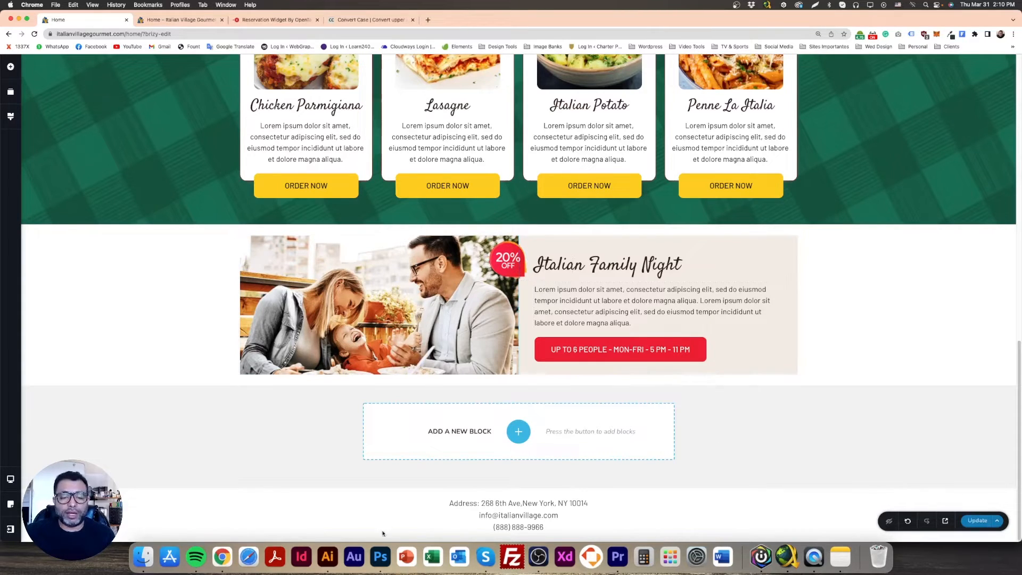
Compare the Italian Family Night section with the Photoshop design, then save the Brizy page again
left_click(380, 558)
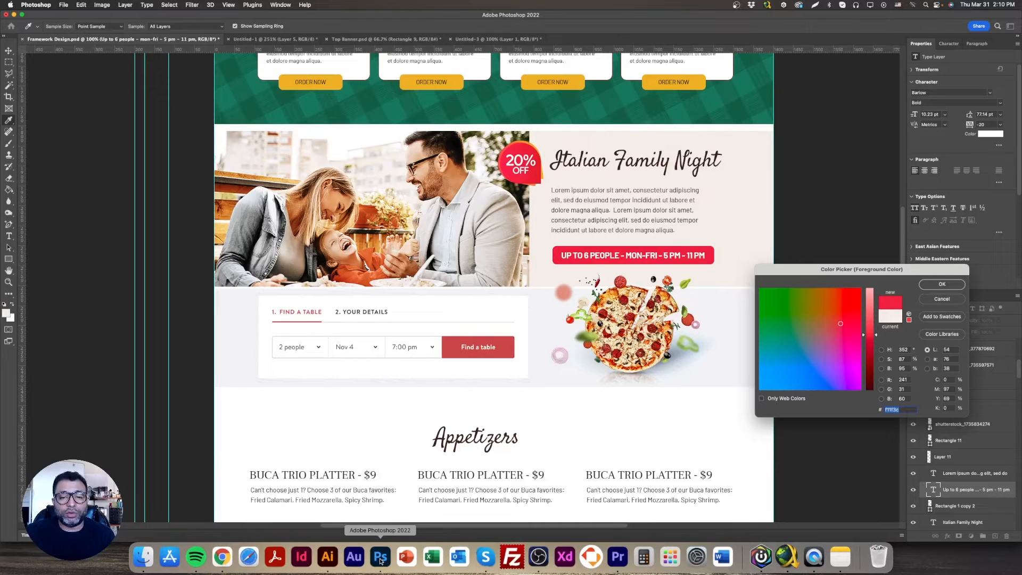
left_click(223, 559)
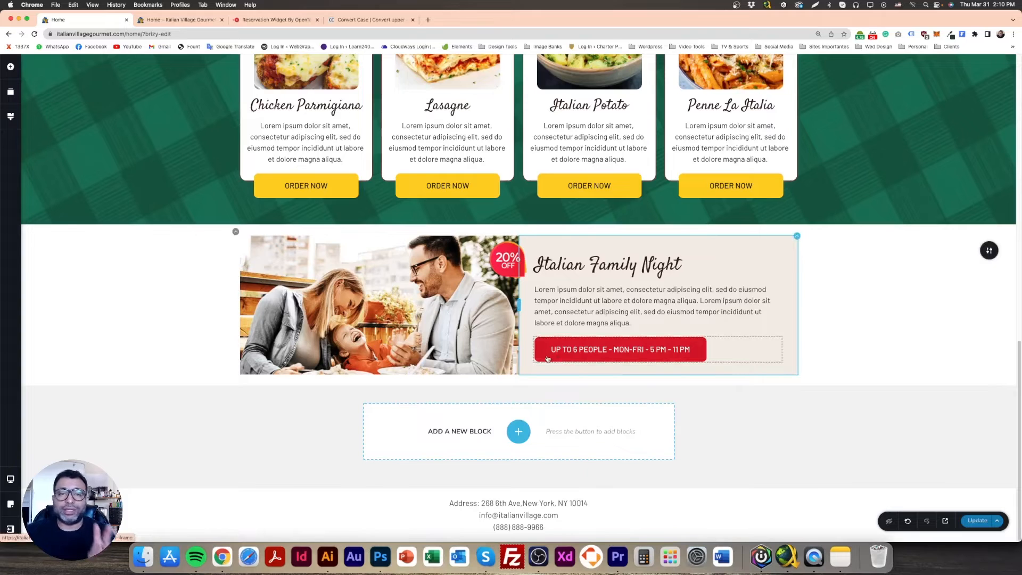
left_click(977, 520)
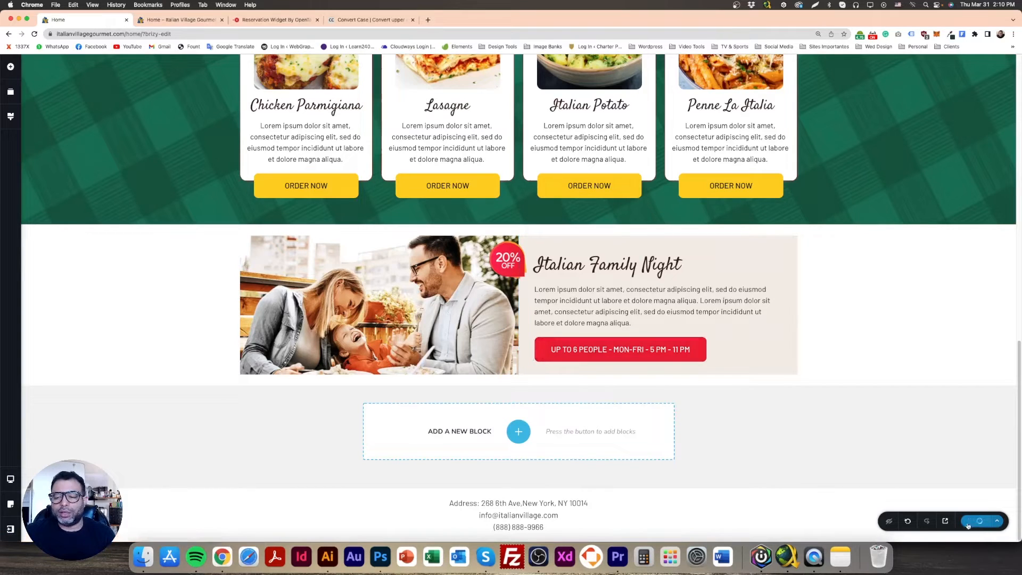
Reload the page preview, close the Convert Case tab and inspect the Italian Family Night section
left_click(179, 20)
scroll(135, 71, "down", 5)
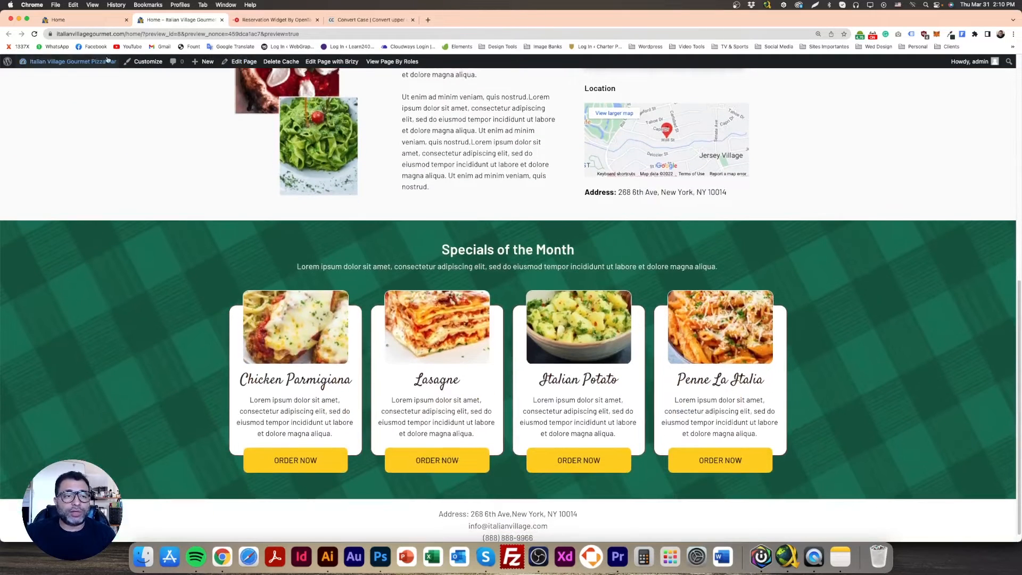
left_click(34, 33)
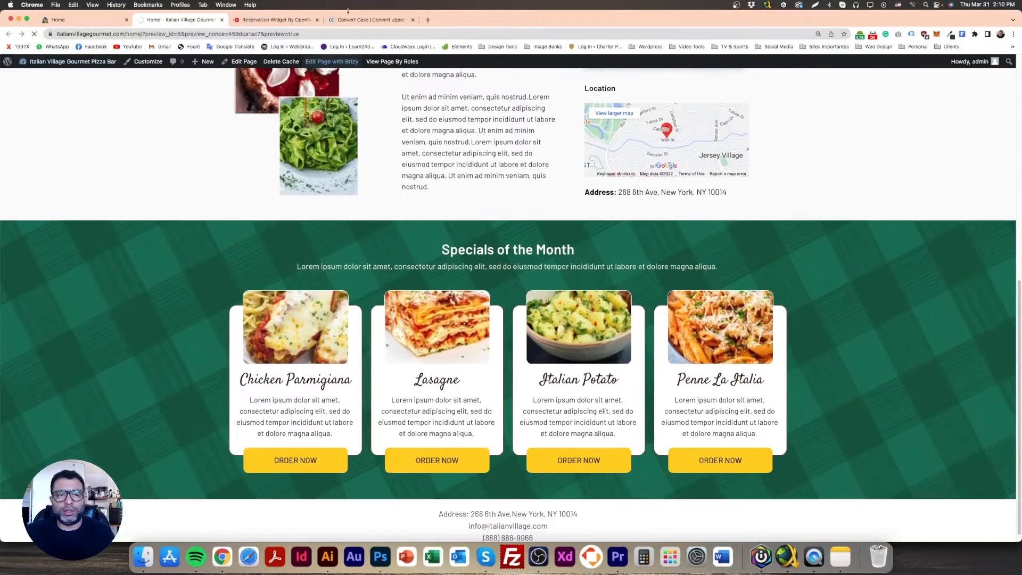
left_click(413, 20)
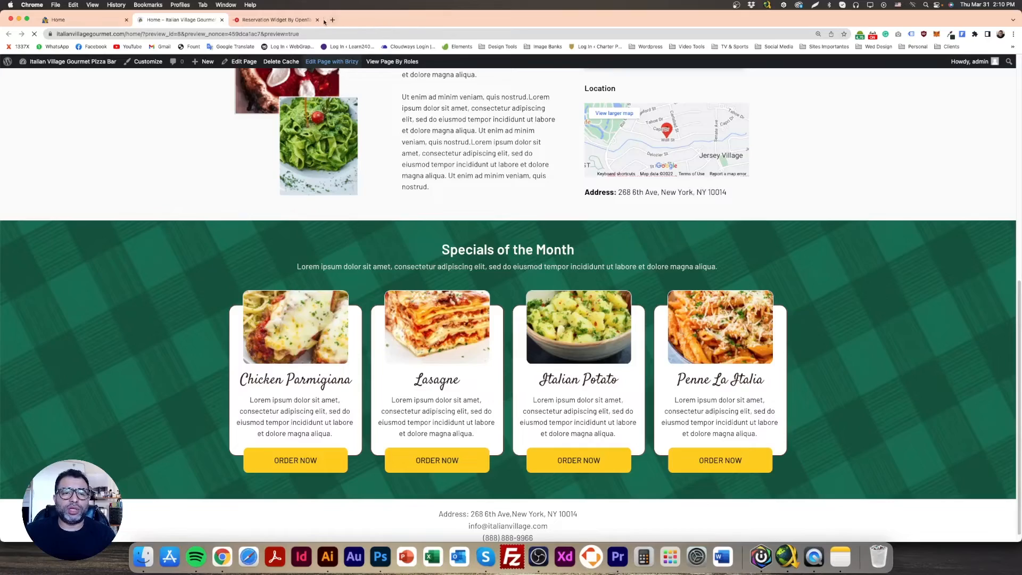
scroll(491, 263, "down", 3)
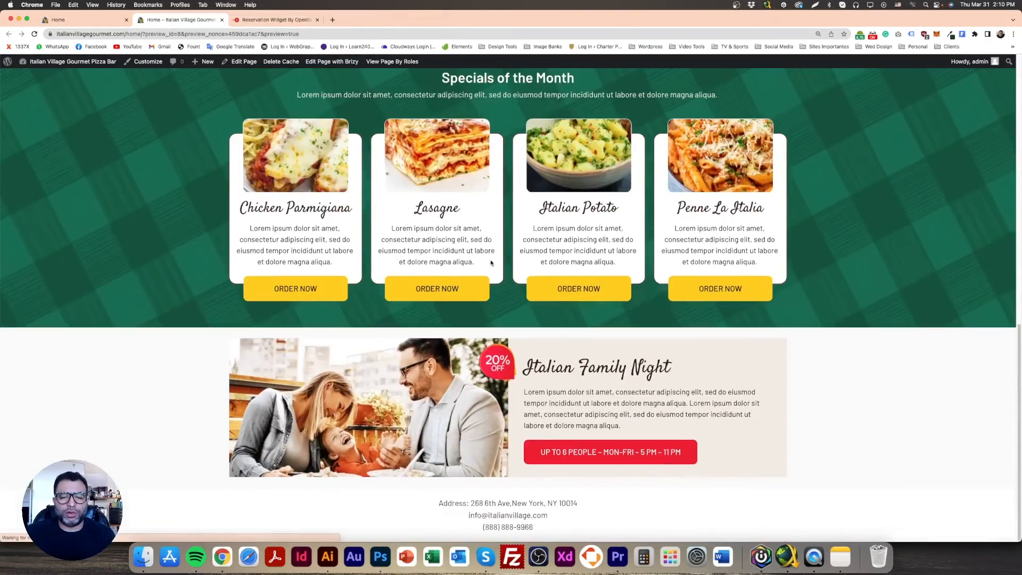
scroll(503, 314, "up", 4)
scroll(506, 335, "down", 4)
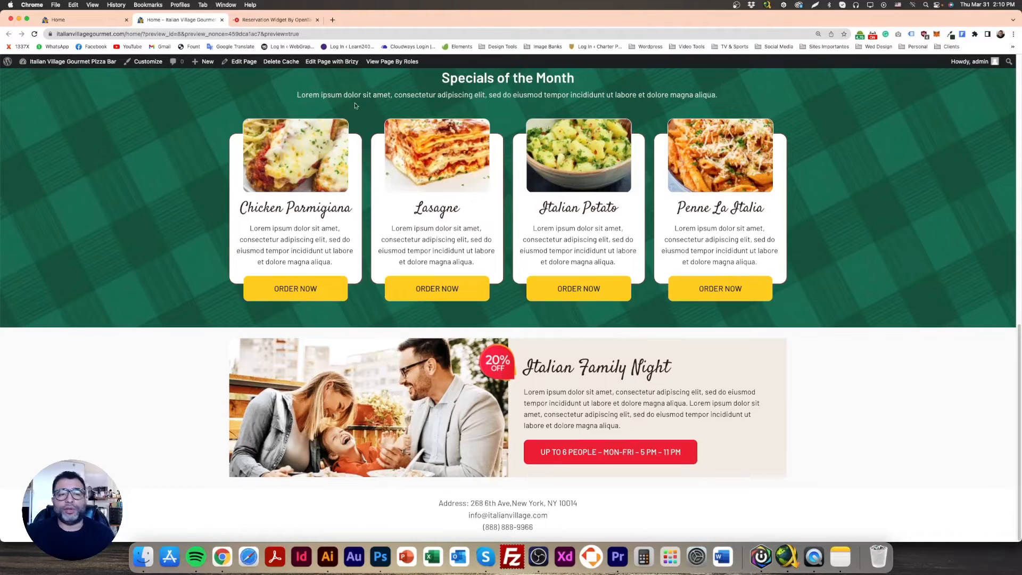
Back in the Brizy editor, duplicate the whole Italian Family Night row
left_click(91, 22)
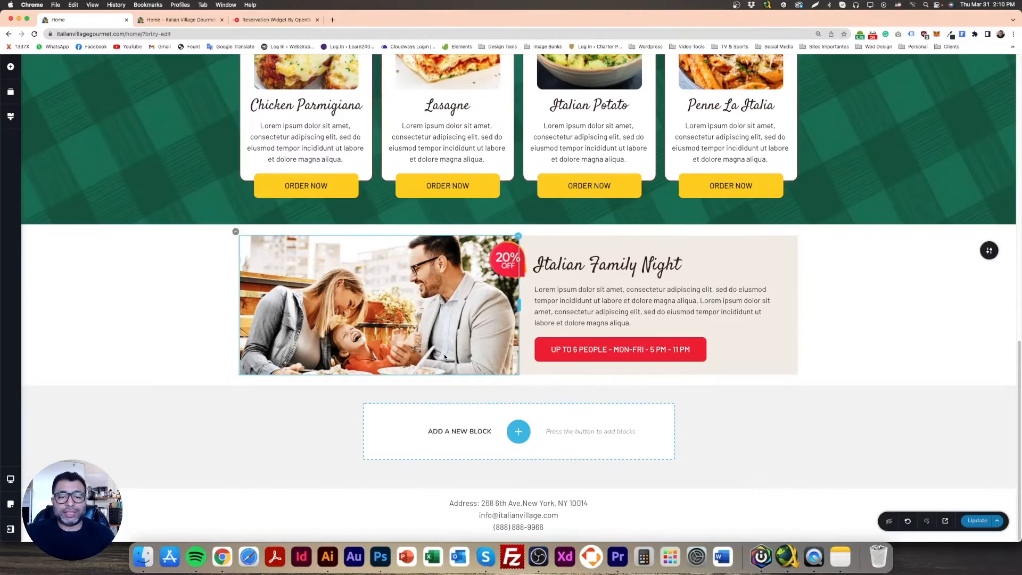
left_click(240, 238)
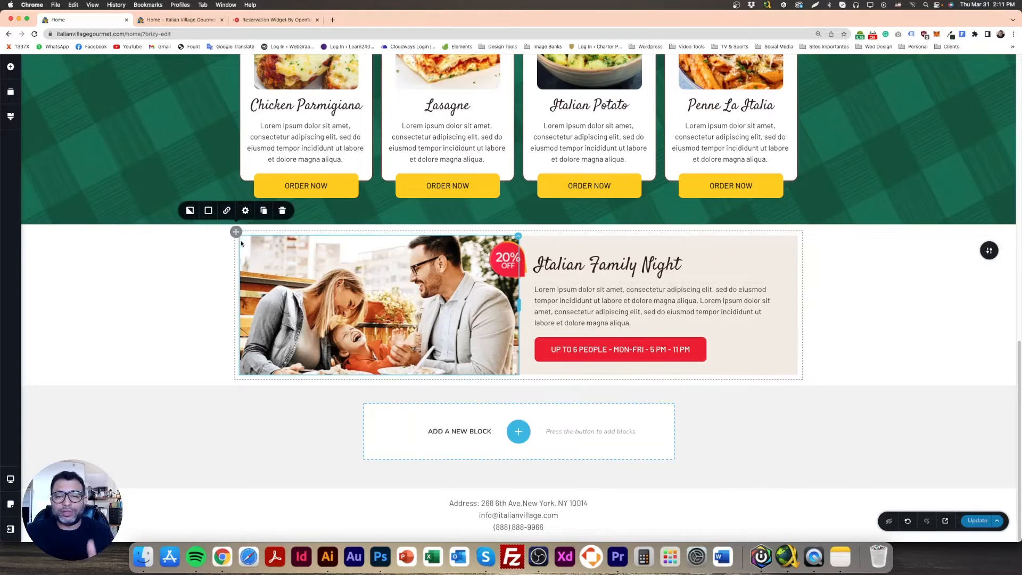
left_click(265, 213)
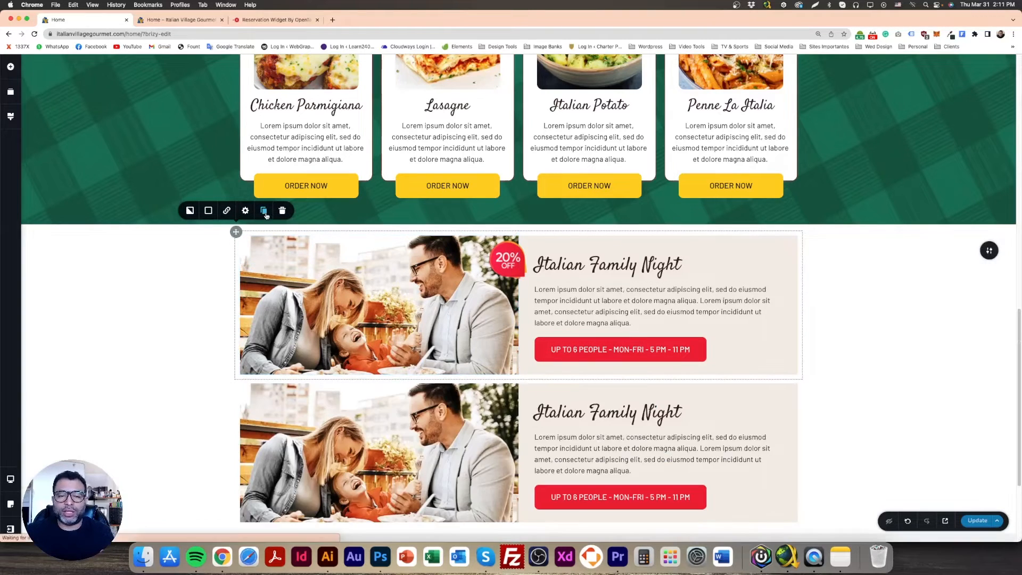
scroll(591, 447, "down", 3)
scroll(590, 447, "up", 2)
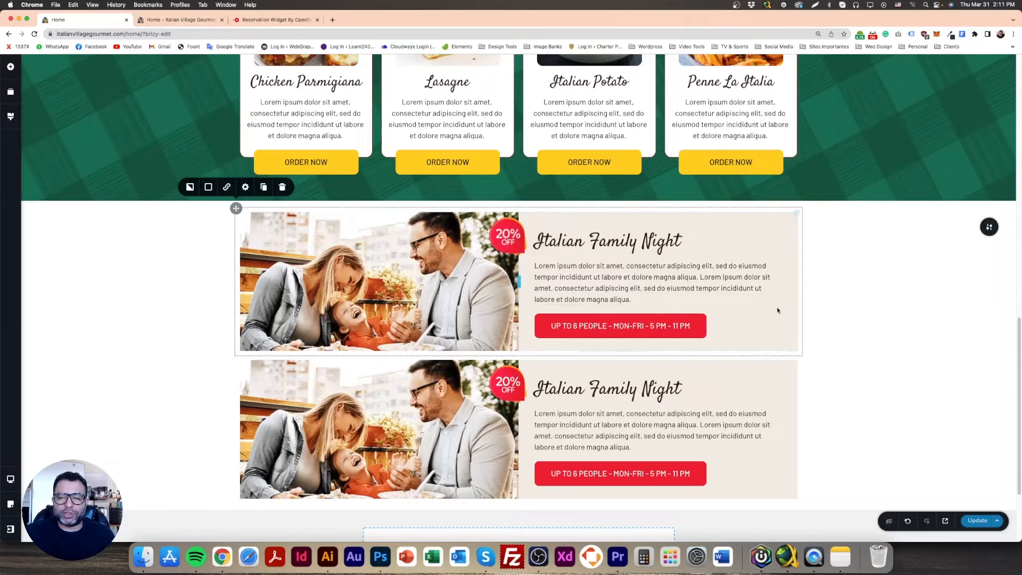
Check how the duplicated row is represented in the page's block order list
left_click(11, 92)
mouse_move(82, 212)
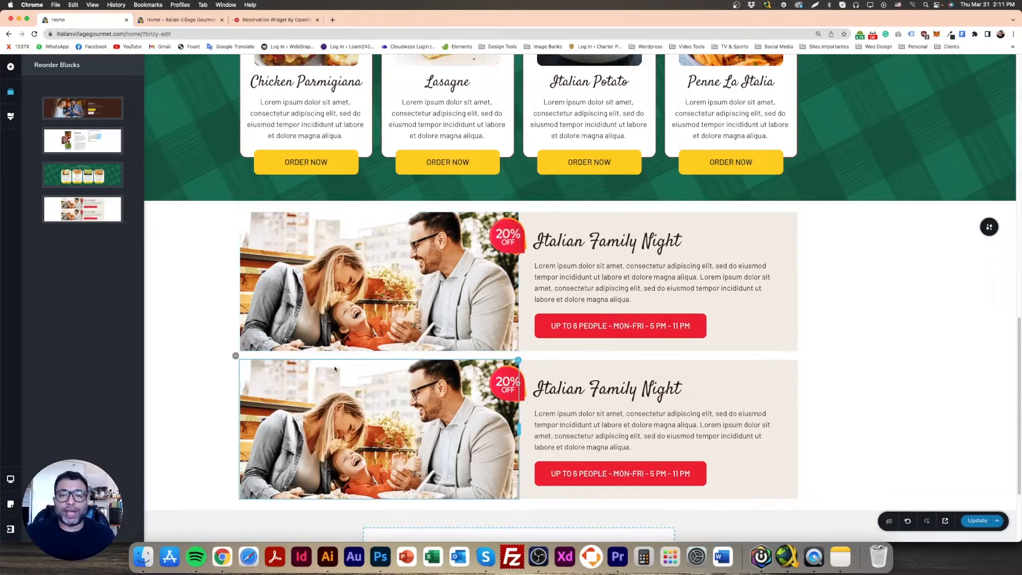
left_click(814, 354)
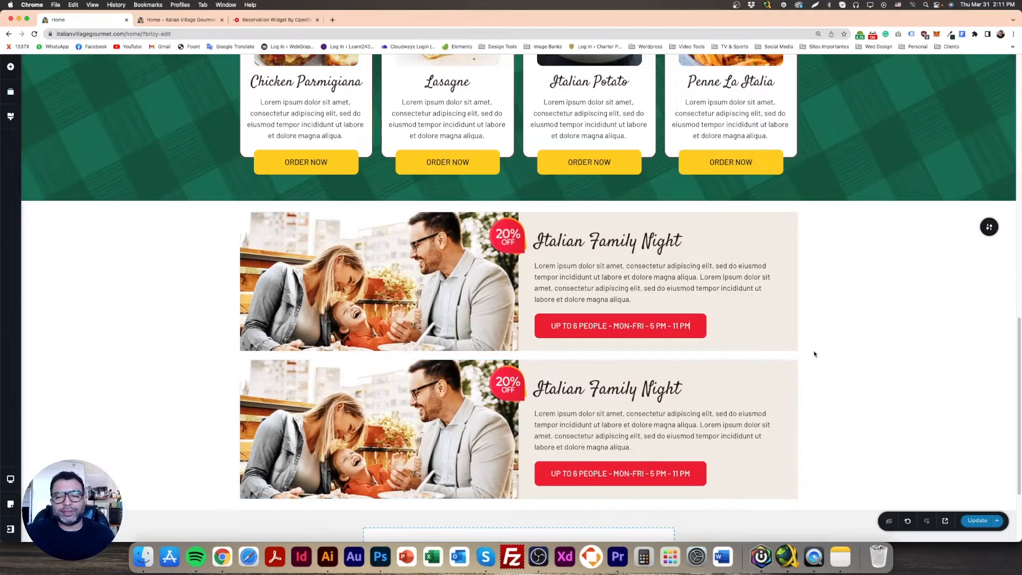
Add a blank block below the Italian Family Night section and move the duplicated row into it
scroll(814, 354, "down", 3)
left_click(519, 431)
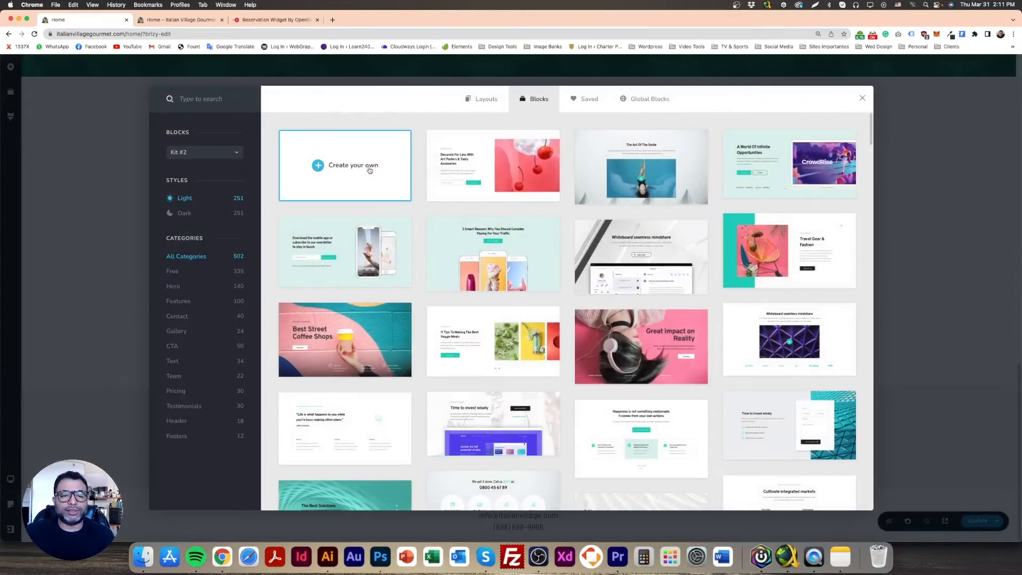
left_click(369, 171)
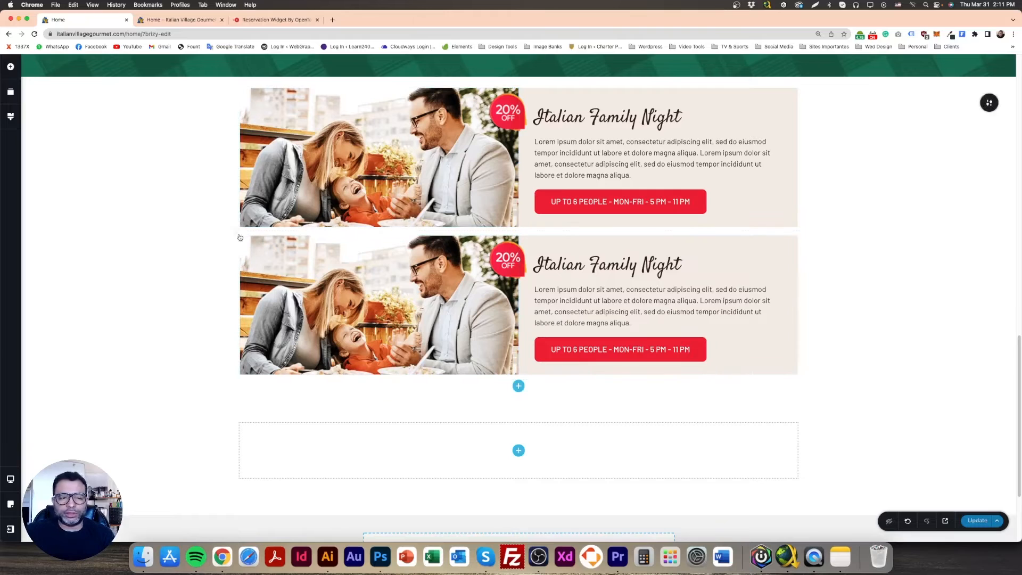
left_click_drag(235, 230, 426, 498)
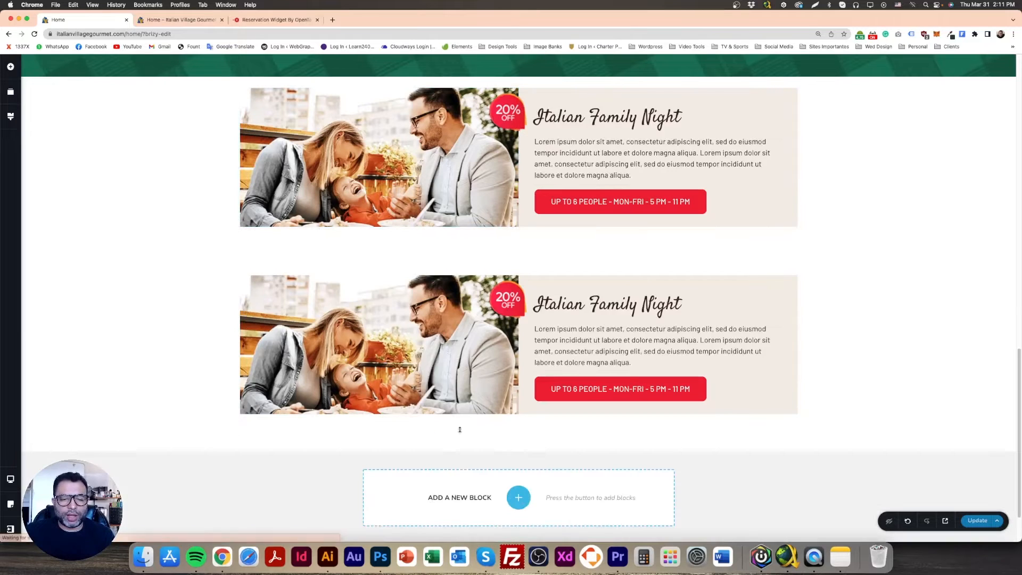
Reduce the new block's top padding to 0 px
left_click_drag(514, 259, 515, 231)
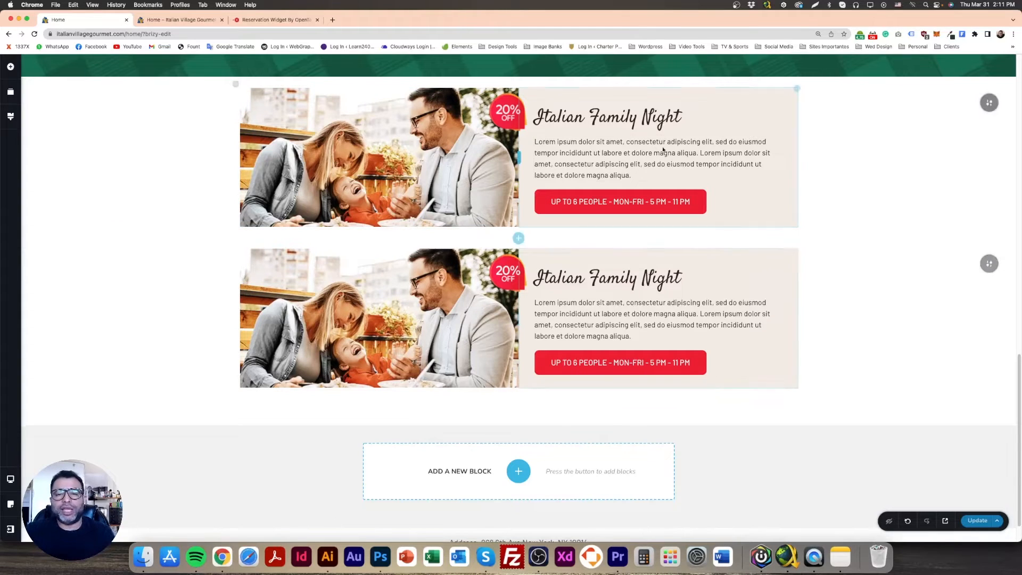
mouse_move(989, 264)
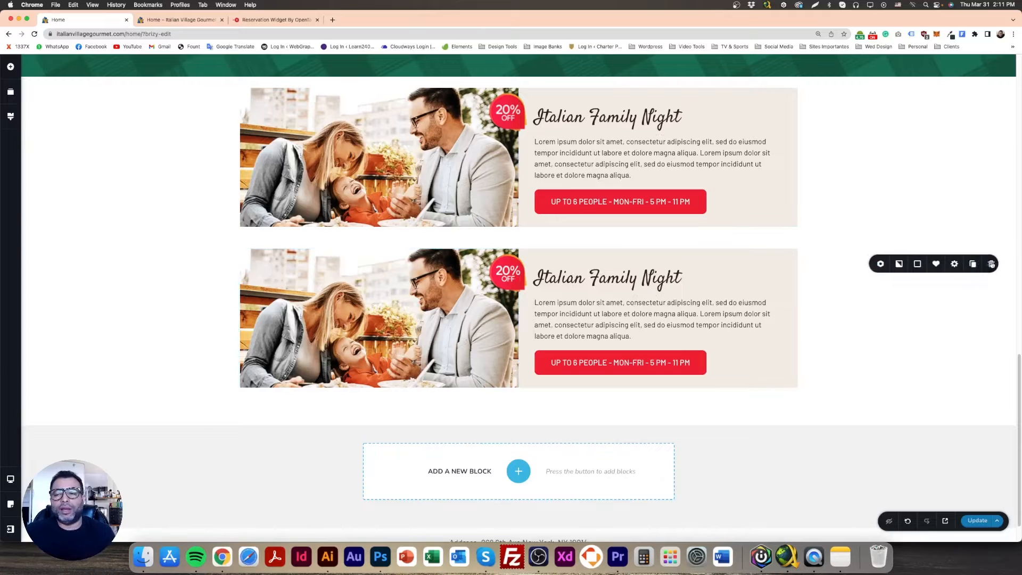
left_click(950, 264)
left_click(924, 347)
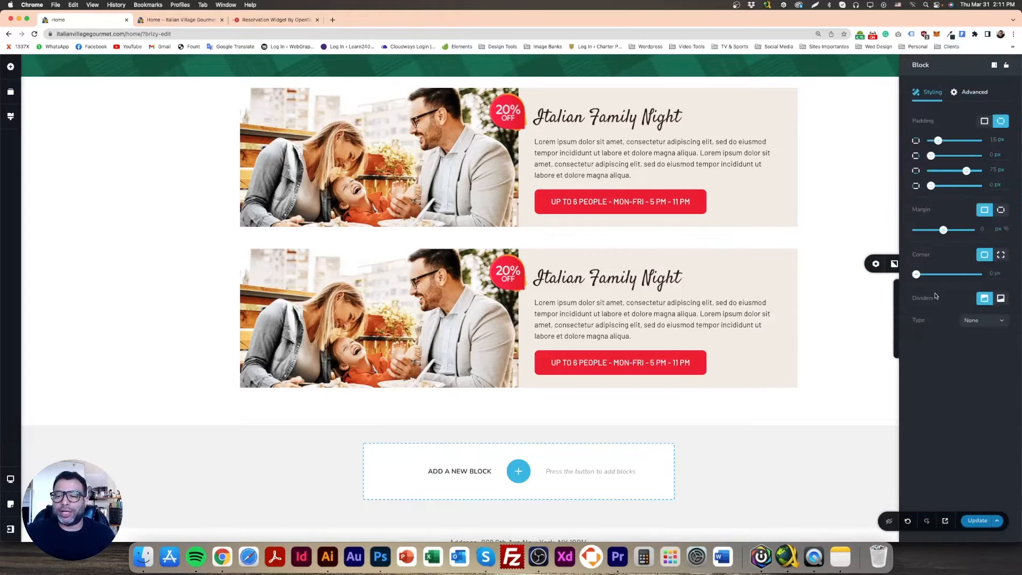
left_click_drag(939, 141, 925, 142)
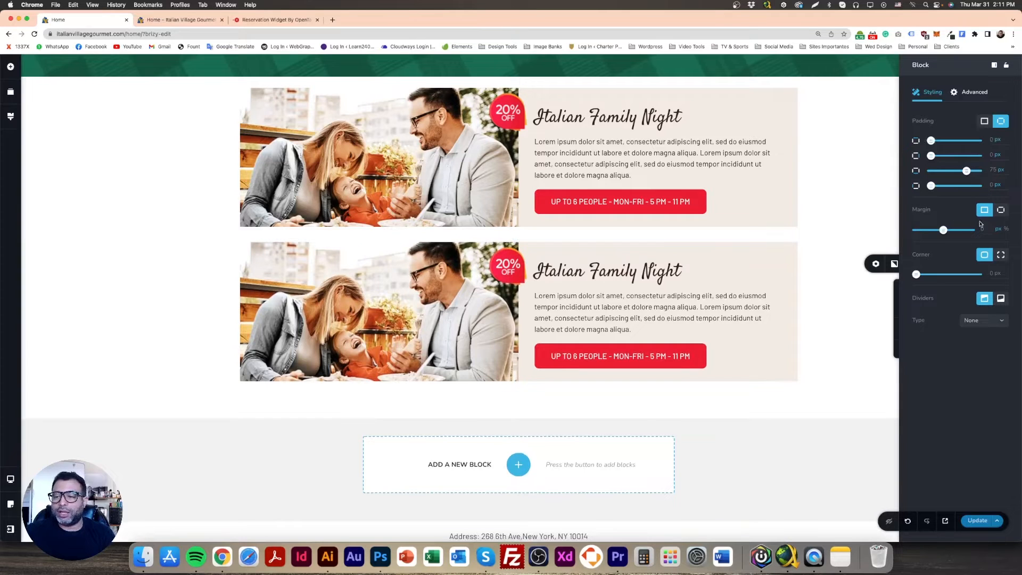
Set only the new block's top margin to -35 px so its row touches the row above
left_click(1001, 209)
left_click_drag(951, 229, 944, 230)
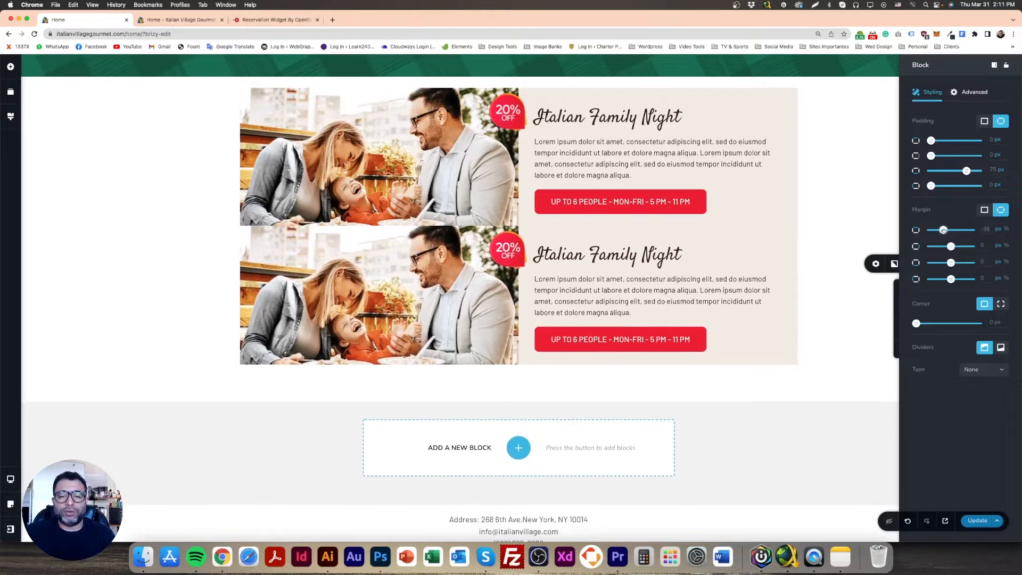
left_click_drag(944, 231, 943, 231)
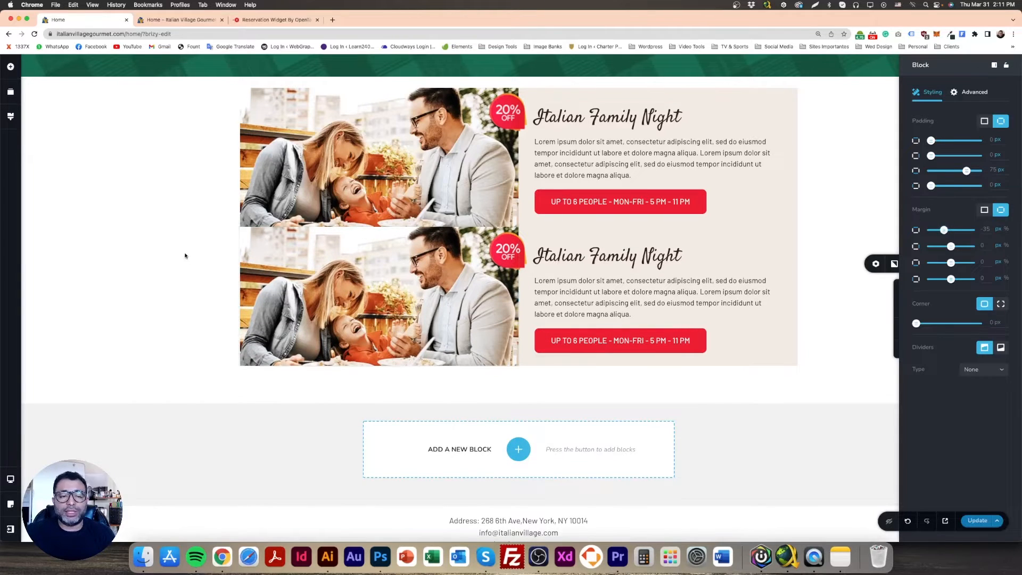
left_click(185, 255)
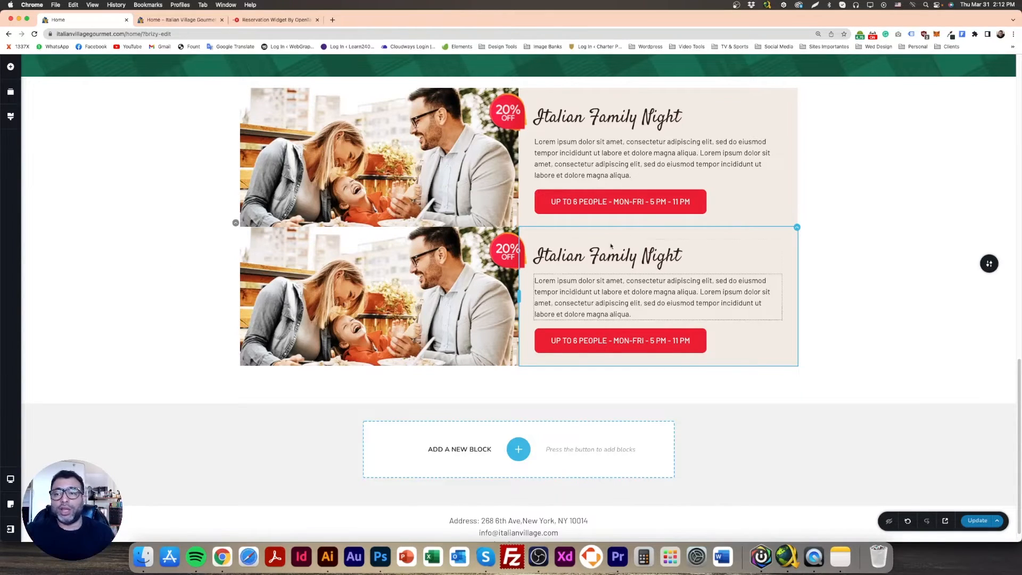
Delete the last block, the duplicated Italian Family Night section, from the block order list
left_click(10, 92)
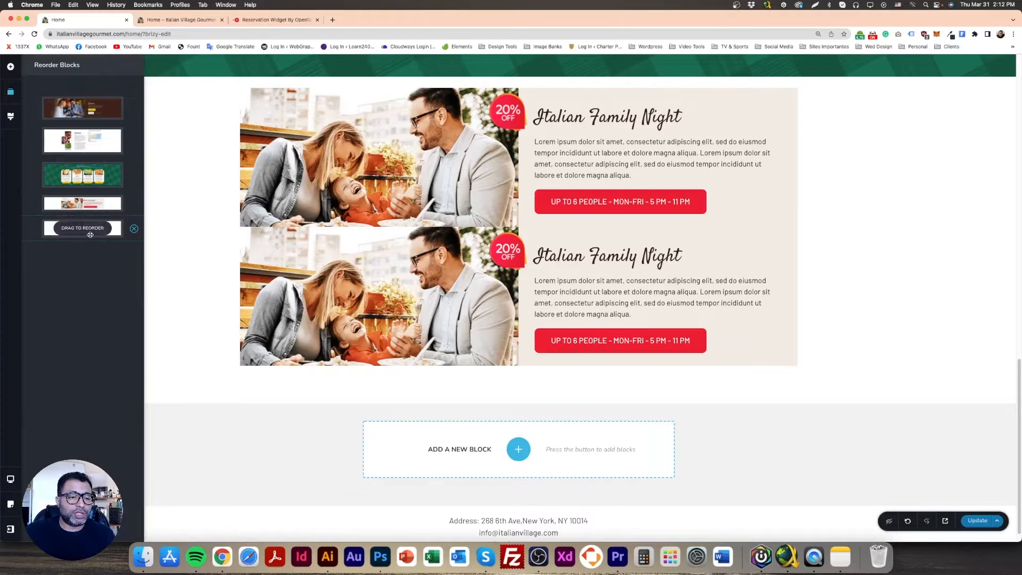
mouse_move(120, 193)
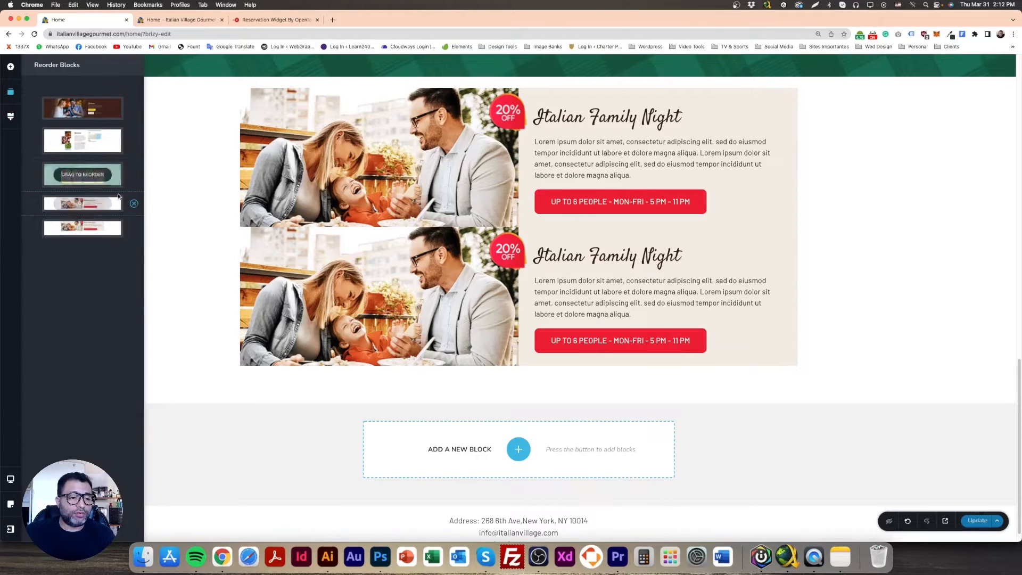
mouse_move(107, 232)
left_click(134, 230)
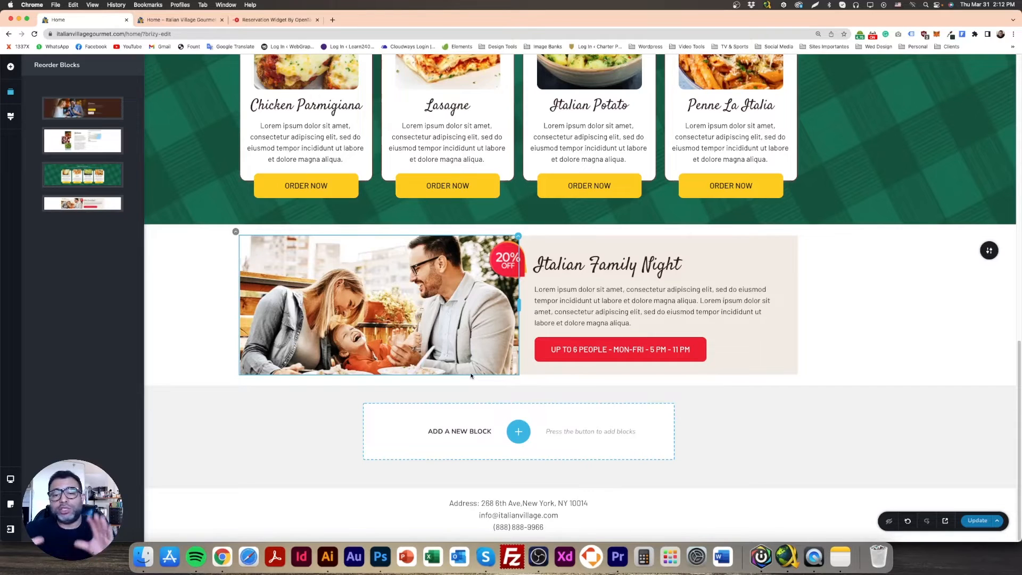
Check the section layout in the Photoshop design, then undo the block deletion in the Brizy page
left_click(380, 556)
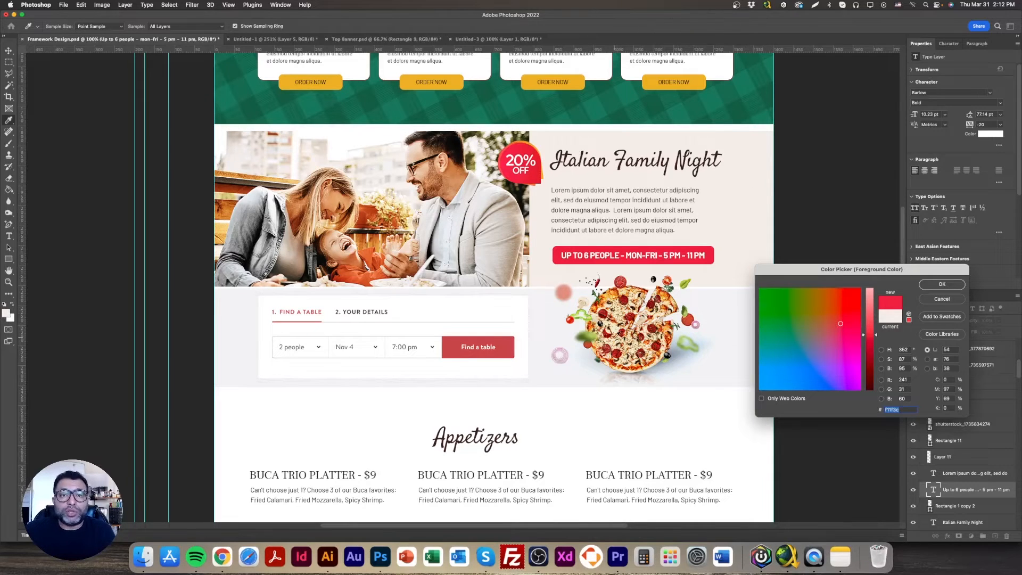
left_click(222, 556)
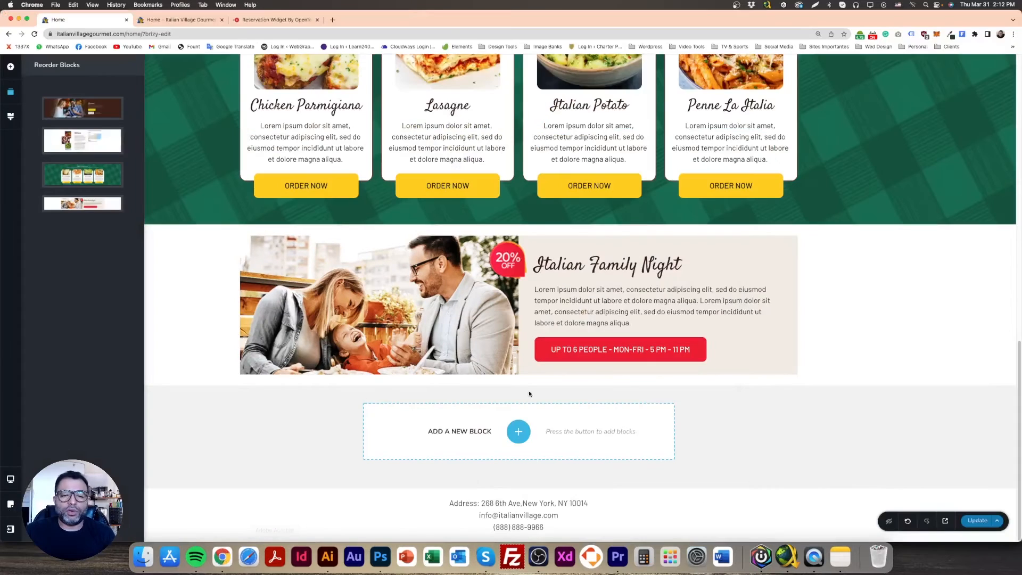
left_click(907, 520)
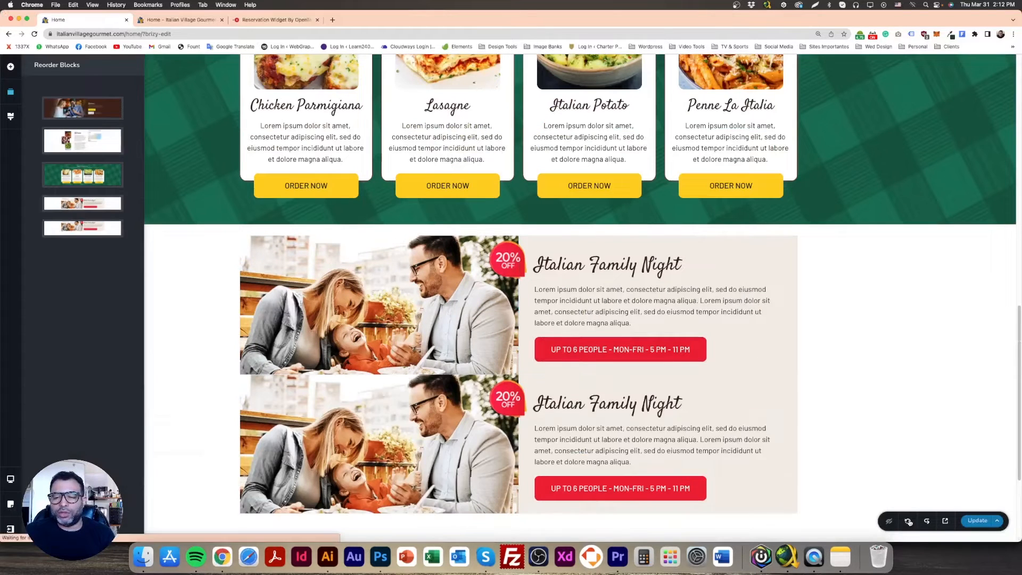
Reduce the bottom padding of the lower Italian Family Night block
scroll(771, 426, "down", 3)
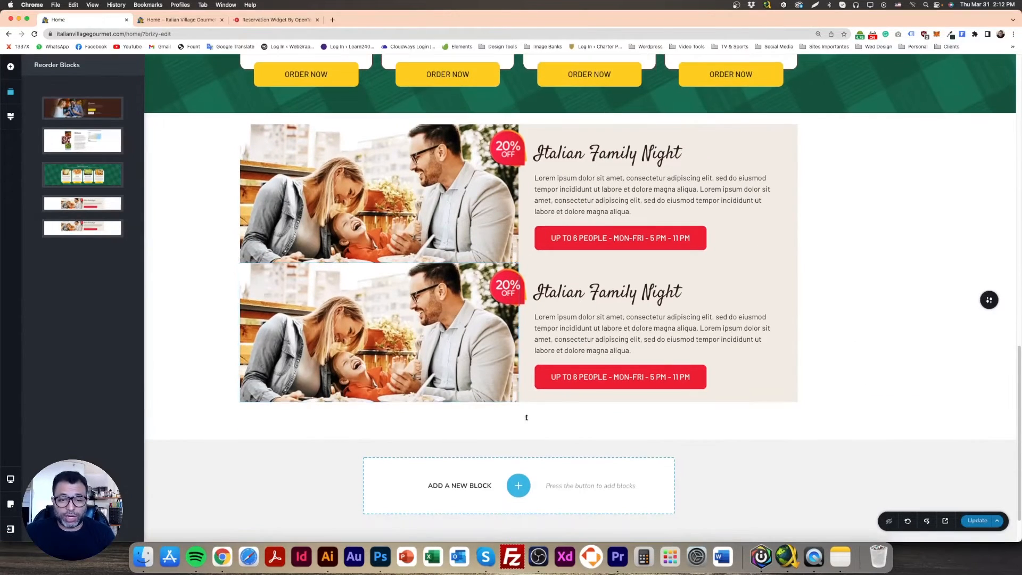
left_click(527, 416)
left_click(382, 323)
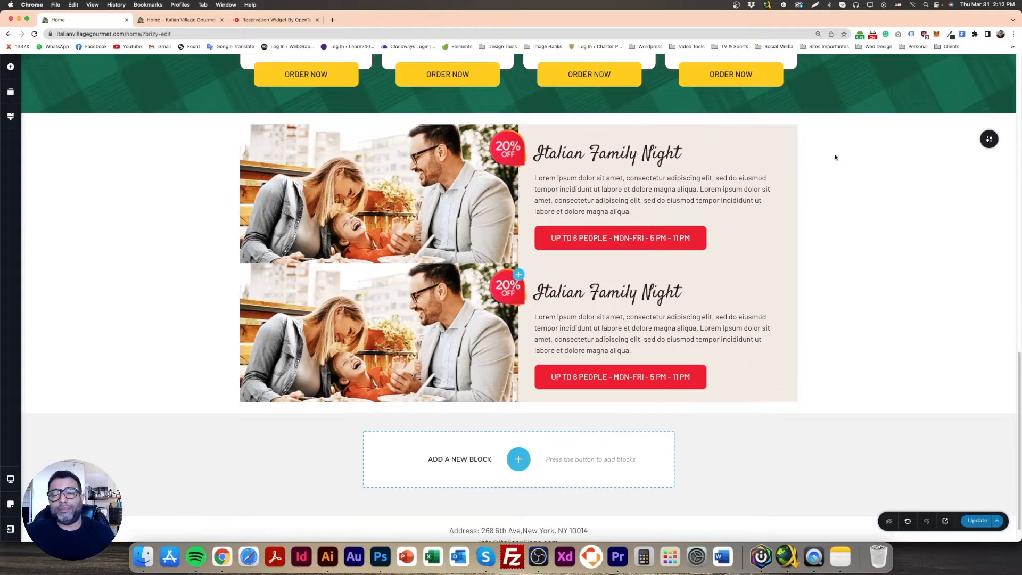
Apply the text column's beige background color to the entire upper Italian Family Night block
left_click(755, 144)
left_click(760, 147)
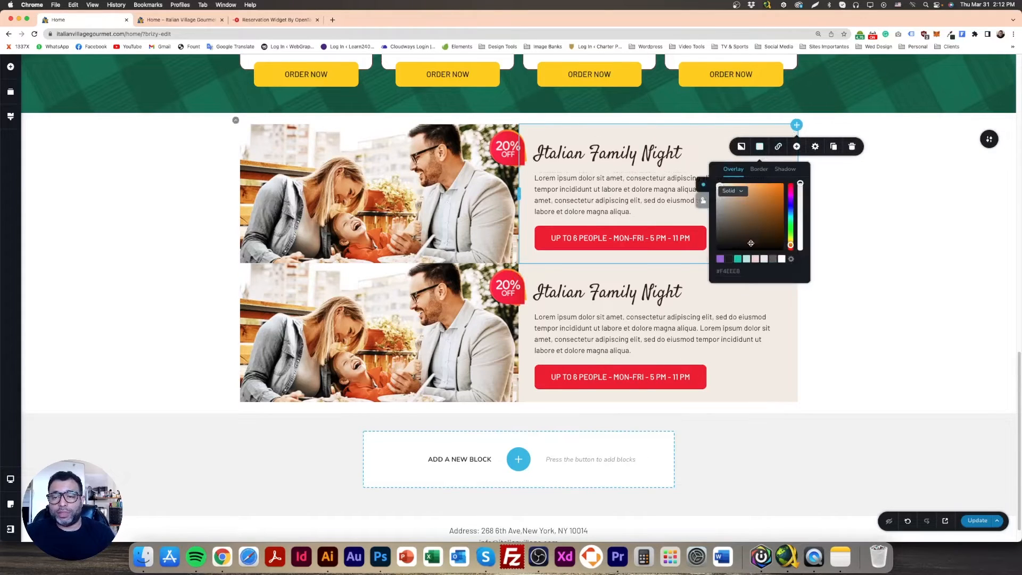
left_click(905, 175)
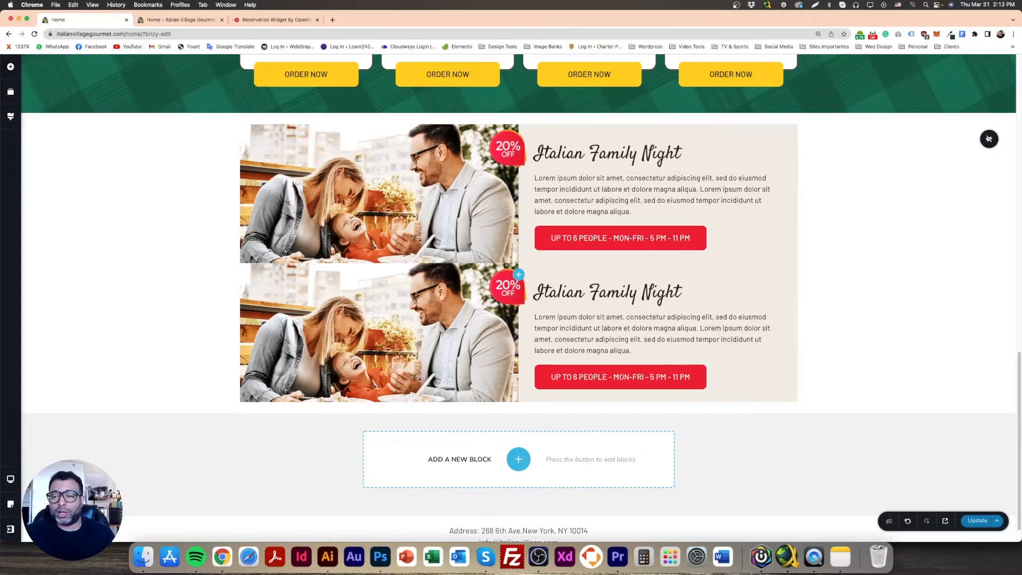
left_click(983, 138)
left_click(912, 139)
left_click(885, 264)
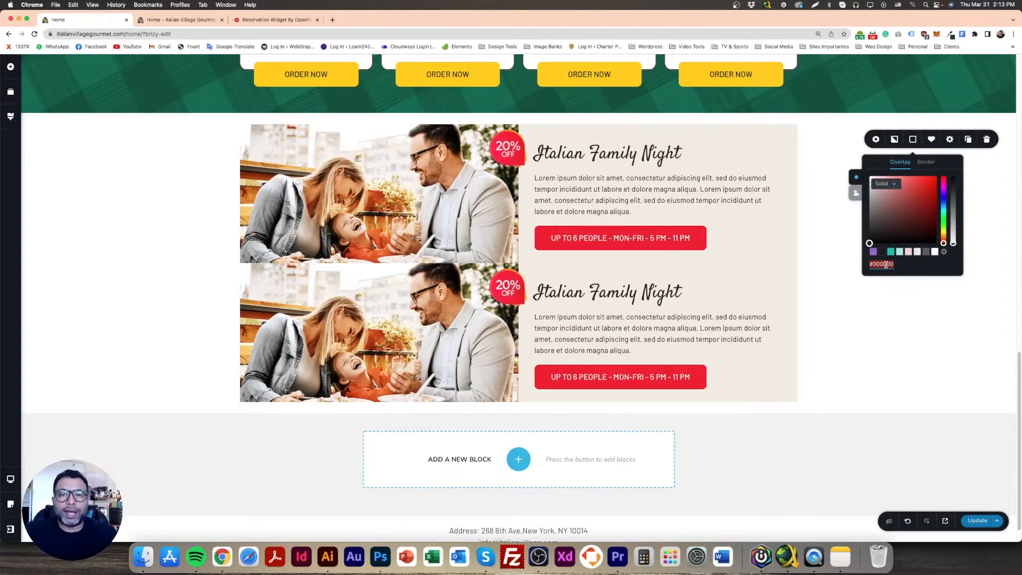
key("super+v")
left_click(804, 200)
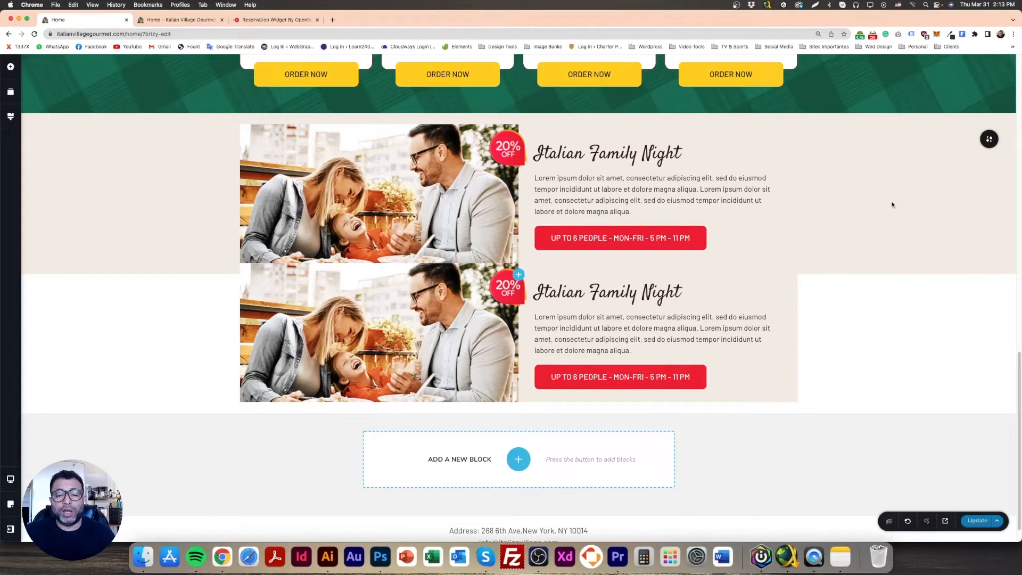
In Photoshop, sample the light gray background of the reservation section, copy its hex code, and return to the Brizy page
left_click(386, 561)
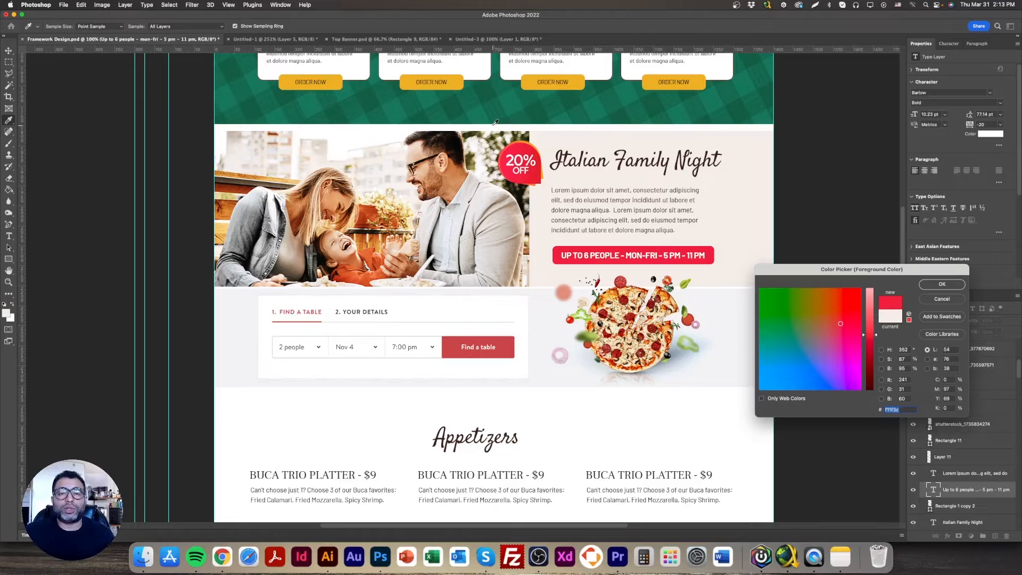
left_click(222, 556)
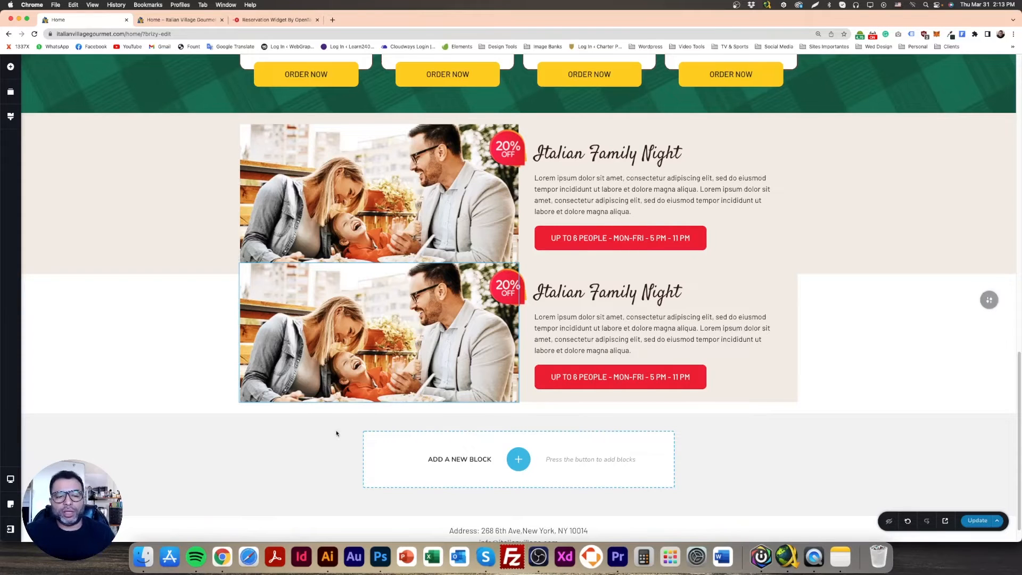
left_click(380, 556)
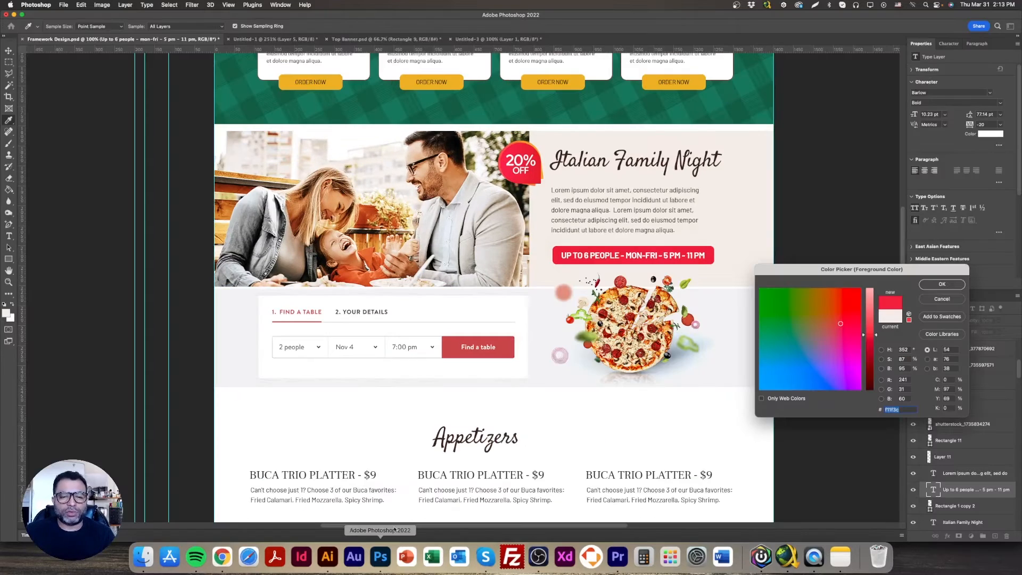
left_click(727, 296)
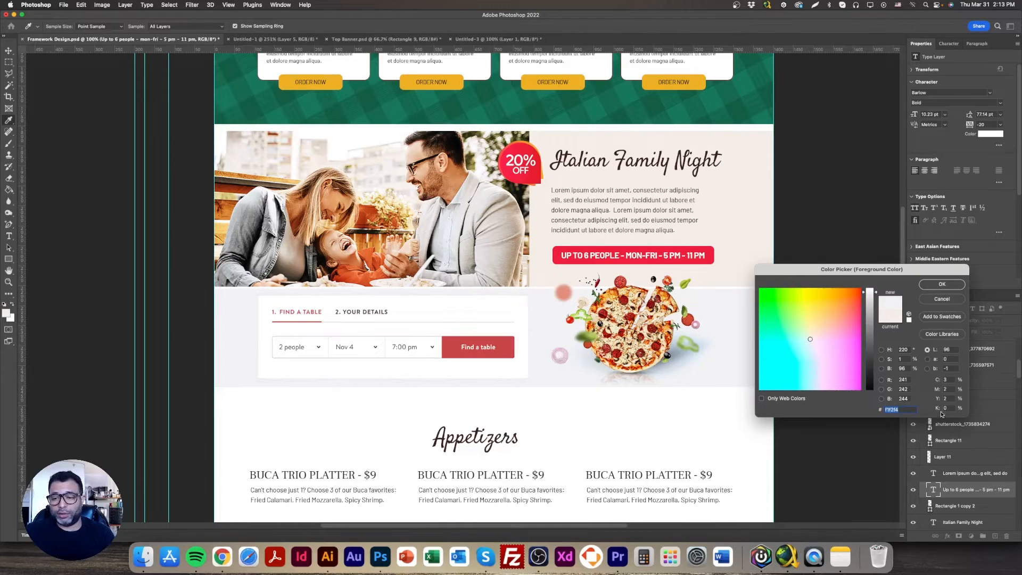
left_click(941, 284)
left_click(222, 569)
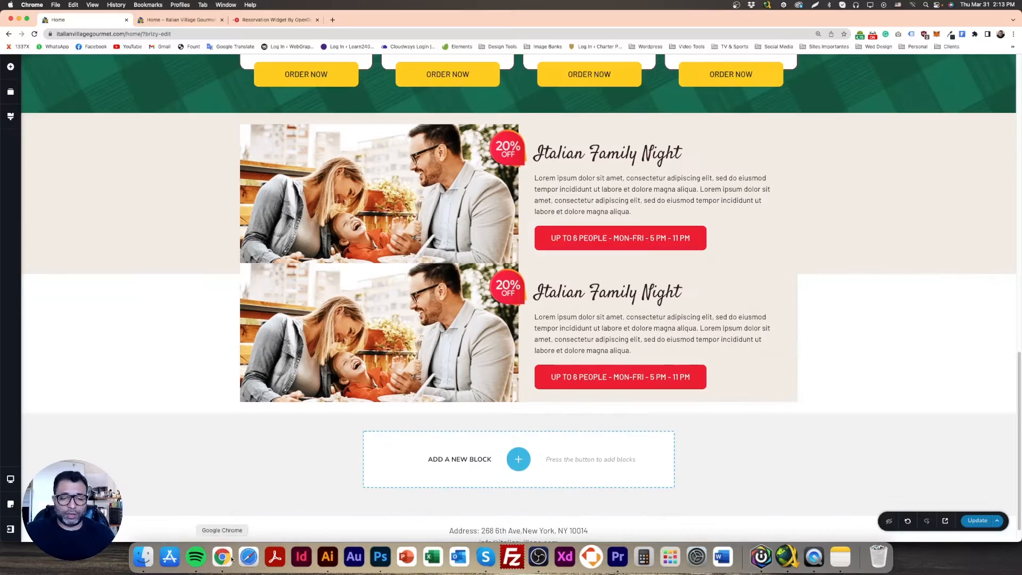
Set the lower Italian Family Night block's background color to #F1F2F4
left_click(912, 300)
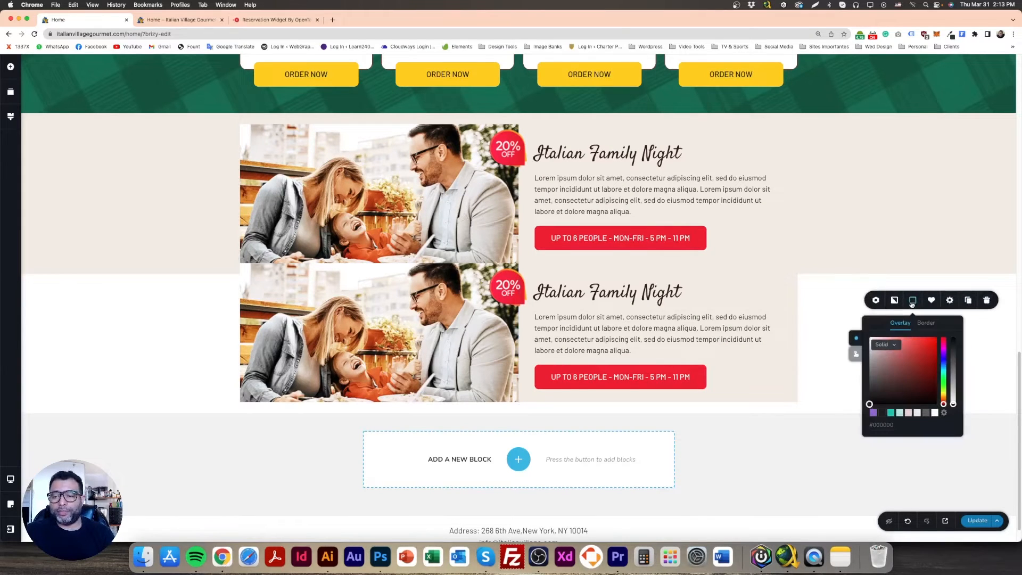
double_click(886, 426)
type("#F1F2F4")
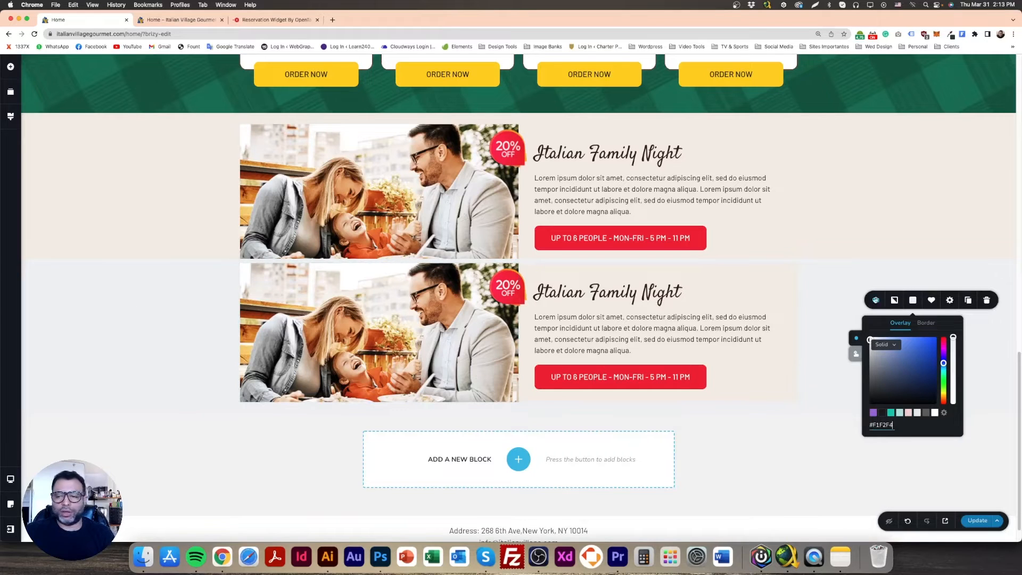
left_click(822, 292)
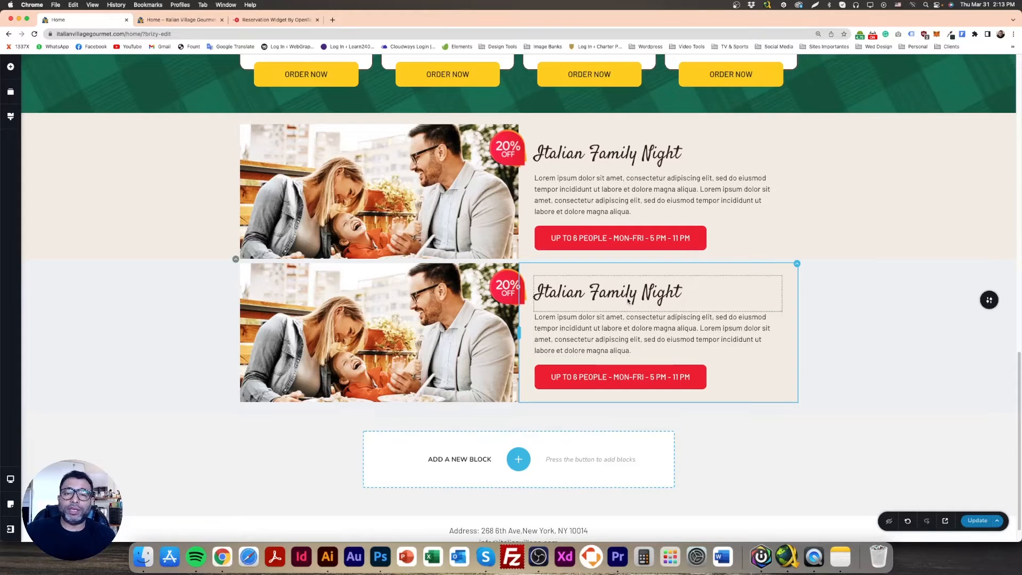
Delete the 20% off badge, heading, paragraph and red button from the lower block's right column
left_click(442, 304)
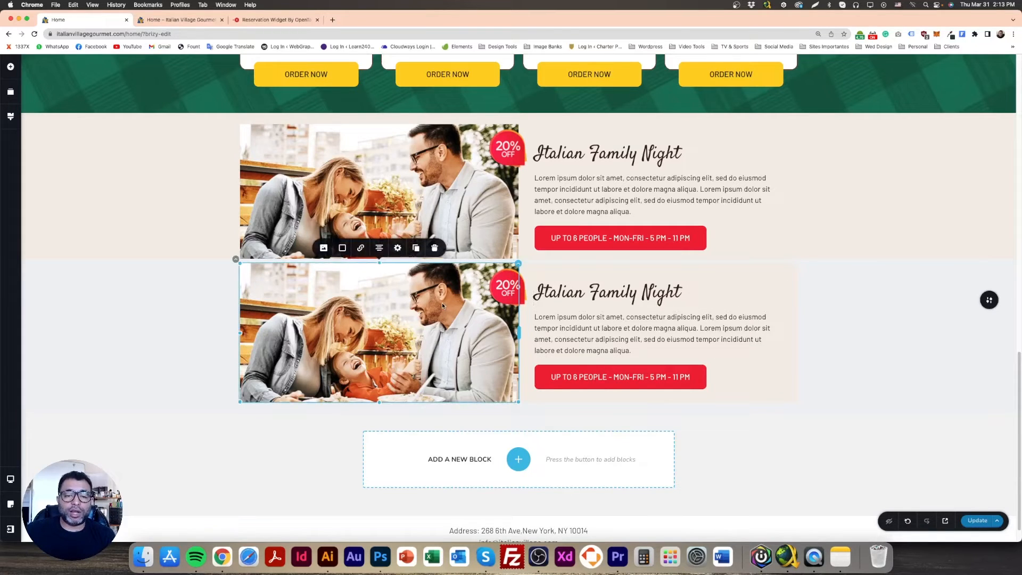
left_click(505, 287)
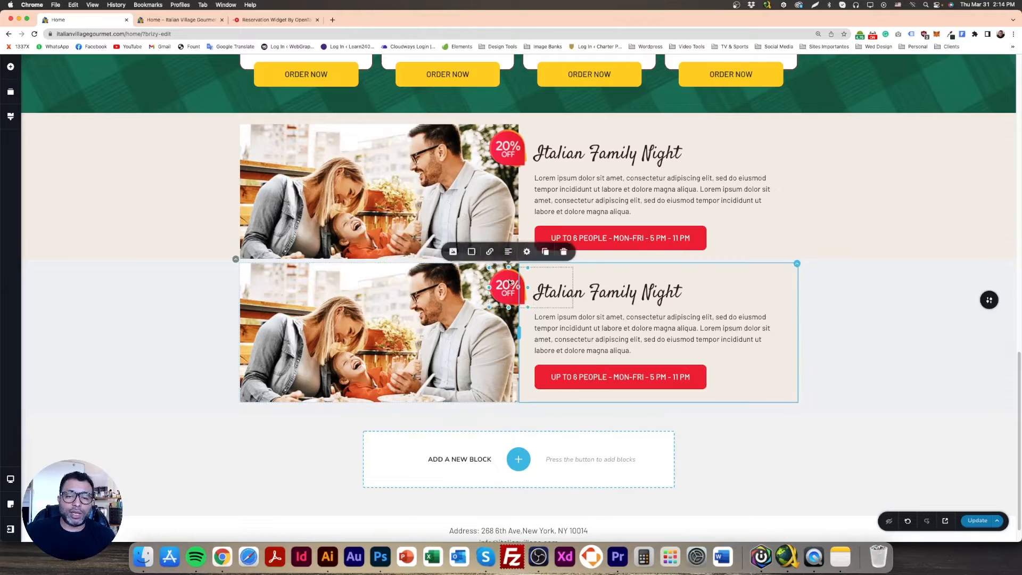
left_click(564, 254)
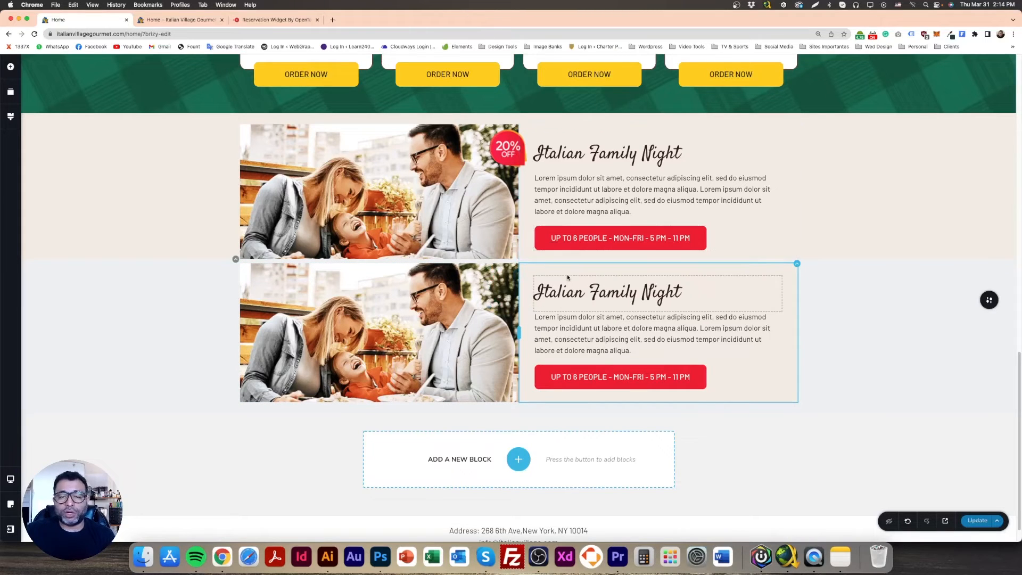
left_click(613, 297)
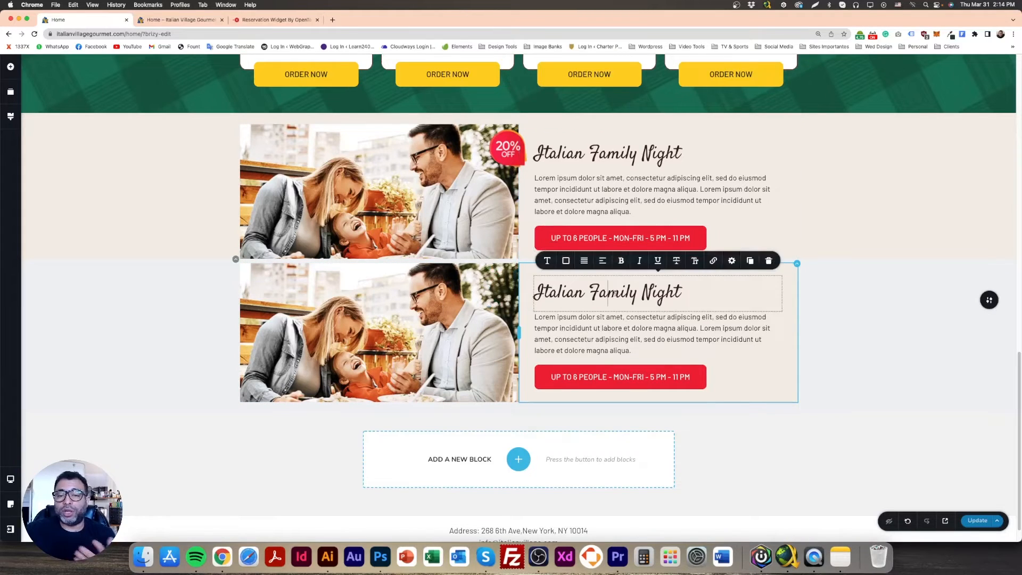
left_click(768, 260)
left_click(718, 301)
left_click(768, 278)
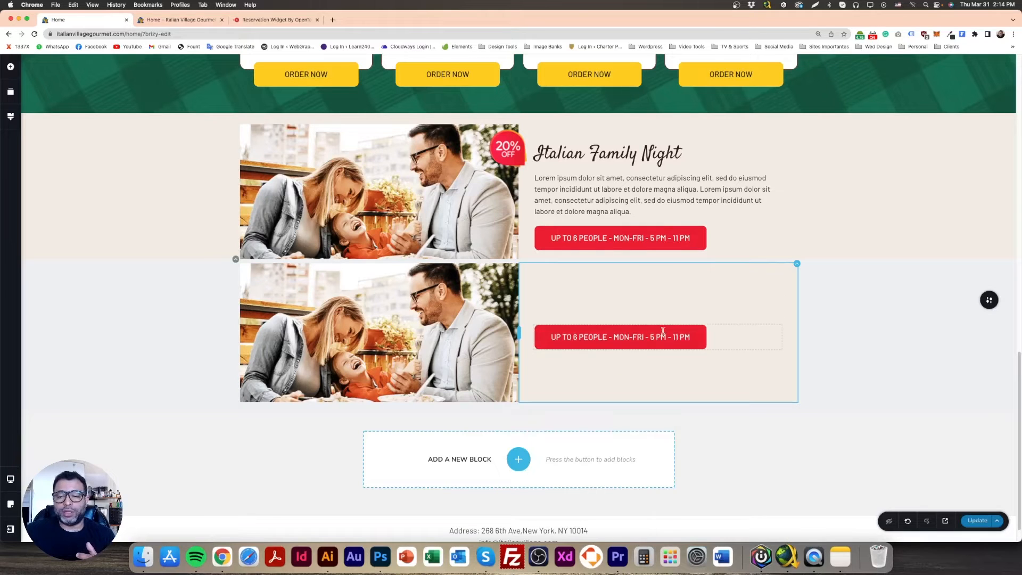
left_click(662, 333)
left_click(685, 310)
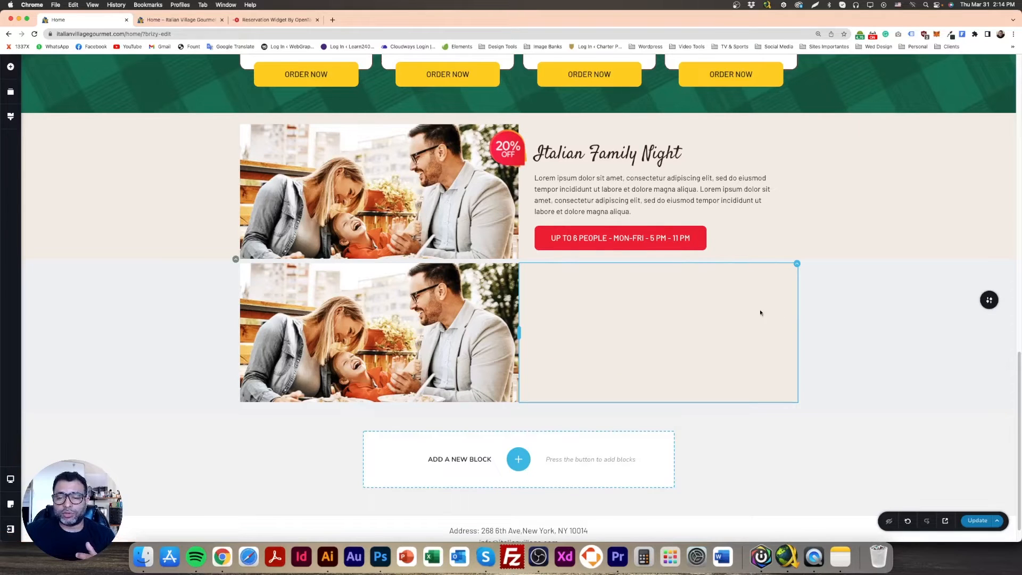
Match the emptied right column's background to the lower block's gray, and delete the family photo from its left column
left_click(796, 265)
left_click(761, 242)
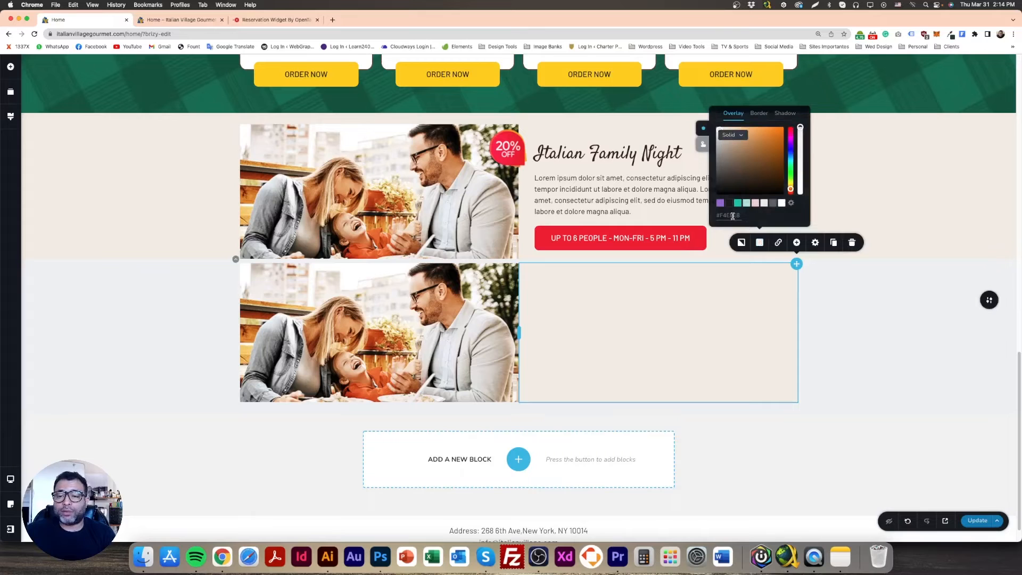
left_click(838, 321)
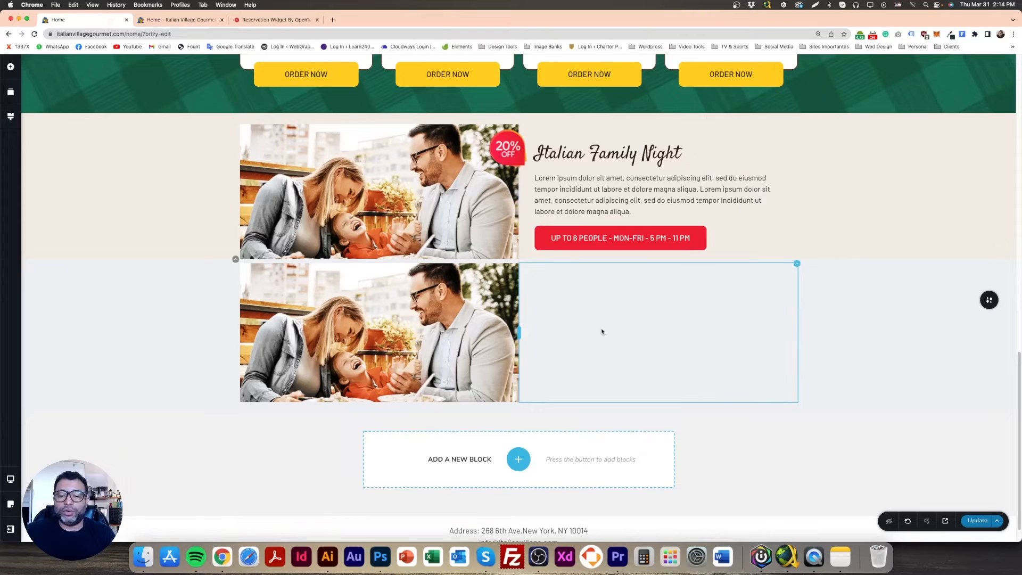
left_click(488, 288)
left_click(434, 248)
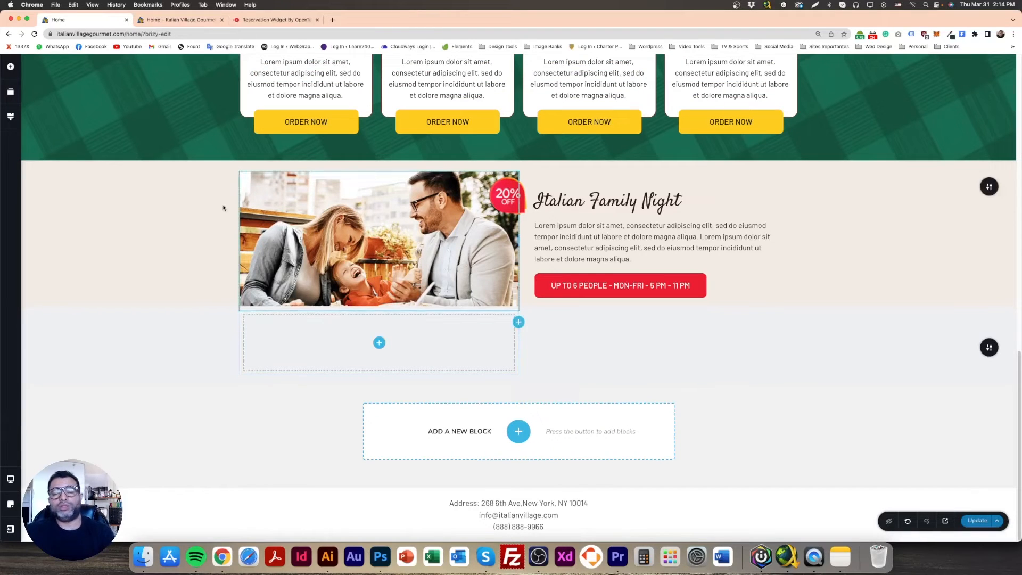
Switch to the OpenTable reservation widget page and set the widget type to Wide (840 x 350 pixels)
left_click(277, 21)
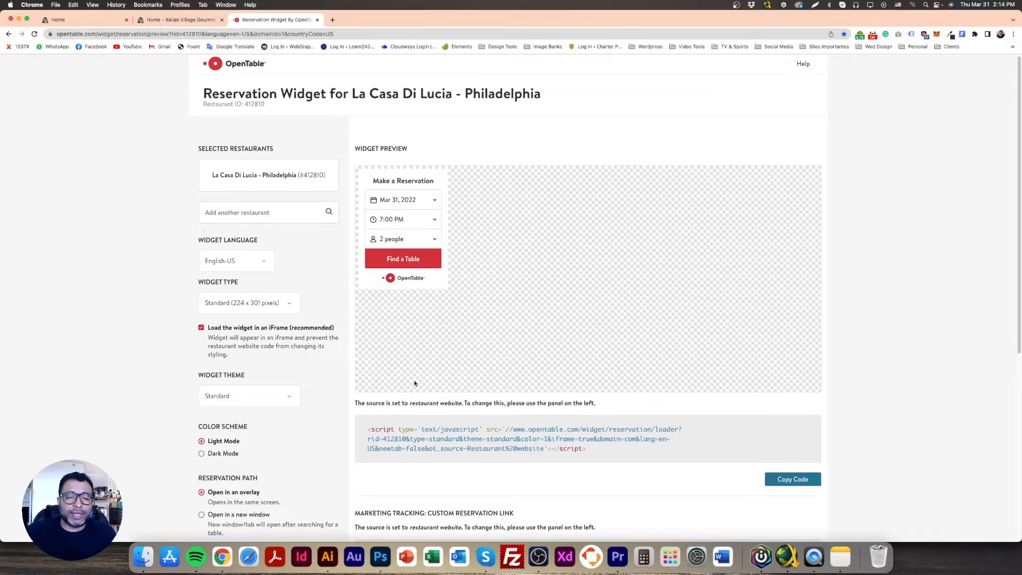
scroll(254, 410, "down", 1)
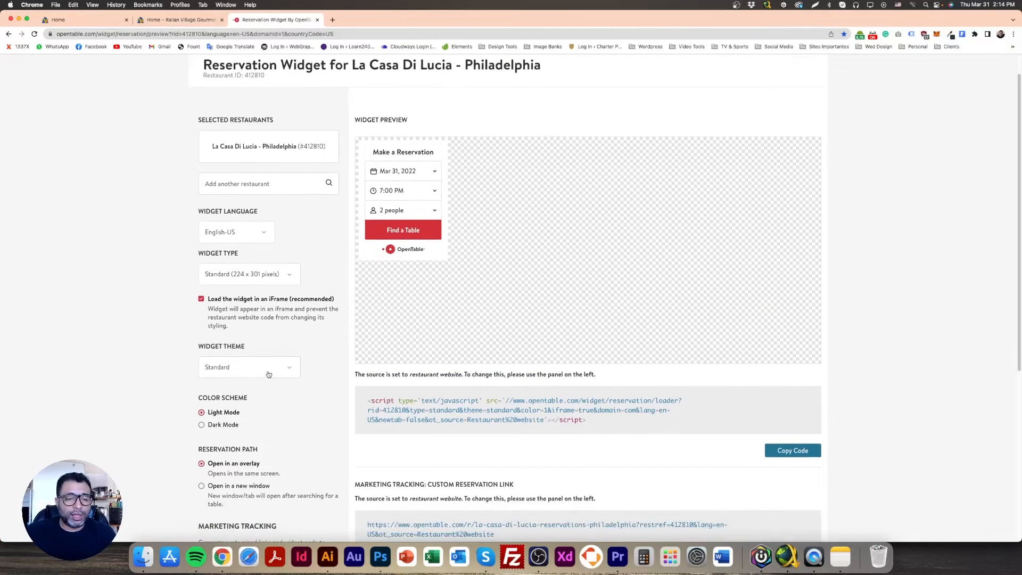
left_click(268, 372)
left_click(119, 343)
left_click(269, 275)
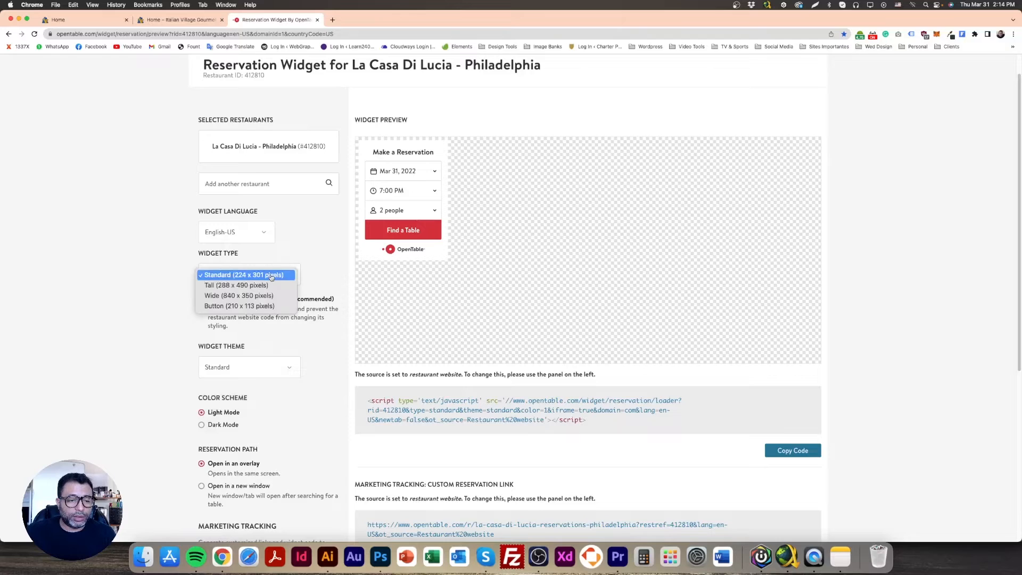
left_click(251, 294)
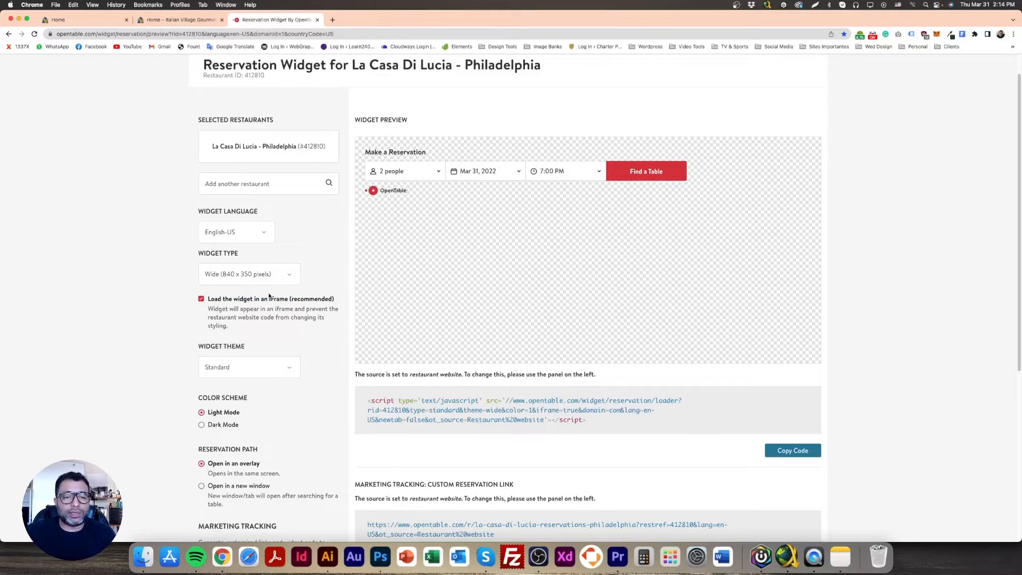
left_click(247, 282)
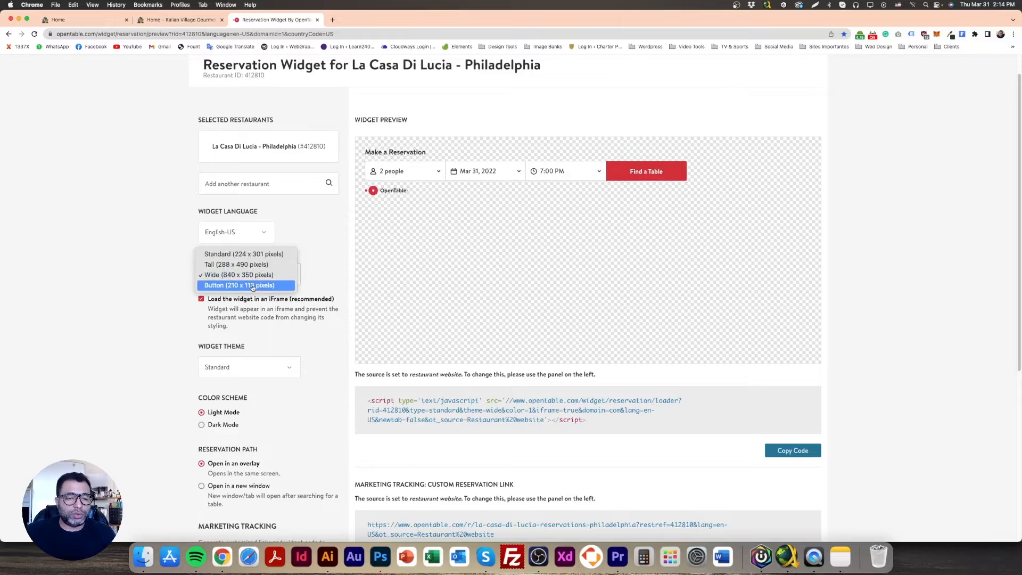
left_click(262, 276)
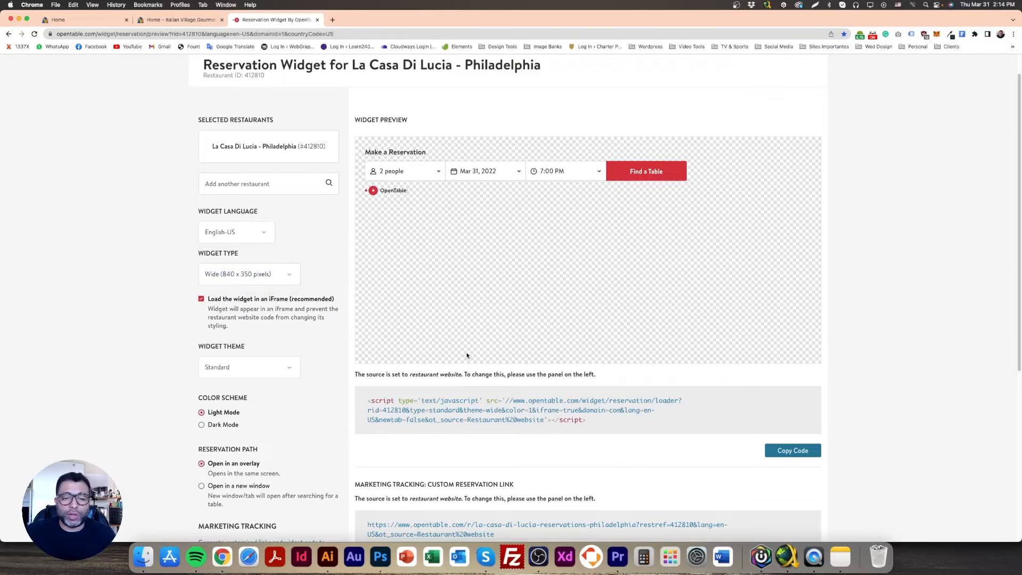
Copy the reservation widget's script code and return to the Brizy page editor
triple_click(500, 412)
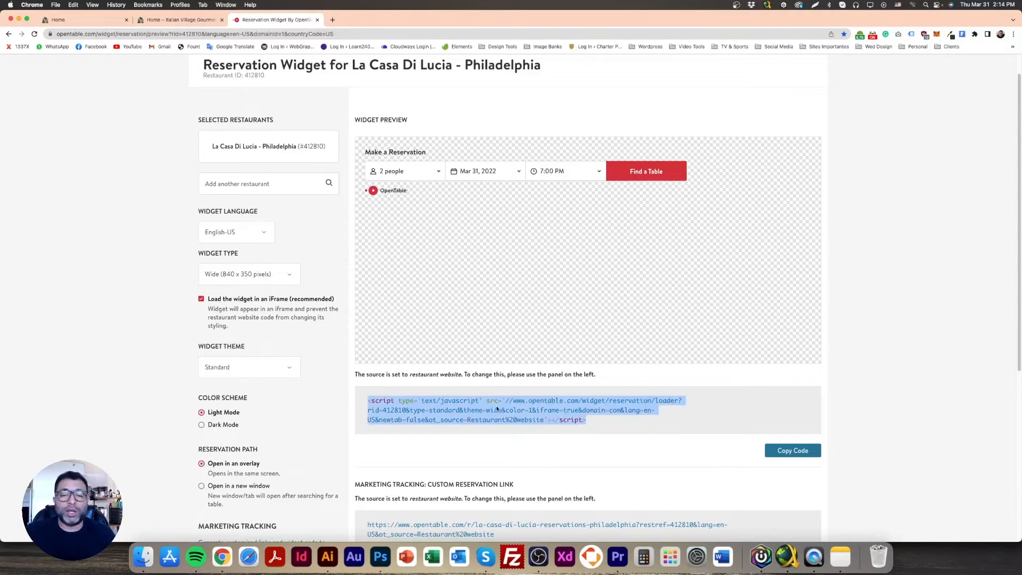
left_click(788, 457)
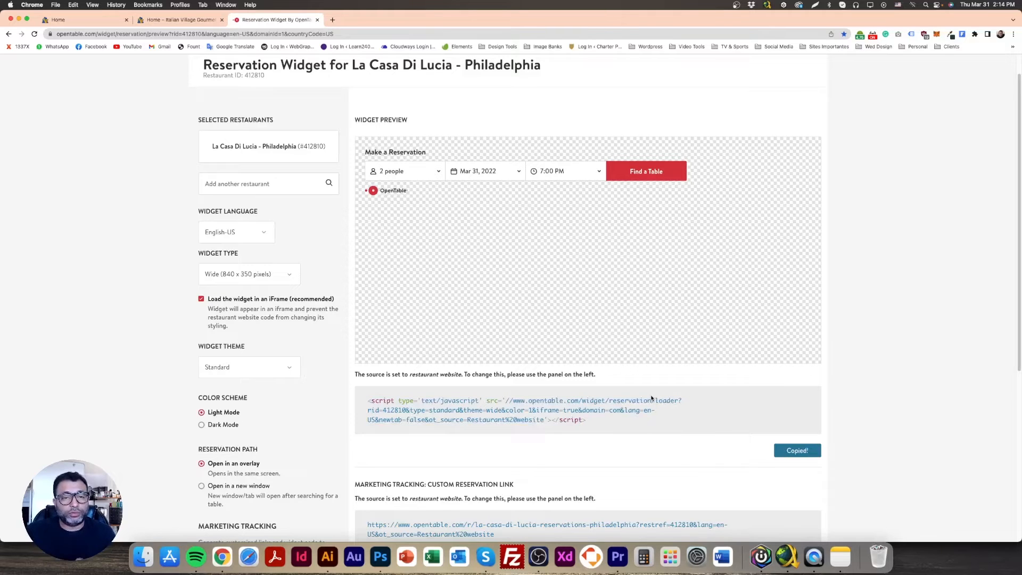
left_click(92, 20)
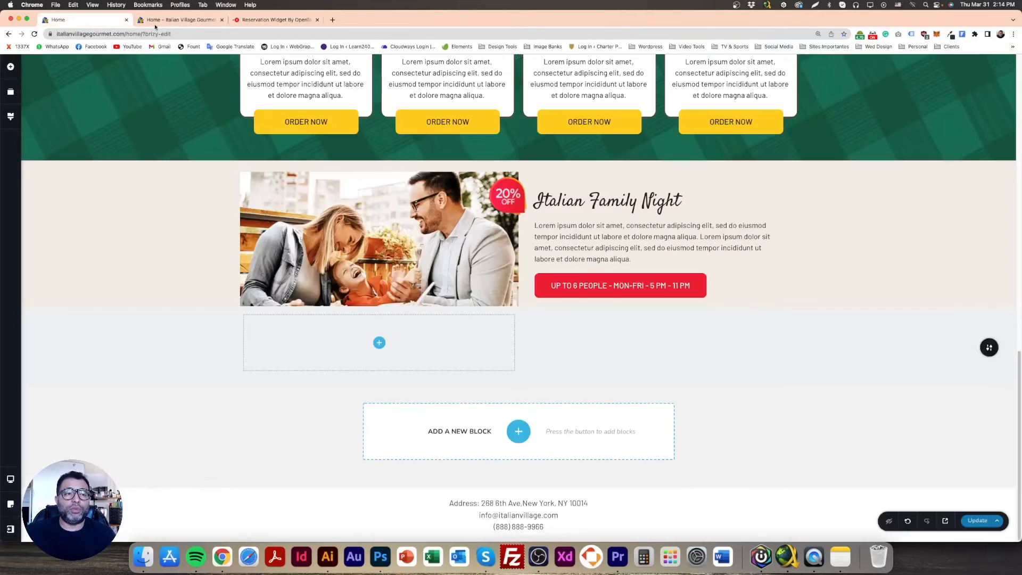
Add an Embed element to the lower block's empty left column and paste the OpenTable widget script into it
left_click(379, 344)
left_click_drag(52, 244, 380, 408)
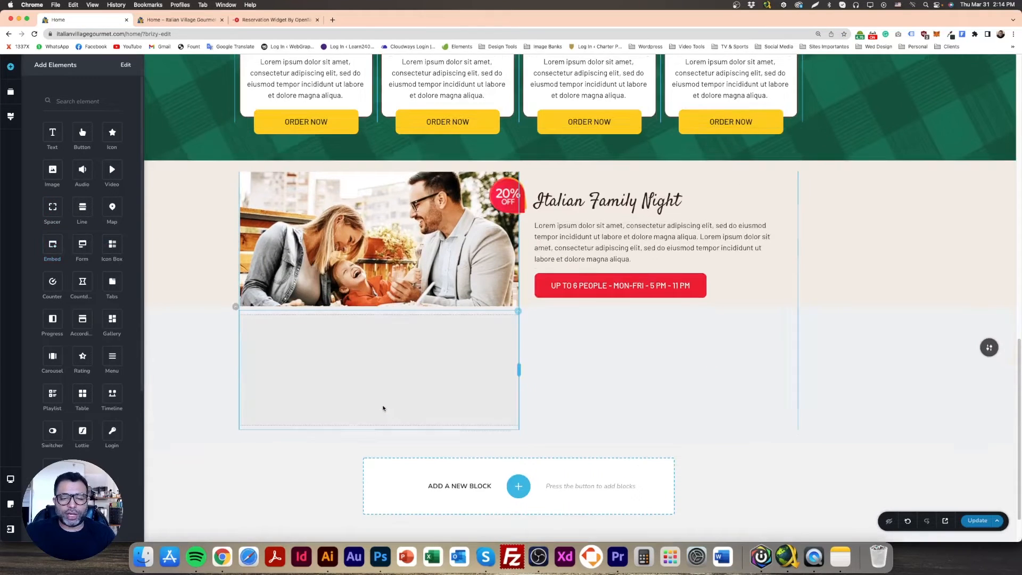
left_click(395, 347)
left_click(333, 299)
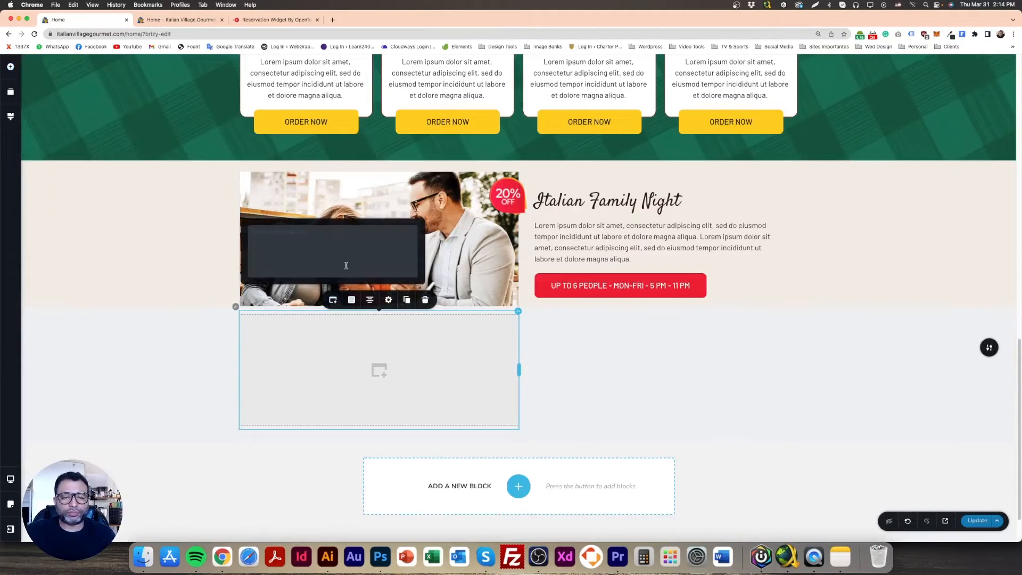
key("super+v")
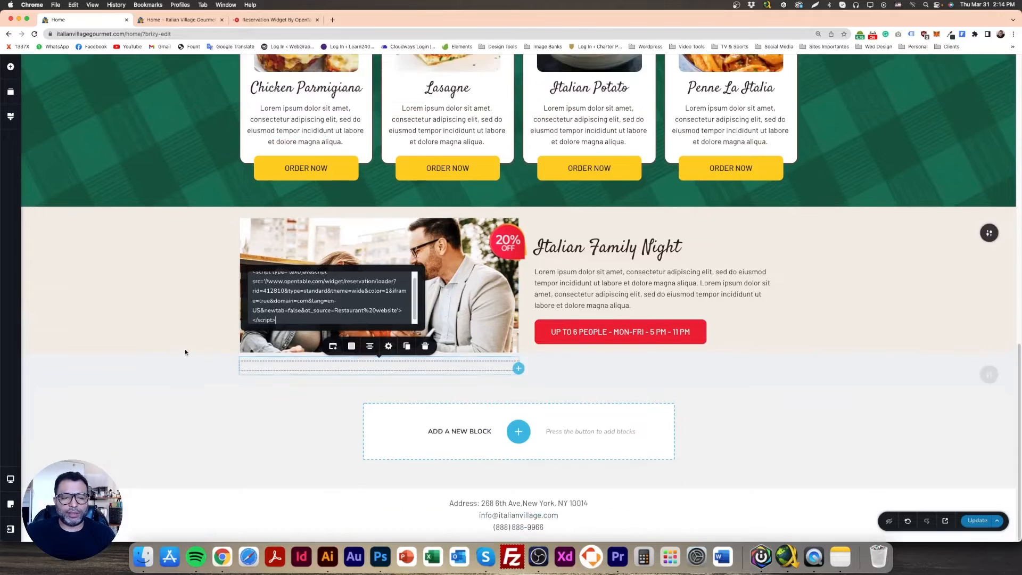
left_click(176, 380)
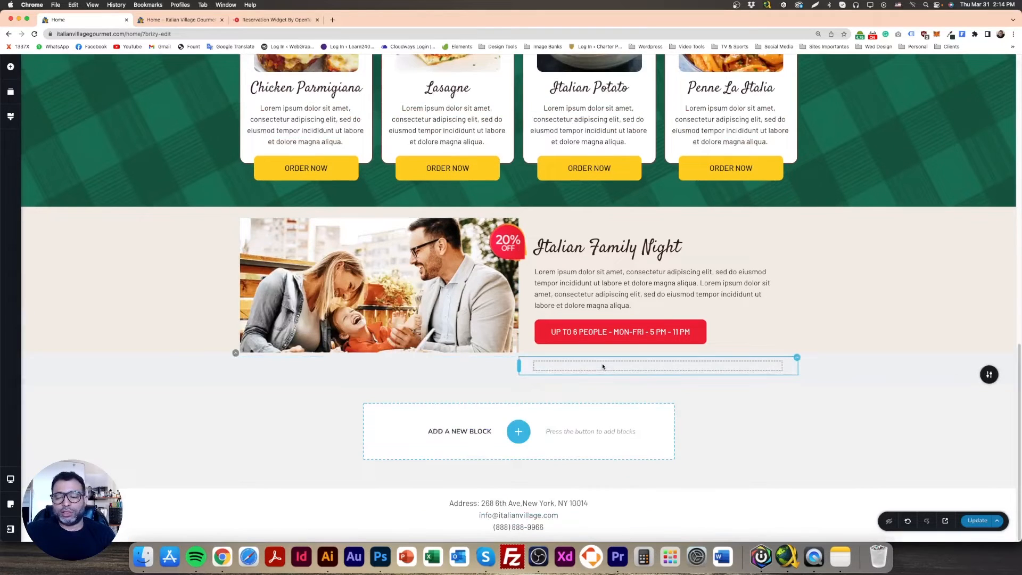
Delete the leftover blank element from the lower block's right column
left_click(603, 366)
left_click(676, 346)
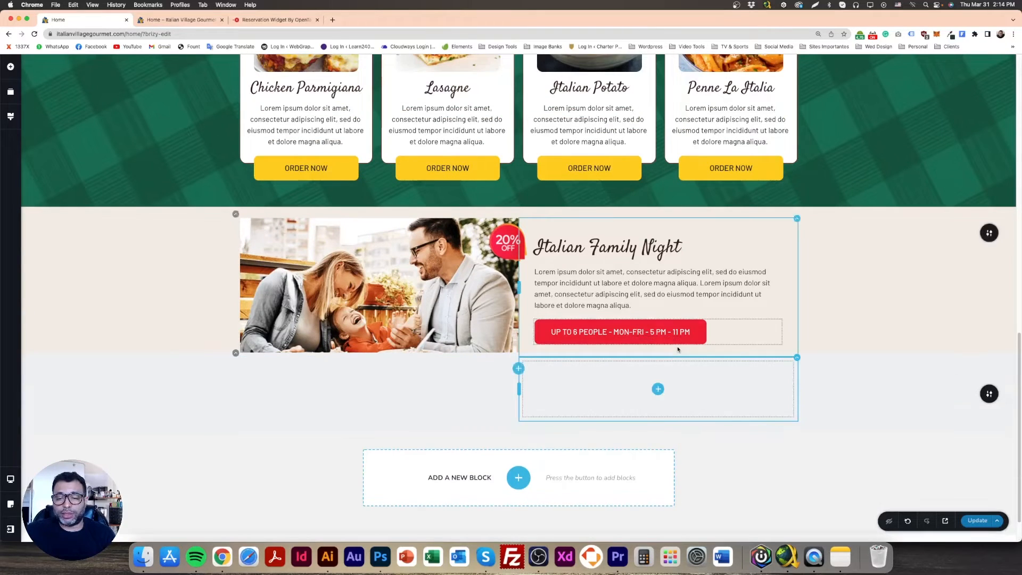
Add an Image element to the lower block's empty right column and fill it with pizza_isolated.png from the media library
left_click(658, 388)
left_click_drag(52, 169, 657, 450)
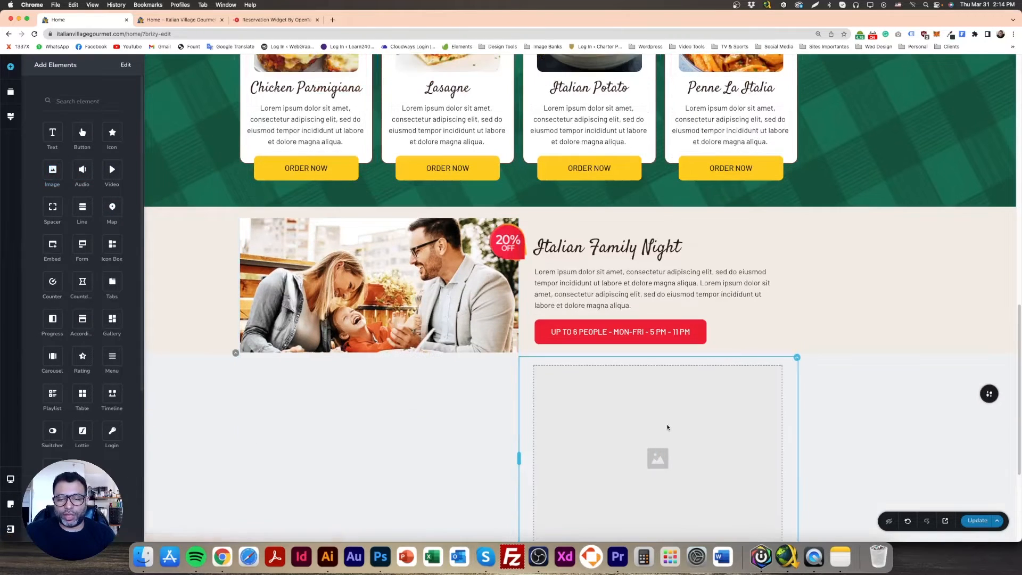
left_click(603, 350)
left_click(611, 267)
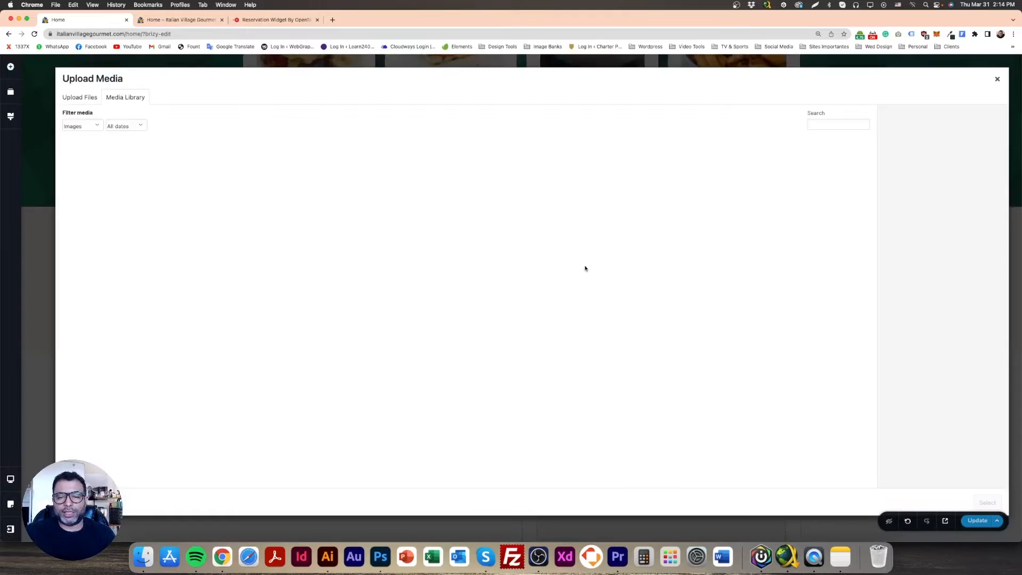
left_click(121, 154)
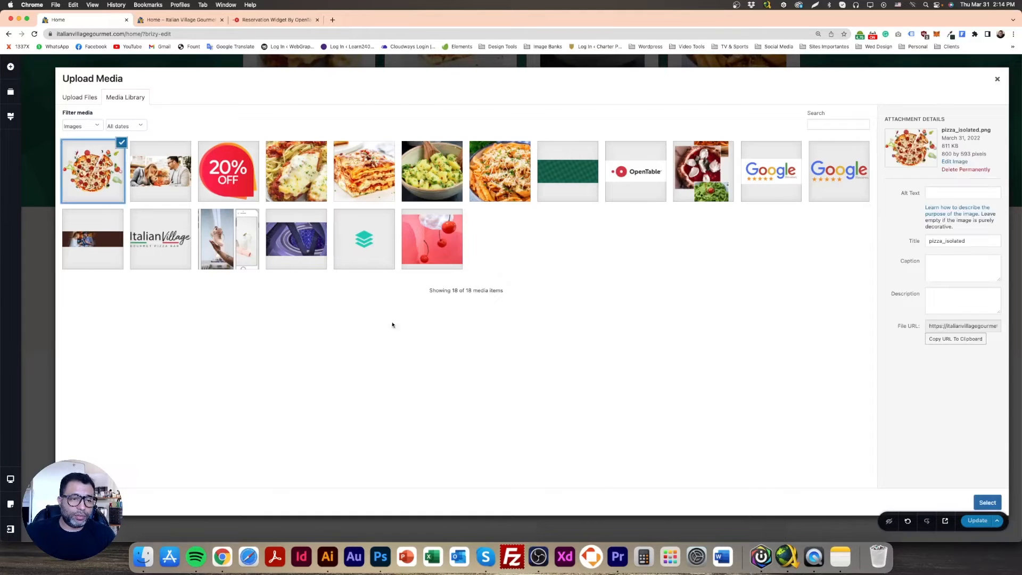
left_click(984, 502)
scroll(746, 373, "down", 3)
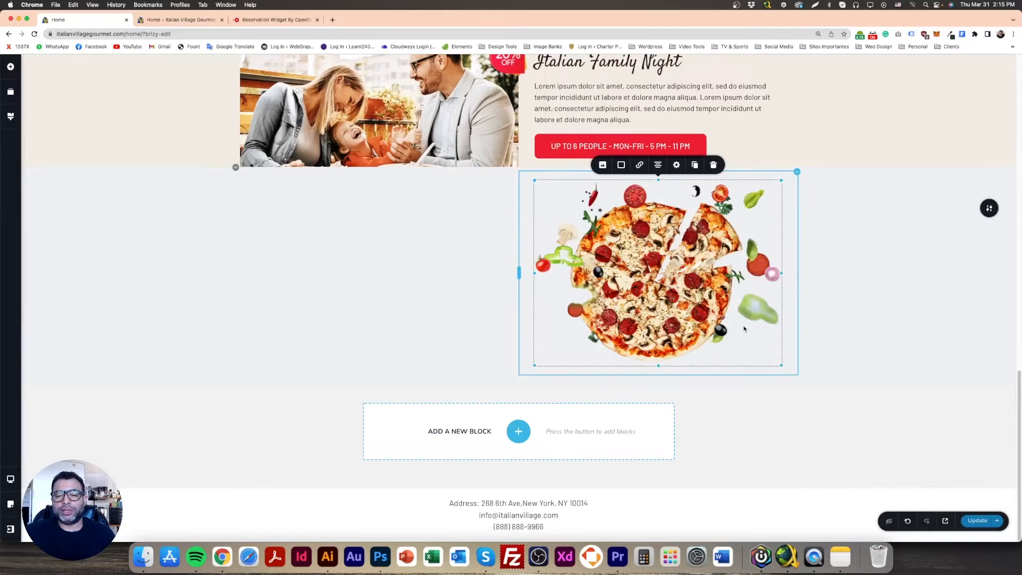
Shrink the pizza image to about half the column's width and align it to the left
left_click_drag(780, 365, 719, 327)
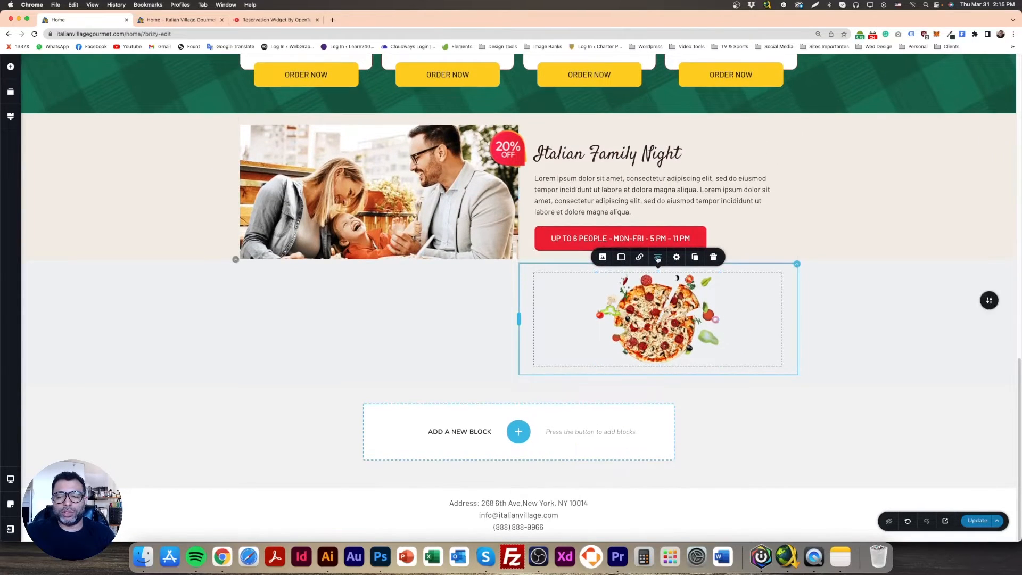
left_click(658, 259)
left_click(658, 259)
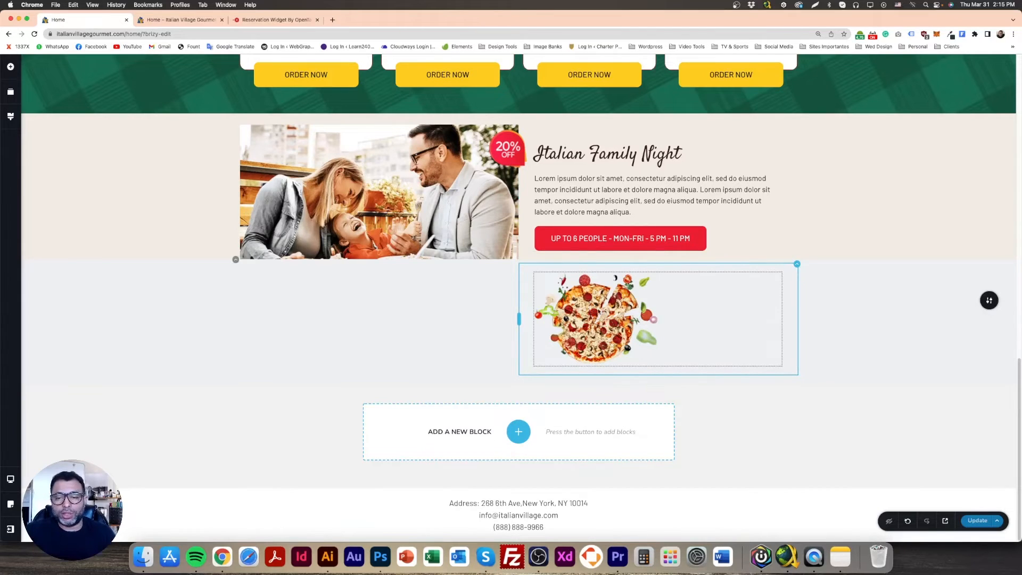
left_click(621, 309)
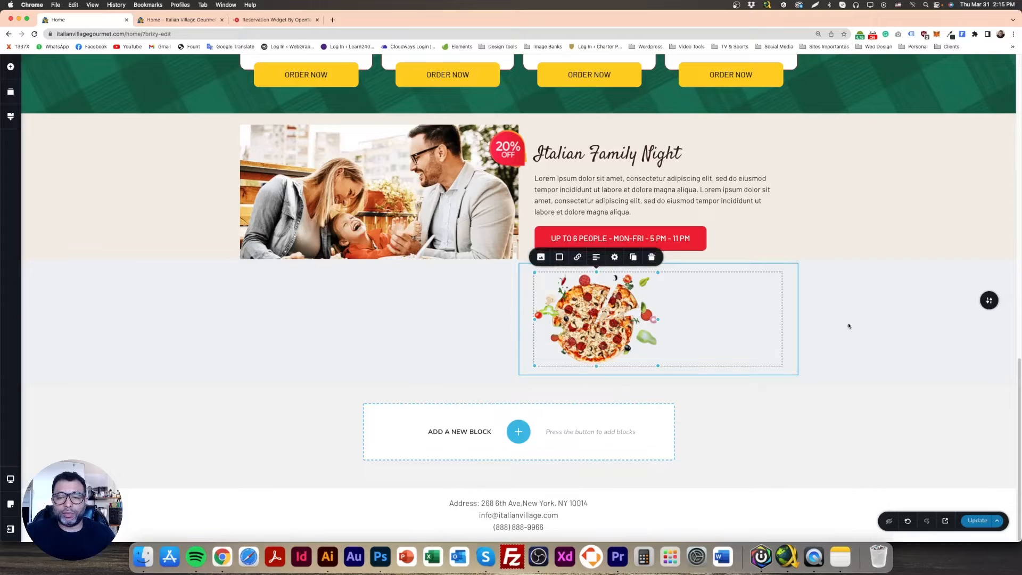
left_click(870, 328)
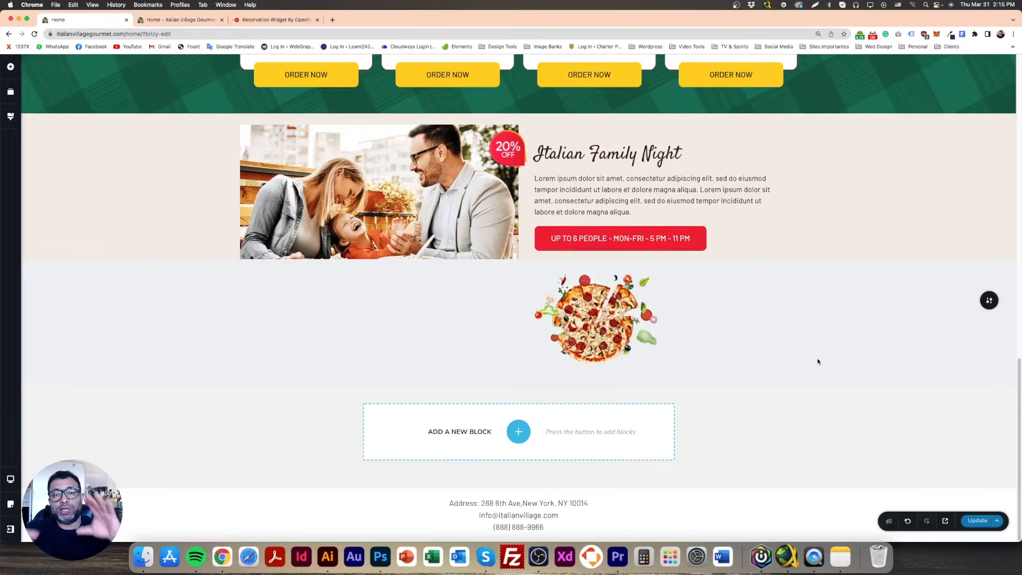
Save the page and reload the home page preview to check the reservation block
key("super+s")
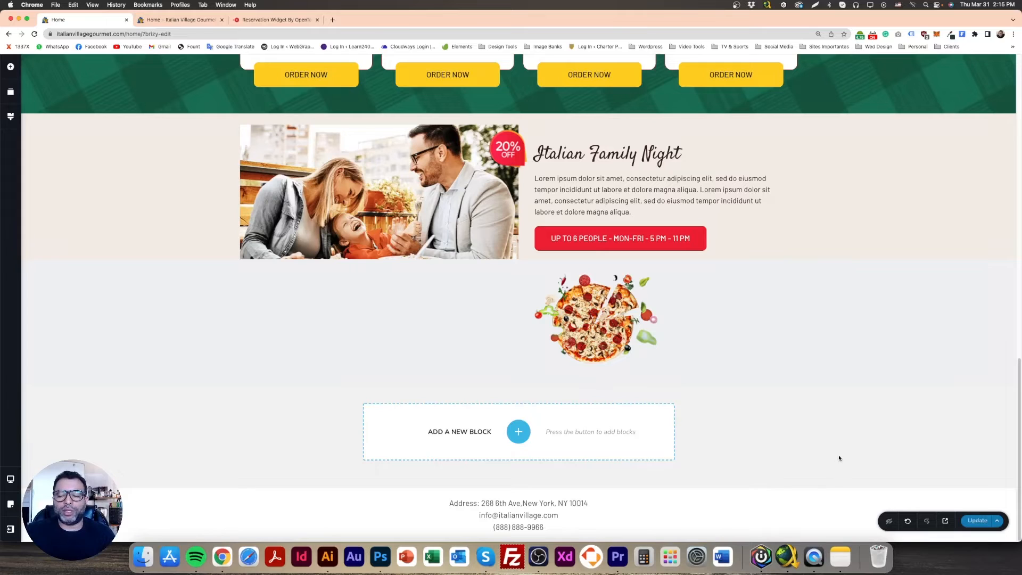
left_click(179, 19)
key("super+r")
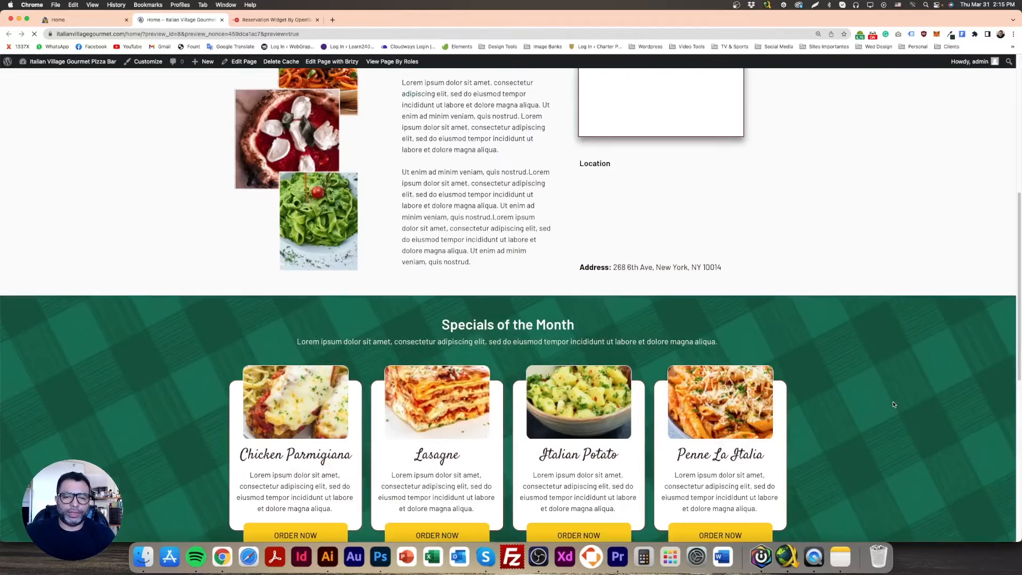
scroll(893, 402, "down", 8)
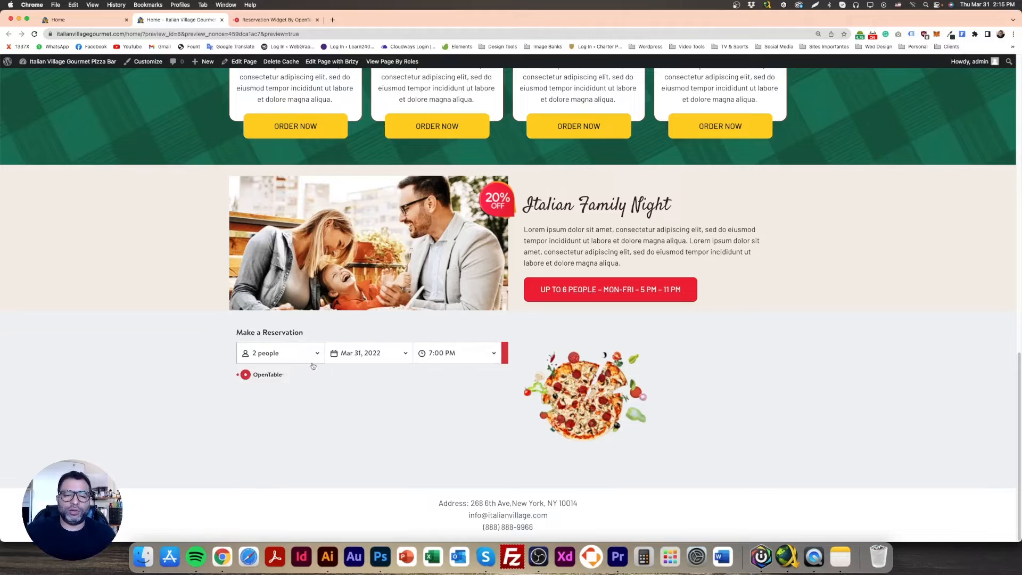
Compare the reservation form in the Photoshop design with the OpenTable widget's configuration options and return to the page preview
left_click(378, 558)
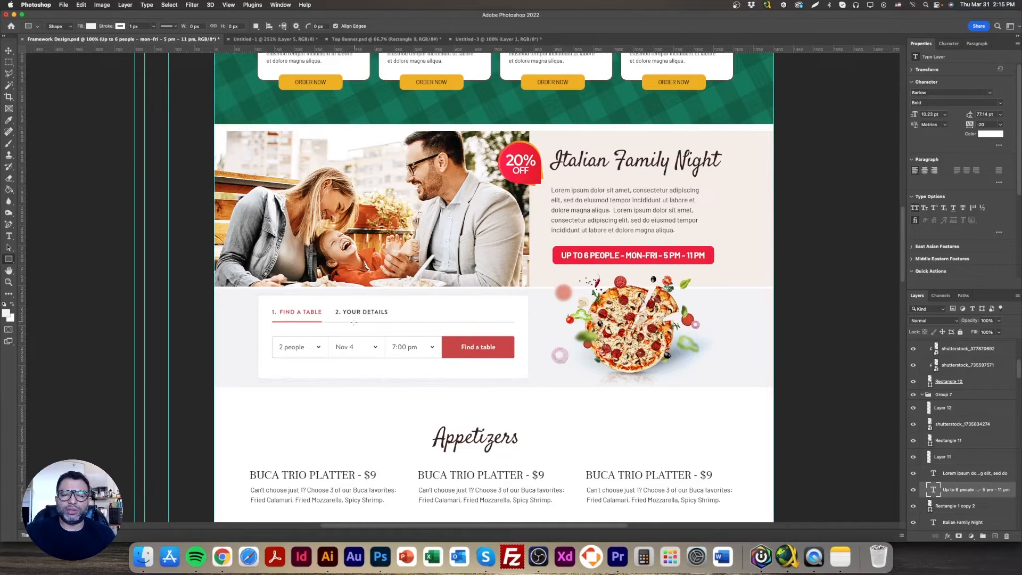
left_click(222, 556)
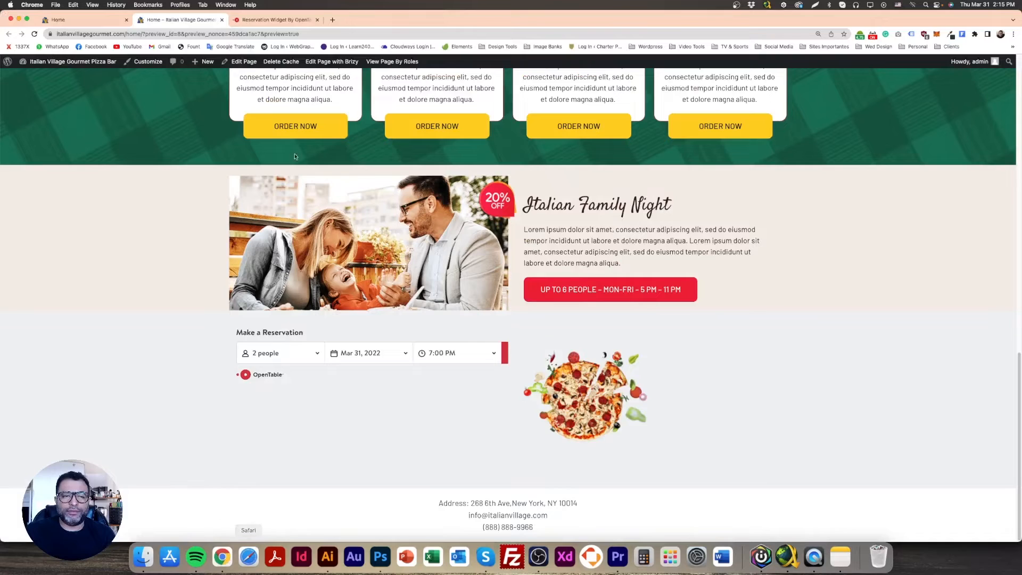
left_click(257, 21)
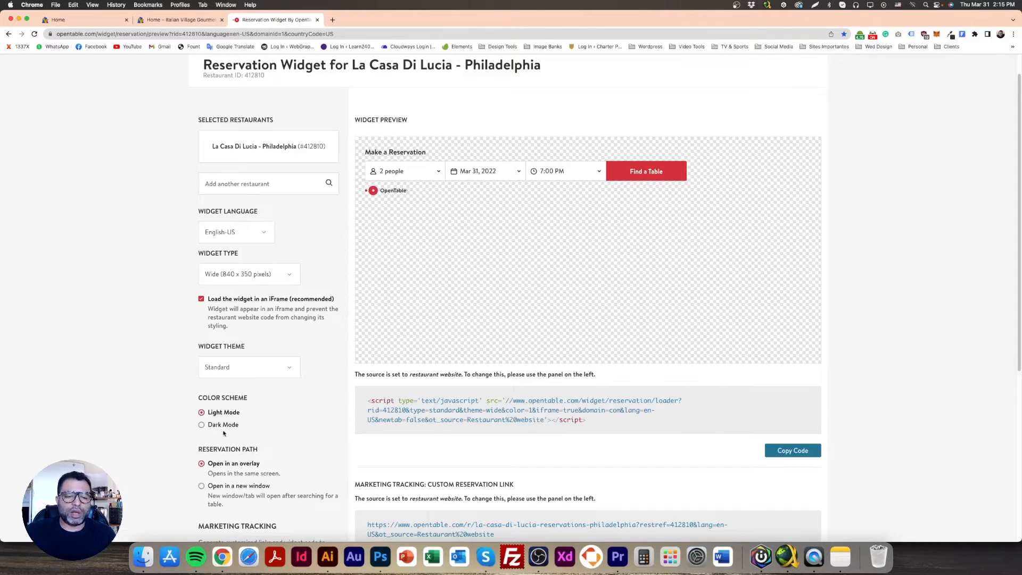
scroll(308, 434, "down", 5)
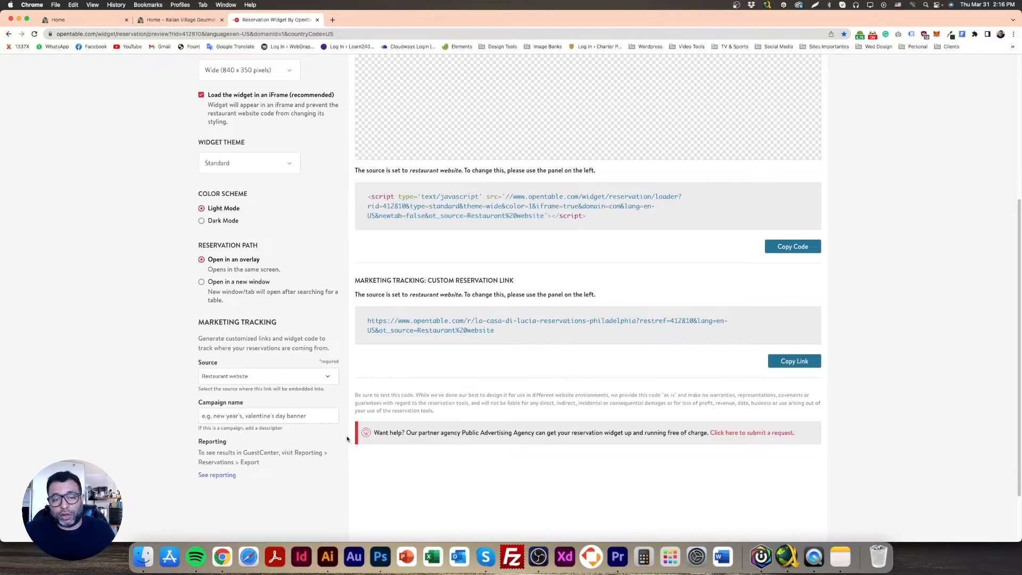
left_click(380, 556)
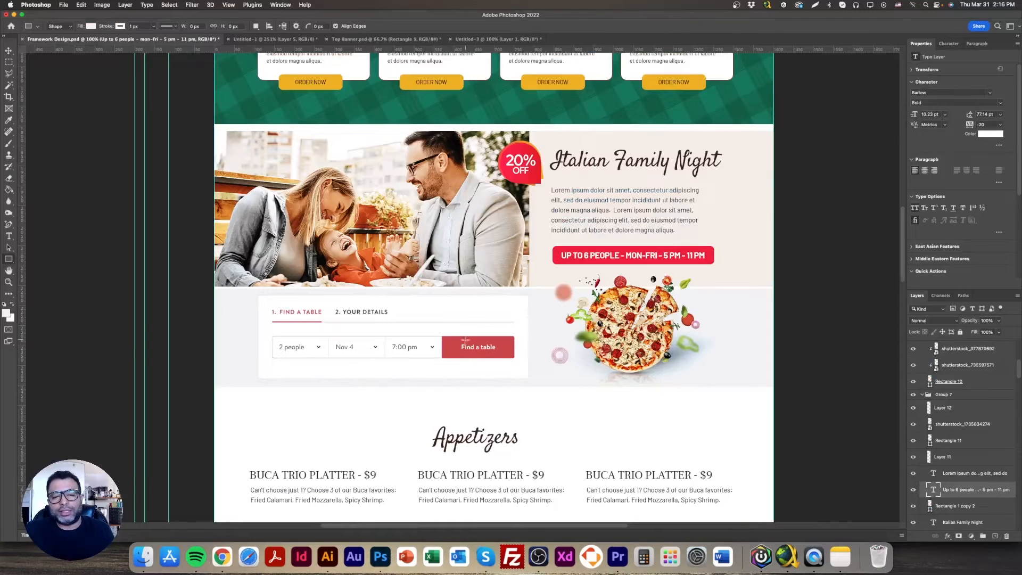
left_click(222, 556)
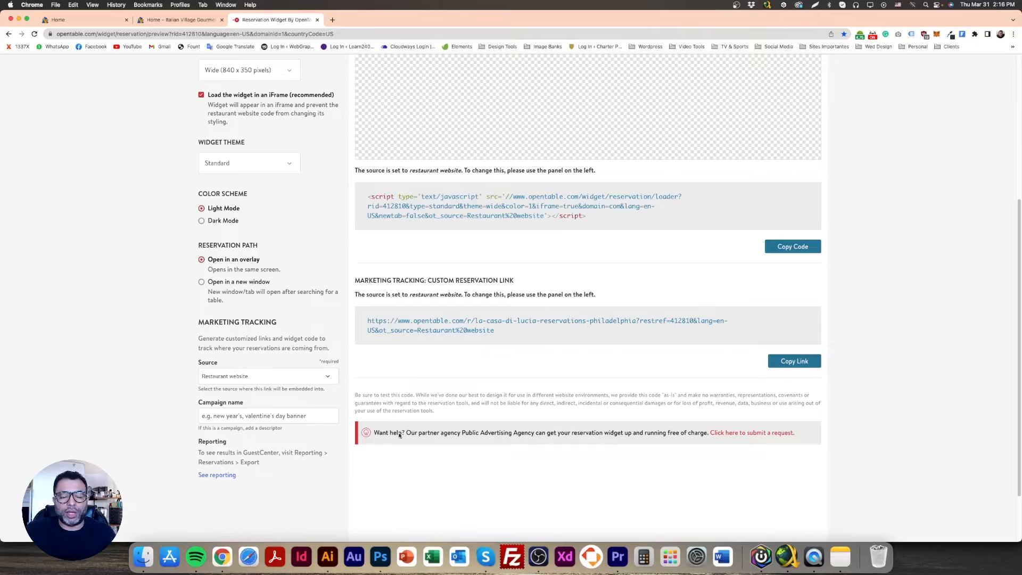
left_click(184, 21)
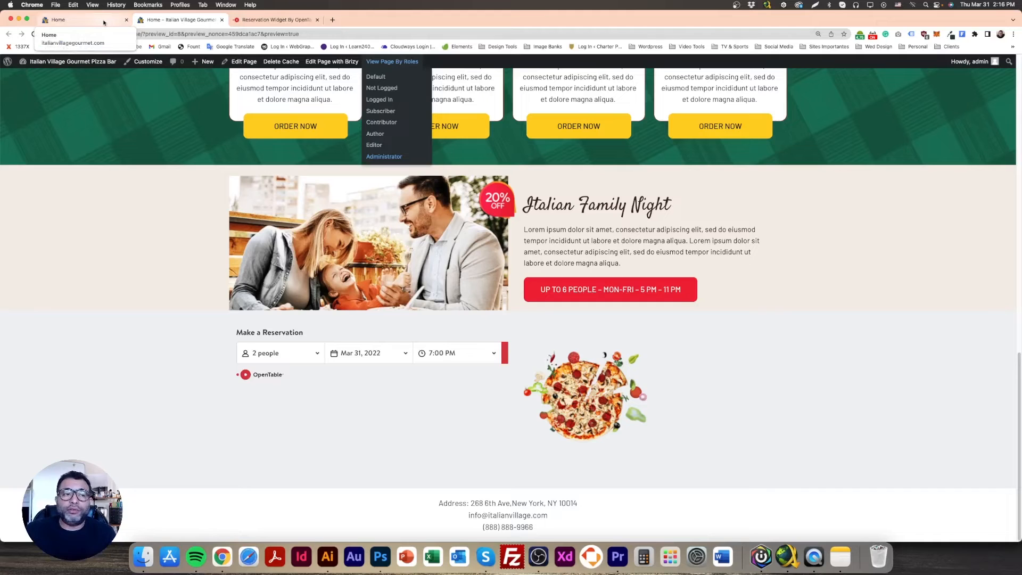
In the page editor, shrink the pizza image to 23% width and give it a negative top margin
left_click(104, 22)
left_click(630, 338)
mouse_move(626, 333)
left_mouse_down()
mouse_move(626, 347)
mouse_move(611, 344)
left_mouse_up()
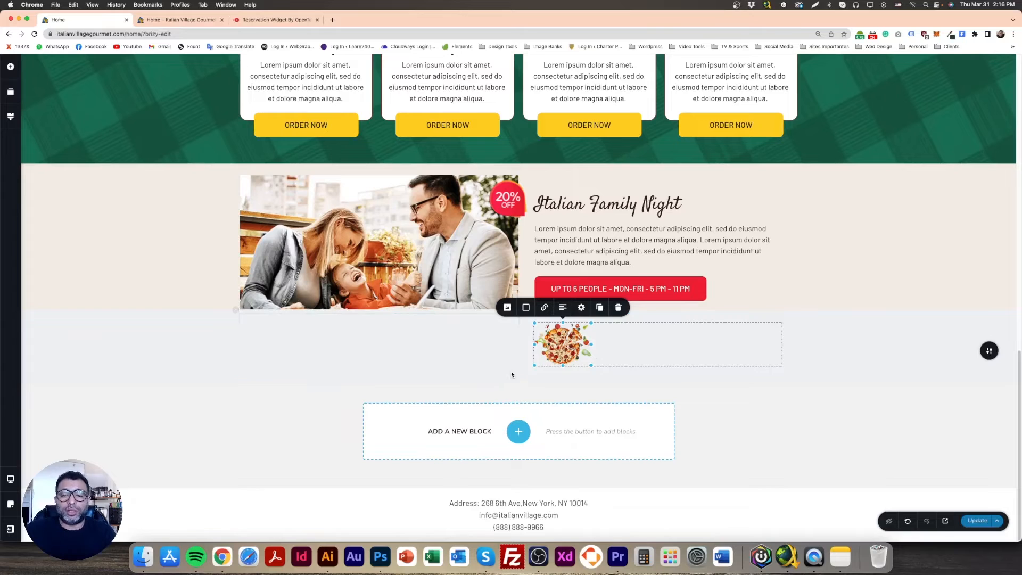
left_click(584, 310)
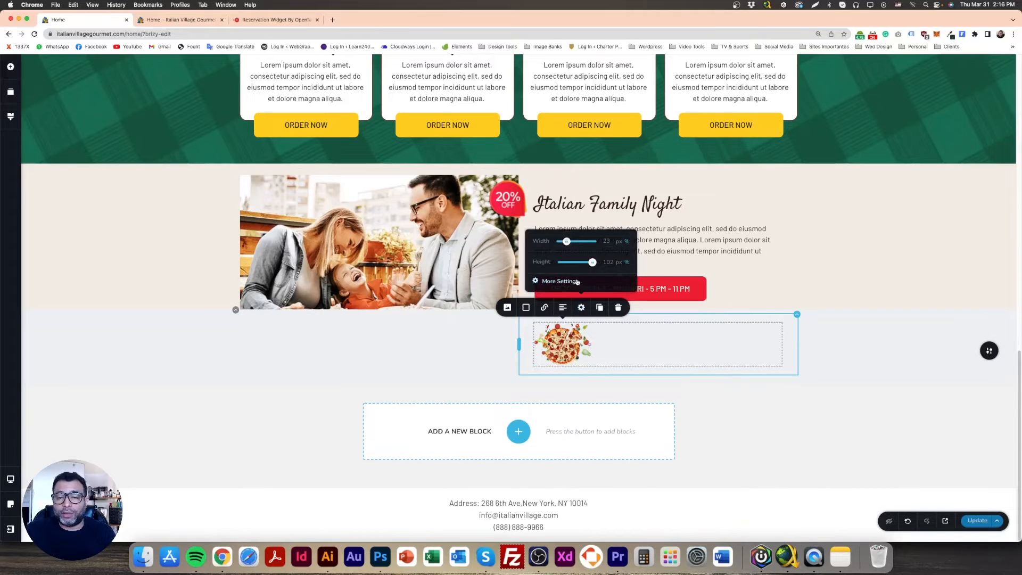
left_click(558, 281)
left_click_drag(952, 187, 944, 187)
left_click(811, 285)
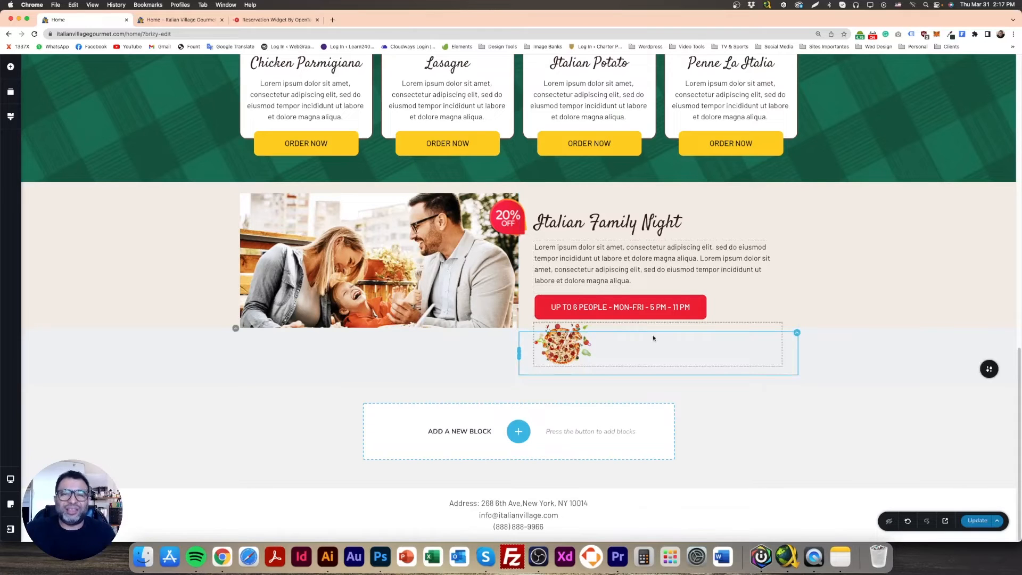
Update the page and reload the preview to check the widget beside the smaller pizza image
left_click(977, 520)
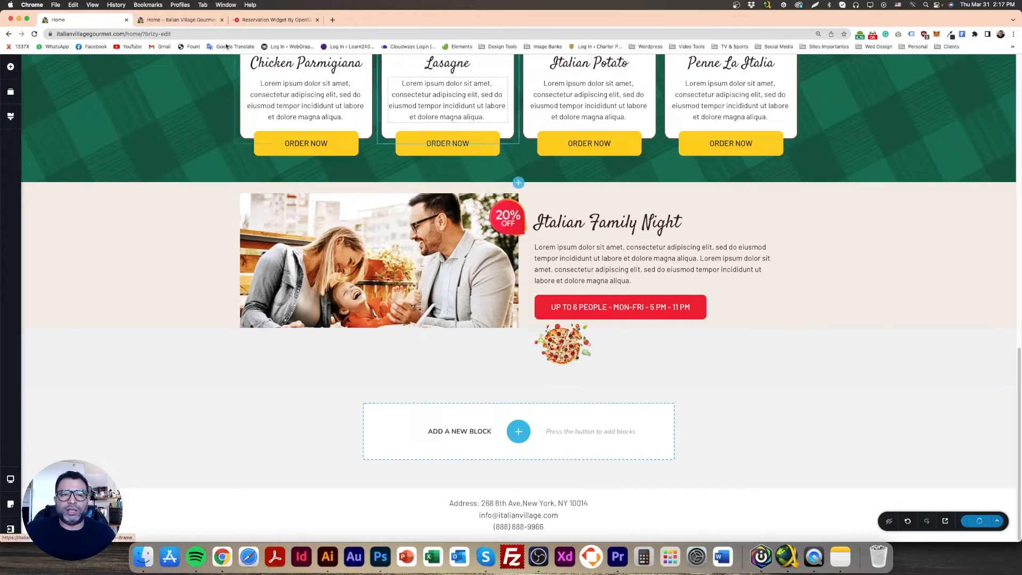
left_click(203, 20)
left_click(34, 35)
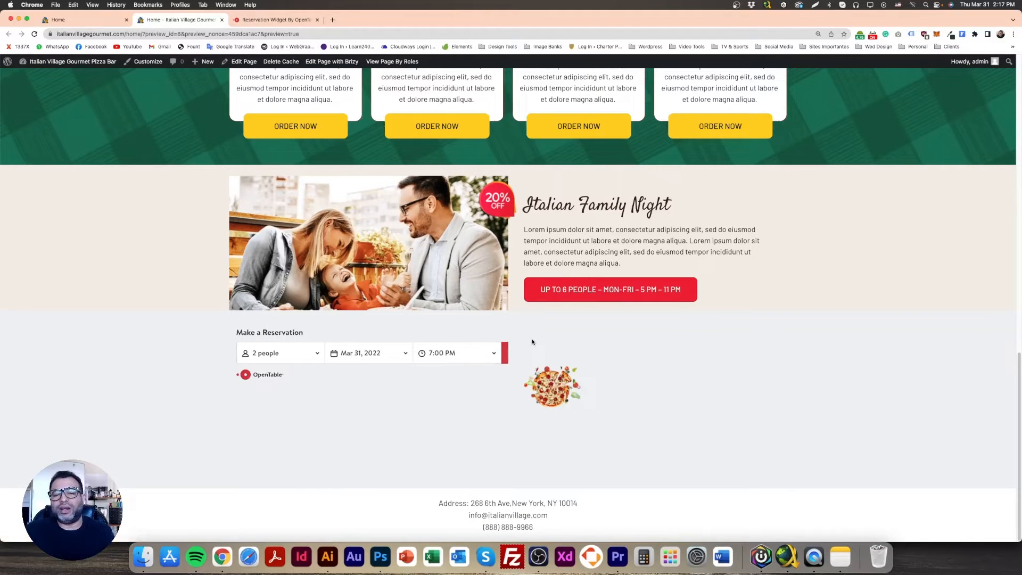
Return to the page editor, delete the pizza image and remove the lower block's emptied right column
key("super+1")
left_click(589, 345)
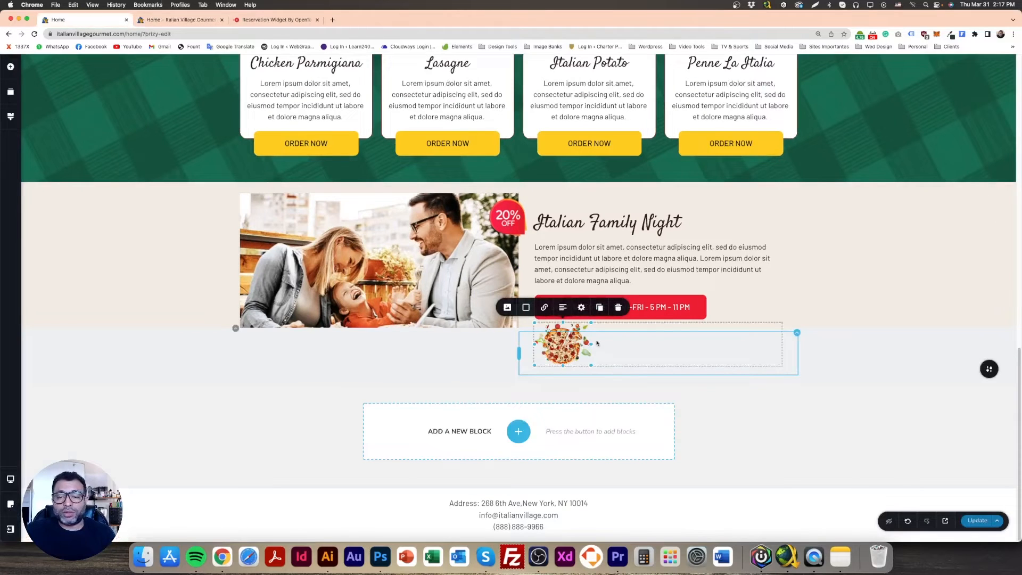
key("Delete")
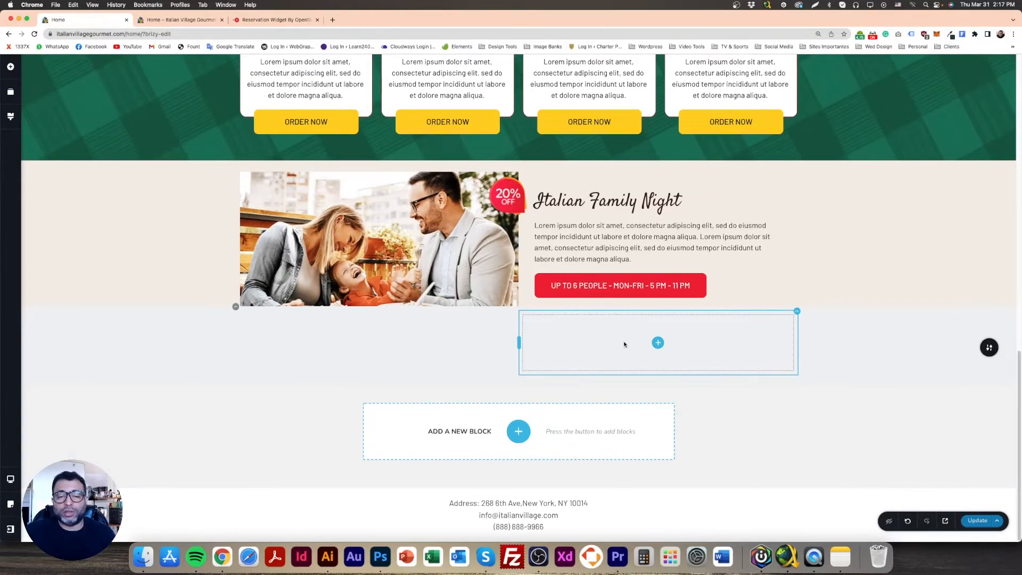
left_click(797, 311)
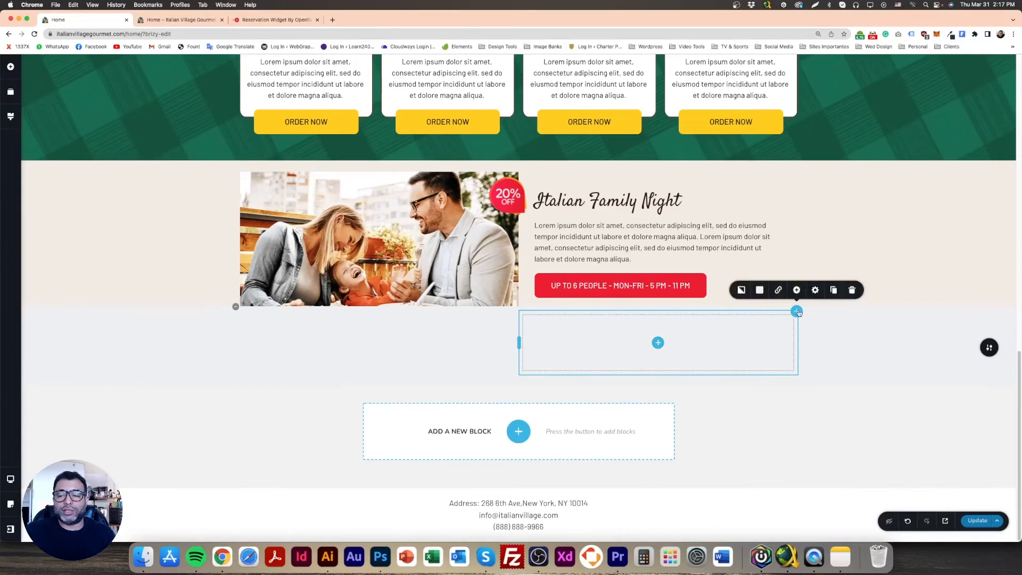
left_click(851, 292)
left_click(568, 366)
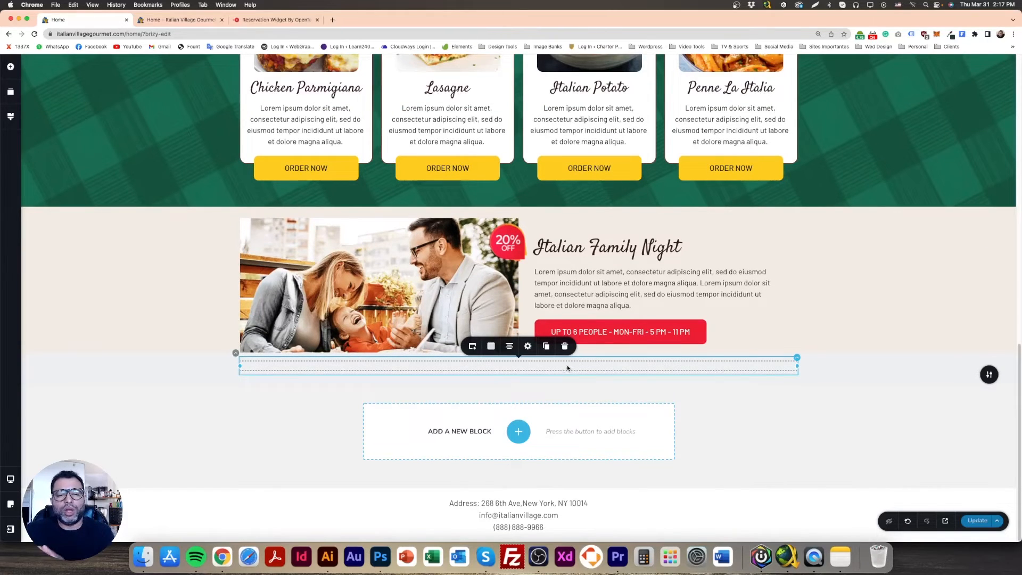
Update the page and reload the preview to check the full-width reservation widget
left_click(977, 520)
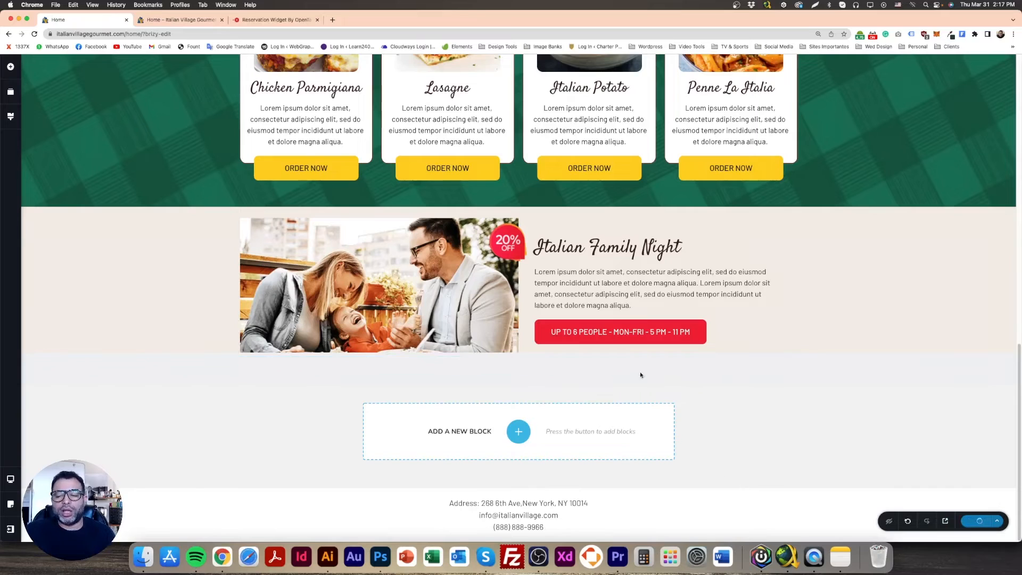
left_click(178, 20)
left_click(35, 34)
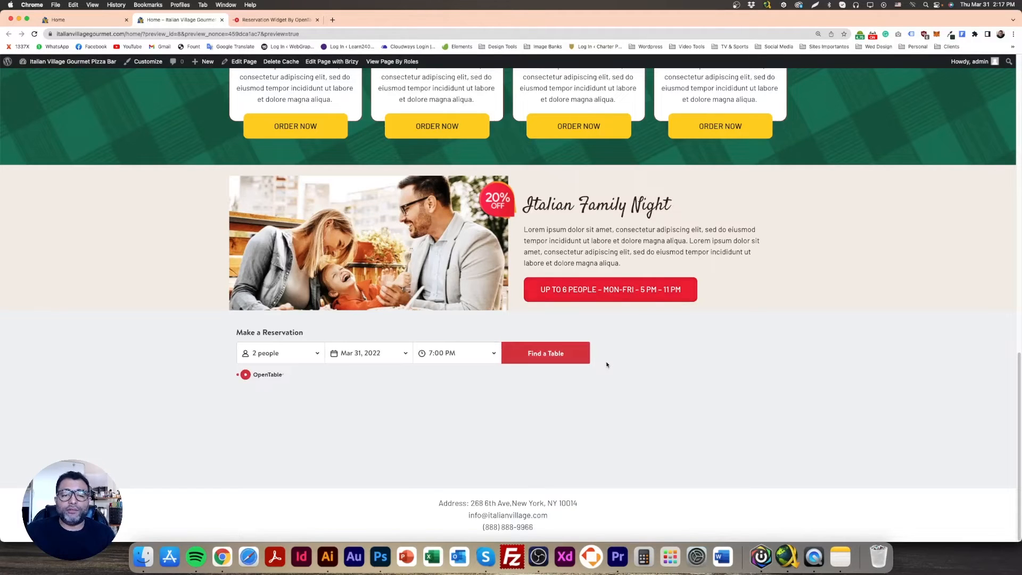
Return to the page editor, delete the red button from the Italian Family Night block and update the page
left_click(75, 19)
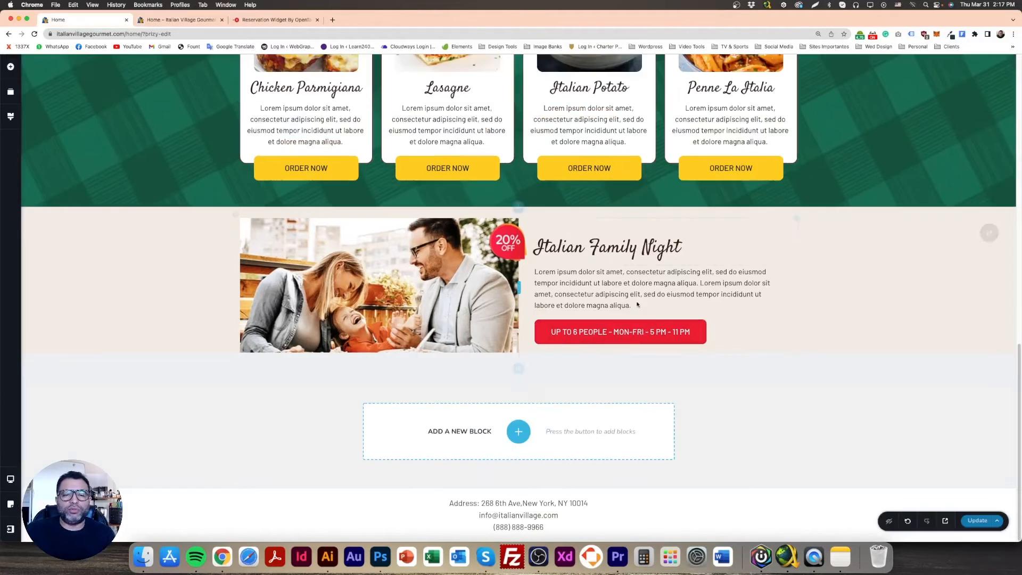
left_click(686, 327)
key("Delete")
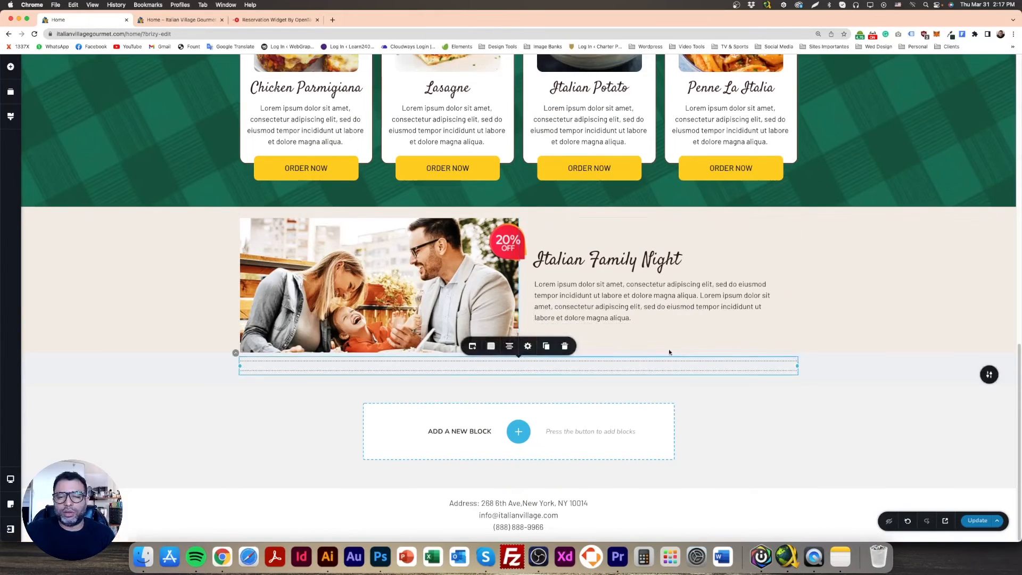
left_click(981, 523)
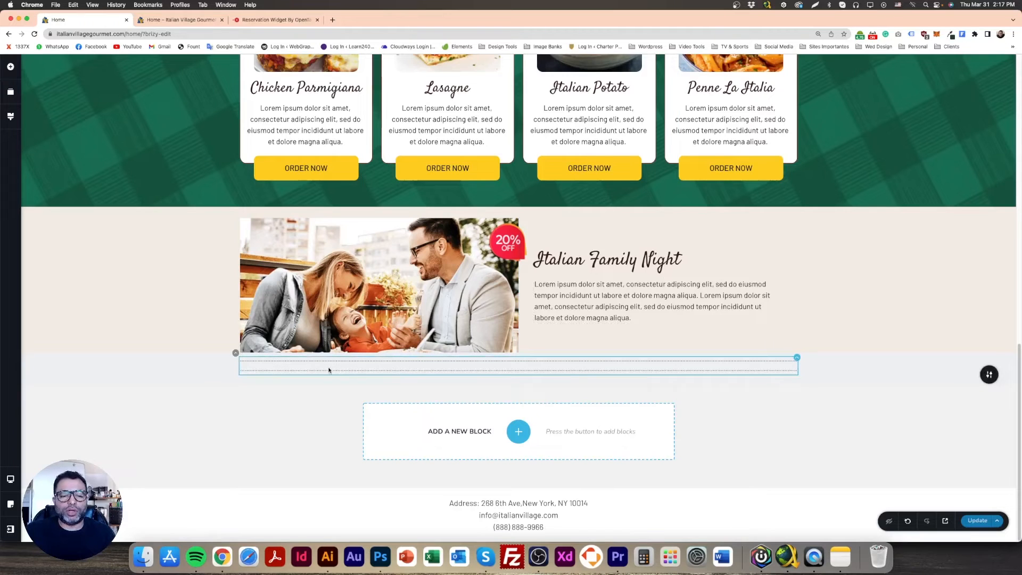
Move the reservation embed from the lower block under the Italian Family Night paragraph, update the page and check the reloaded preview
left_click_drag(312, 367, 589, 365)
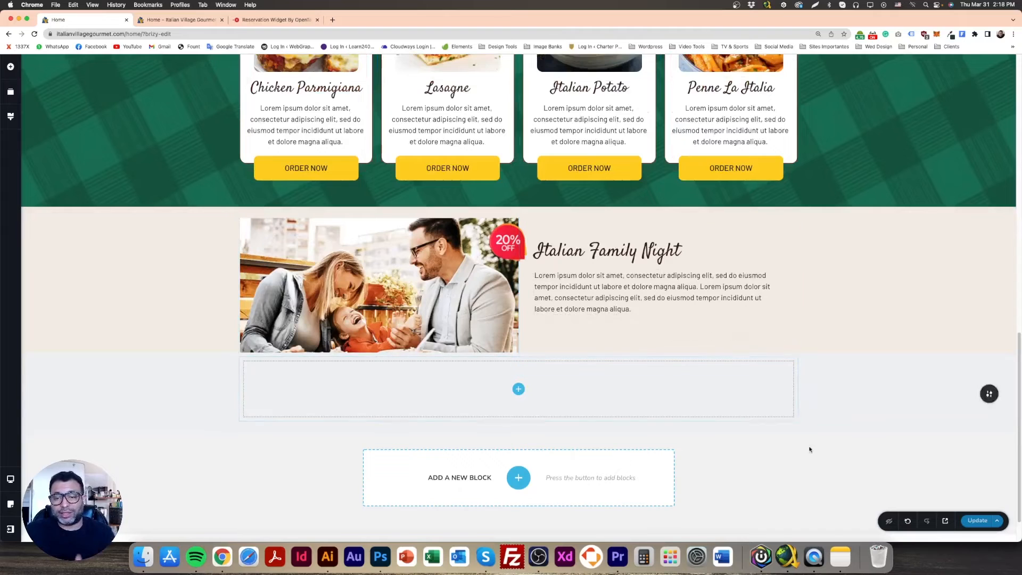
left_click(962, 521)
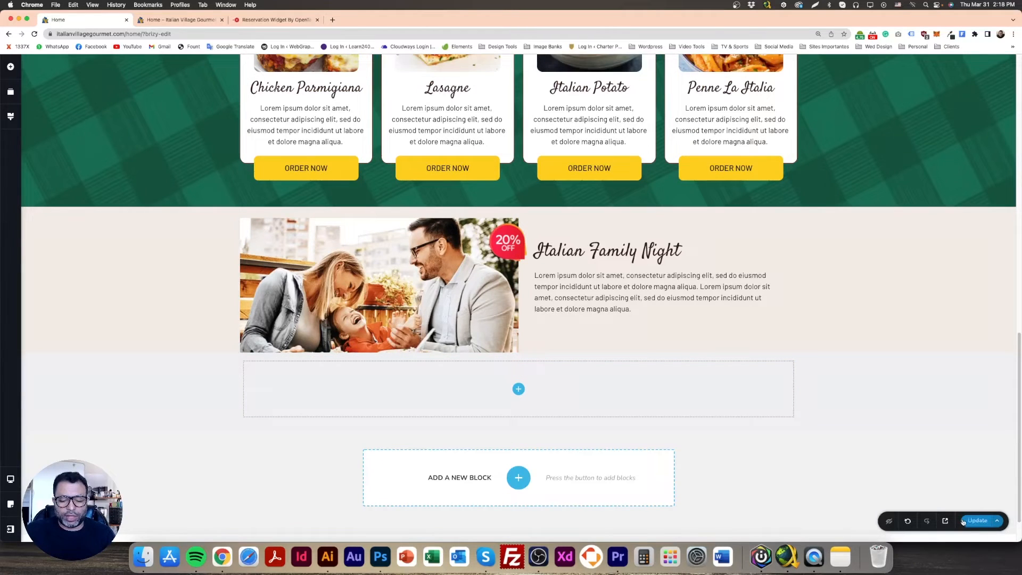
left_click(180, 21)
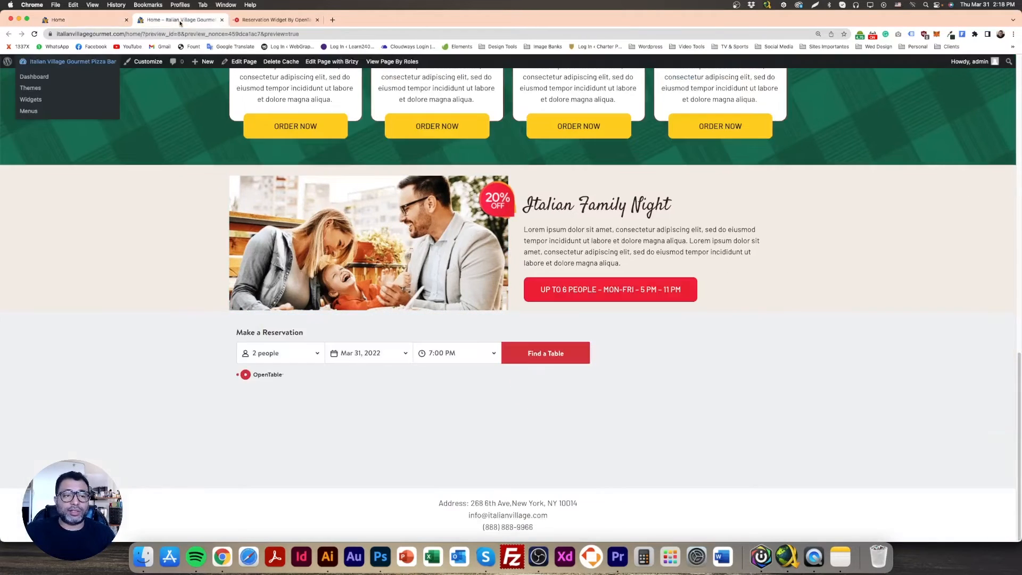
left_click(34, 34)
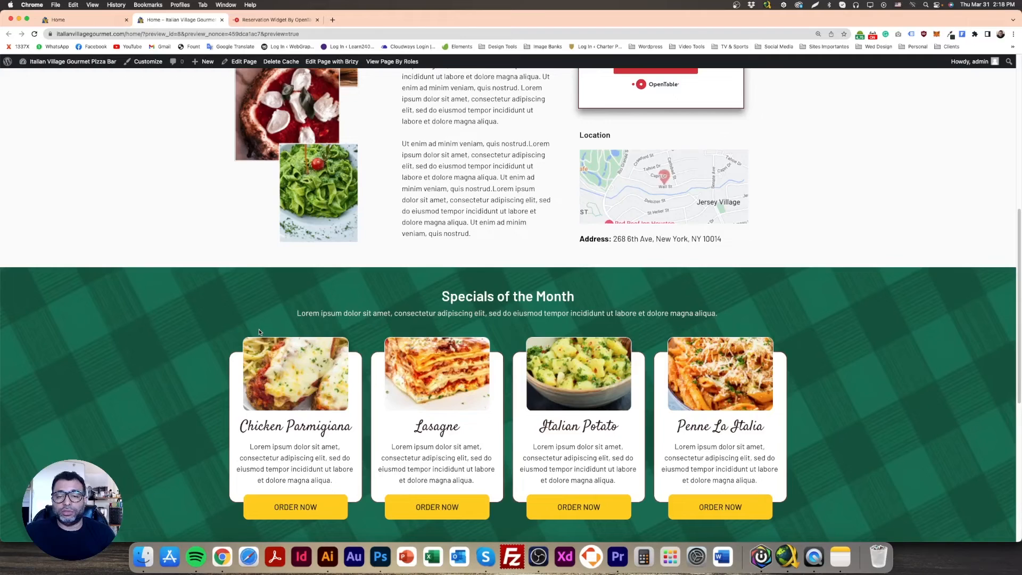
scroll(260, 332, "down", 6)
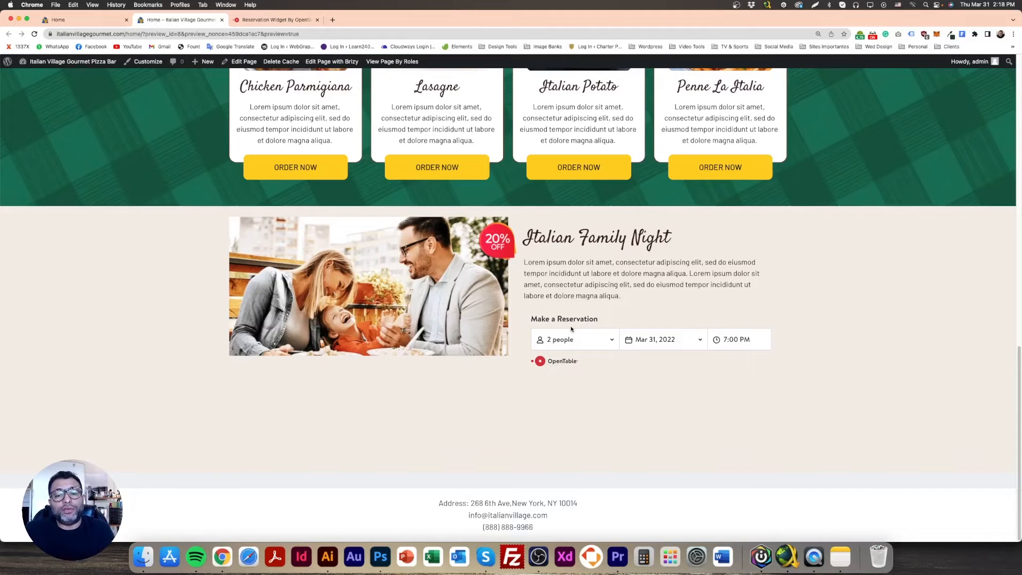
Return to the page editor and delete the empty block below the Italian Family Night block
left_click(85, 20)
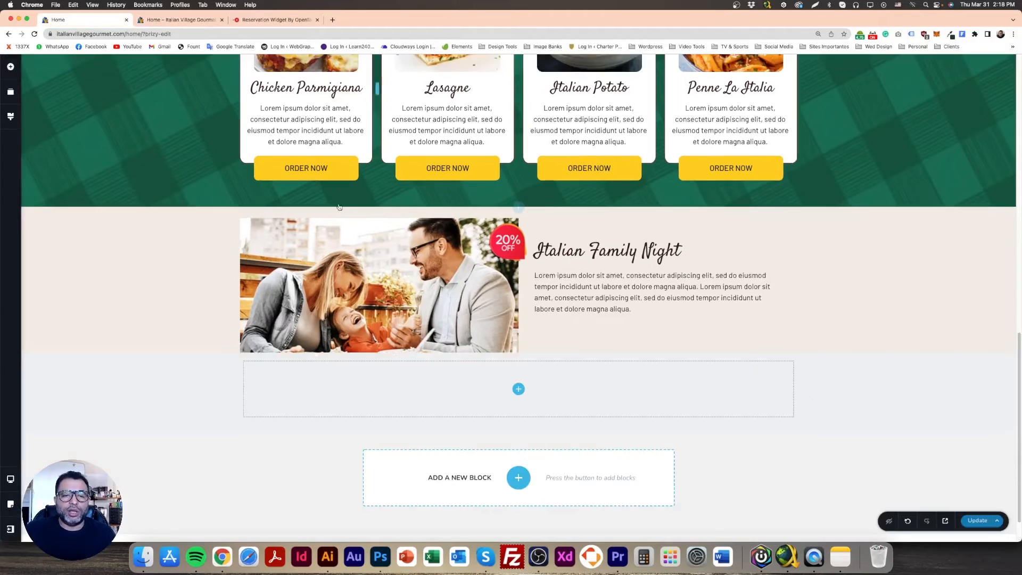
left_click(568, 326)
left_click(566, 336)
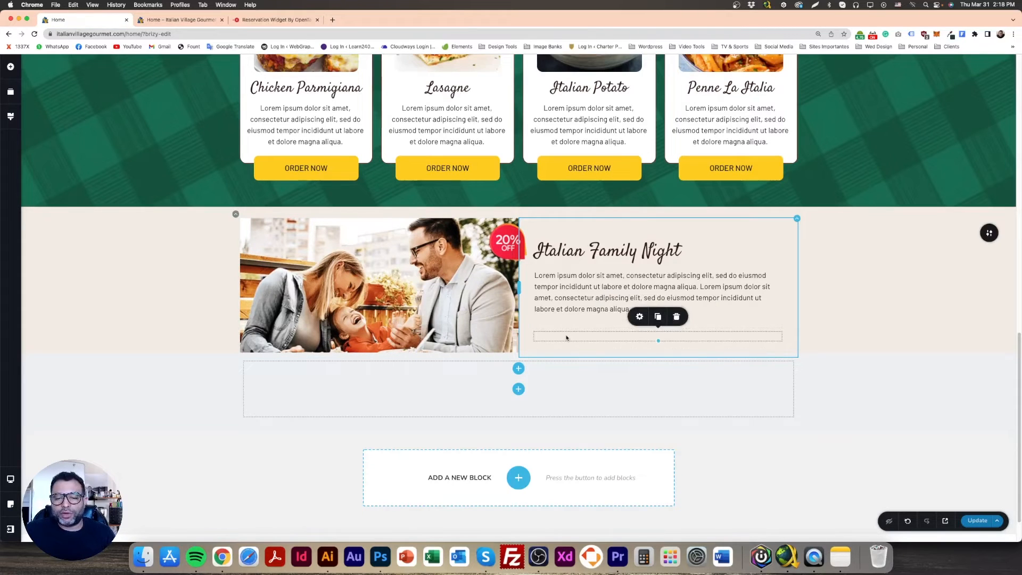
left_click(179, 21)
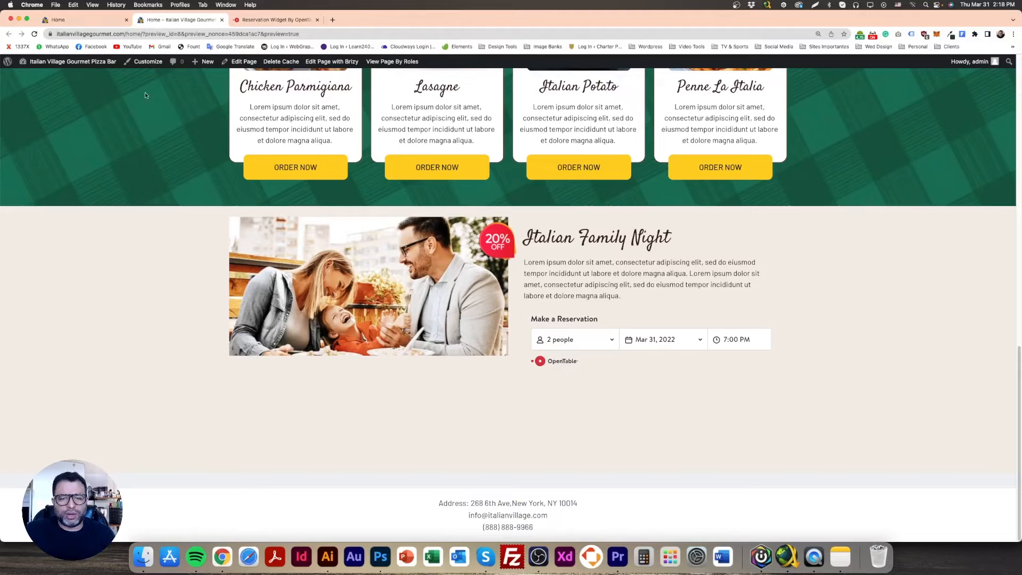
left_click(108, 22)
left_click(351, 298)
mouse_move(379, 355)
left_mouse_down()
mouse_move(380, 372)
mouse_move(381, 358)
left_mouse_up()
left_click(555, 388)
key("Delete")
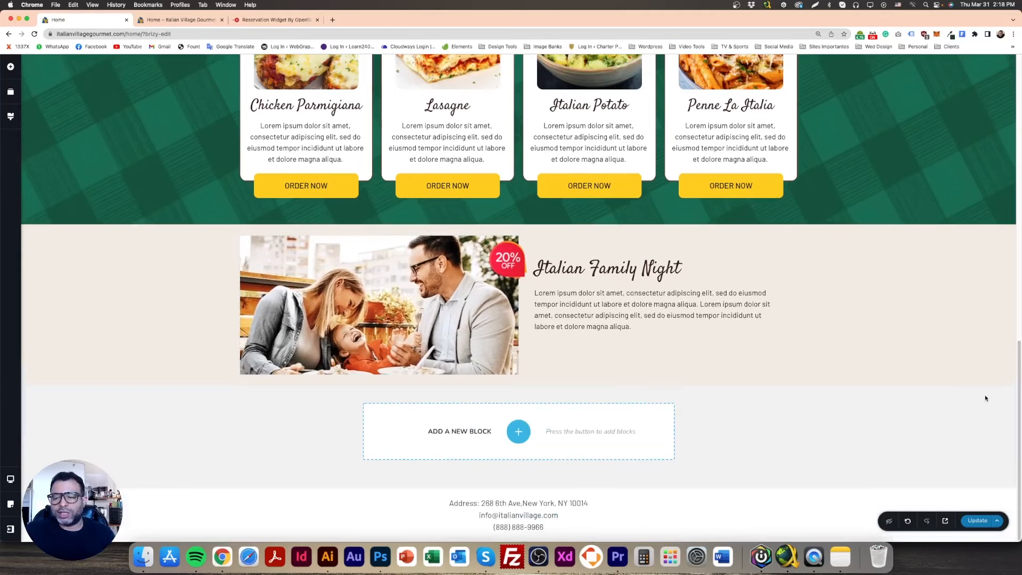
Move the spacer between the Italian Family Night paragraph and the reservation embed, and update the page
left_click(591, 356)
left_click(595, 340)
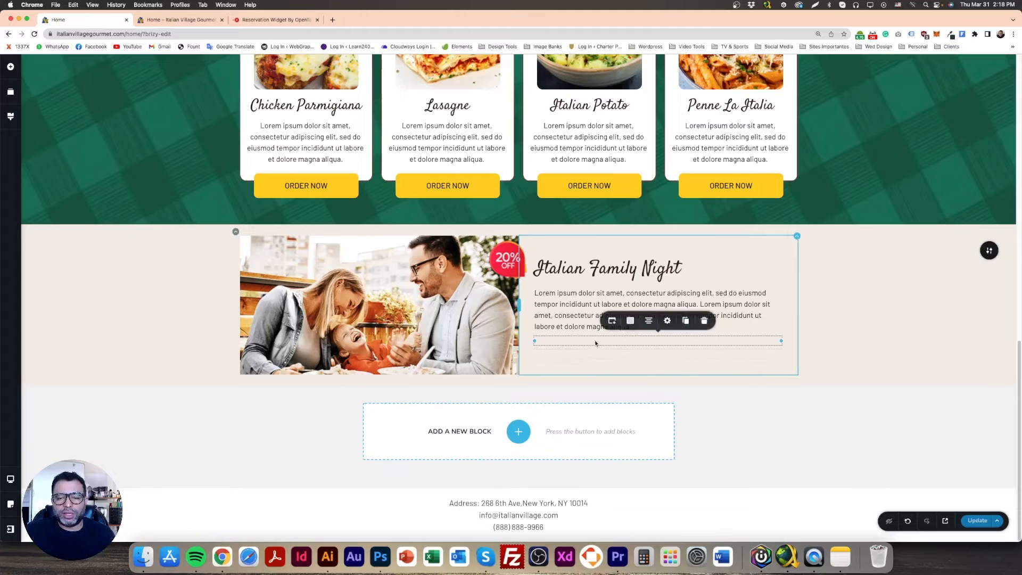
key("Delete")
mouse_move(598, 358)
left_mouse_down()
mouse_move(597, 347)
mouse_move(595, 379)
mouse_move(625, 356)
left_mouse_up()
left_click(608, 341)
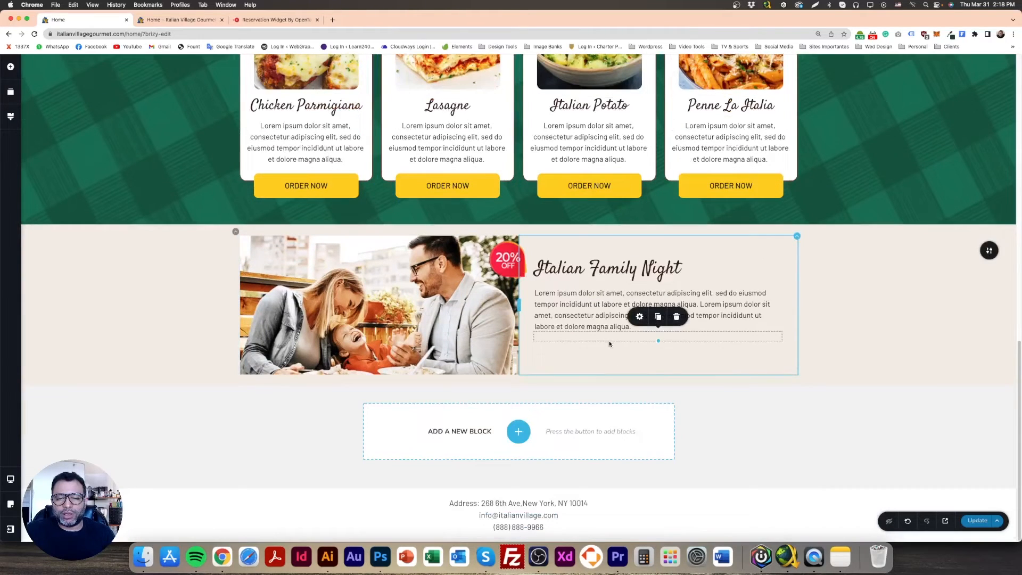
key("Delete")
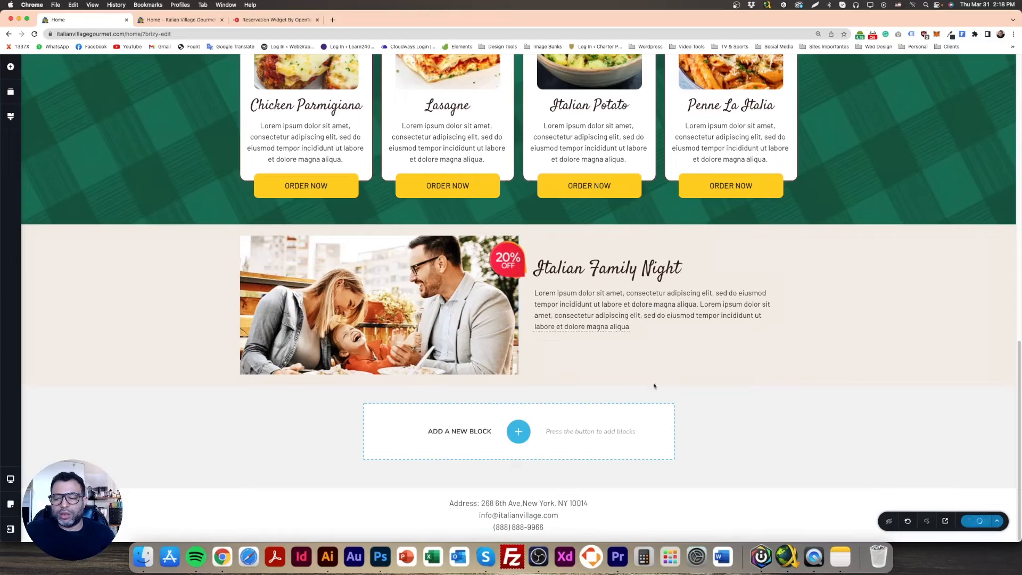
Reload the preview to check the spacing above the reservation widget in the Italian Family Night block
left_click(176, 20)
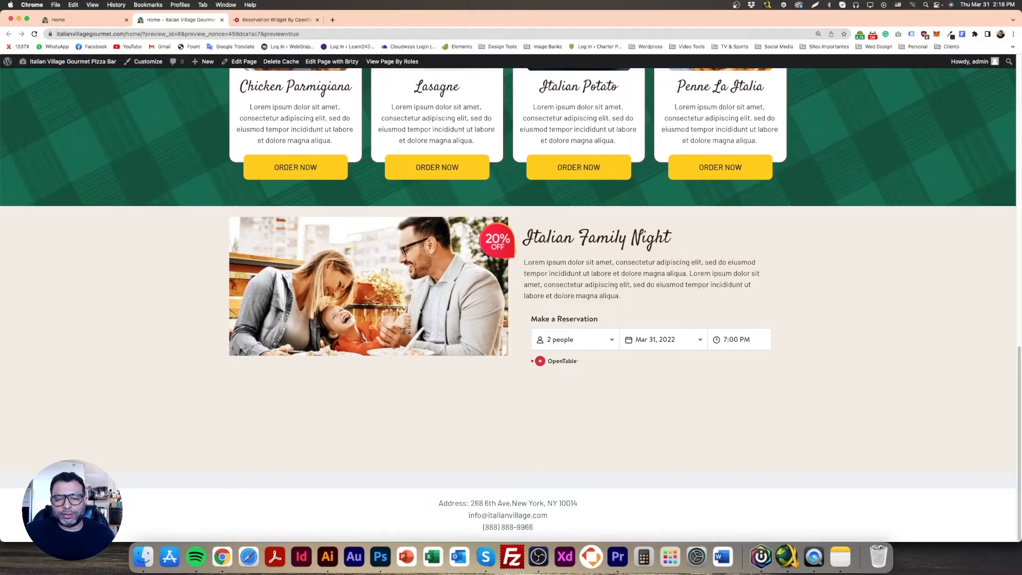
left_click(35, 34)
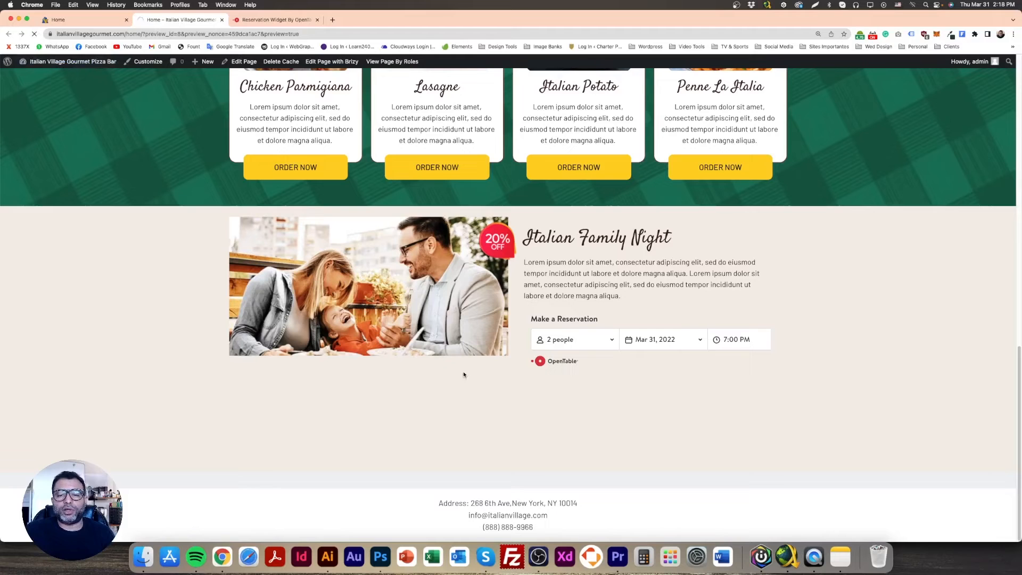
scroll(538, 419, "down", 13)
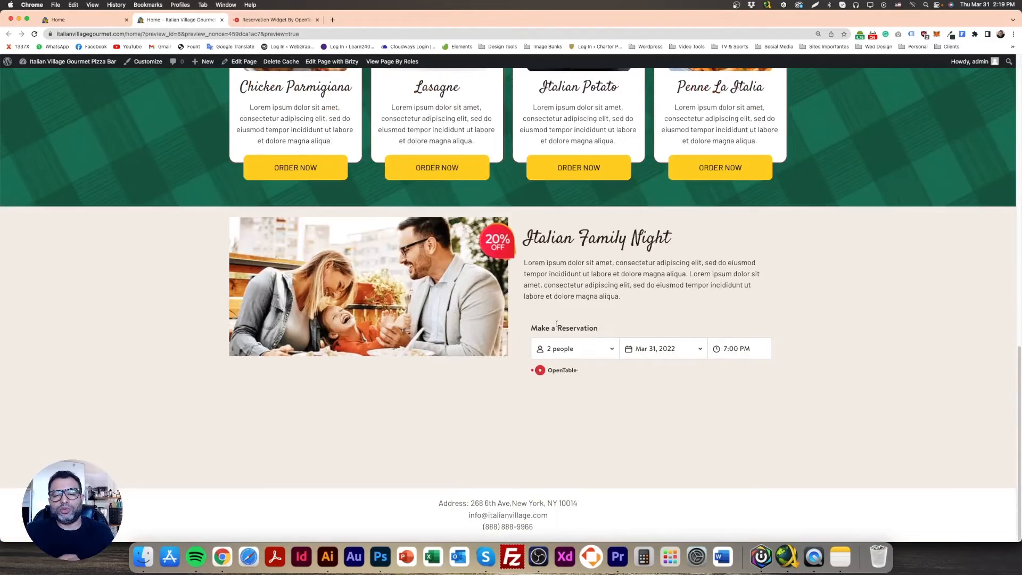
Return to the page editor and delete the spacer above the reservation embed
left_click(85, 20)
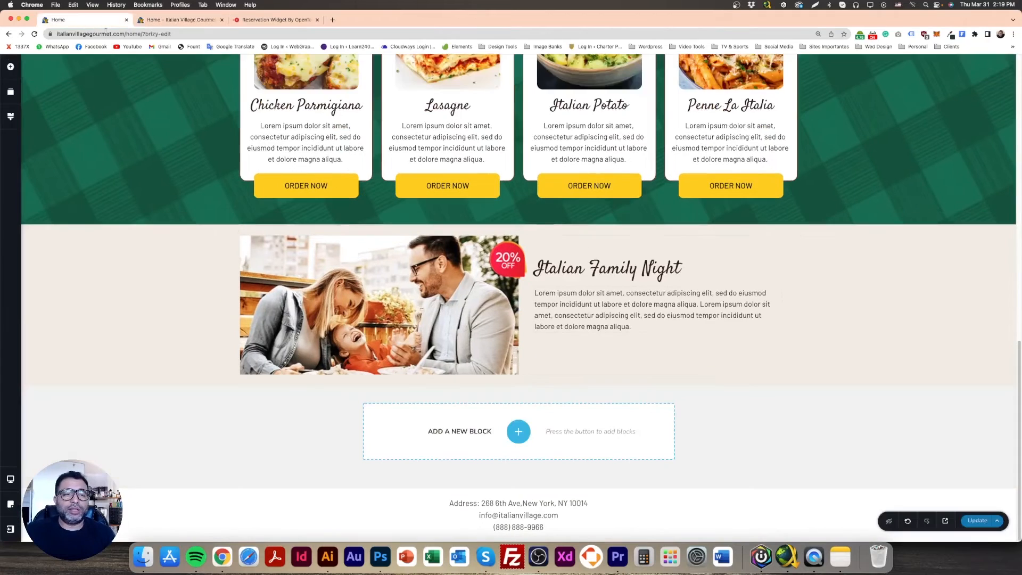
left_click(579, 339)
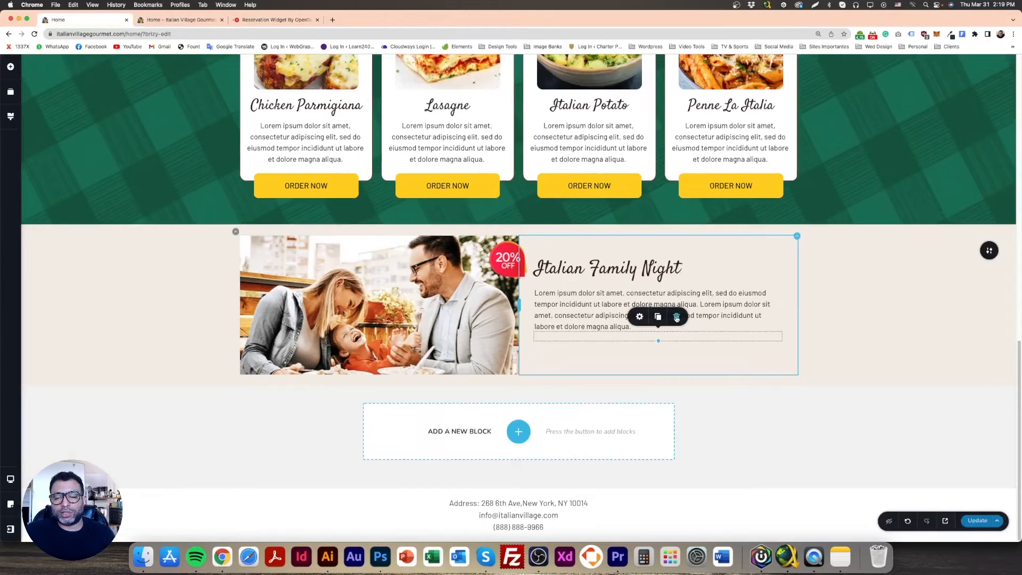
left_click(644, 351)
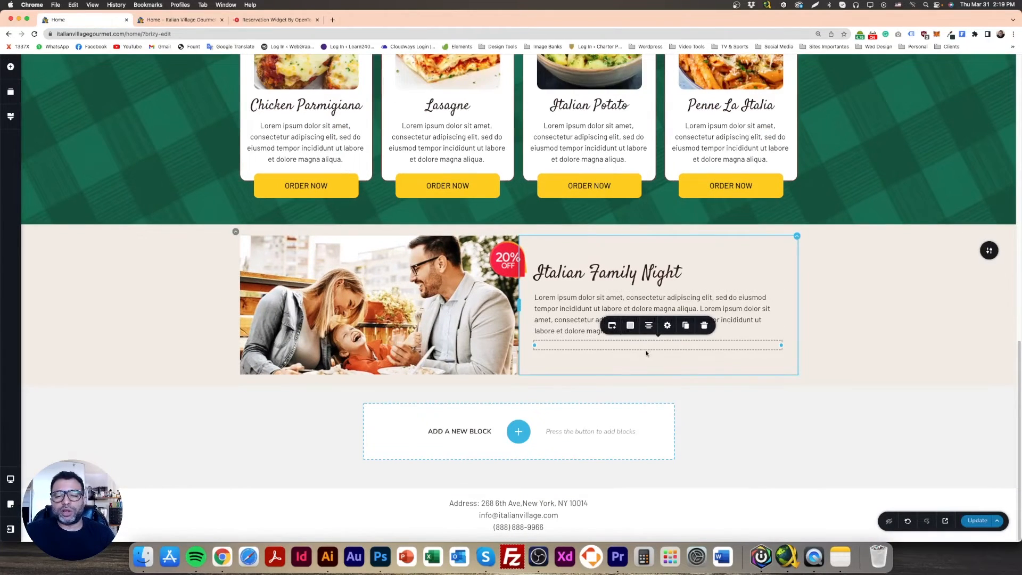
left_click(898, 318)
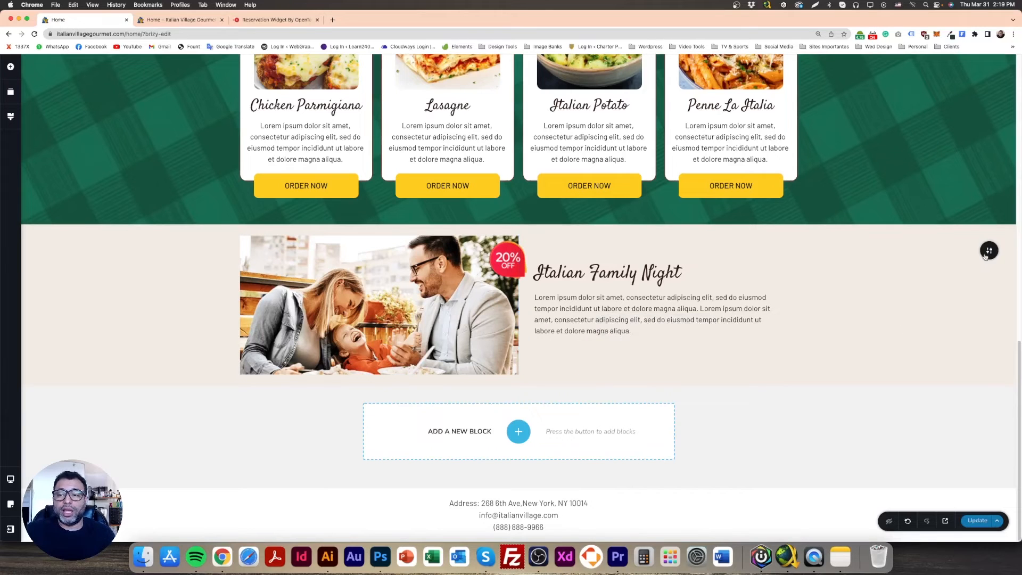
Set the Italian Family Night block's background overlay to white #FFFFFF and check it in the reloaded preview
left_click(988, 251)
left_click(912, 250)
left_click_drag(883, 327, 870, 289)
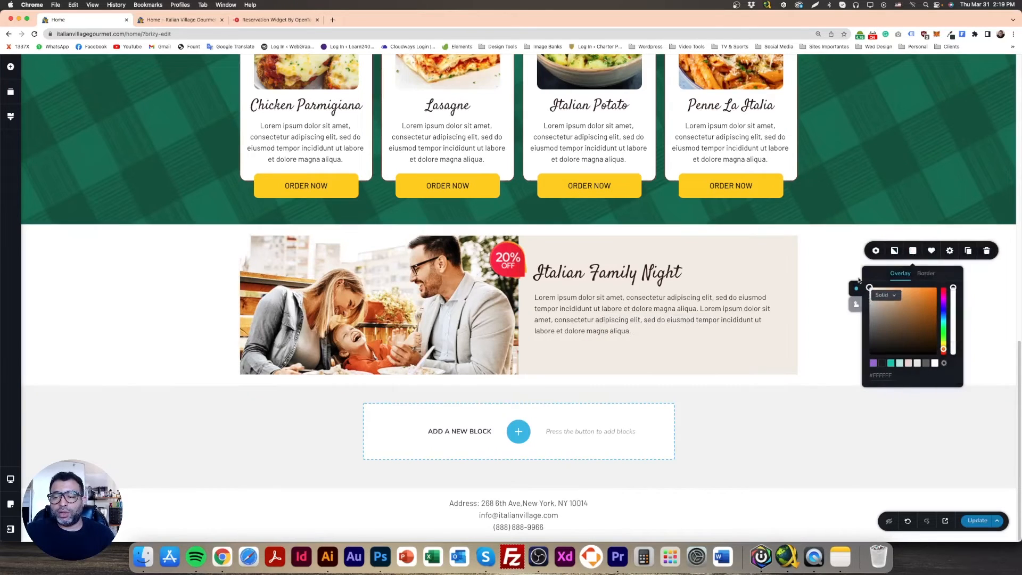
left_click(833, 287)
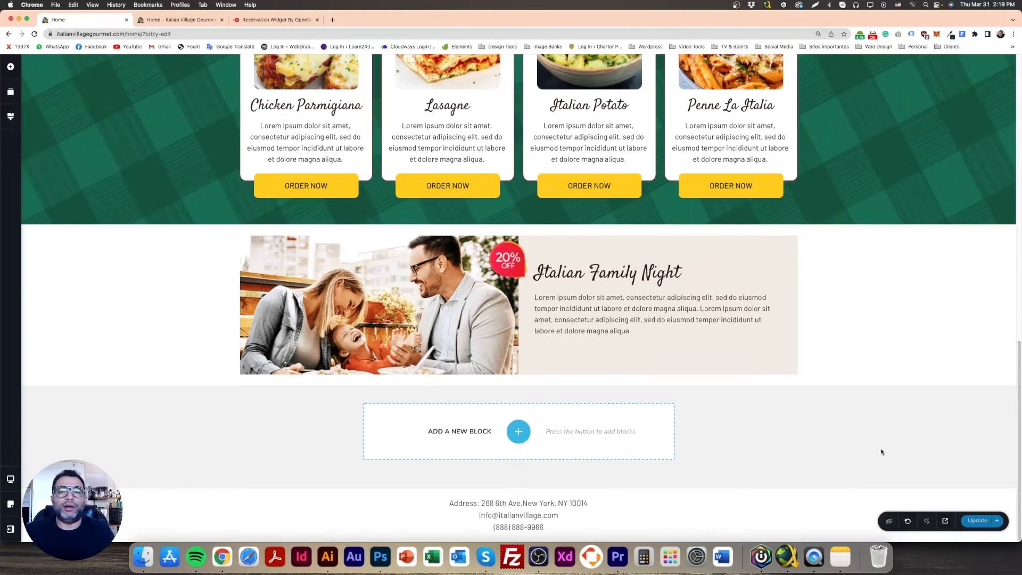
left_click(195, 21)
left_click(34, 34)
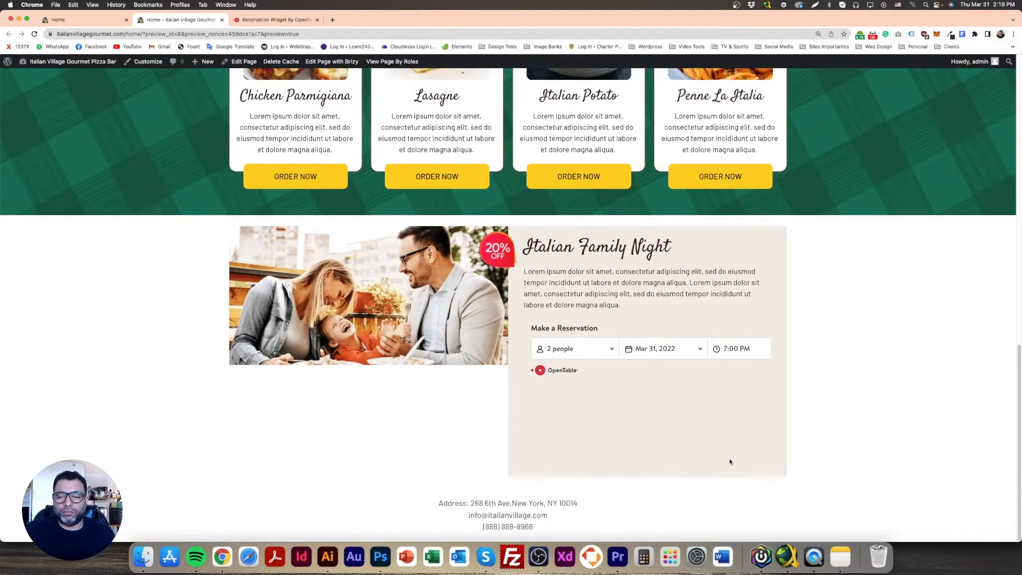
Return to the page editor and set the reservation embed's margin to 0 px in its detailed settings
left_click(94, 20)
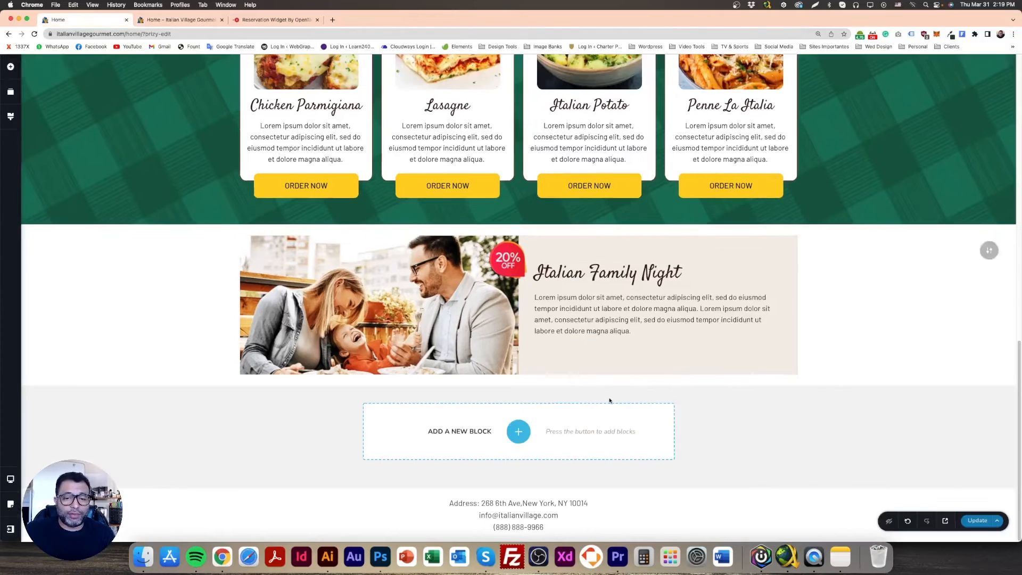
left_click(618, 342)
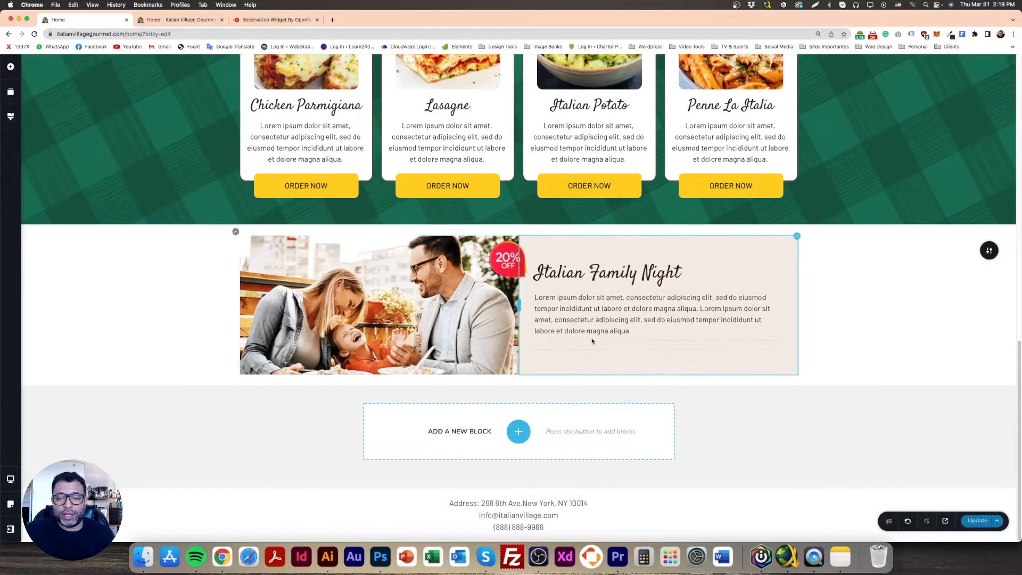
left_click(596, 345)
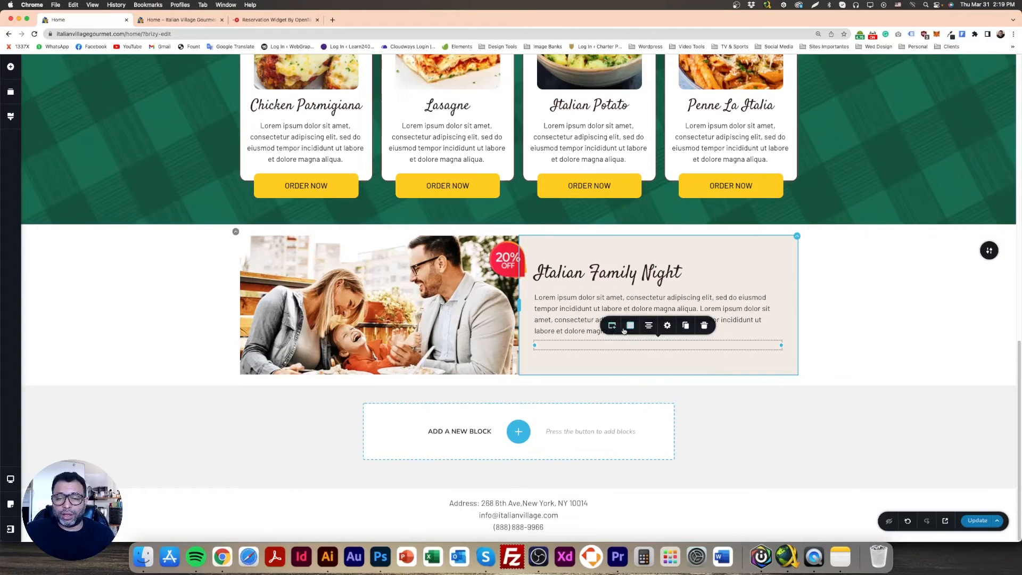
left_click(667, 325)
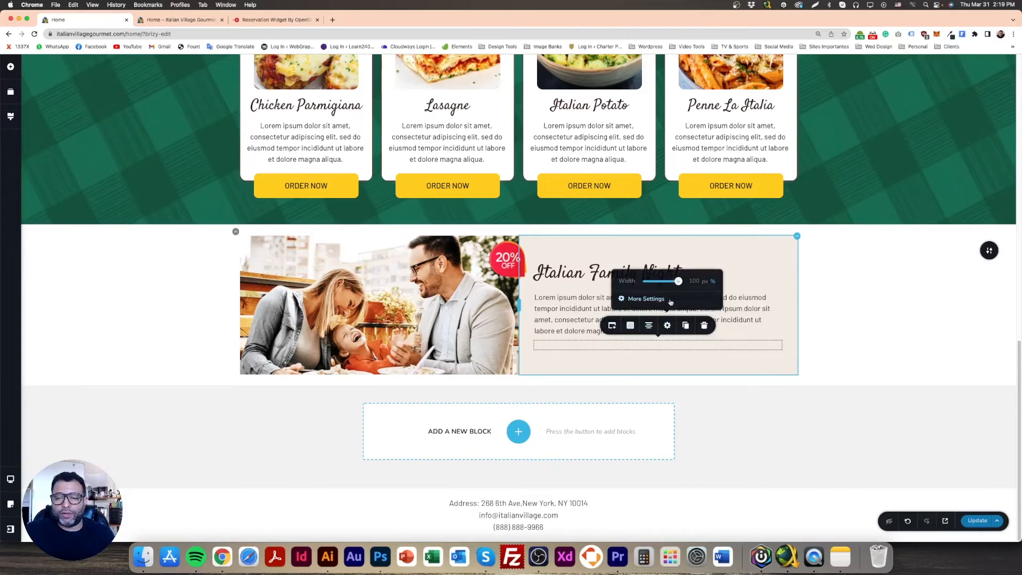
left_click(645, 299)
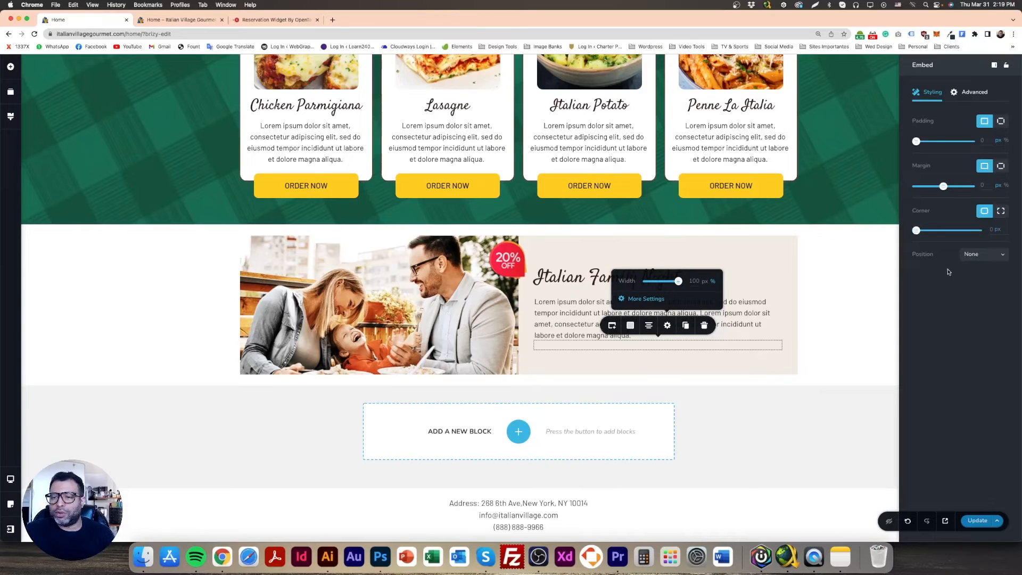
left_click(771, 363)
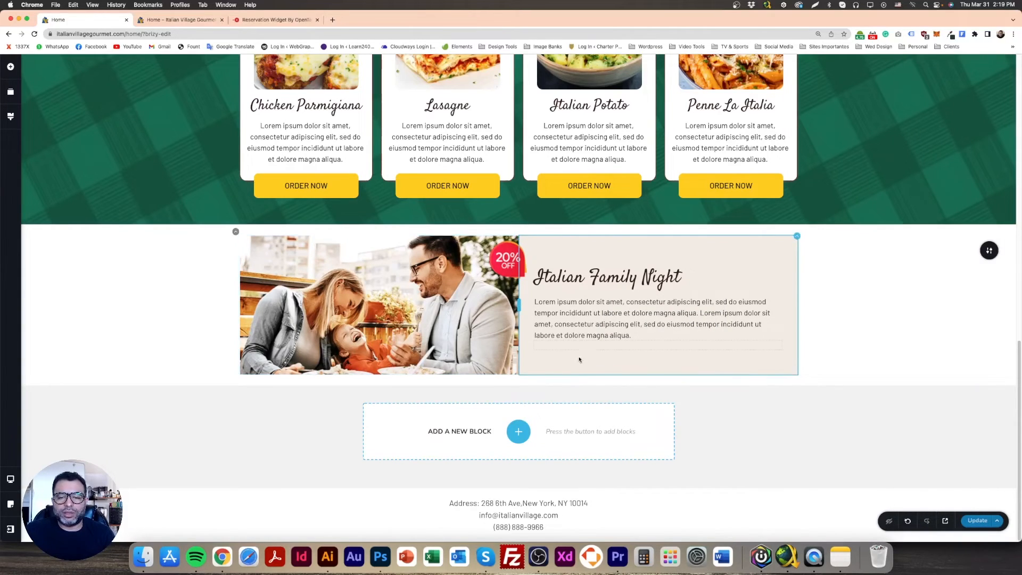
Add a Spacer element under the paragraph in the Italian Family Night column
left_click(10, 67)
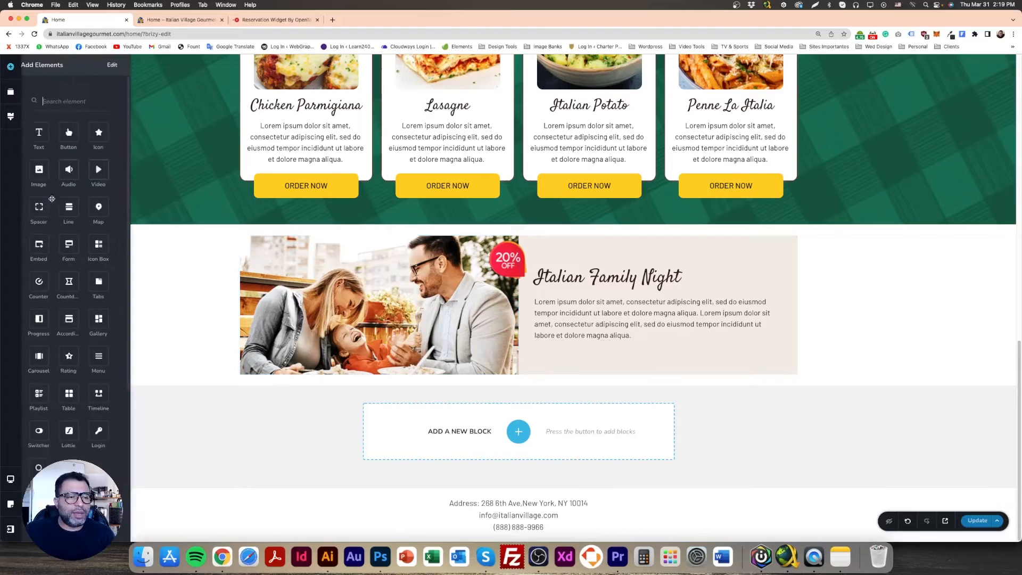
left_click_drag(58, 201, 586, 389)
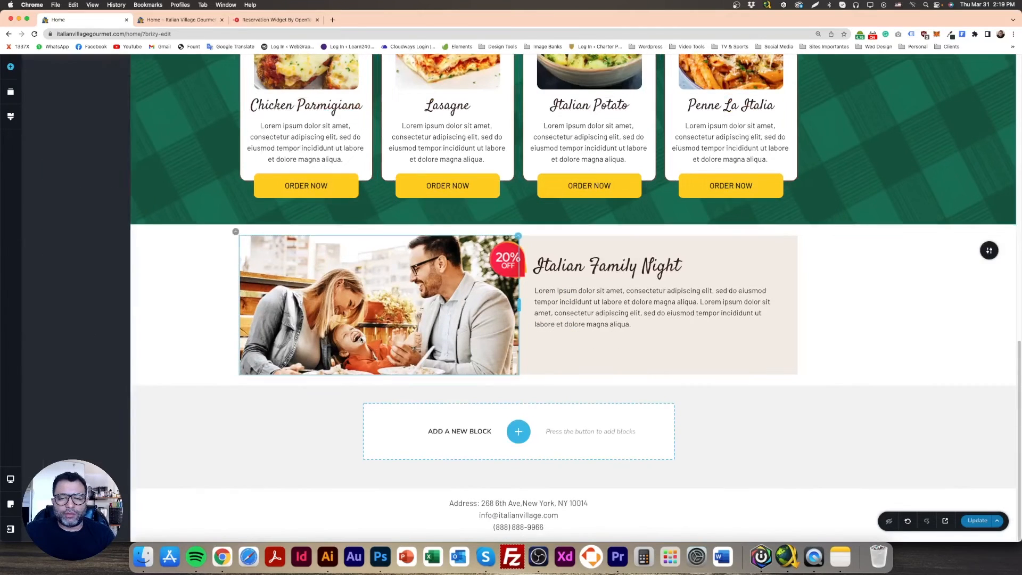
scroll(394, 378, "up", 1)
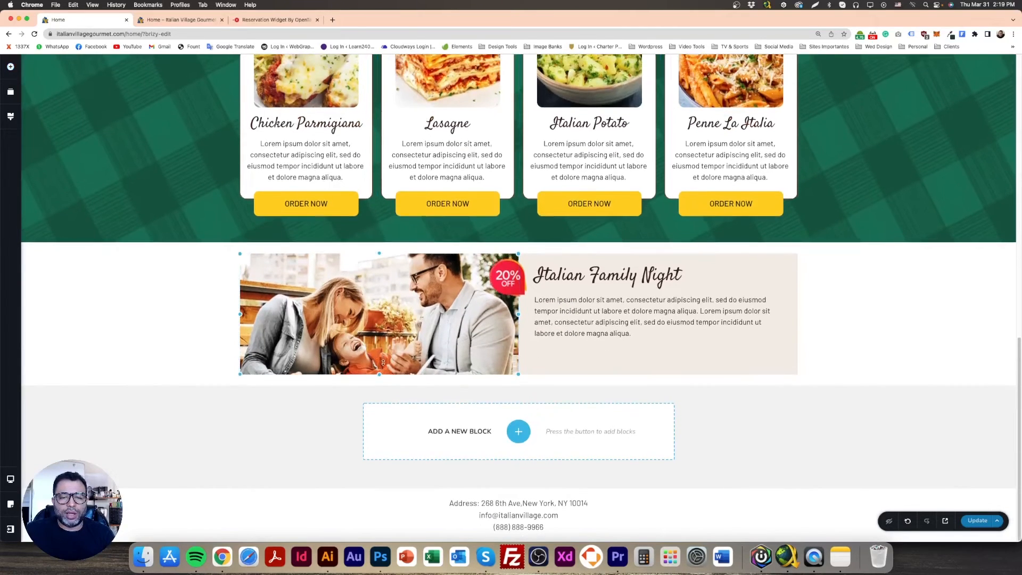
Adjust the height of the family photo beside the Italian Family Night text
left_click_drag(382, 377, 380, 379)
left_click(380, 375)
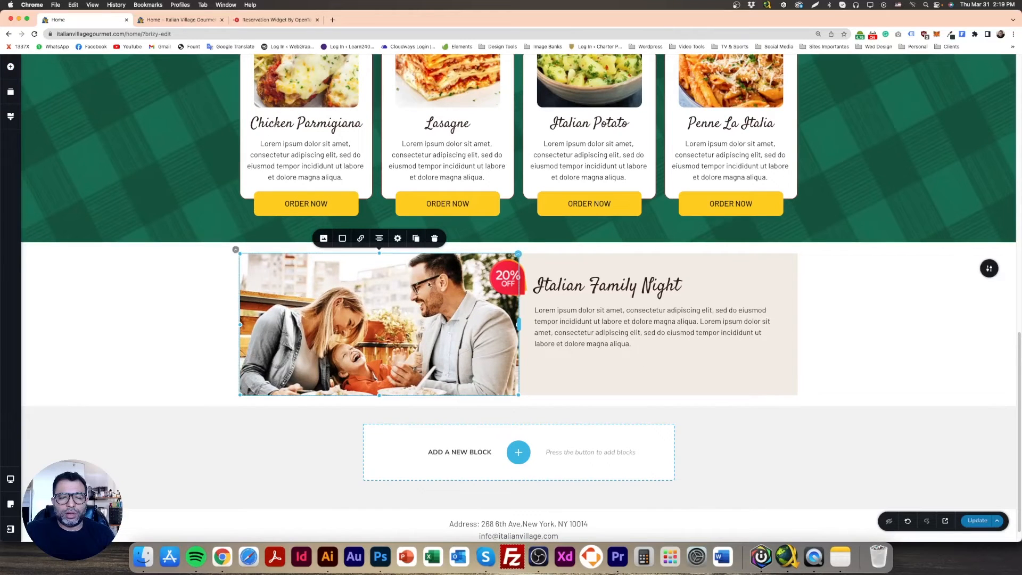
left_click(397, 237)
type("10")
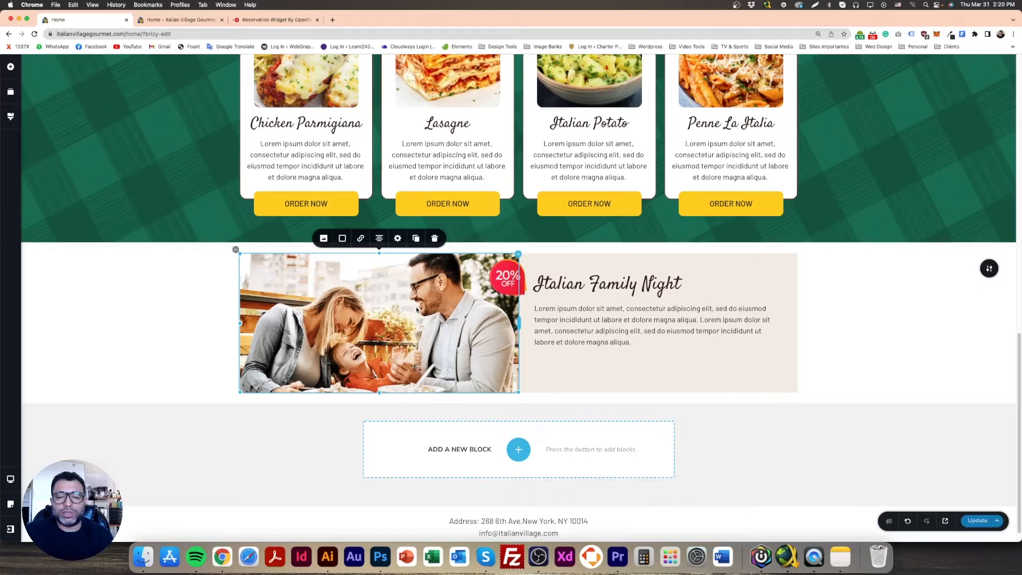
Save the page and reload the preview to check the spacing around the reservation widget
left_click(970, 524)
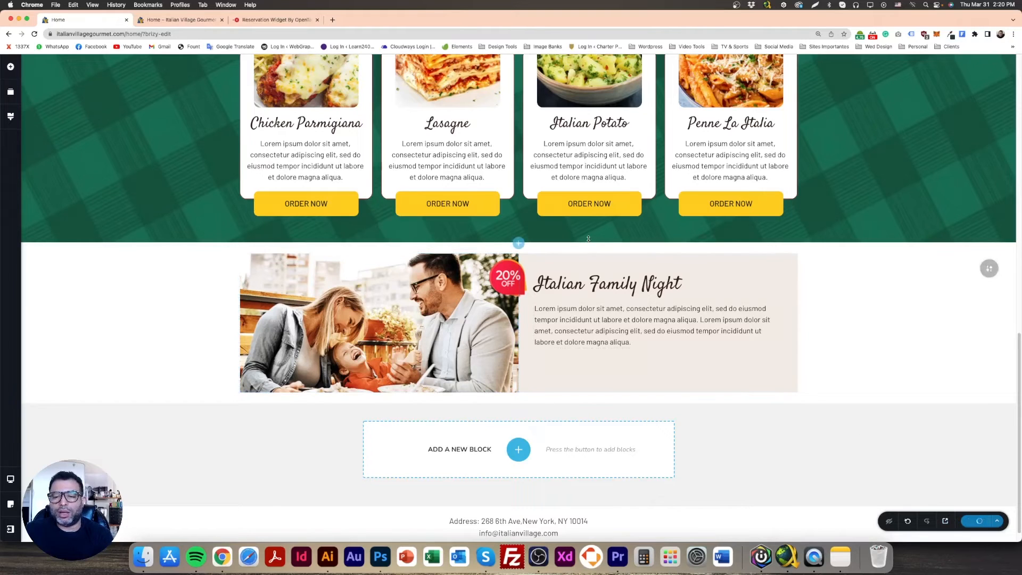
left_click(186, 22)
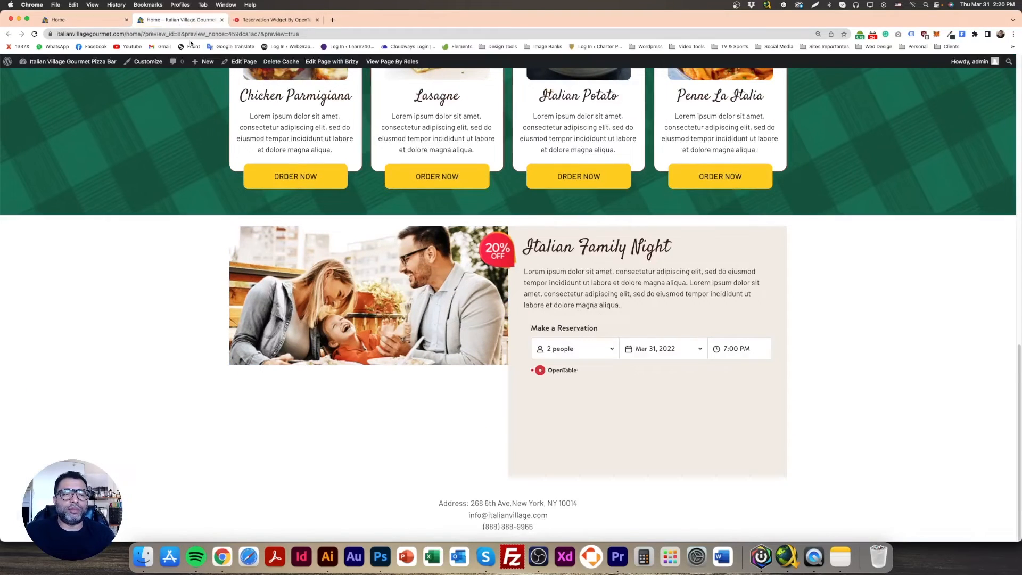
left_click(33, 34)
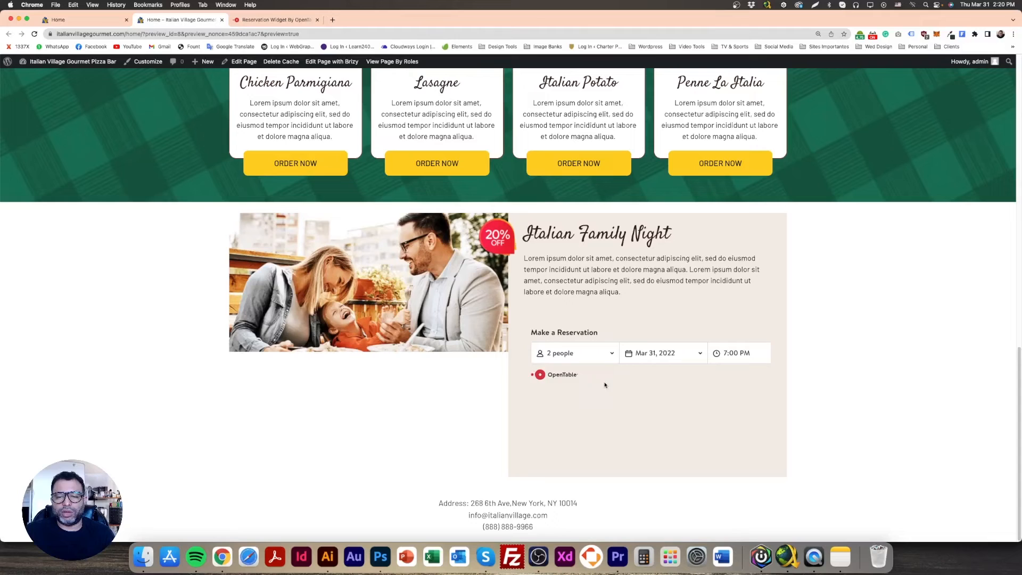
Return to the page editor, delete the Spacer under the Italian Family Night paragraph and save the page
left_click(95, 20)
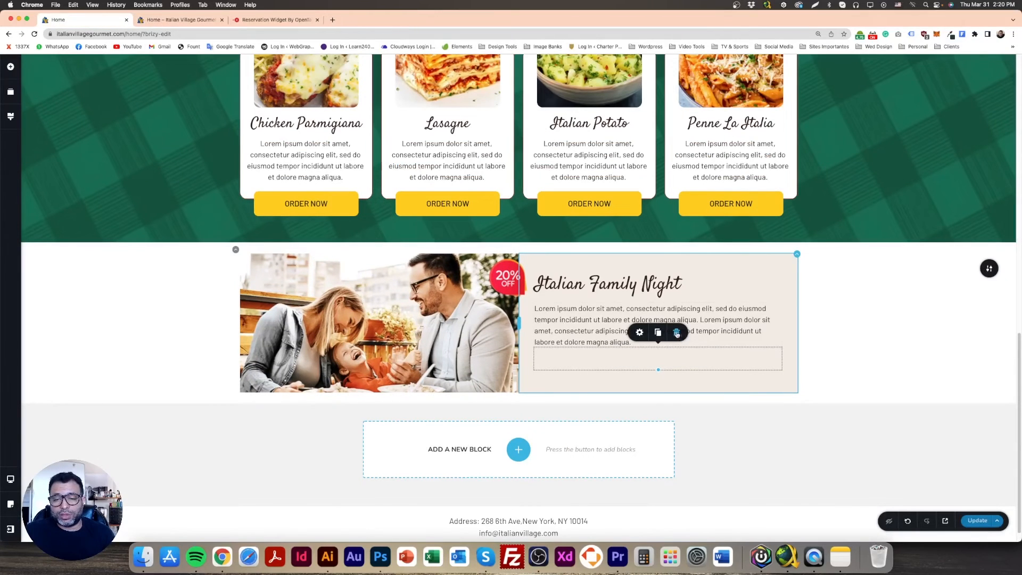
left_click(676, 333)
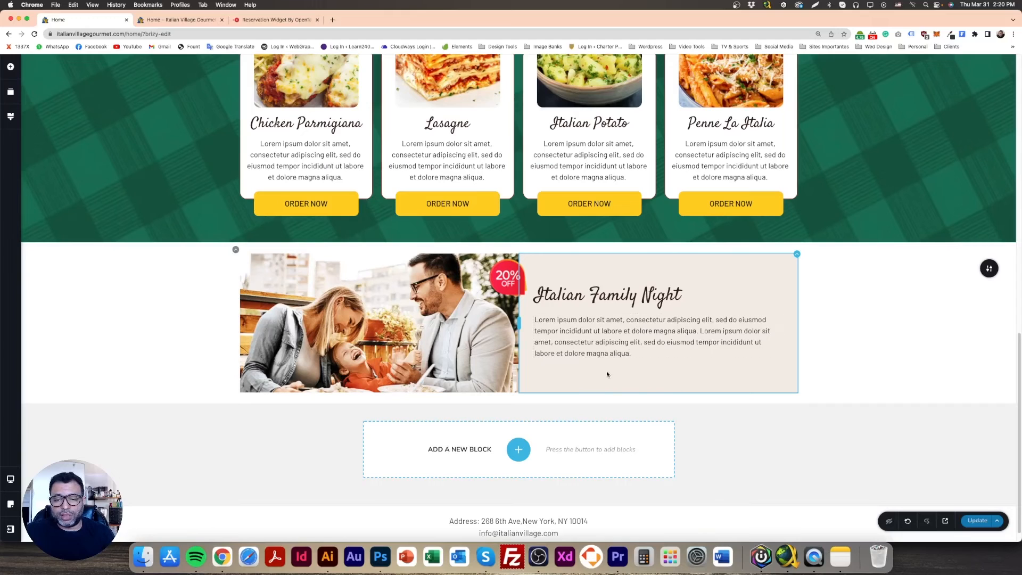
left_click(598, 308)
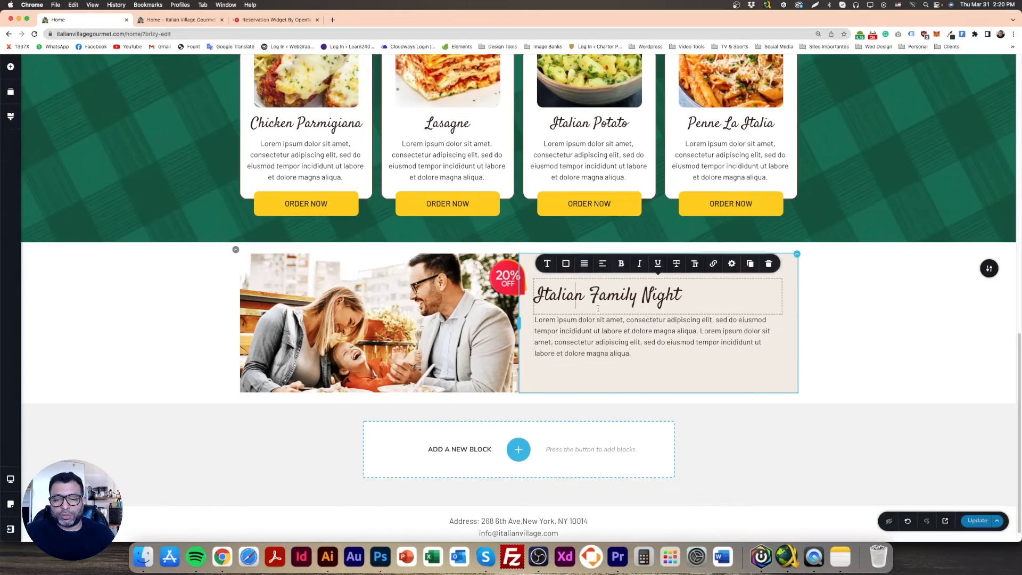
left_click(795, 263)
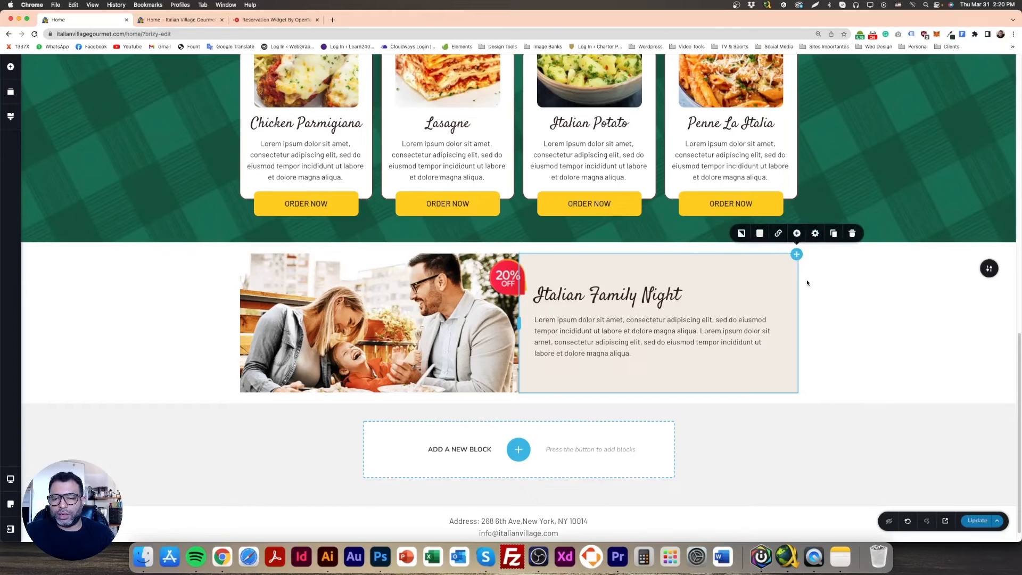
left_click(977, 521)
scroll(567, 367, "down", 1)
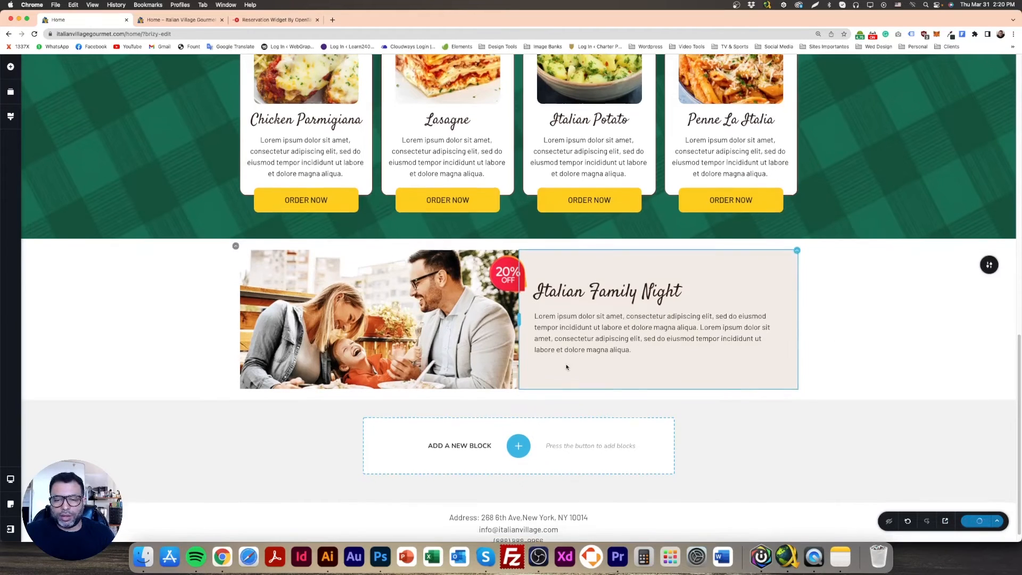
Add a two-column row under the Italian Family Night paragraph and delete its right-hand column
left_click(10, 66)
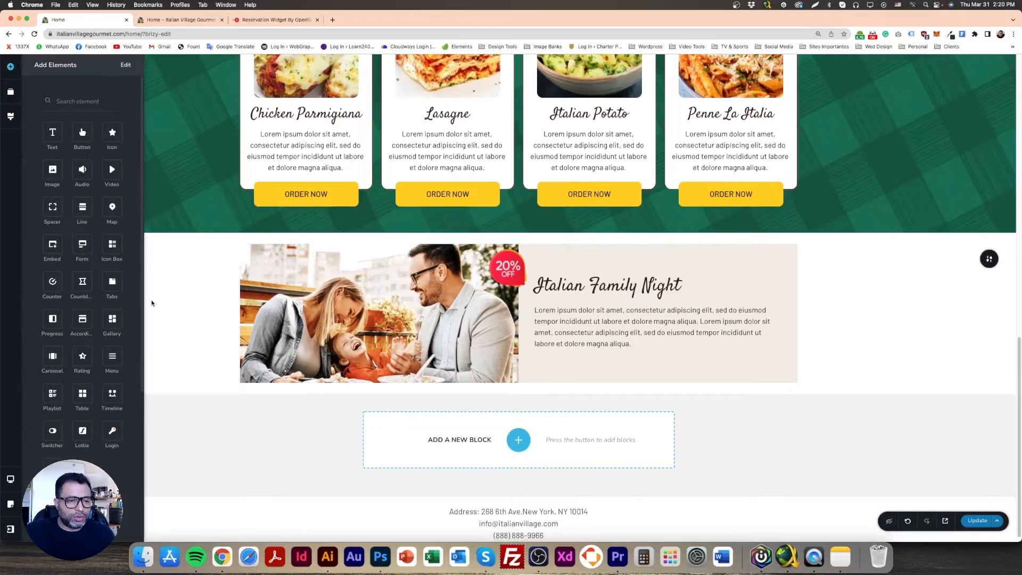
left_click_drag(52, 466, 621, 370)
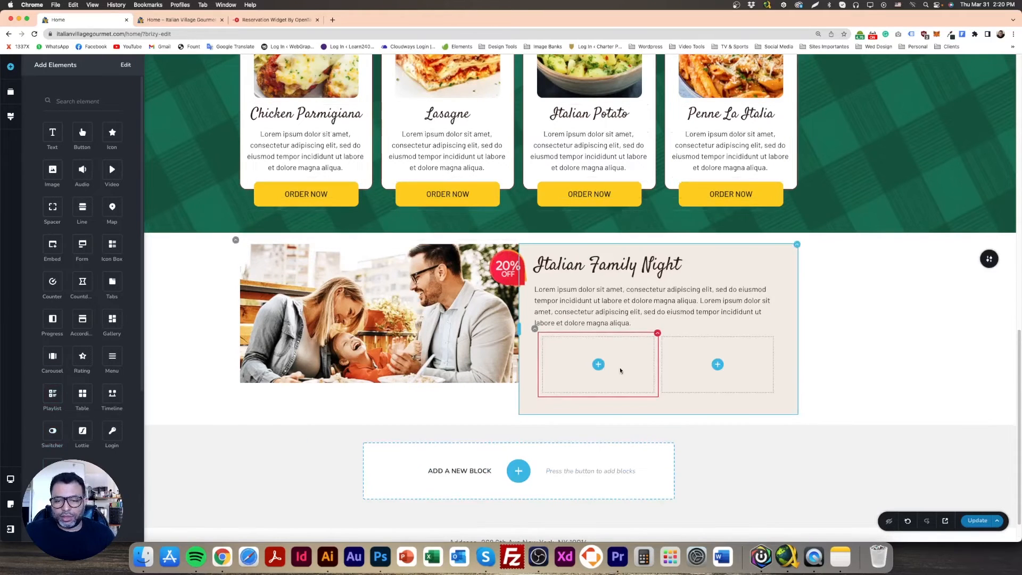
left_click(771, 336)
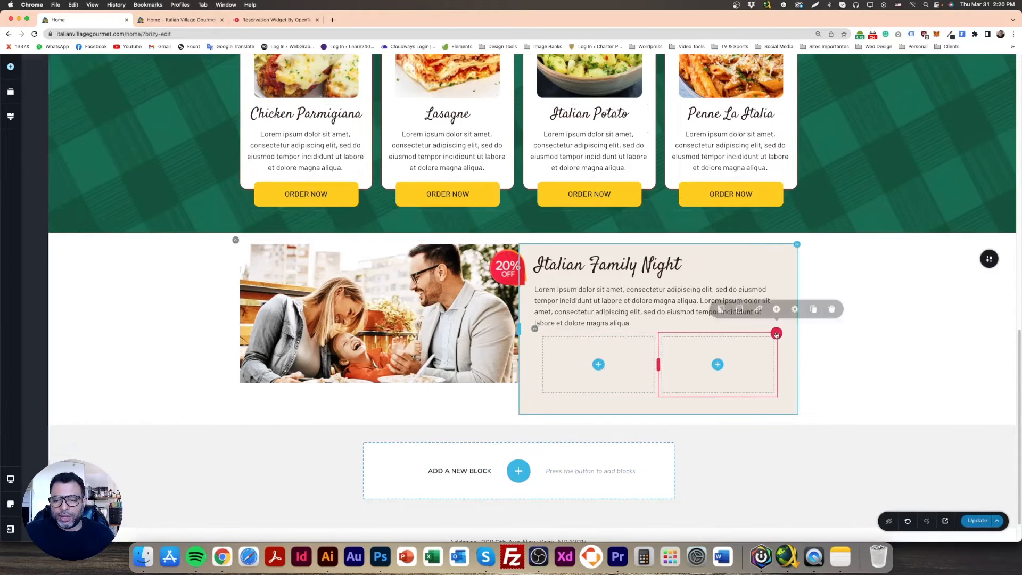
left_click(831, 312)
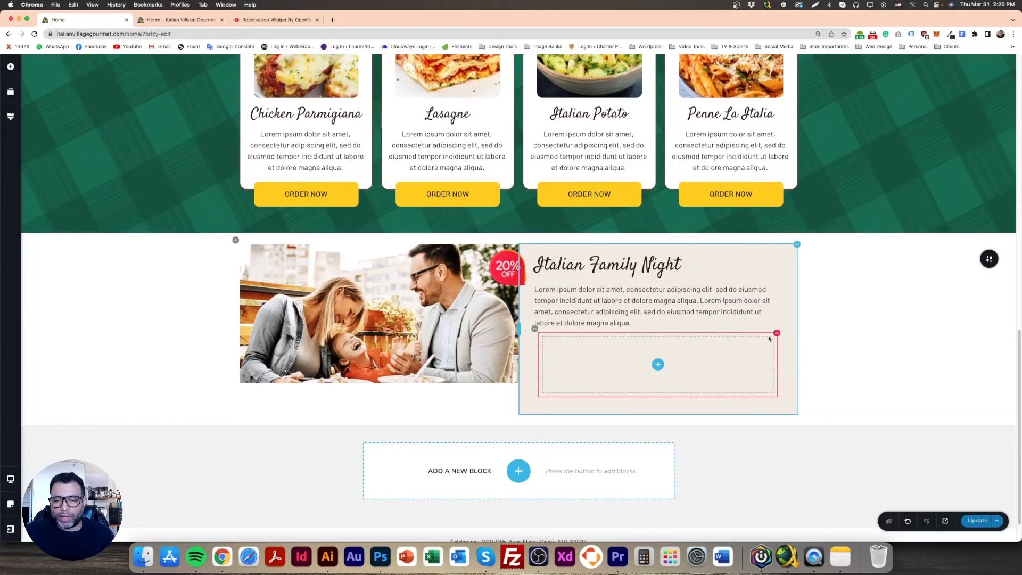
Move the reservation embed into the empty nested column under the paragraph
left_click_drag(776, 333, 641, 396)
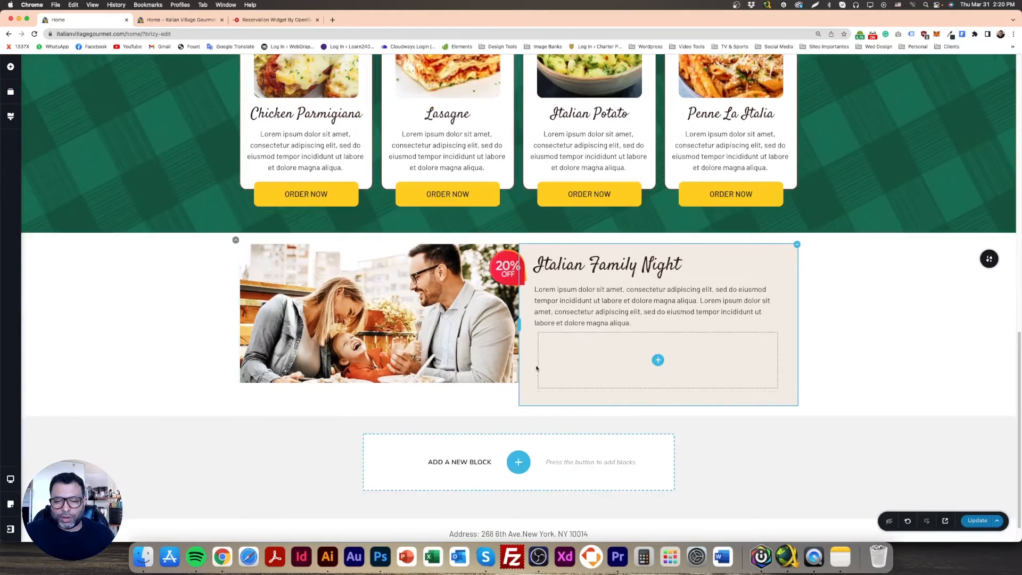
left_click(544, 397)
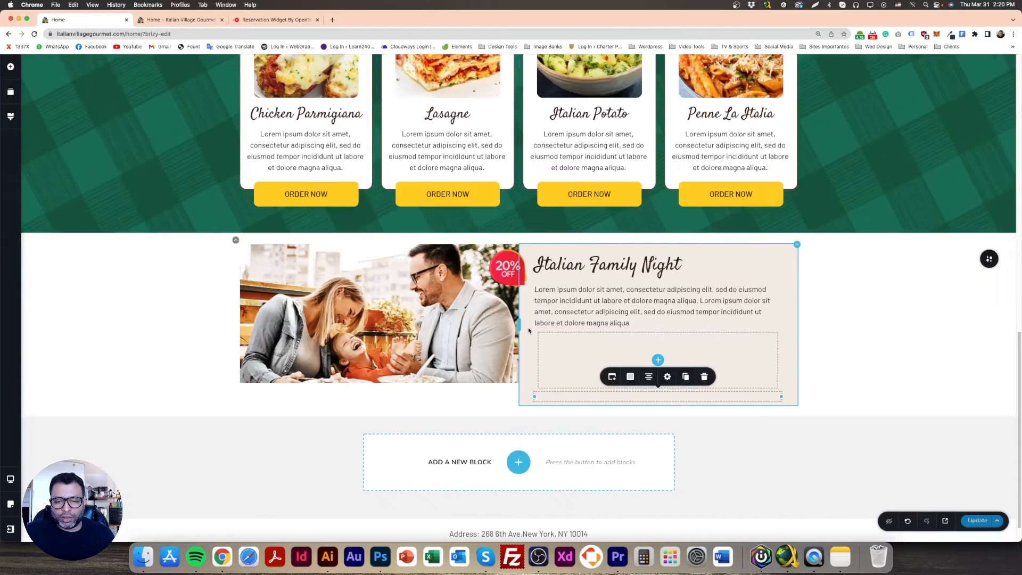
left_click_drag(615, 376, 661, 433)
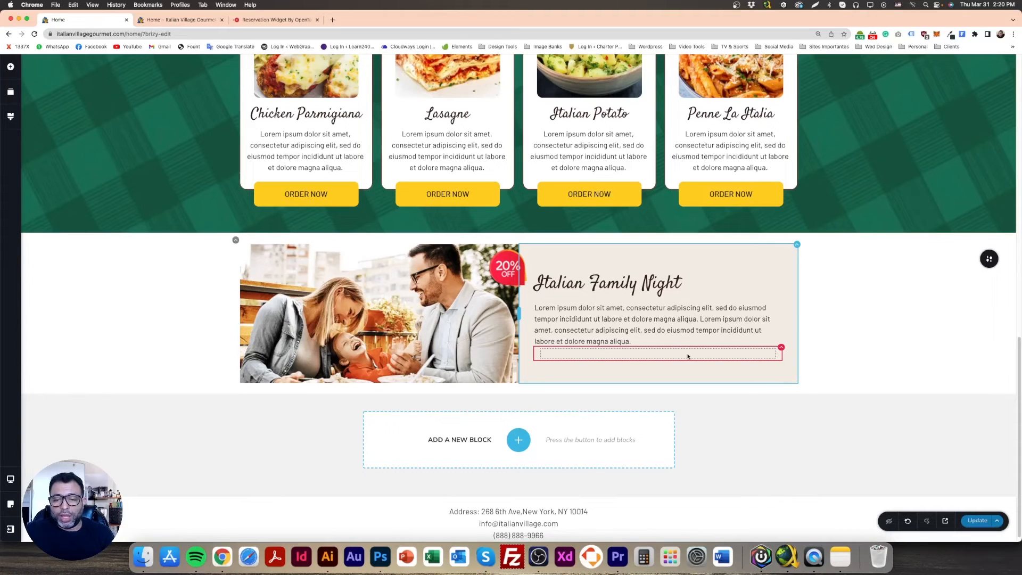
left_click(780, 348)
left_click(687, 356)
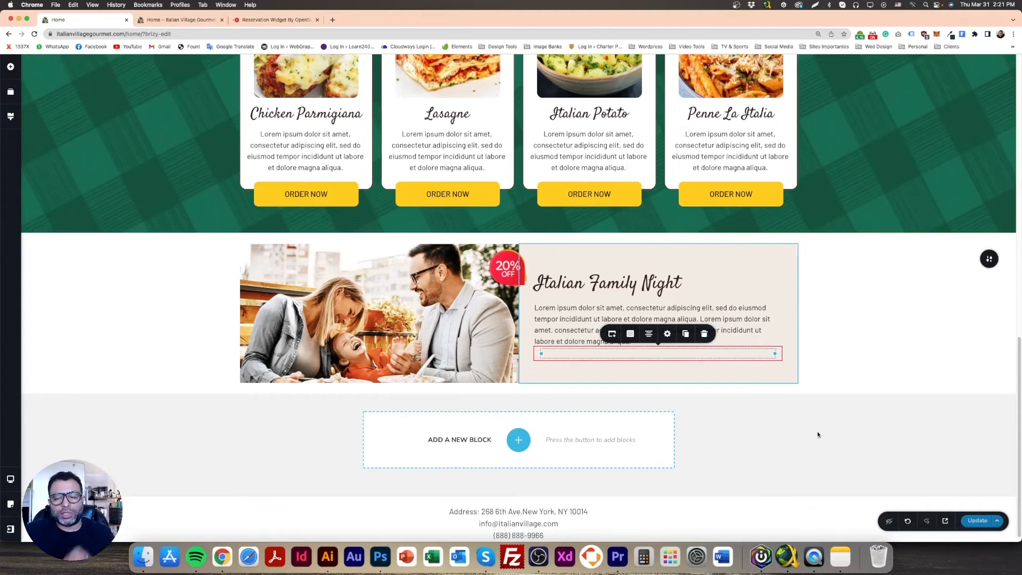
Save the page and reload the preview to check the reservation widget inside the nested column
left_click(977, 522)
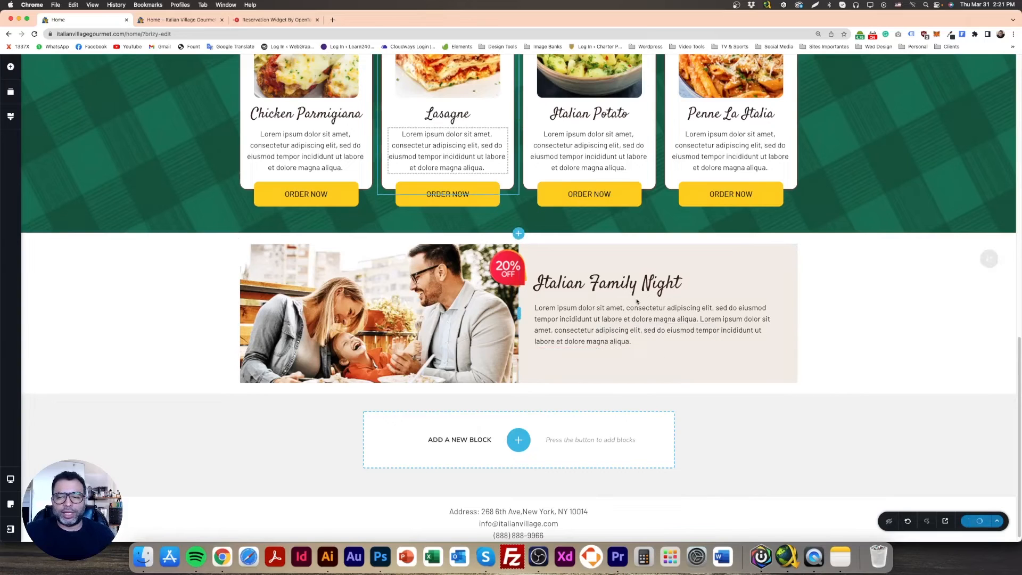
left_click(187, 20)
left_click(35, 34)
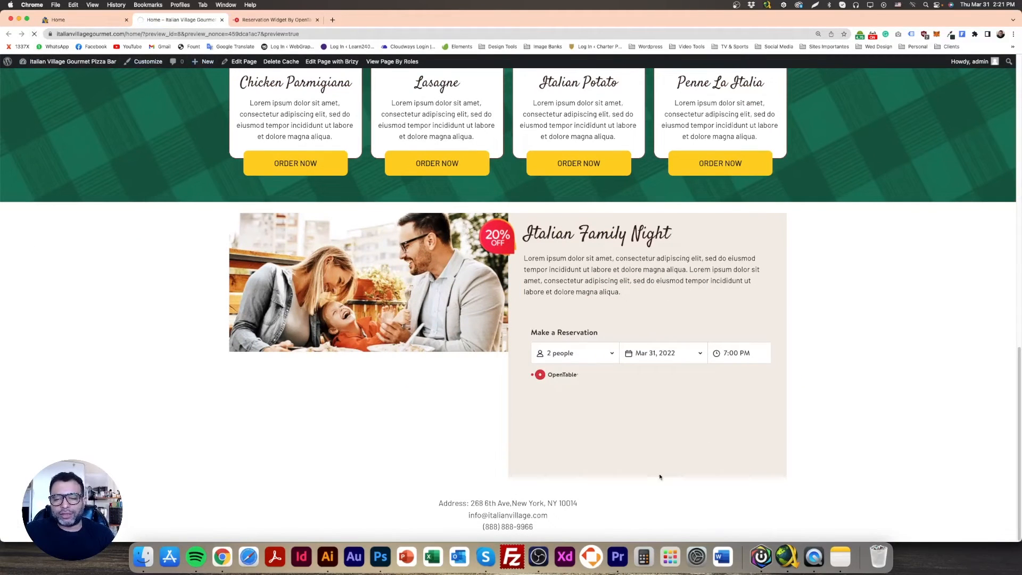
scroll(447, 426, "down", 15)
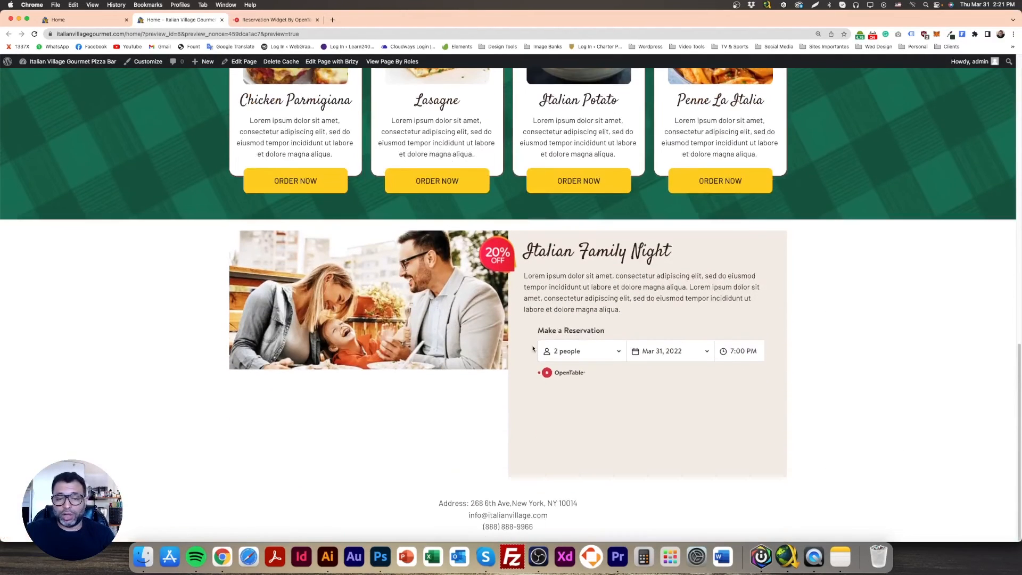
Return to the page editor, give the Italian Family Night text column one equal padding on all sides, and save the page
left_click(102, 21)
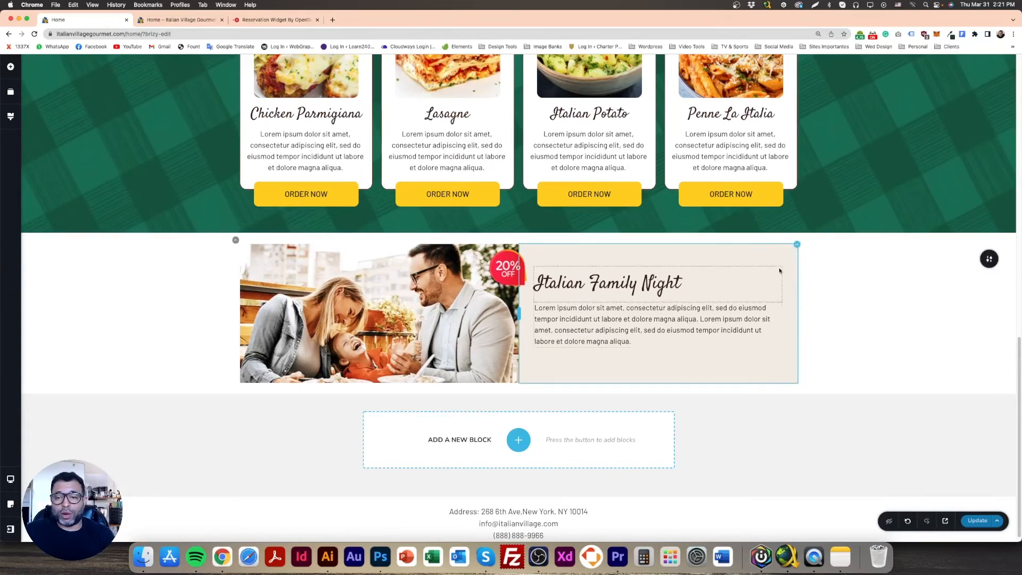
left_click(797, 246)
left_click(814, 223)
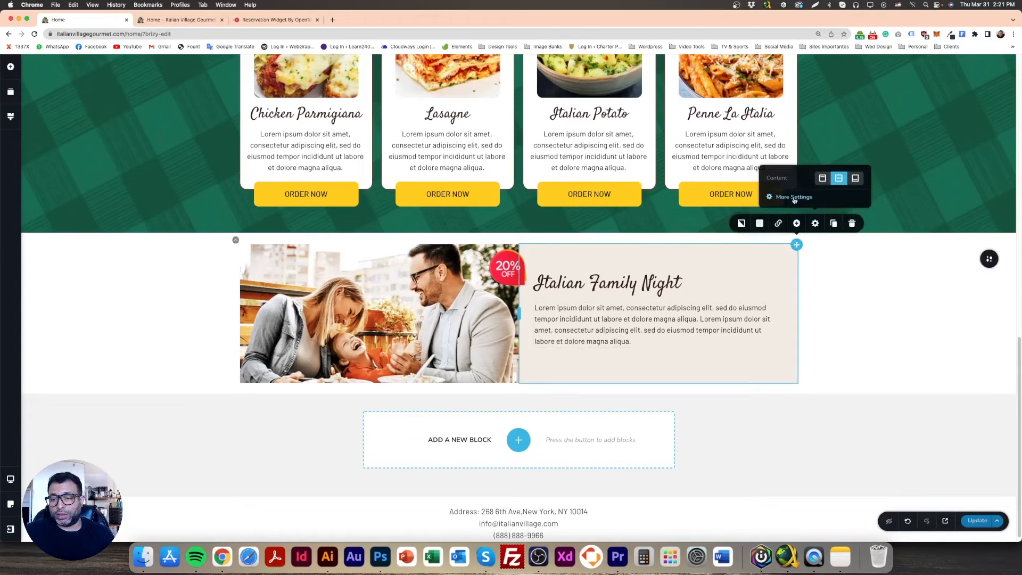
left_click(794, 197)
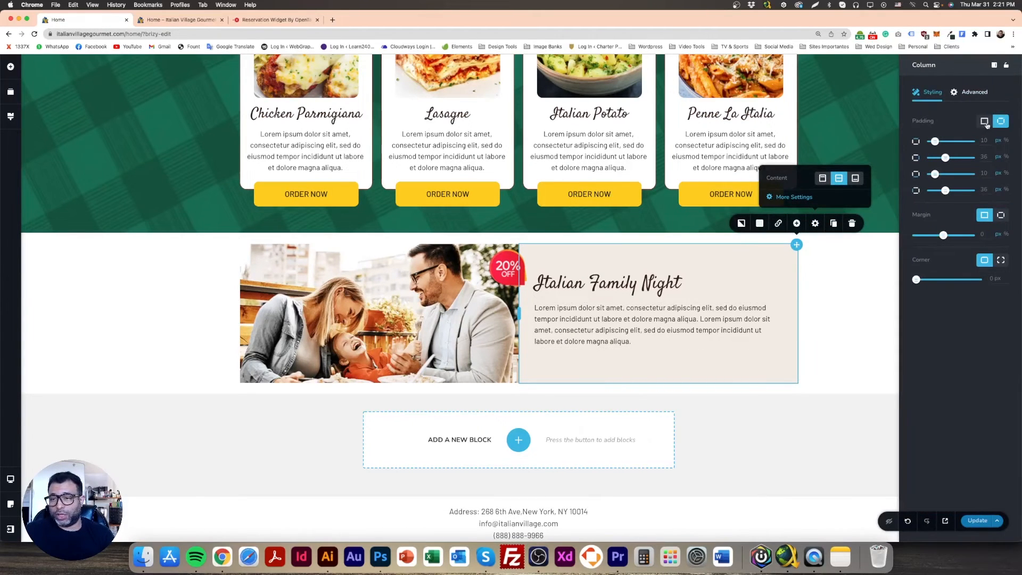
left_click(984, 122)
left_click_drag(942, 141, 911, 142)
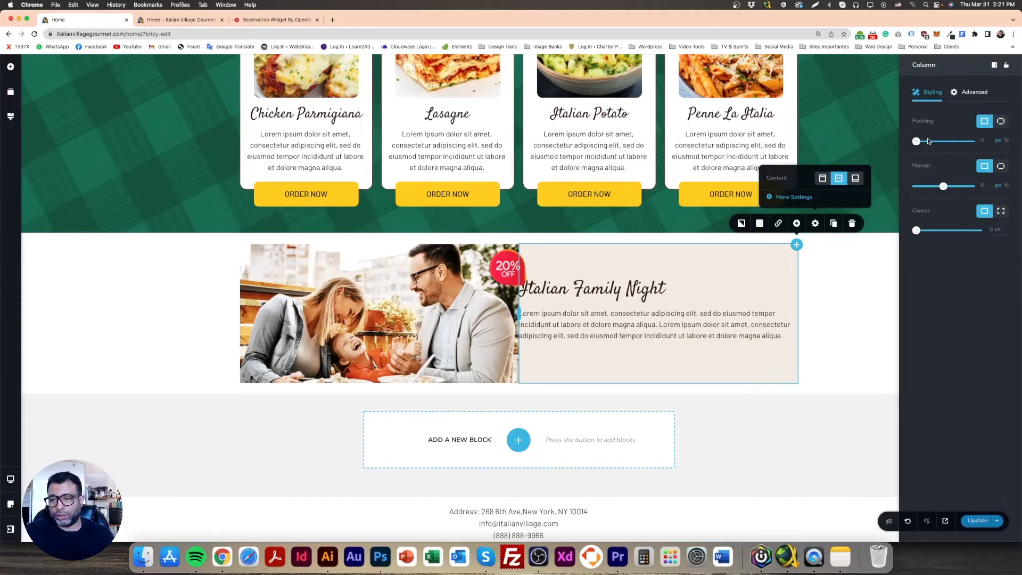
left_click_drag(916, 142, 937, 142)
left_click(973, 524)
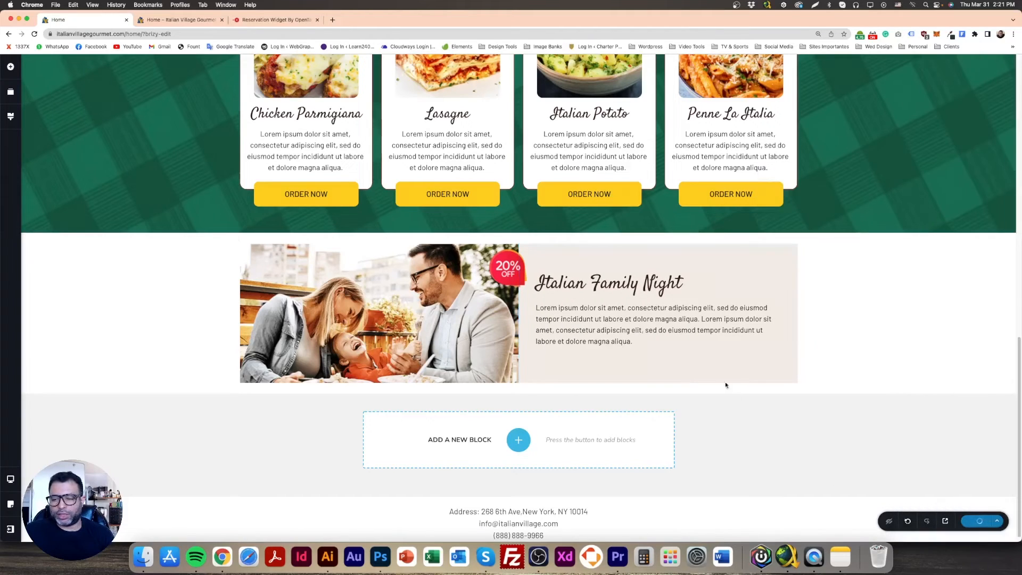
Increase the spacing at the bottom of the Italian Family Night block and reload the preview to check it
left_click(594, 356)
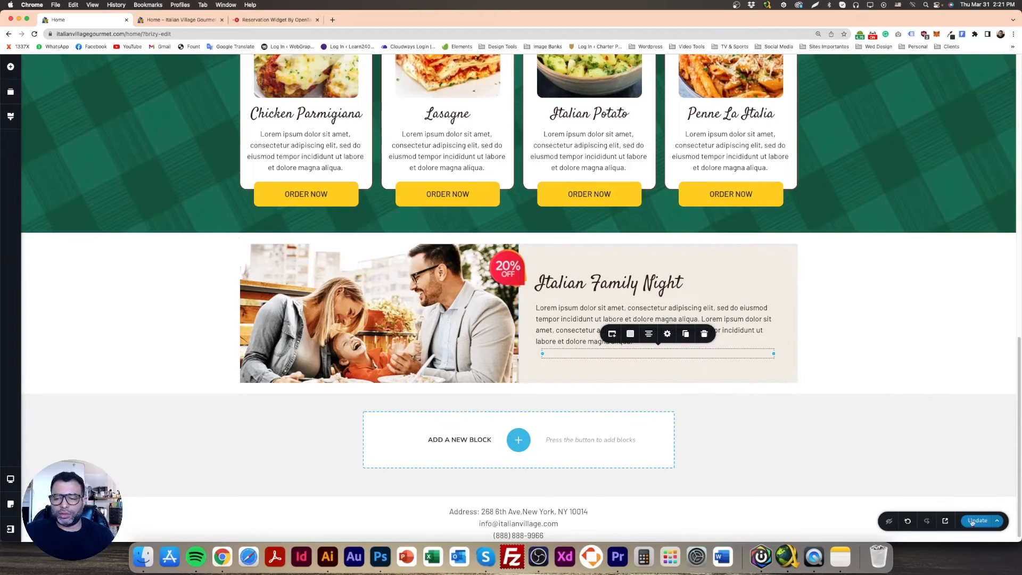
left_click_drag(564, 388, 560, 399)
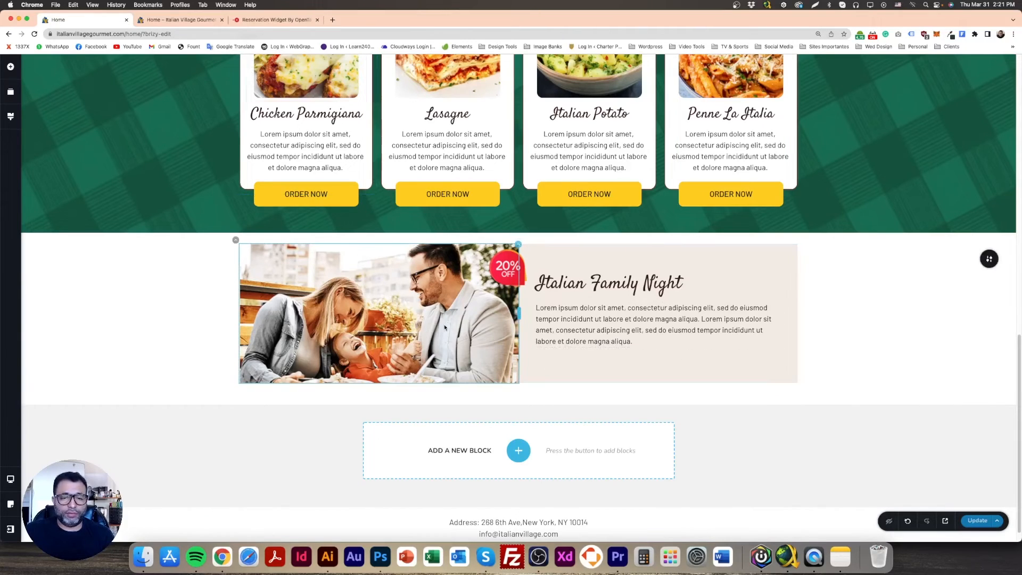
left_click(193, 23)
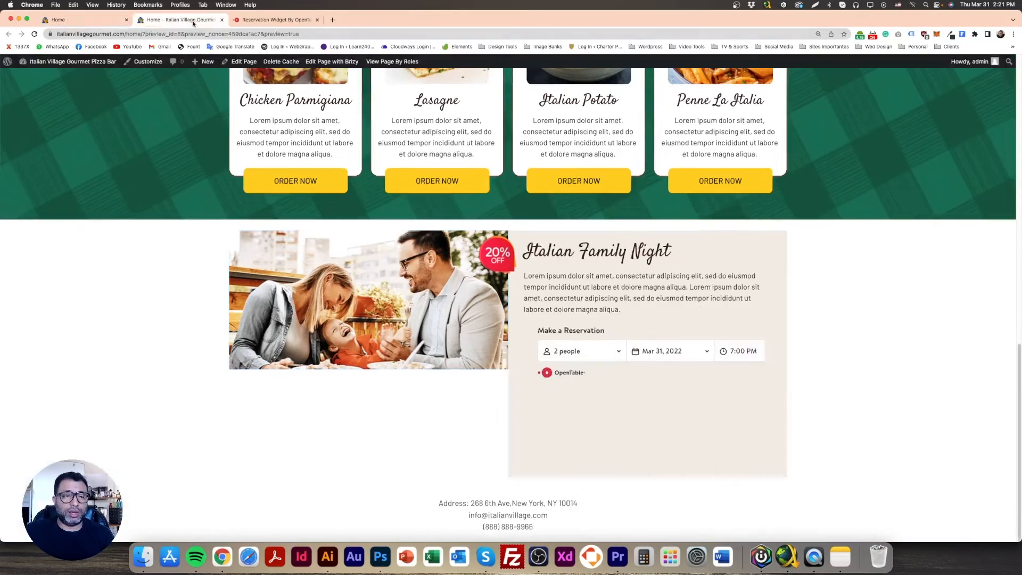
left_click(35, 34)
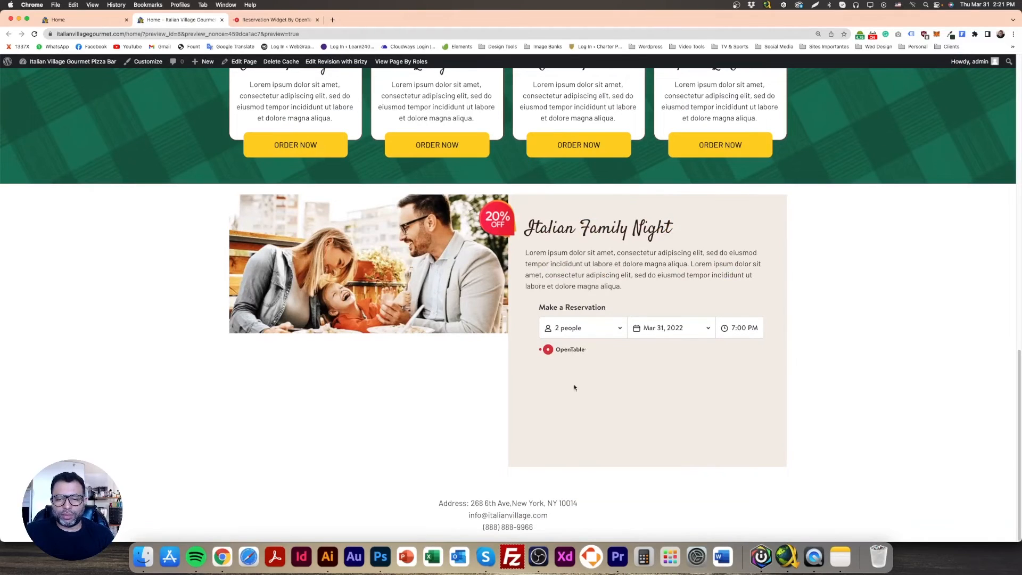
Try out the party size, time and date selectors of the reservation widget in the preview
left_click(587, 331)
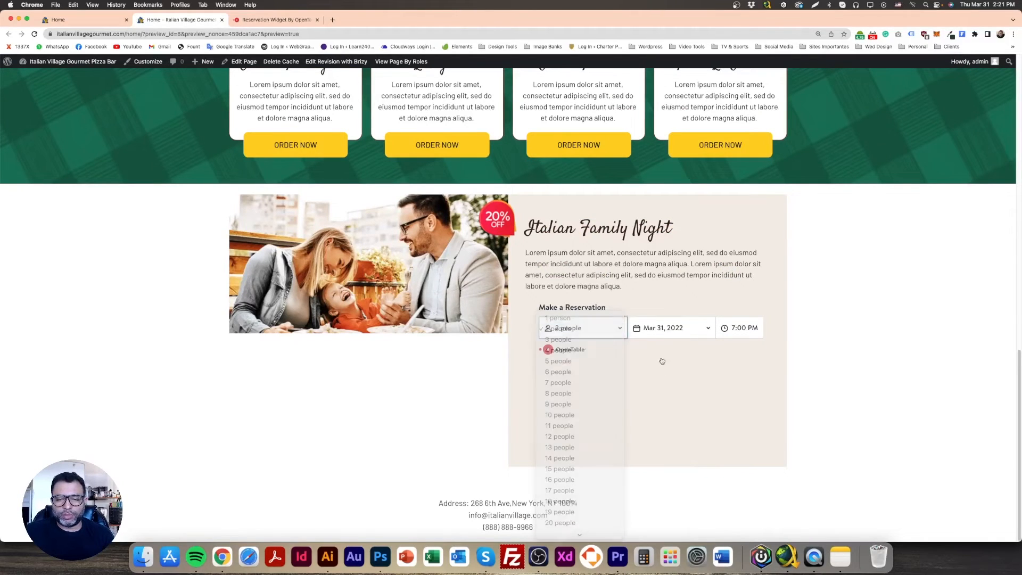
left_click(669, 327)
left_click(741, 328)
left_click(698, 345)
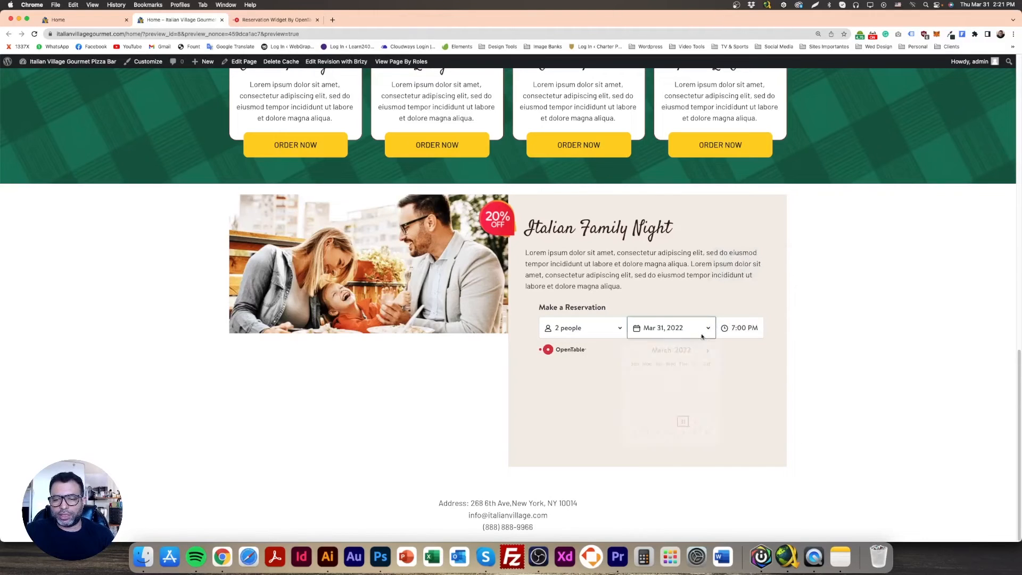
left_click(701, 335)
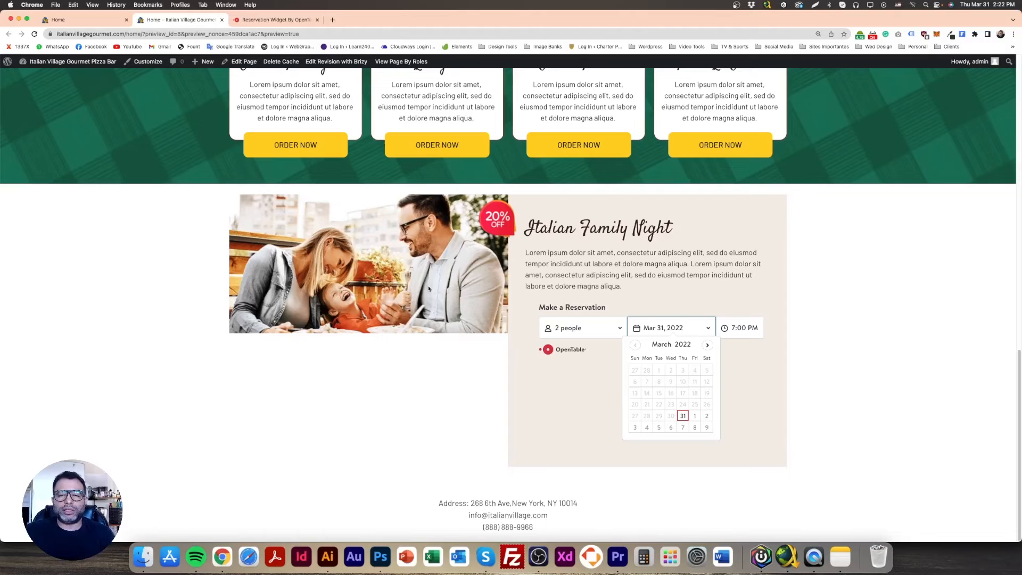
Return to the page editor, add a two-column row below the Italian Family Night content and move the reservation embed into its left column
left_click(107, 20)
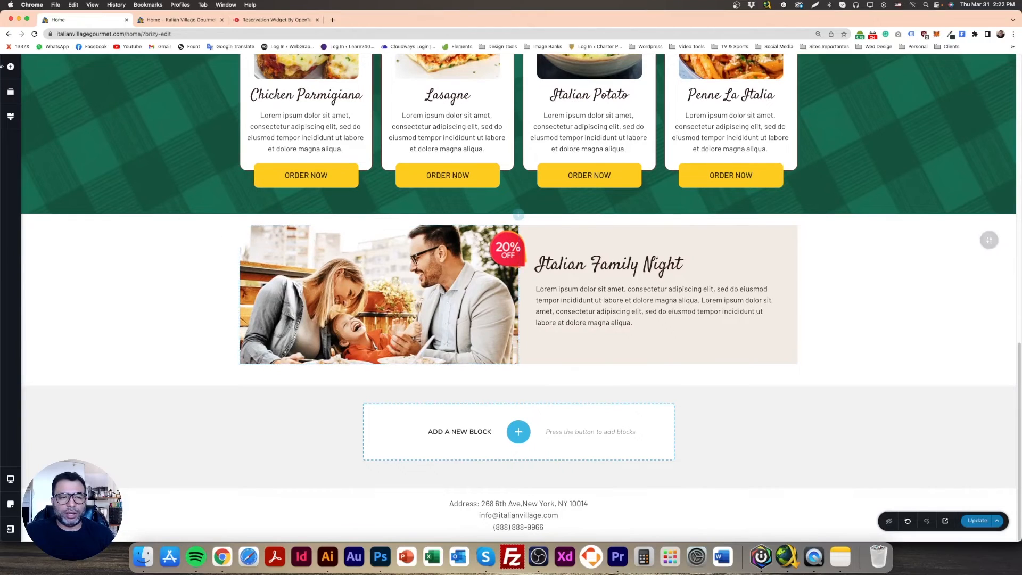
left_click(10, 67)
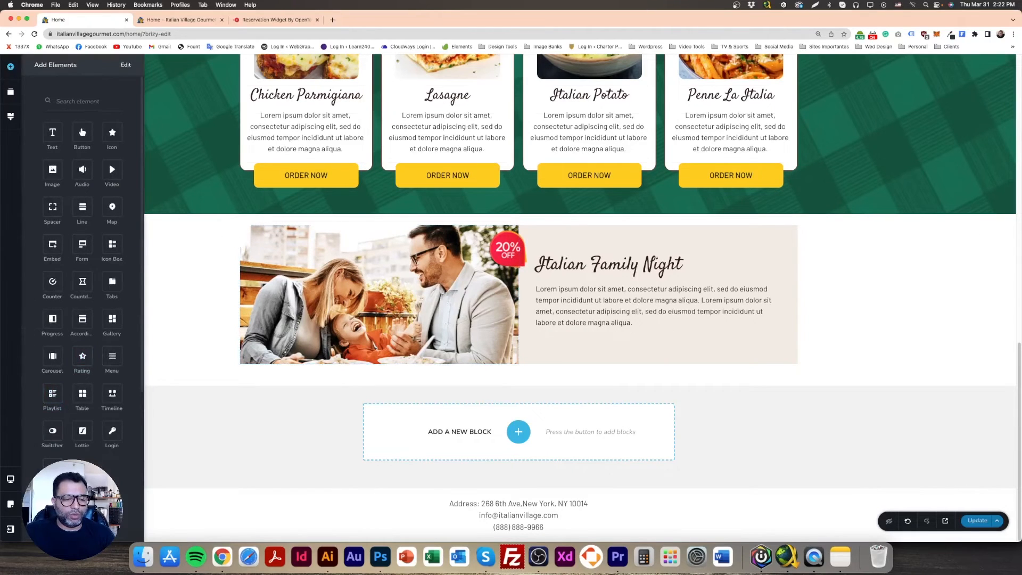
left_click(447, 388)
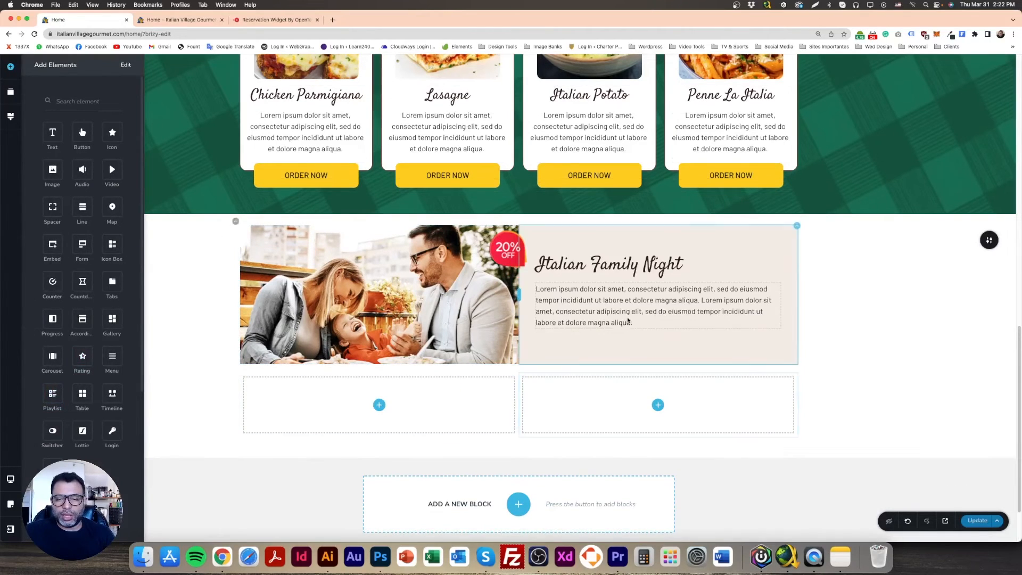
left_click_drag(614, 336, 381, 474)
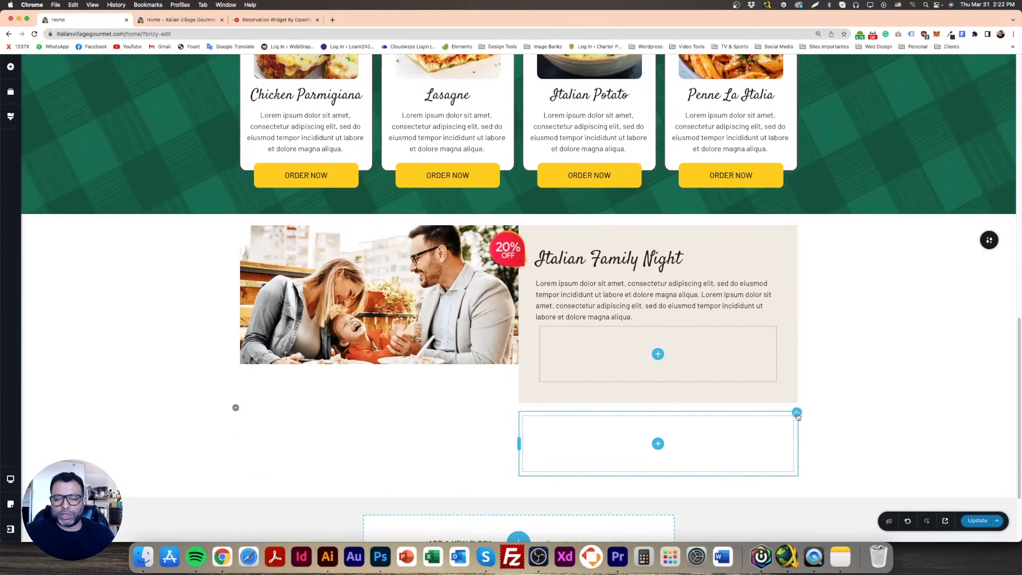
Delete the empty column beside the reservation embed and the empty row inside the Italian Family Night text column, and save the page
left_click(854, 393)
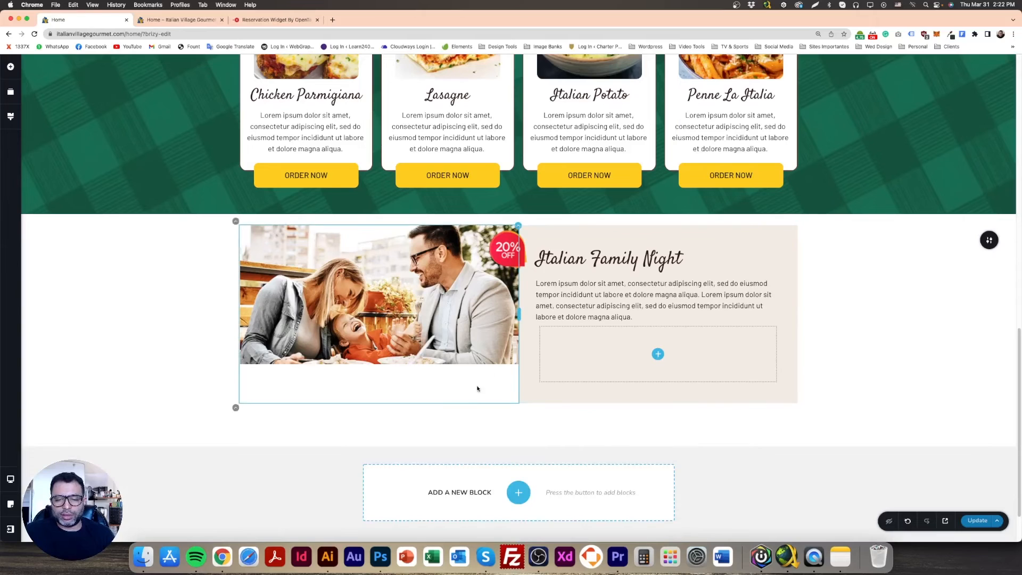
left_click(429, 380)
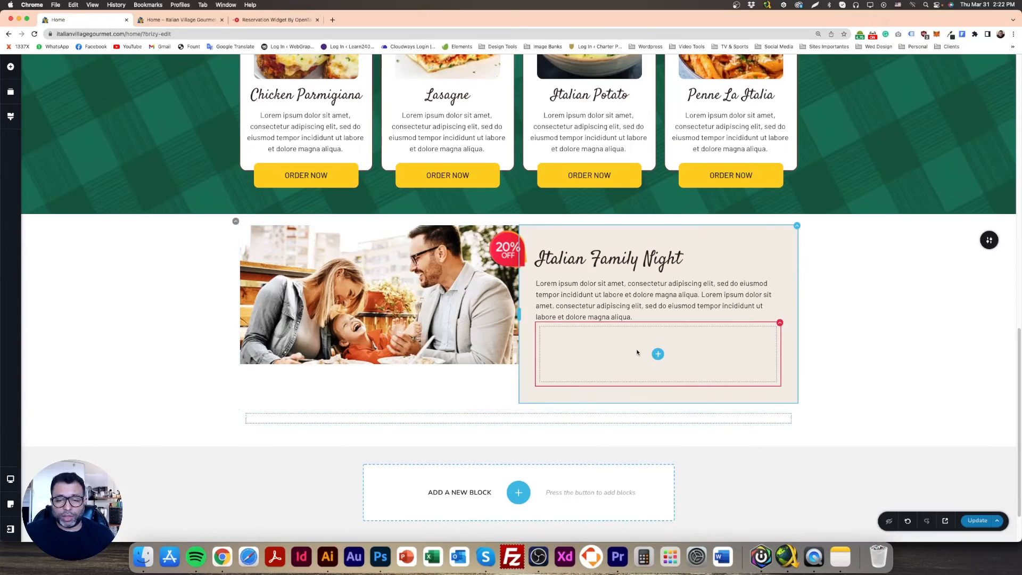
left_click(774, 335)
left_click(834, 302)
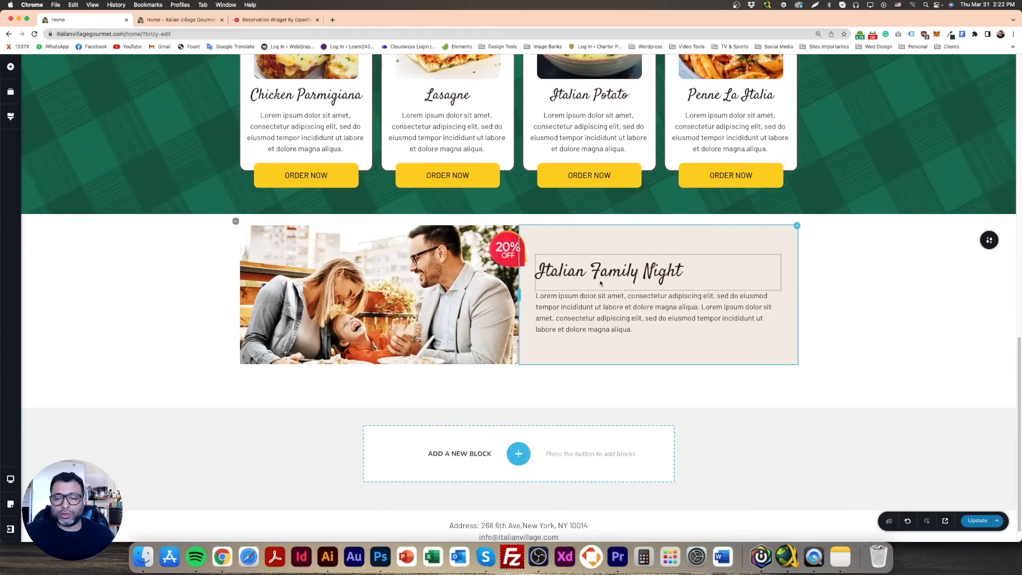
left_click(971, 521)
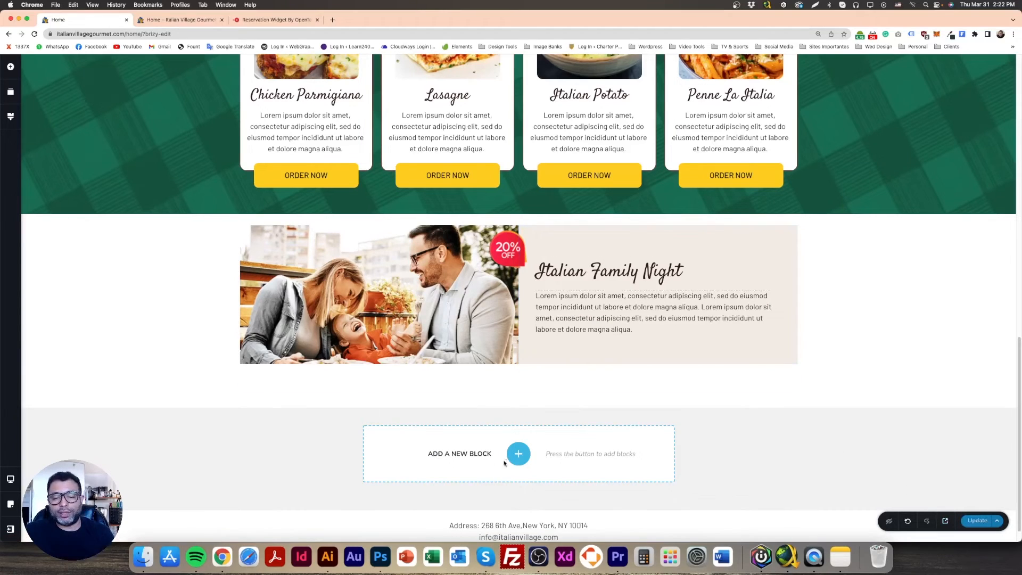
Add a blank block below the Italian Family Night block and give it a solid red background
left_click(519, 453)
left_click(371, 176)
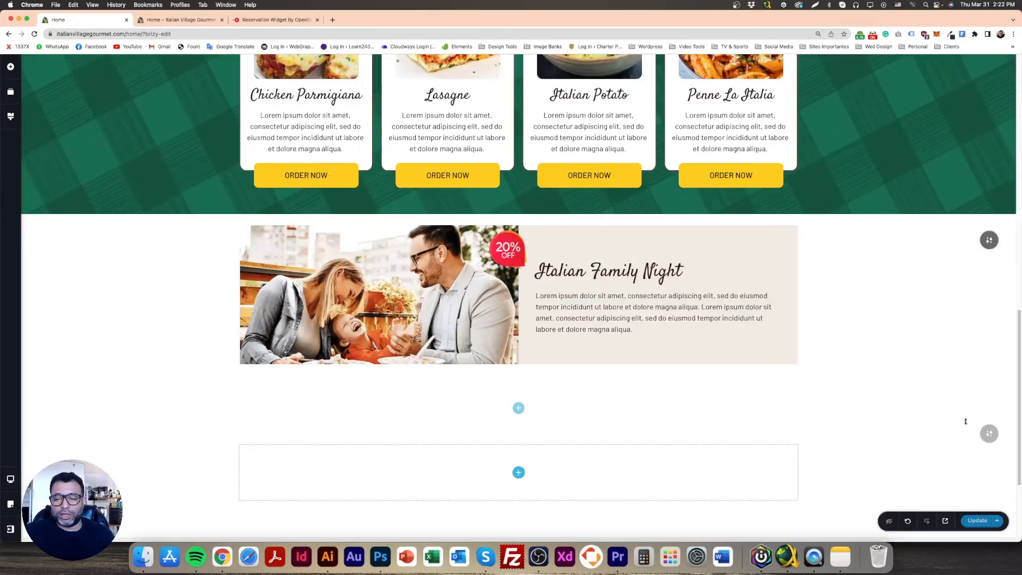
mouse_move(988, 433)
left_click(912, 433)
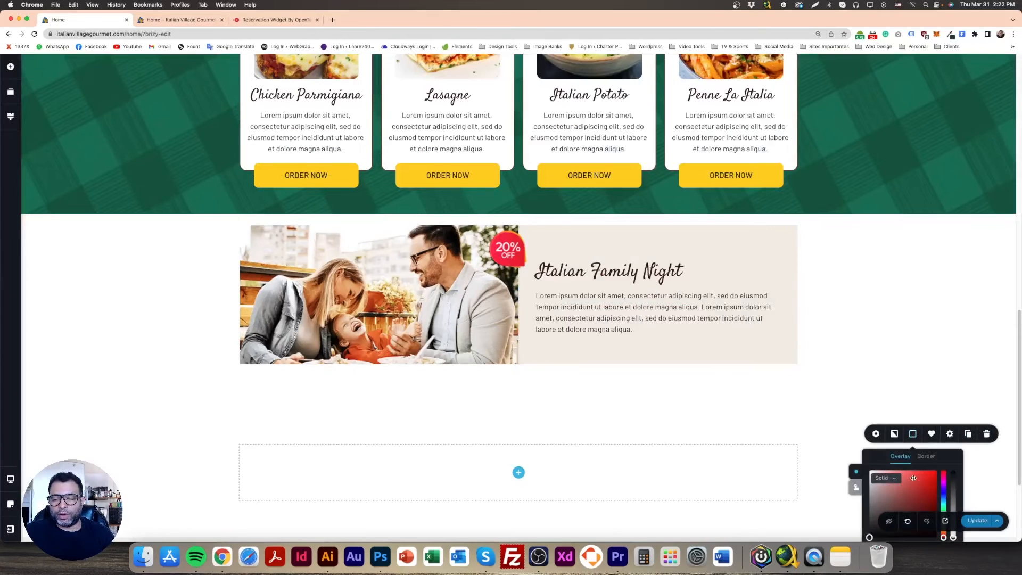
left_click(913, 477)
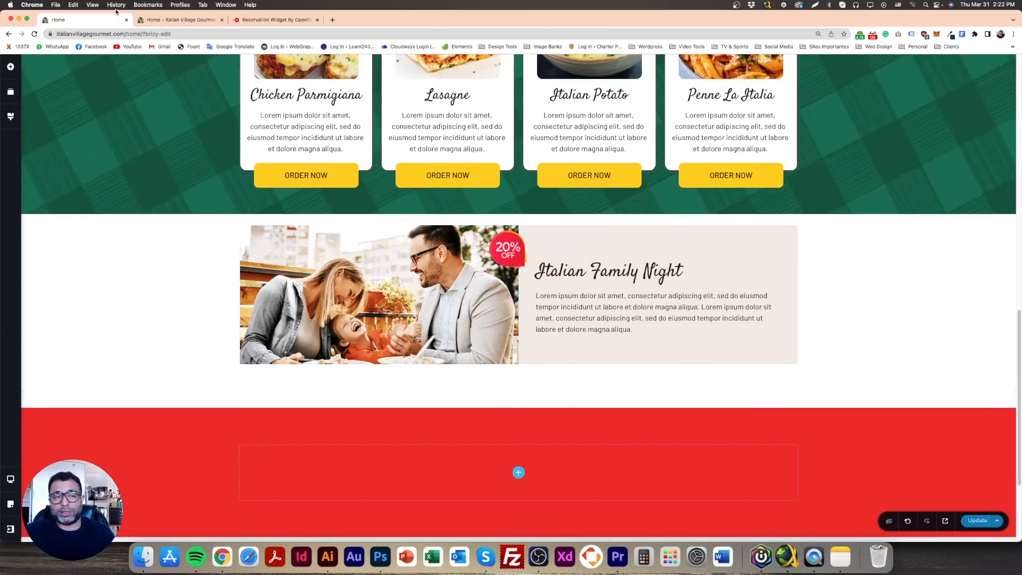
Reload the page preview and try the date, time and party size selectors of the reservation widget below the Italian Family Night block
left_click(159, 20)
left_click(34, 34)
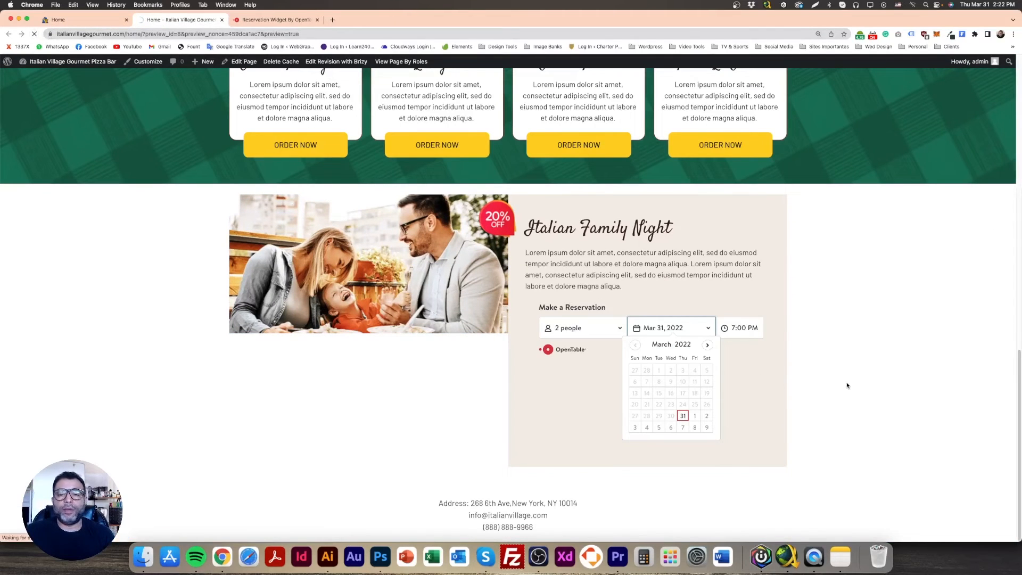
scroll(800, 388, "down", 15)
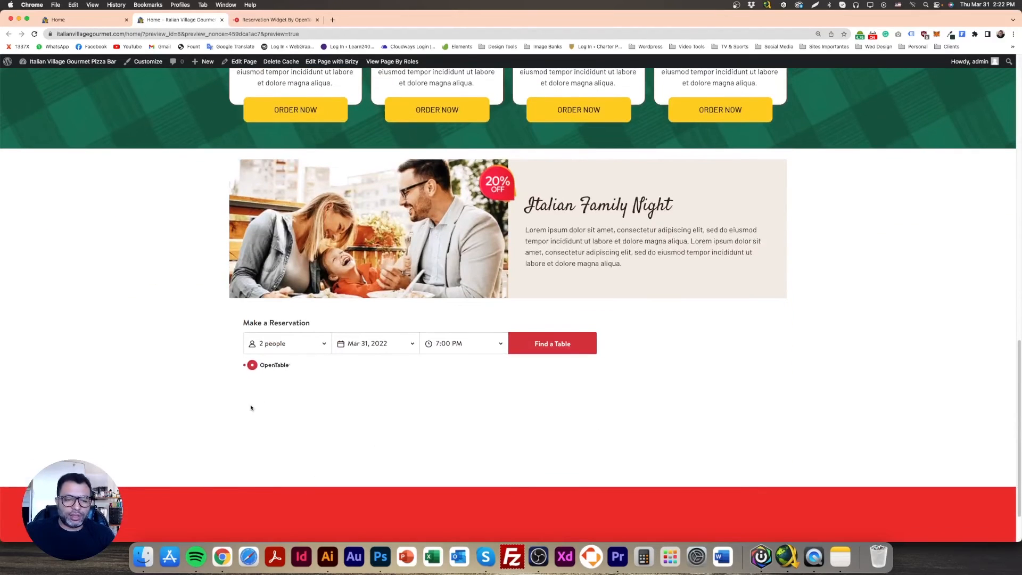
left_click(400, 343)
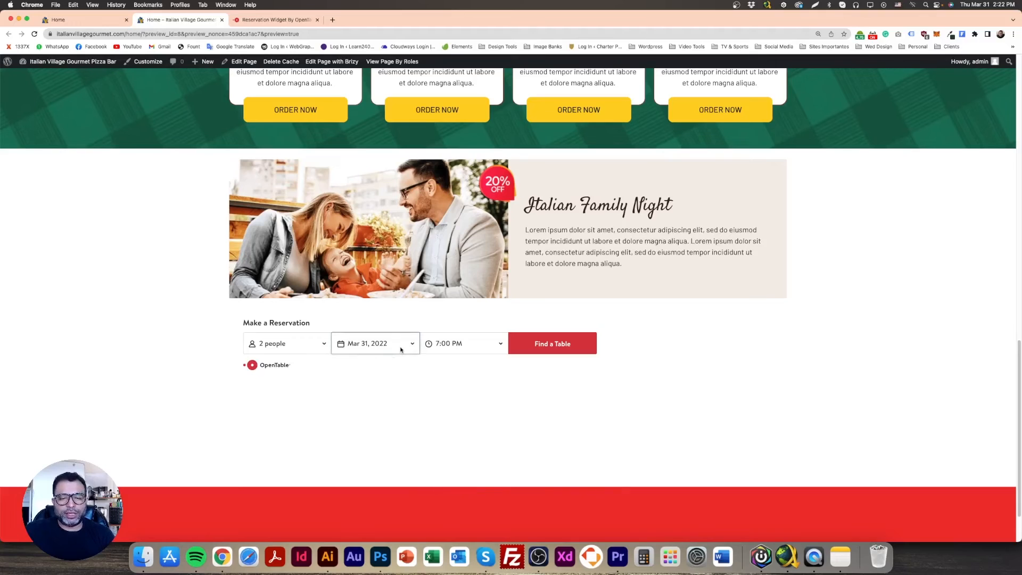
left_click(453, 345)
left_click(318, 406)
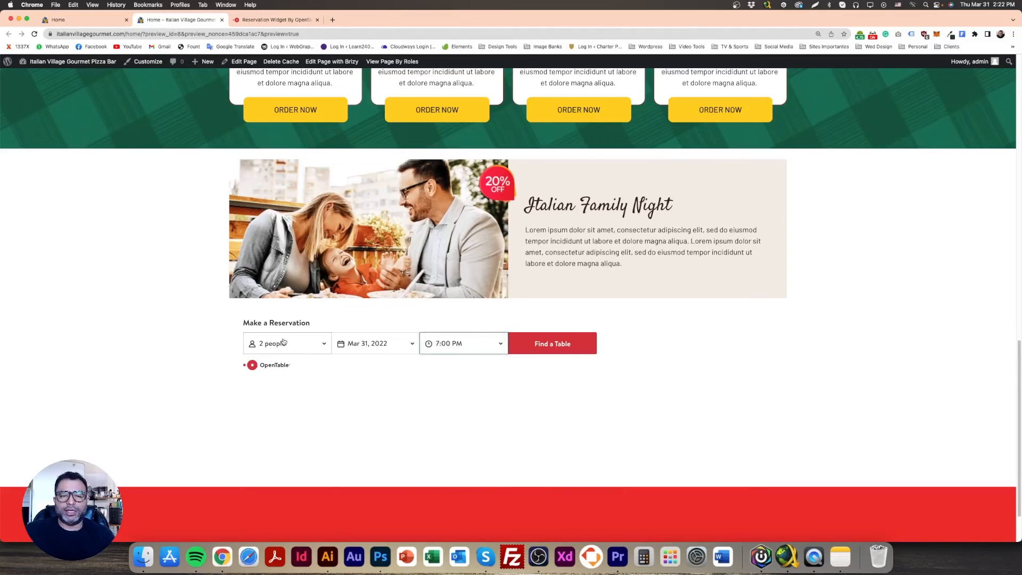
left_click(284, 342)
left_click(439, 423)
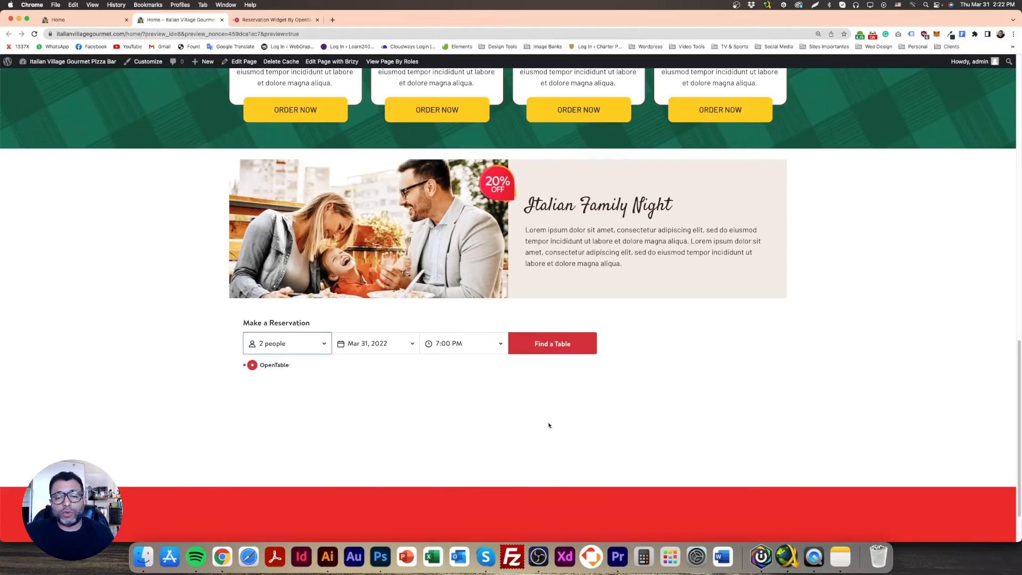
left_click(410, 349)
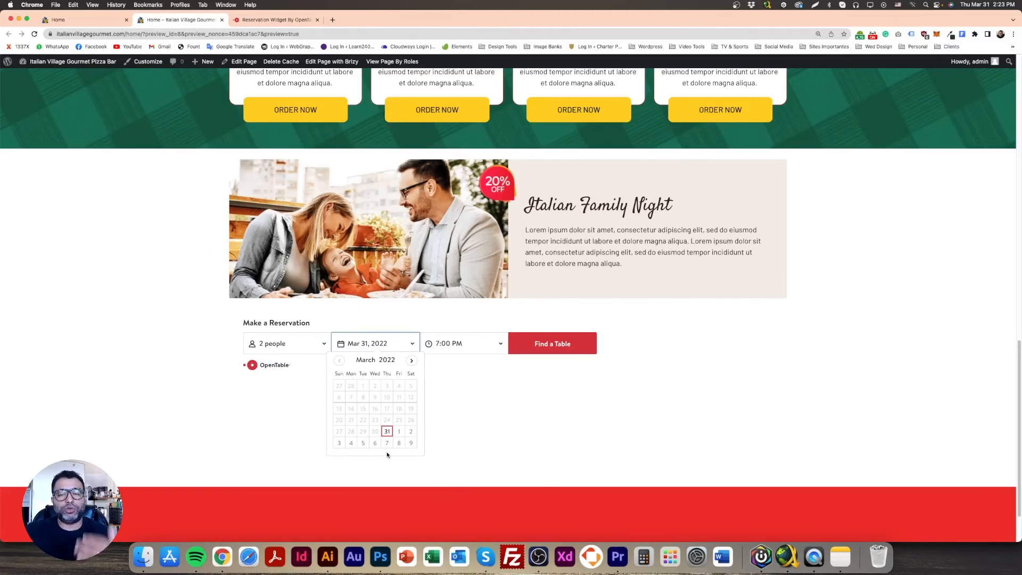
left_click(572, 462)
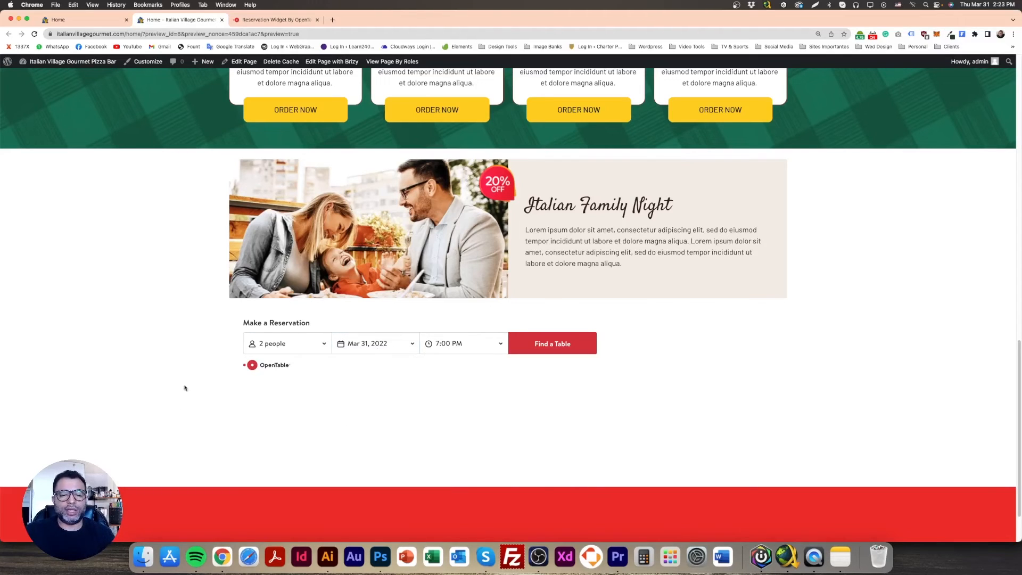
left_click_drag(180, 388, 643, 454)
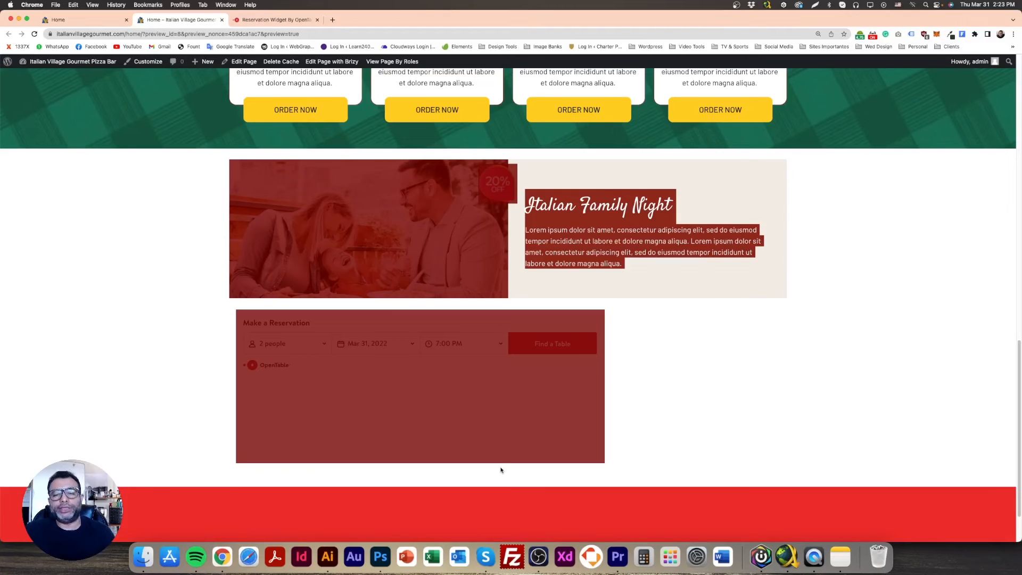
left_click(501, 349)
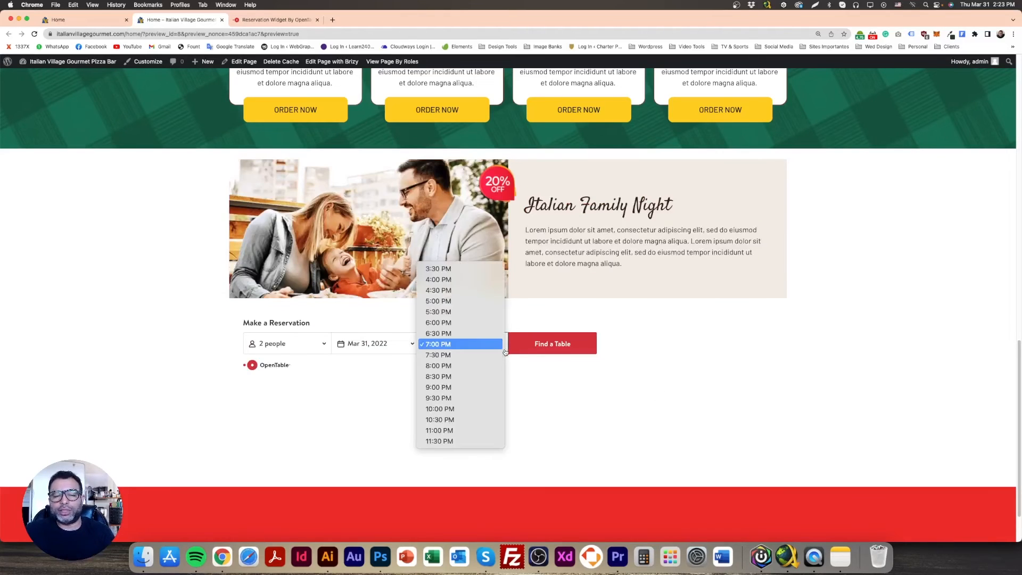
left_click(620, 371)
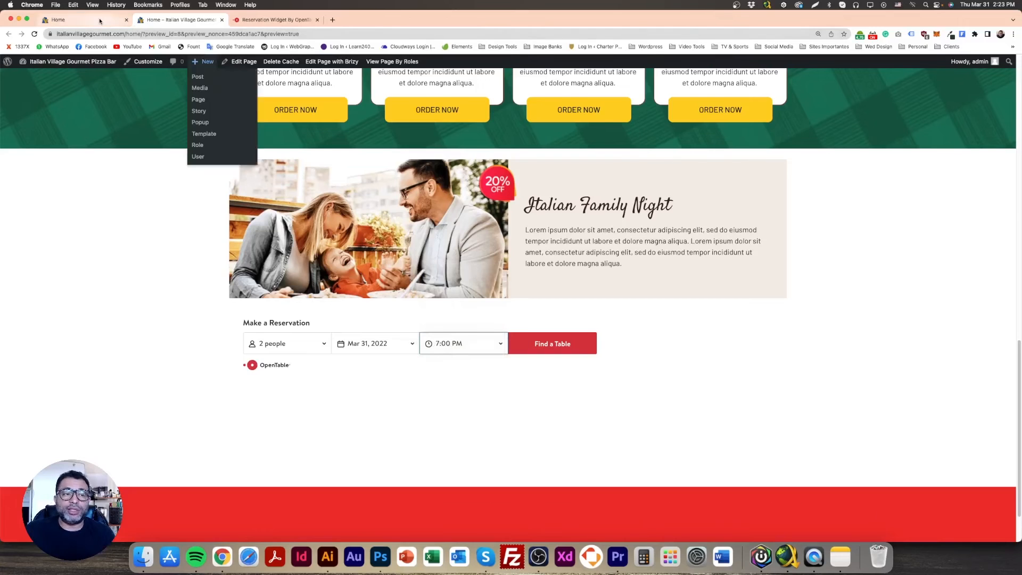
Return to the page editor and delete the reservation embed below the Italian Family Night block
left_click(59, 19)
left_click(248, 377)
left_click(285, 350)
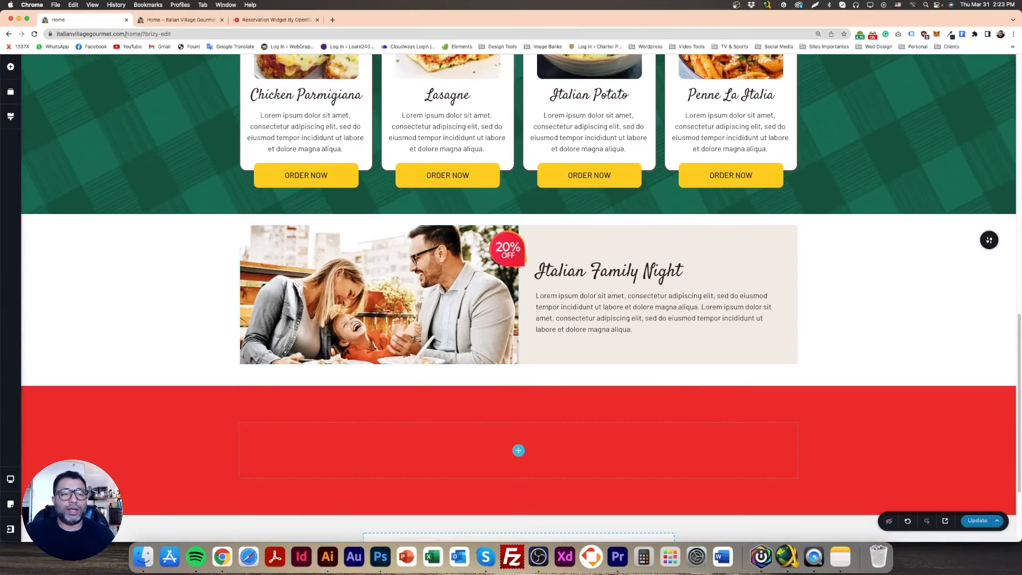
In the OpenTable widget builder, try the Tall and Standard types, set the widget type to Button (210 x 113 pixels) and copy its code
left_click(274, 19)
scroll(171, 286, "up", 5)
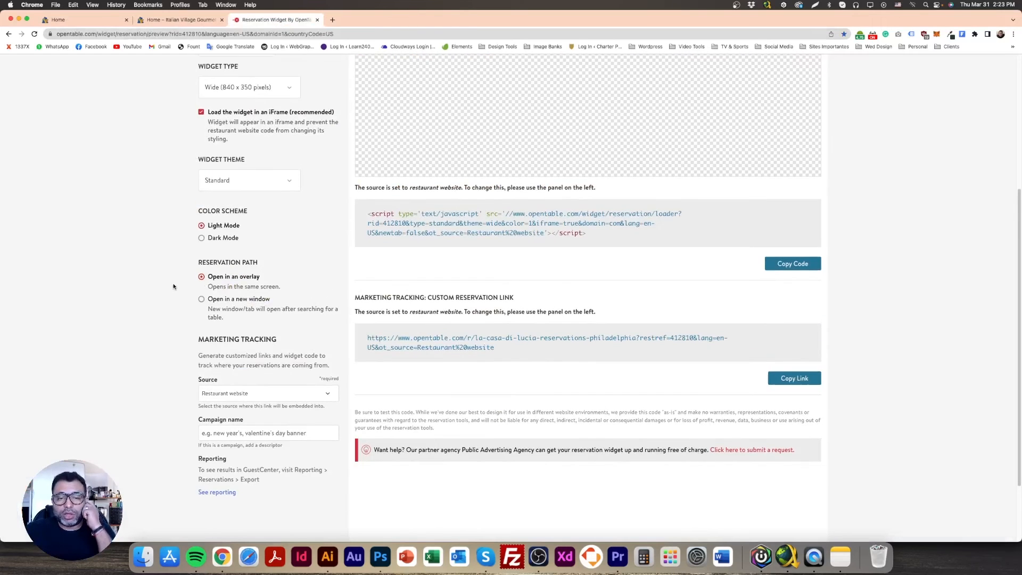
left_click(253, 264)
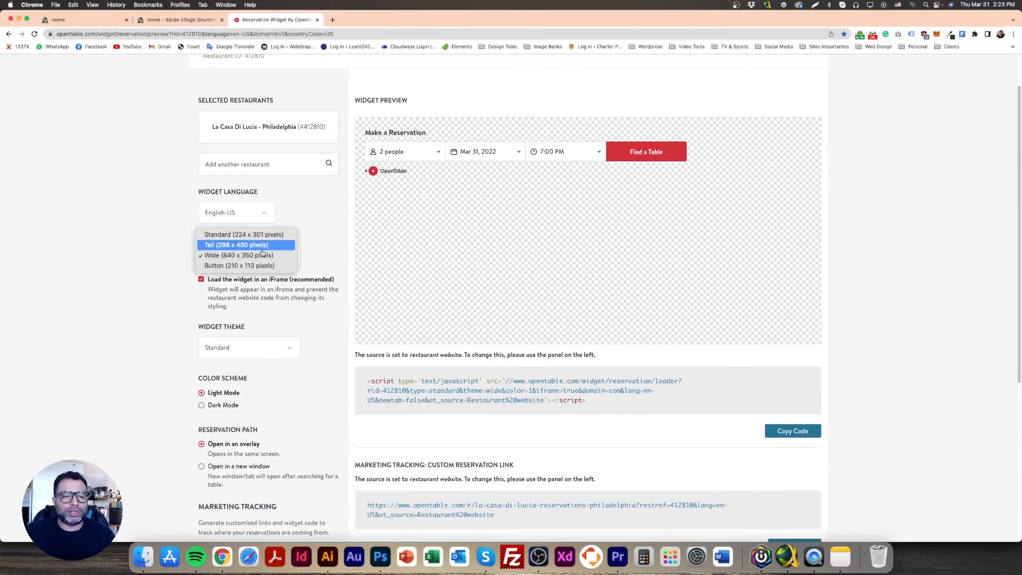
left_click(256, 246)
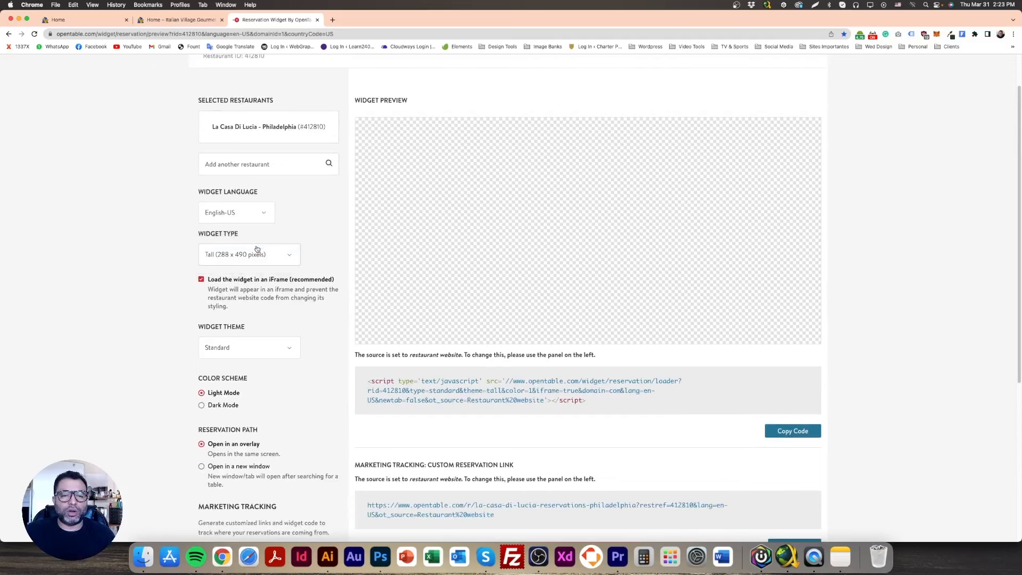
left_click(247, 255)
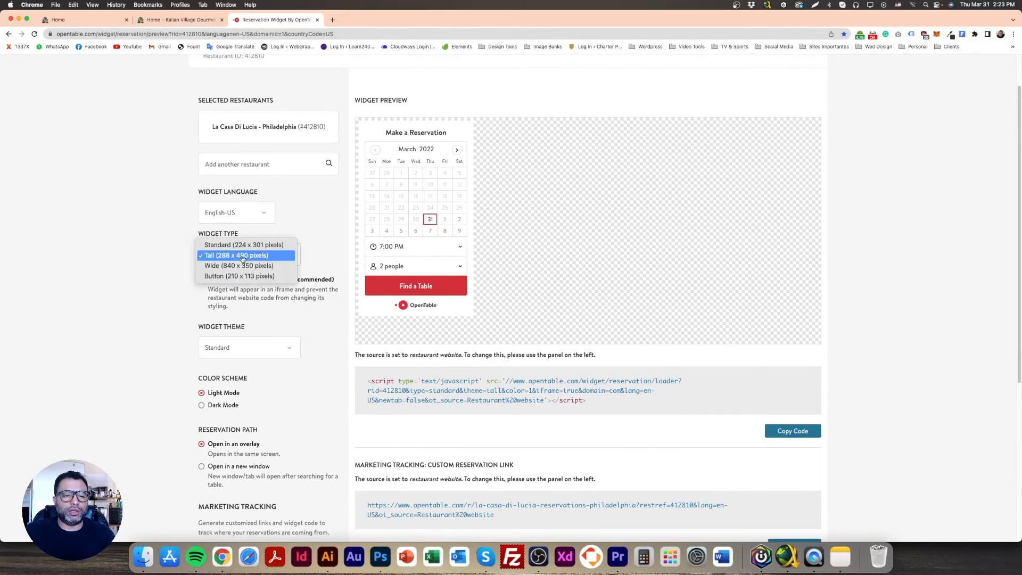
left_click(246, 245)
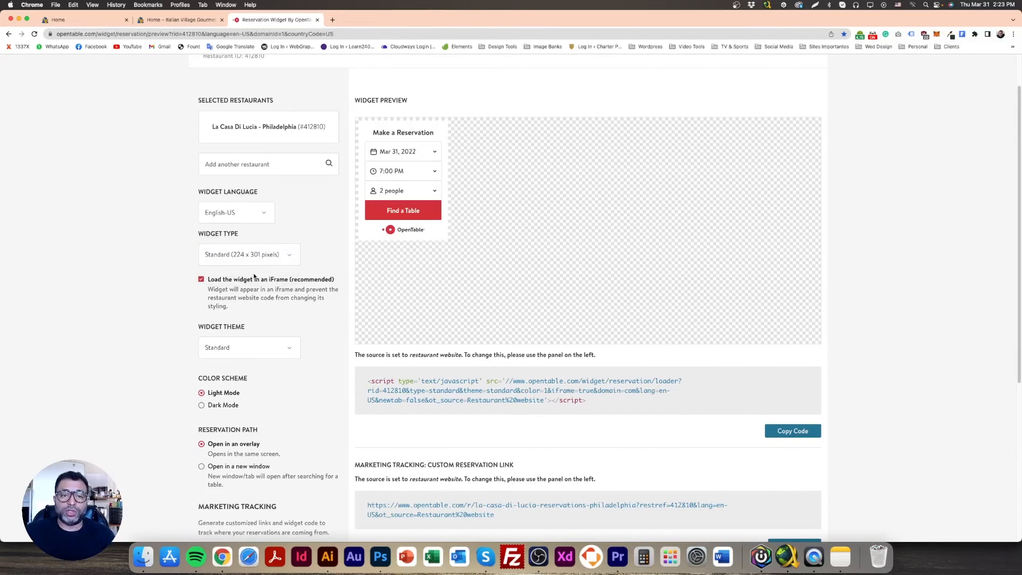
left_click(259, 262)
left_click(268, 286)
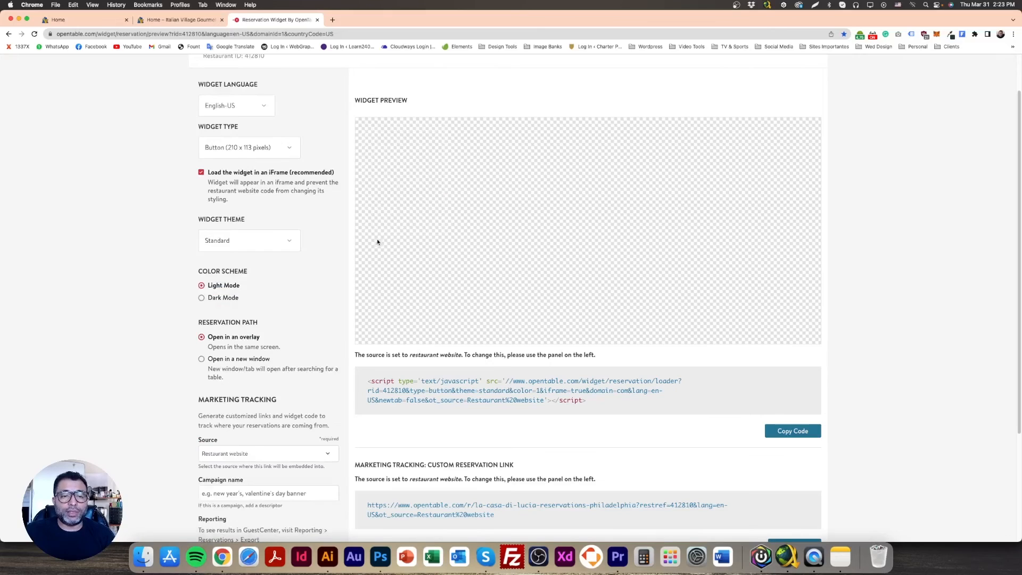
left_click(530, 396)
key("super+c")
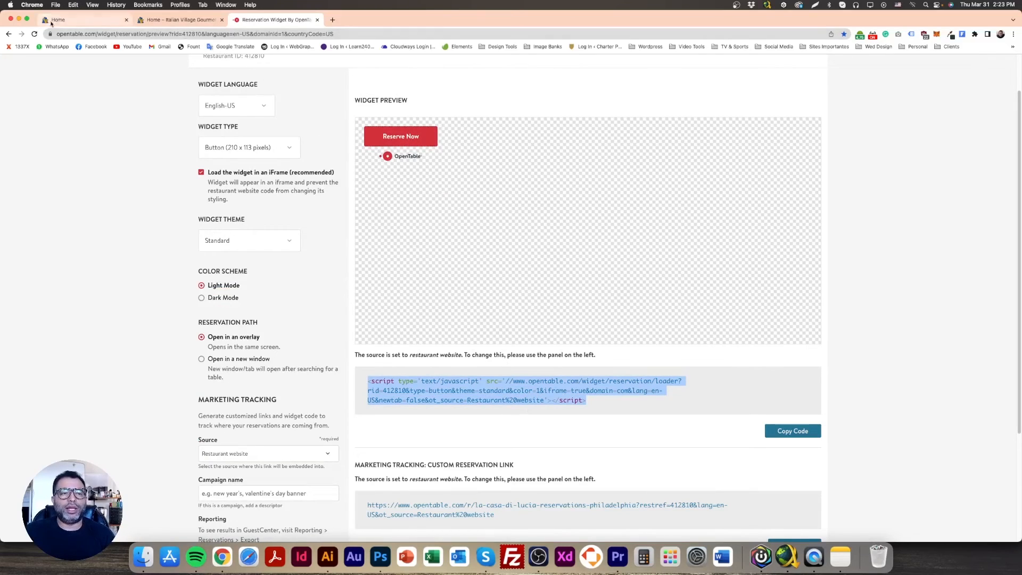
Return to the page editor, add an embed element with the copied OpenTable code below the Italian Family Night text, and save the page
left_click(51, 24)
left_click(600, 326)
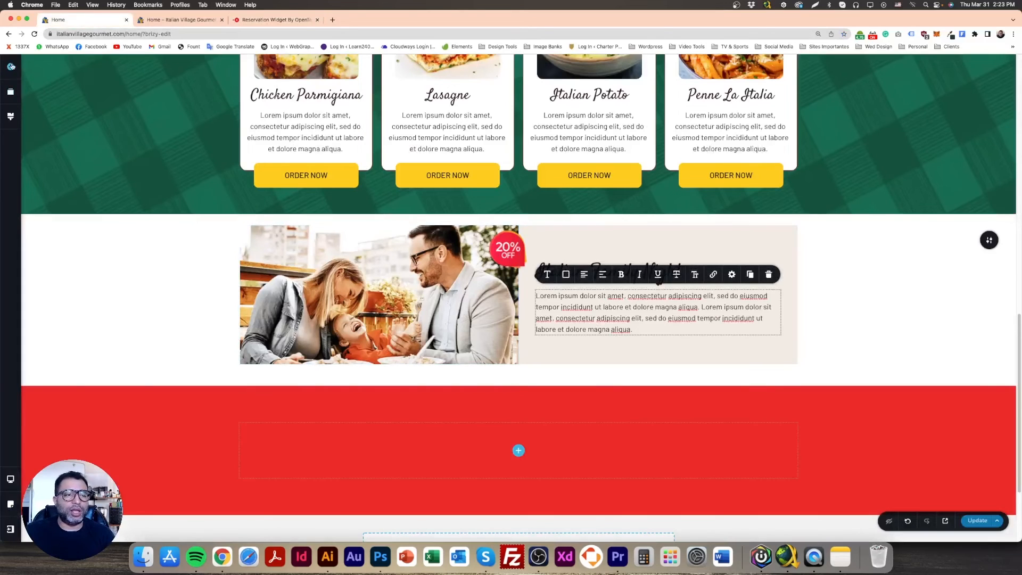
left_click(11, 67)
left_click_drag(52, 244, 625, 390)
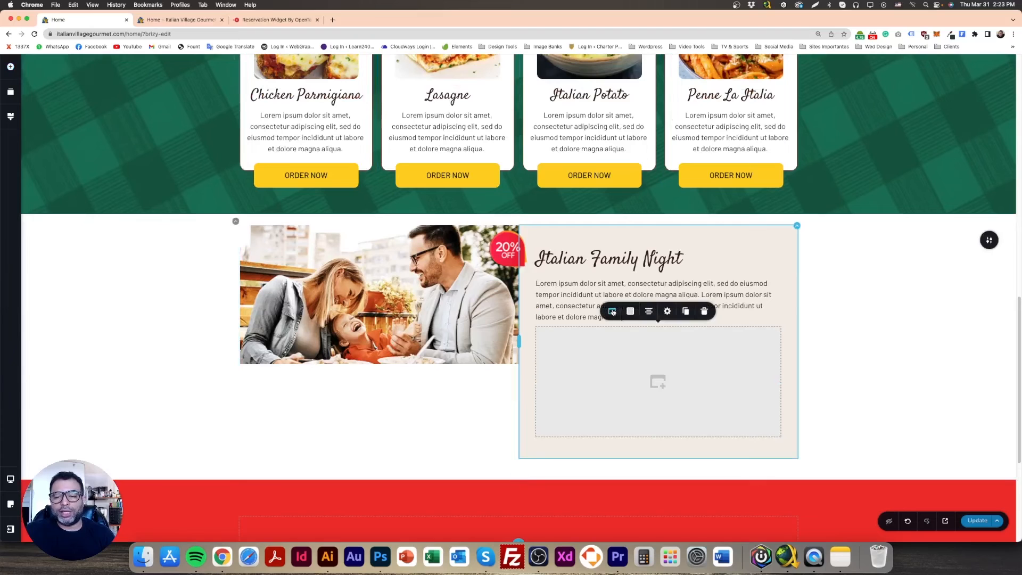
left_click(612, 312)
key("super+v")
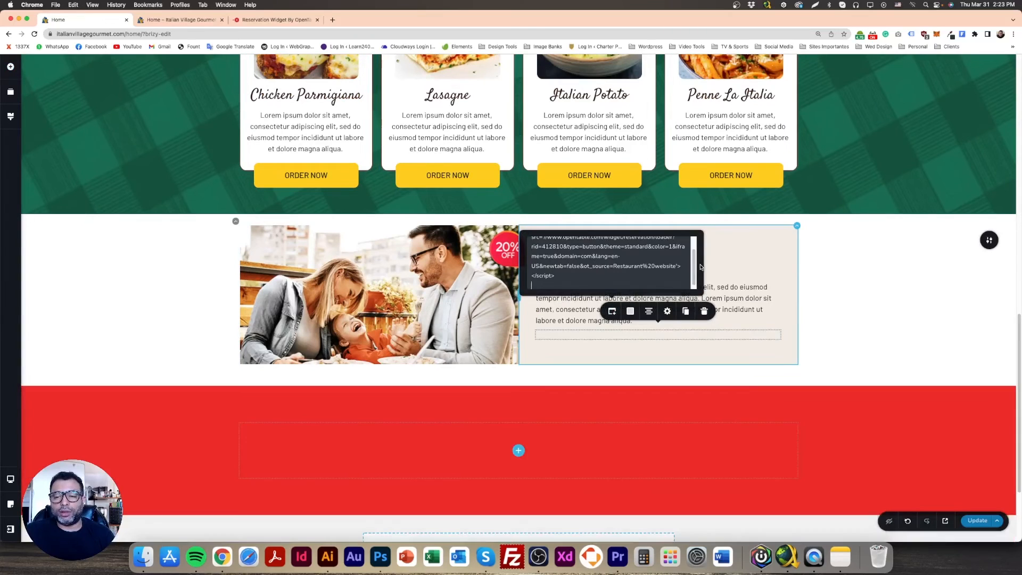
left_click(853, 366)
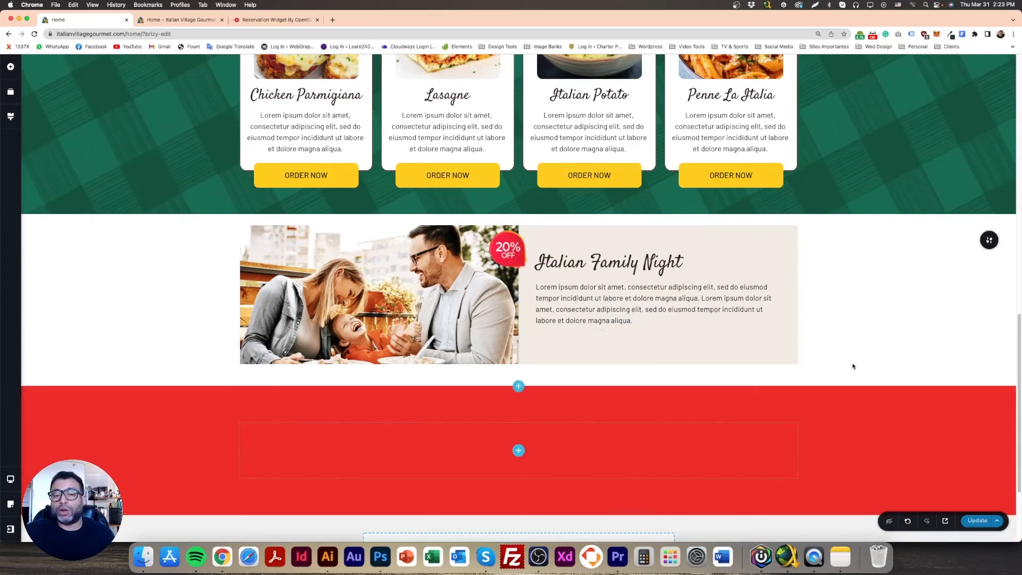
left_click(977, 520)
Check the Italian Family Night section in the Photoshop design, reload the page preview in Chrome and try the Reserve Now button's overlay
left_click(380, 556)
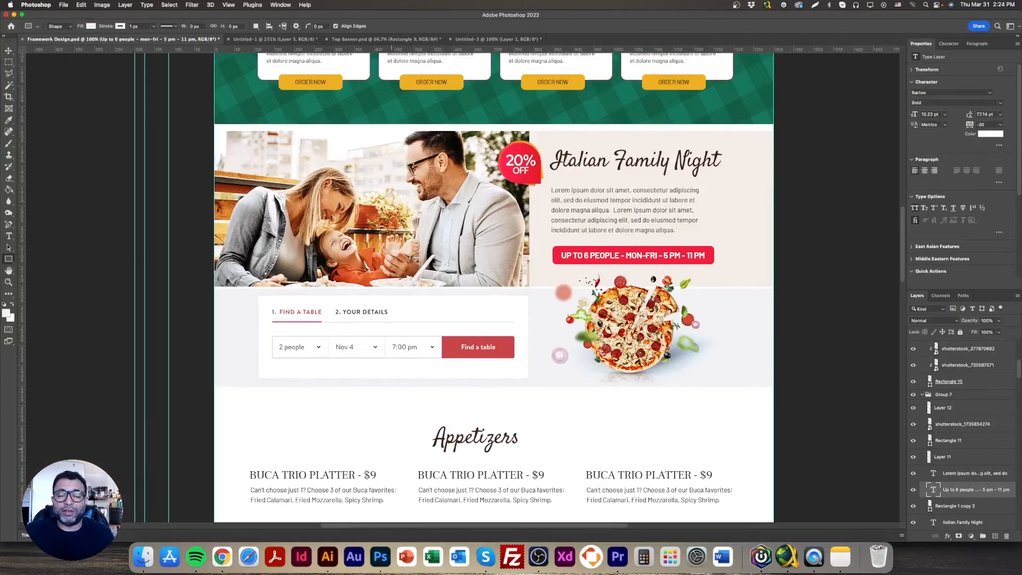
left_click(222, 557)
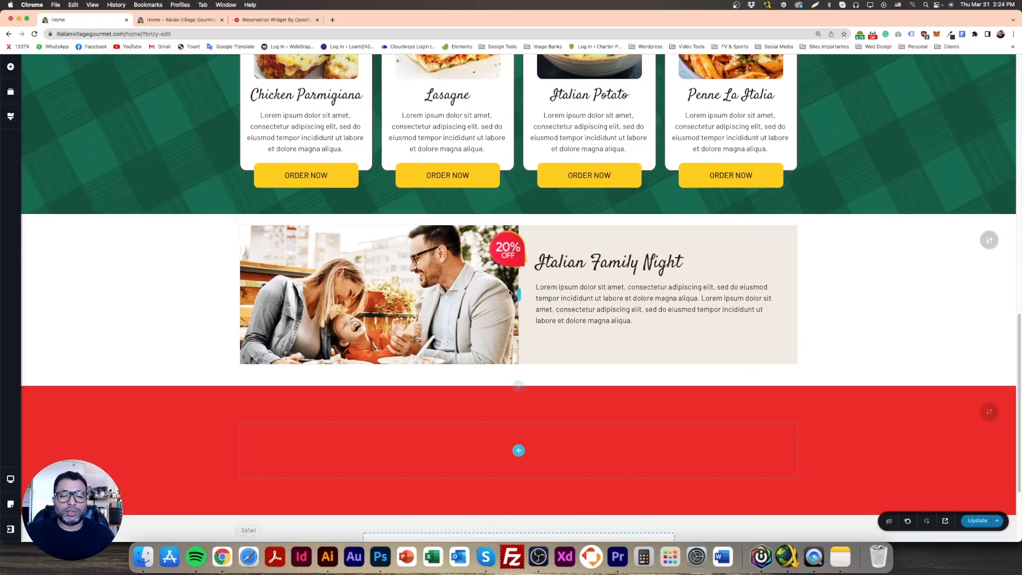
left_click(176, 20)
left_click(35, 33)
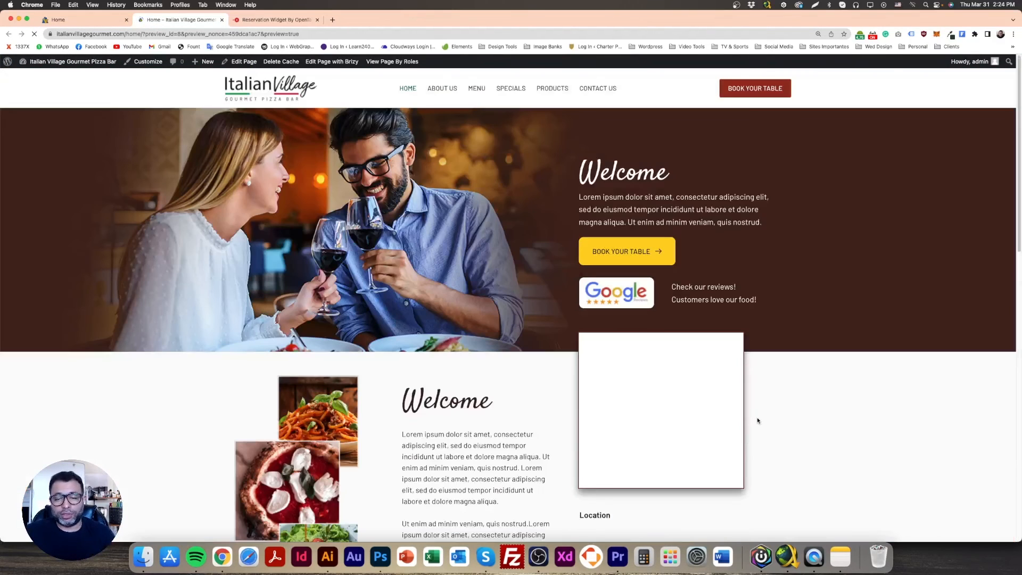
scroll(758, 420, "down", 10)
scroll(760, 420, "down", 3)
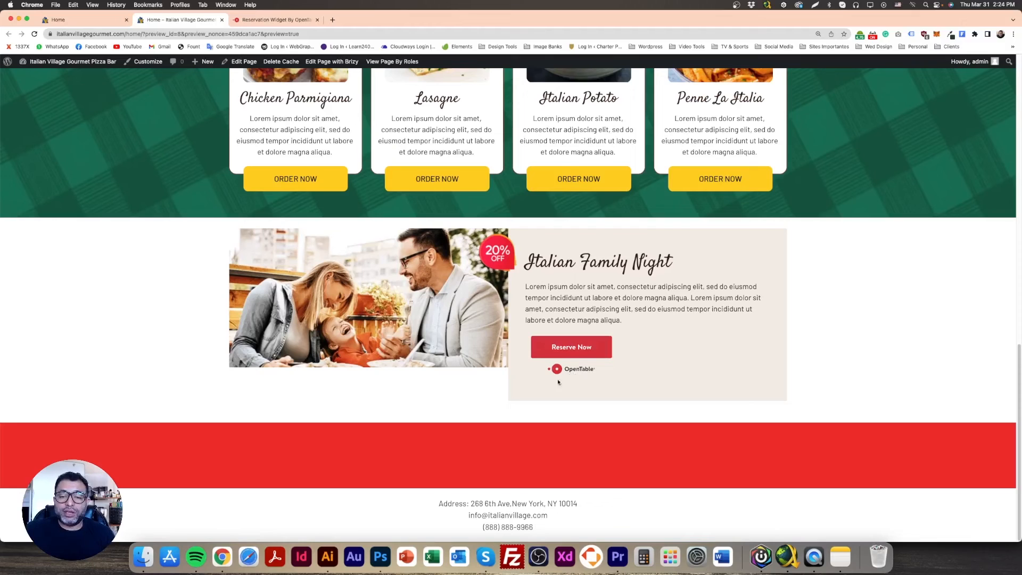
left_click(574, 352)
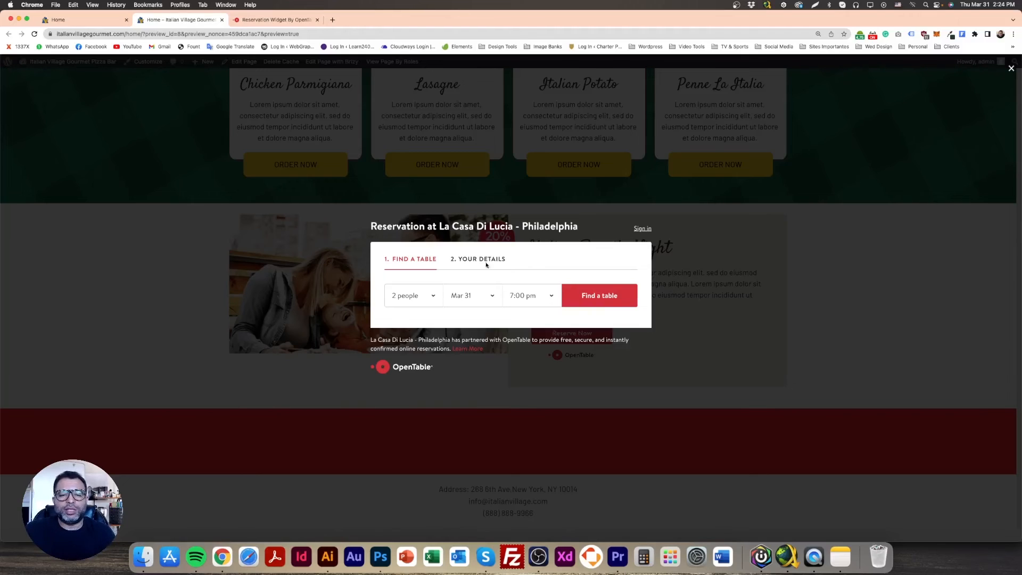
left_click(786, 285)
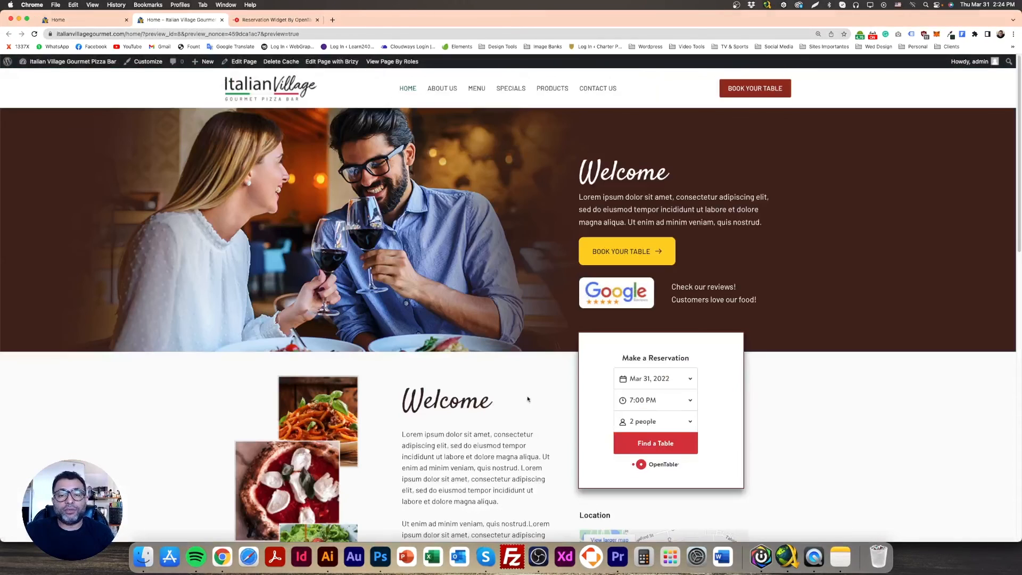
Check the Italian Family Night block in the preview, make its family photo about 20 pixels taller in the editor, and reload the preview
scroll(527, 399, "down", 5)
scroll(504, 413, "down", 8)
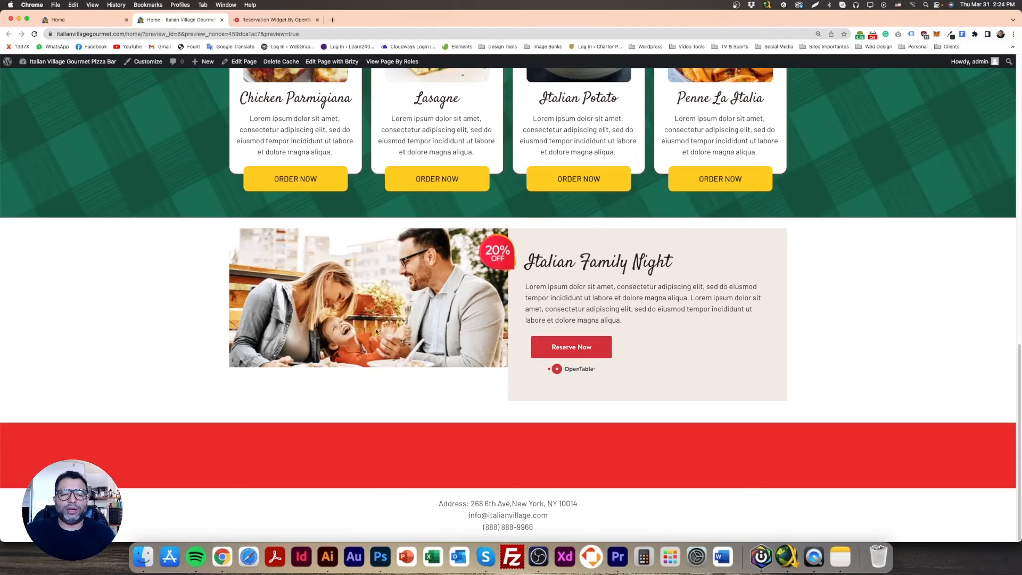
left_click(95, 21)
left_click(296, 263)
left_click_drag(379, 364, 379, 387)
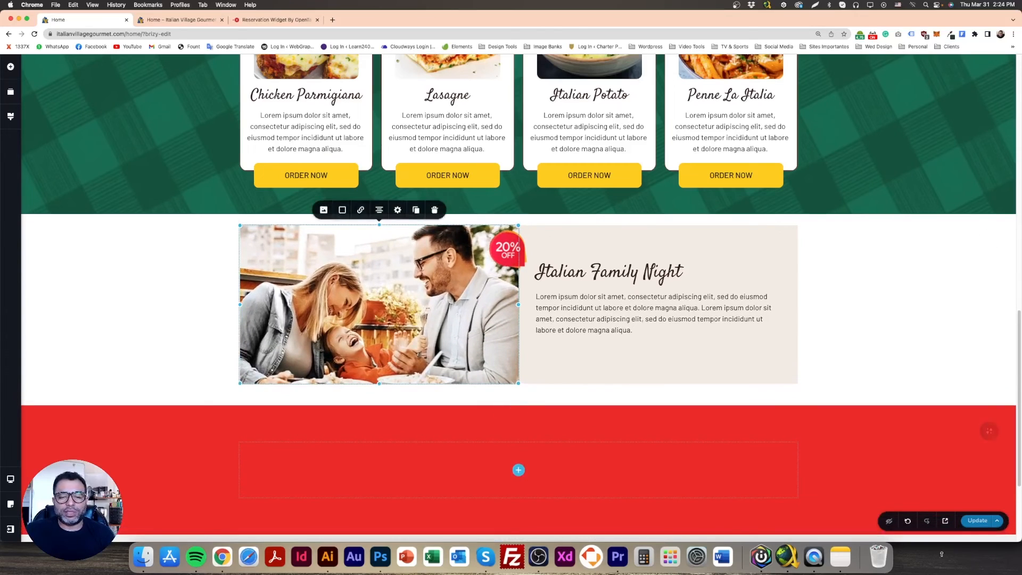
left_click(159, 20)
key("super+r")
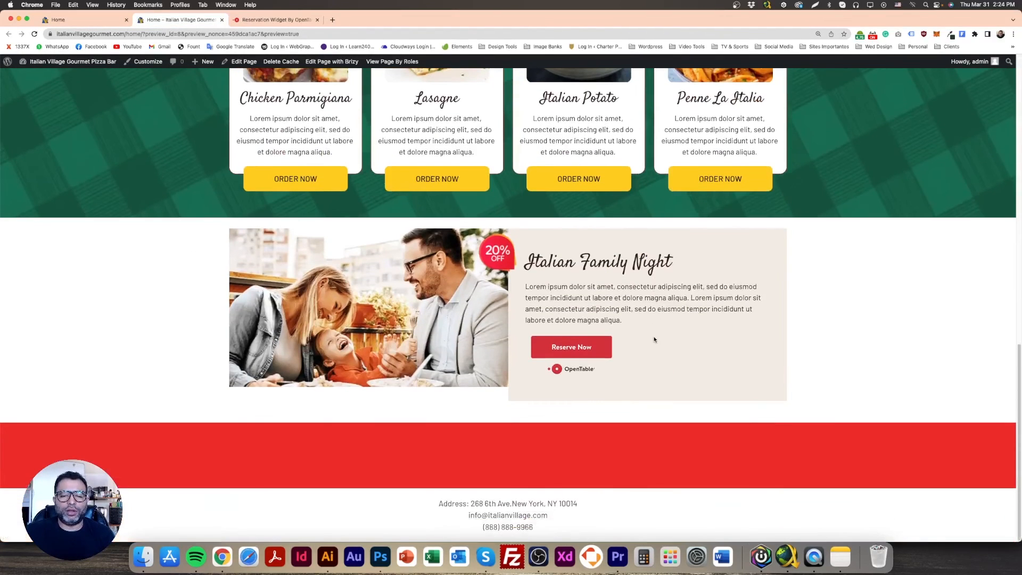
Stretch the family photo about 10 pixels further down in the page editor and reload the preview to compare it with the beige text panel
left_click(80, 20)
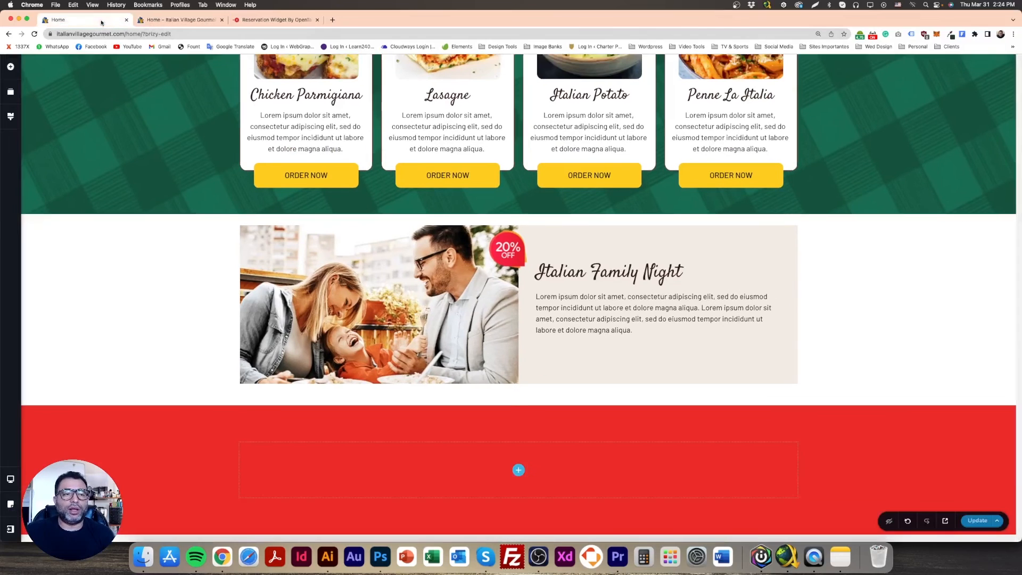
left_click(381, 340)
left_click_drag(379, 384, 379, 395)
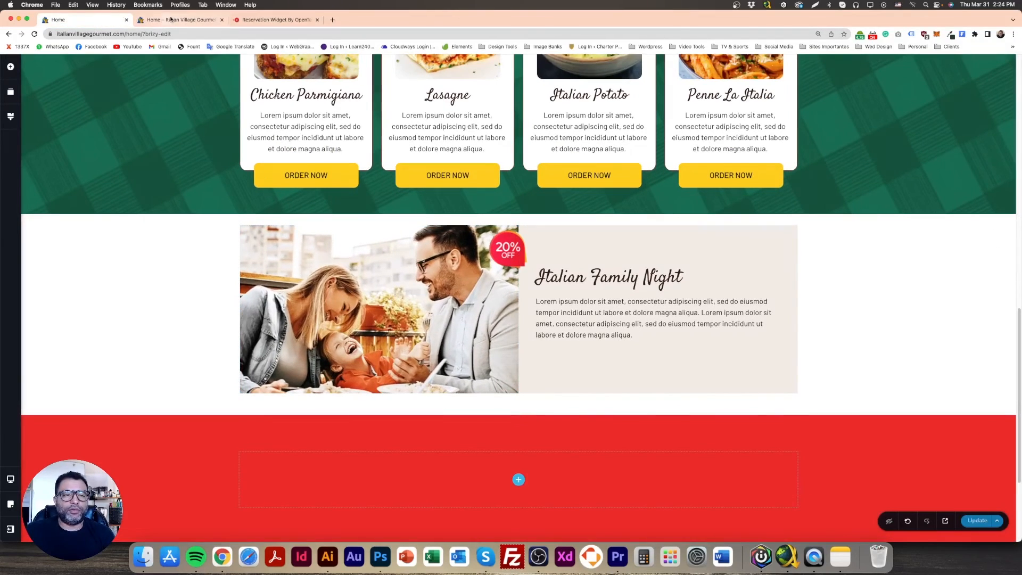
left_click(176, 19)
key("super+r")
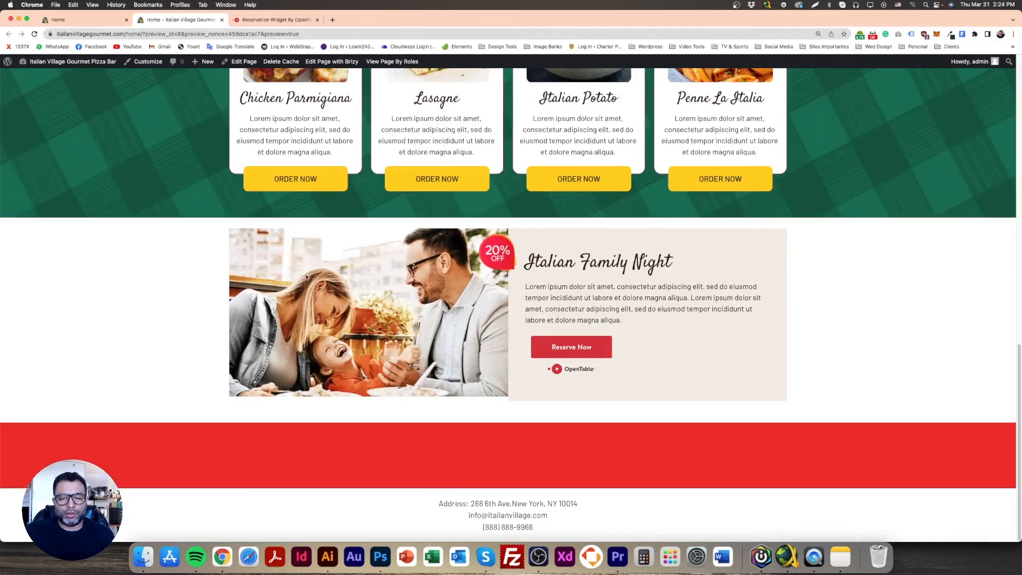
Extend the family photo's height to match the beige text panel, save the page and check the result in the preview
left_click(91, 19)
left_click(376, 341)
left_click_drag(380, 396, 382, 405)
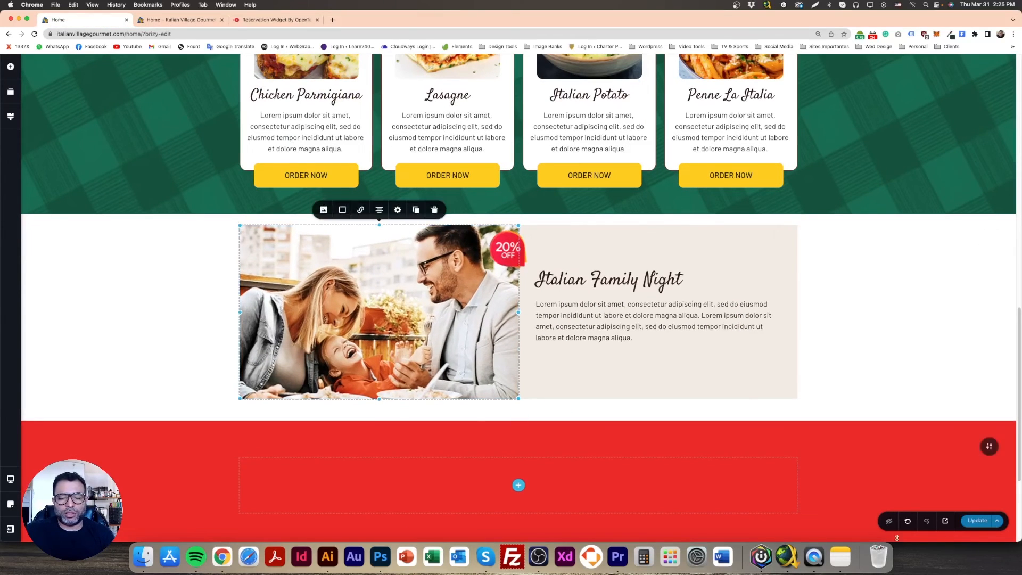
left_click(976, 522)
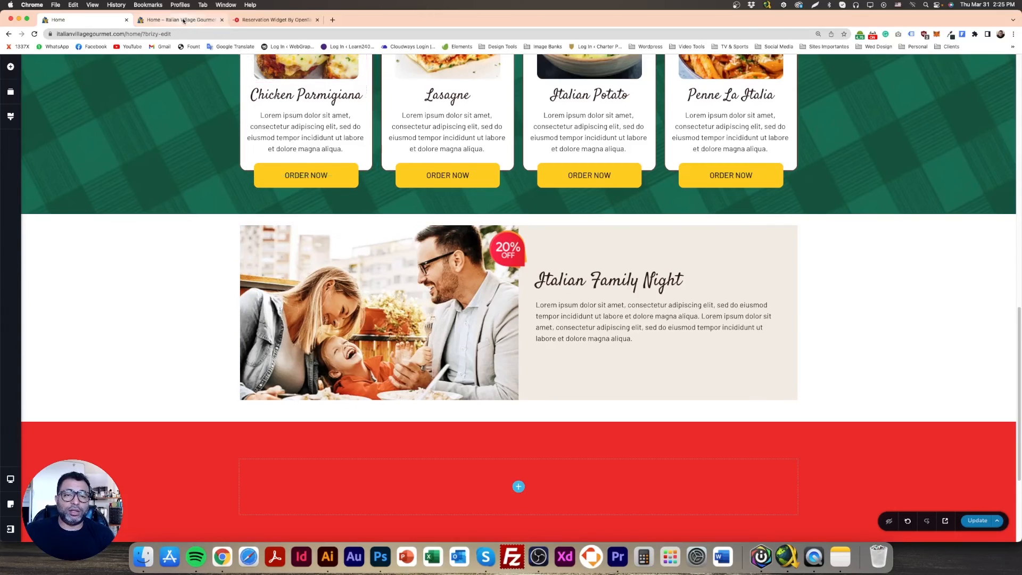
left_click(183, 20)
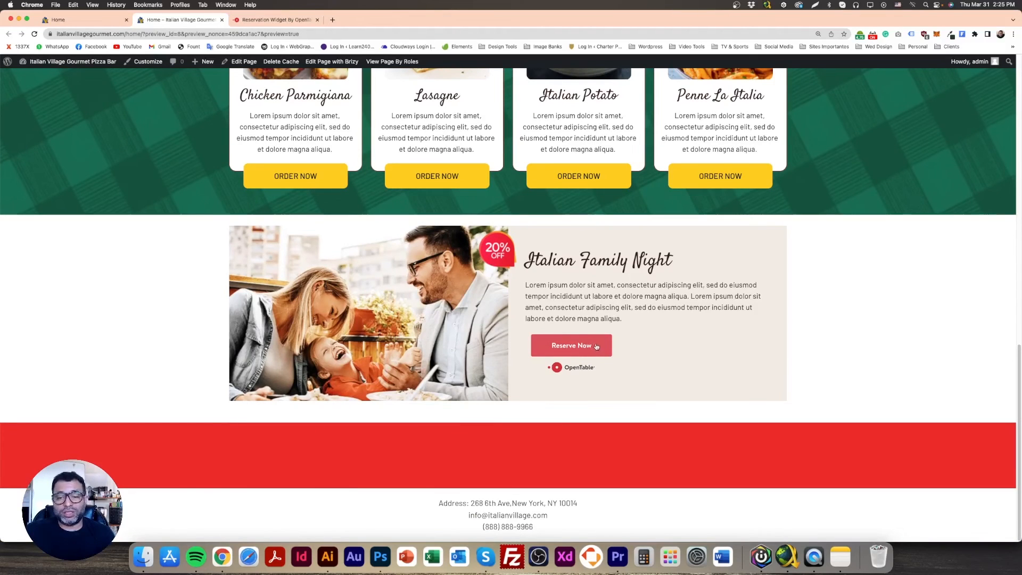
In the page editor, set a uniform margin of 0 px for the OpenTable embed below the Italian Family Night text
left_click(79, 20)
left_click(575, 359)
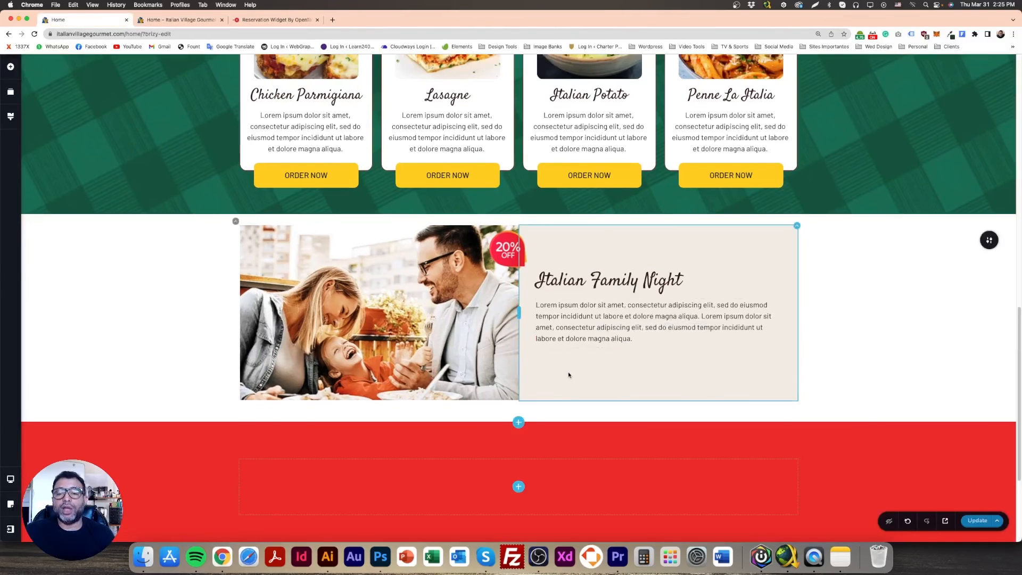
left_click(581, 356)
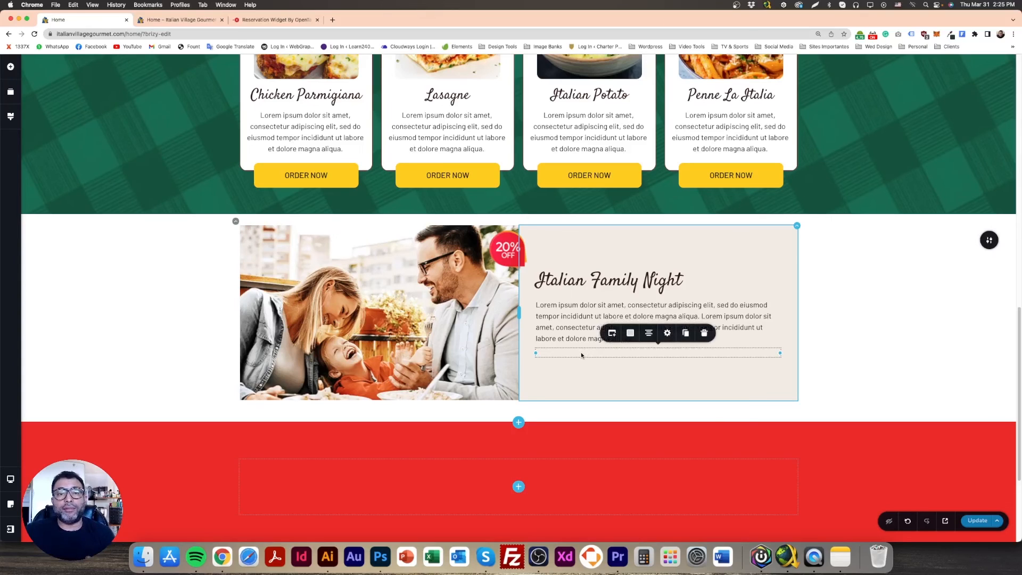
left_click(669, 334)
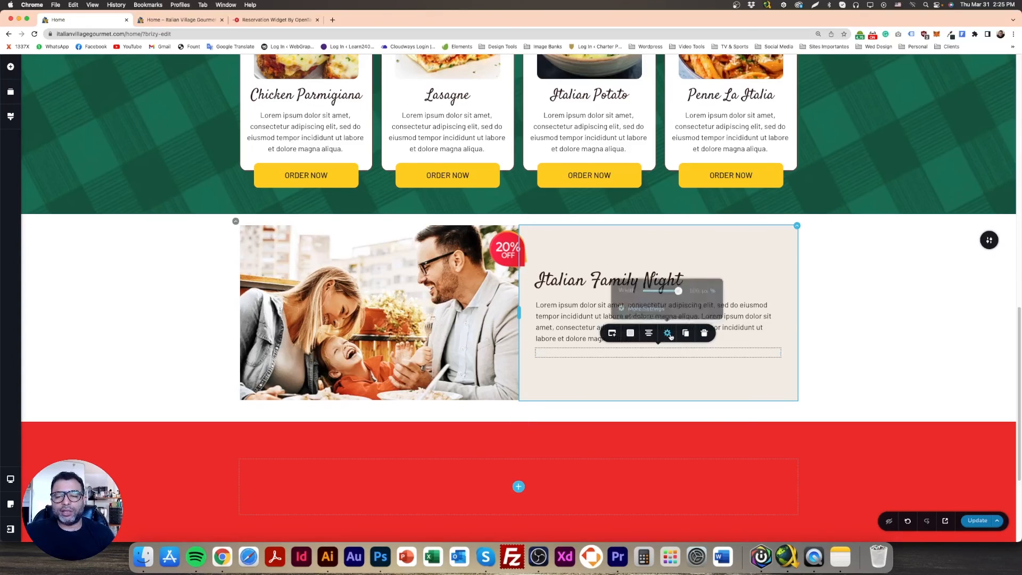
left_click(653, 308)
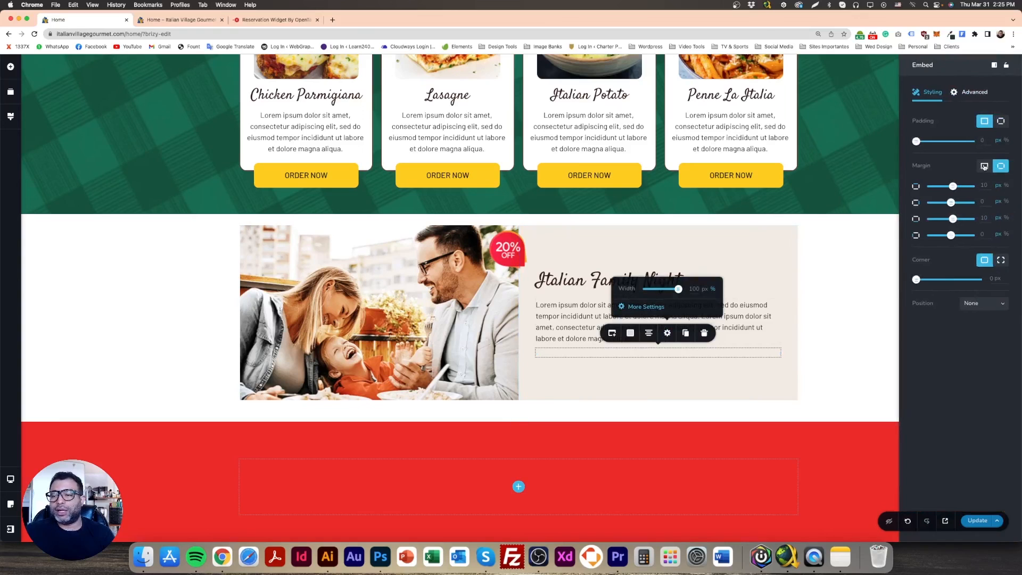
left_click(984, 166)
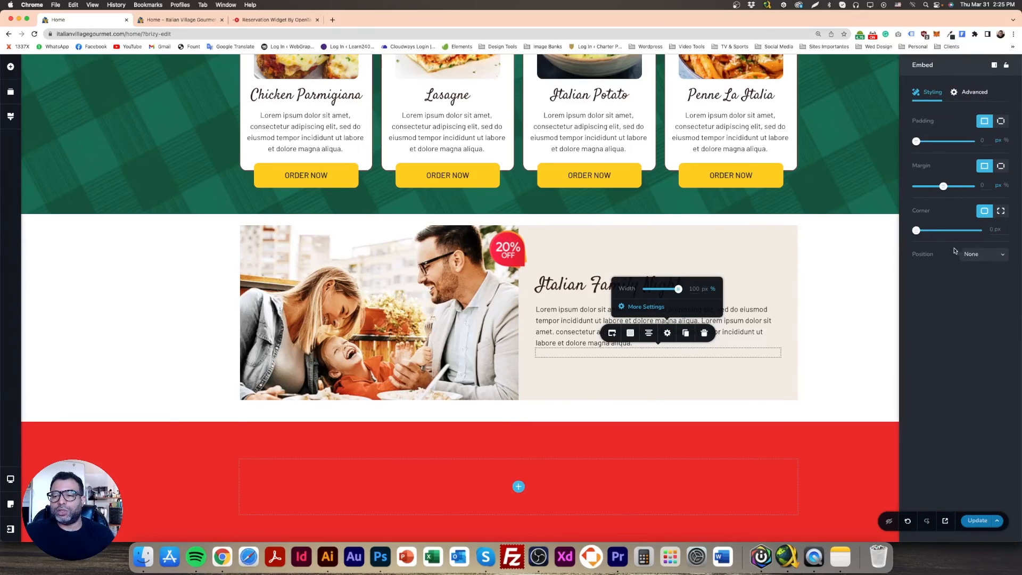
left_click(834, 278)
Add a spacer between the Italian Family Night text and the OpenTable embed, save the page and reload the preview
left_click(10, 67)
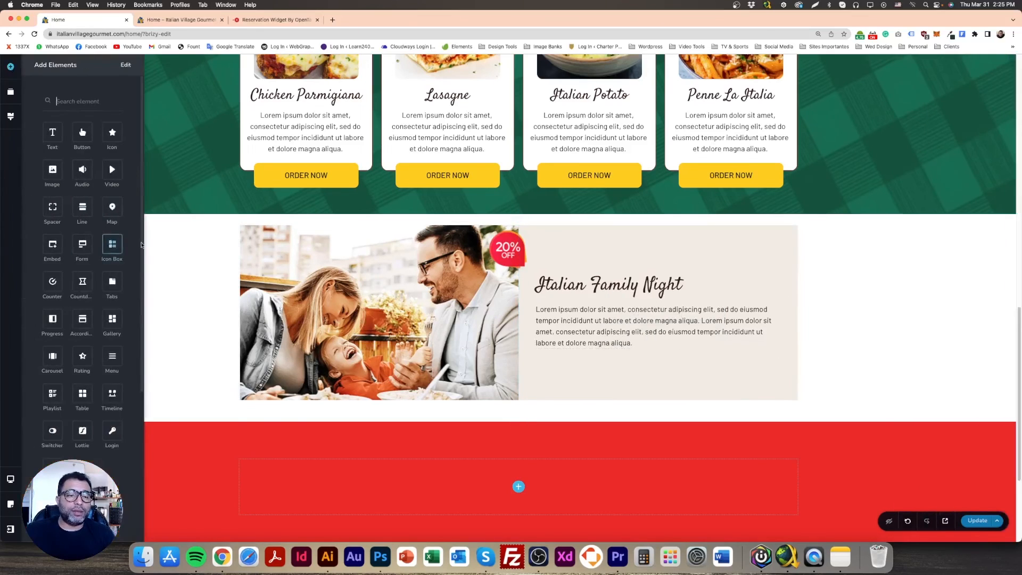
left_click_drag(52, 206, 564, 395)
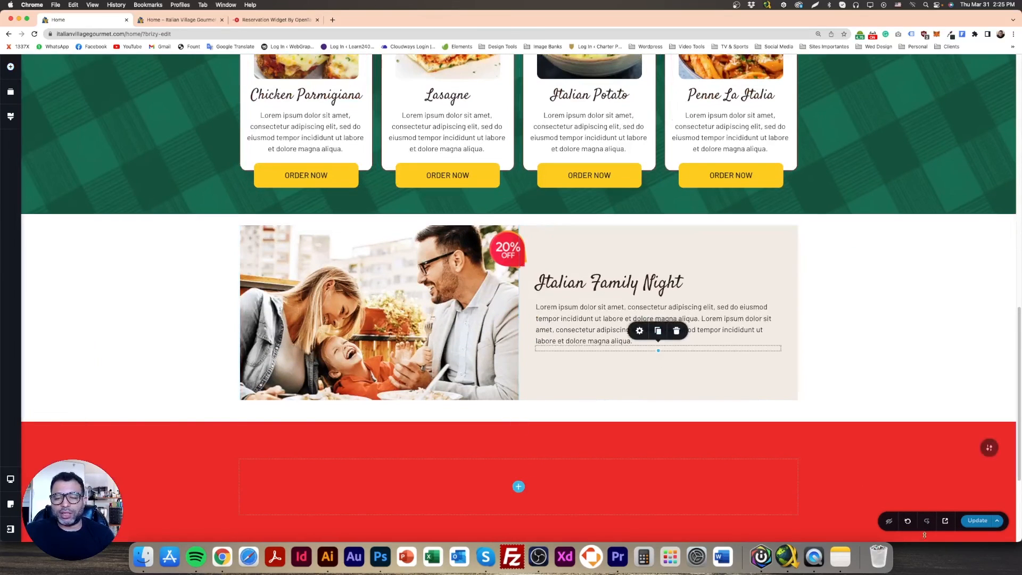
left_click(977, 520)
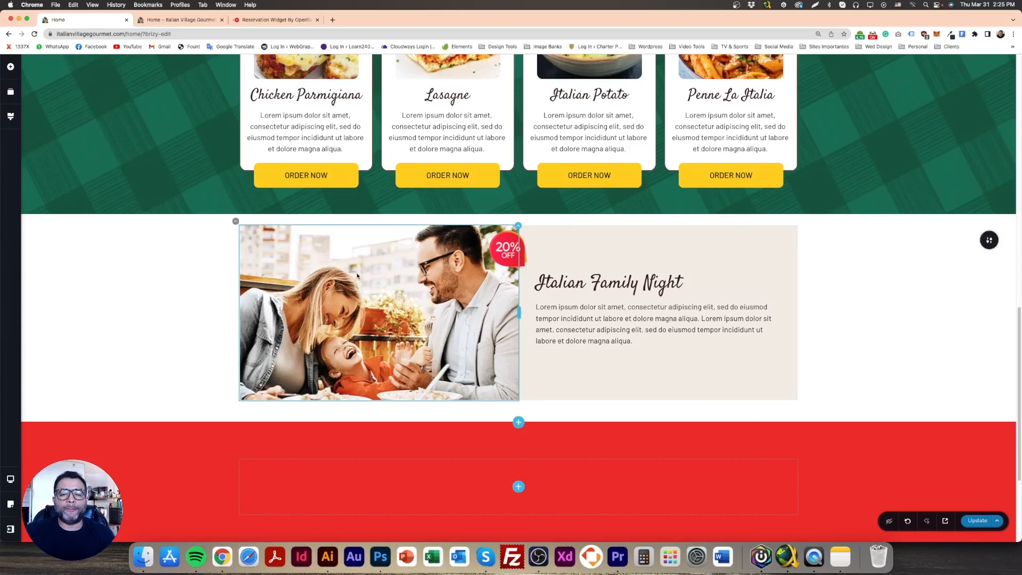
left_click(181, 20)
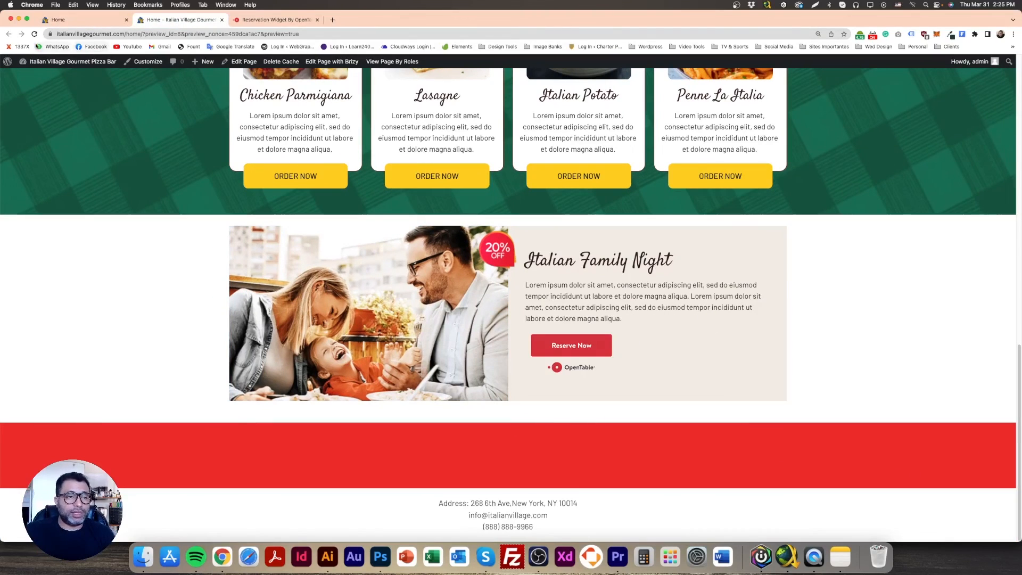
left_click(34, 33)
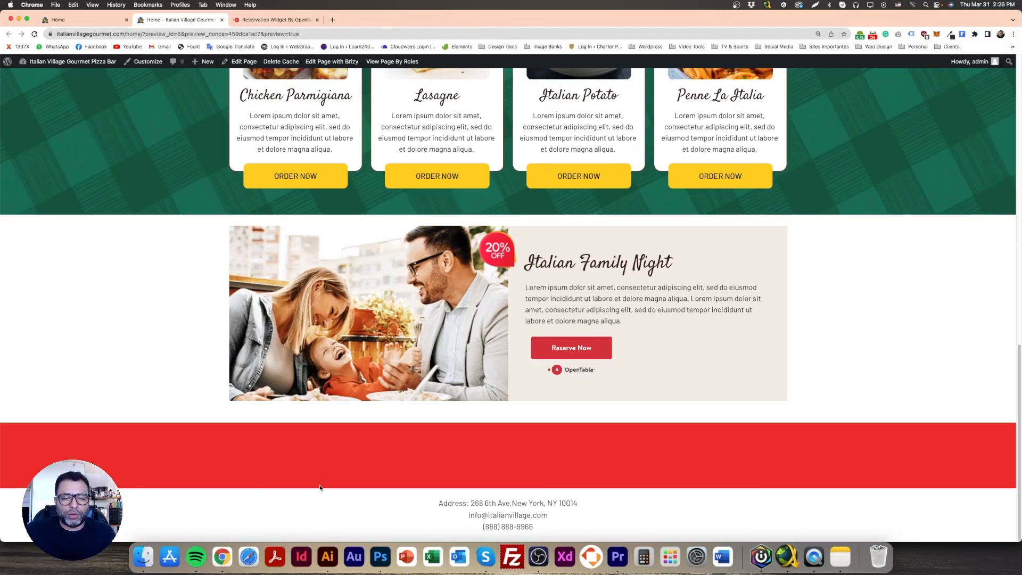
Return to the page editor, delete the empty red block below the Italian Family Night block and save the page
left_click(58, 19)
scroll(988, 266, "down", 5)
left_click(983, 287)
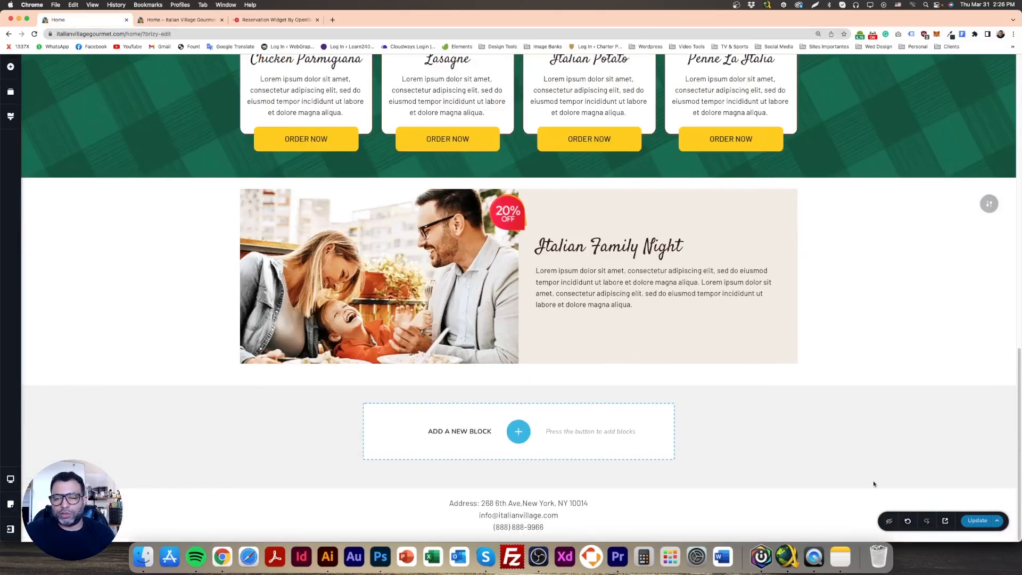
left_click(968, 524)
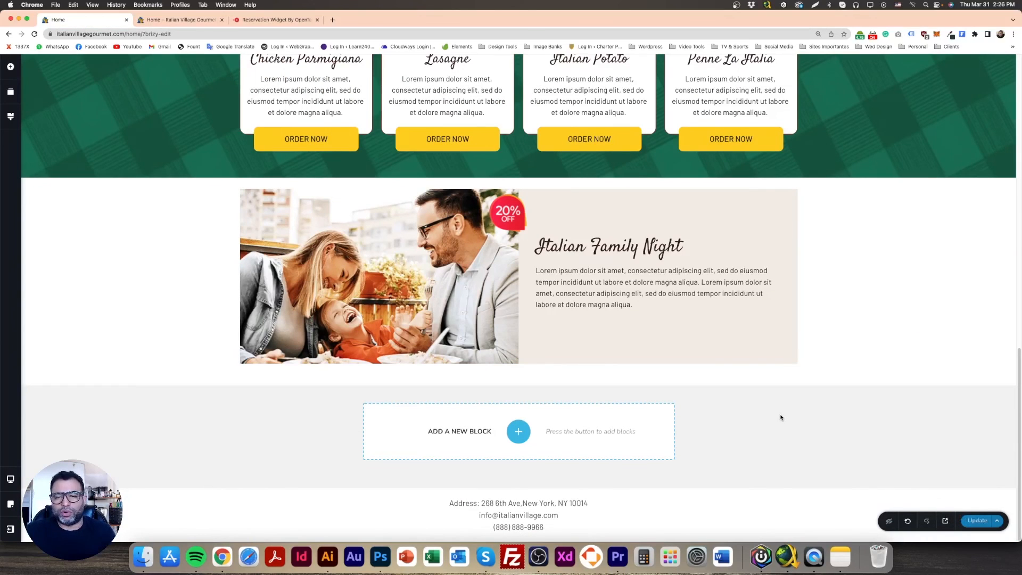
Review the finished Italian Family Night block, and examine the remaining sections of the Photoshop design from the menu lists down to the footer
scroll(607, 381, "up", 6)
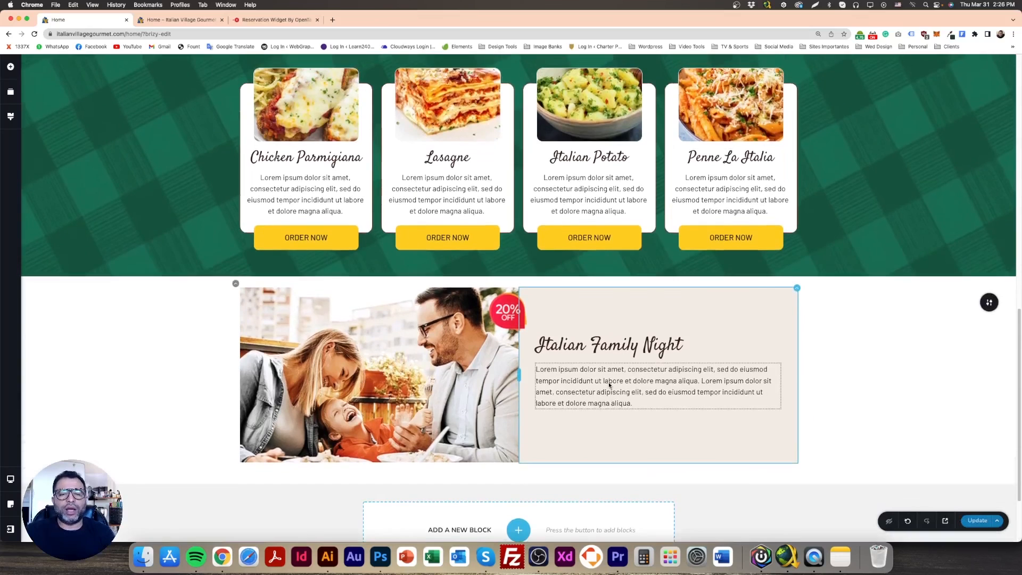
scroll(609, 384, "down", 6)
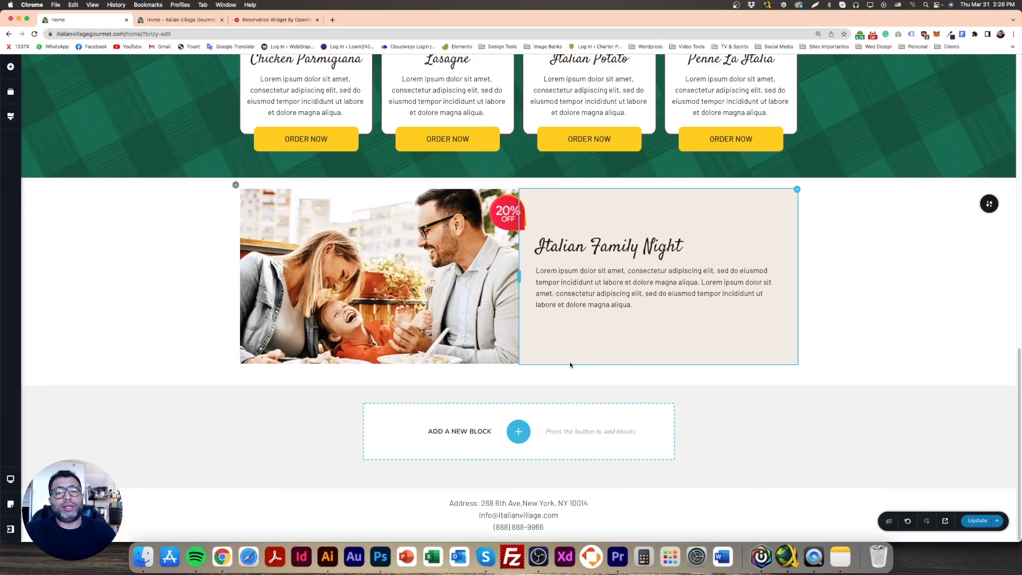
left_click(380, 556)
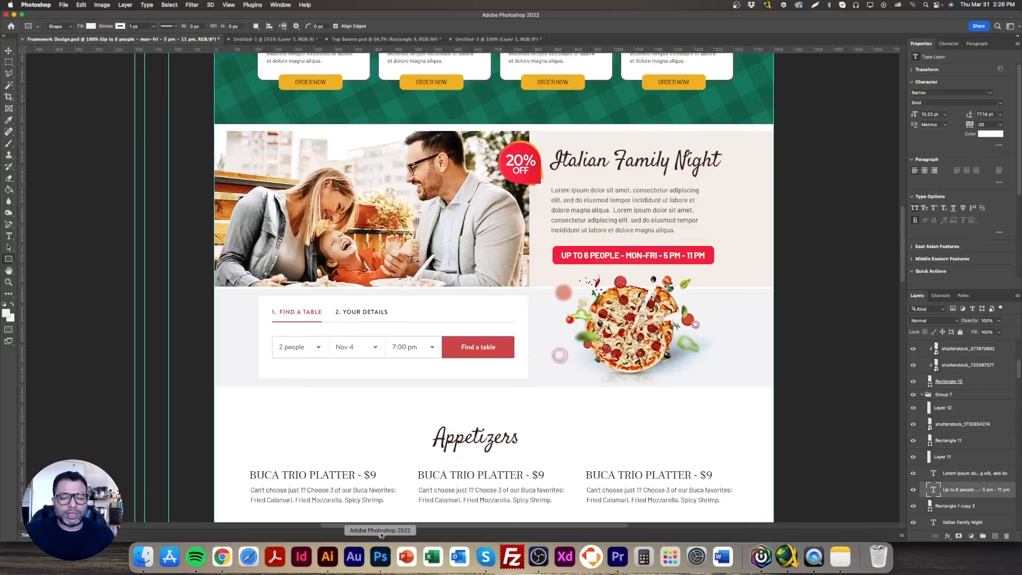
scroll(401, 442, "down", 2)
scroll(401, 443, "down", 10)
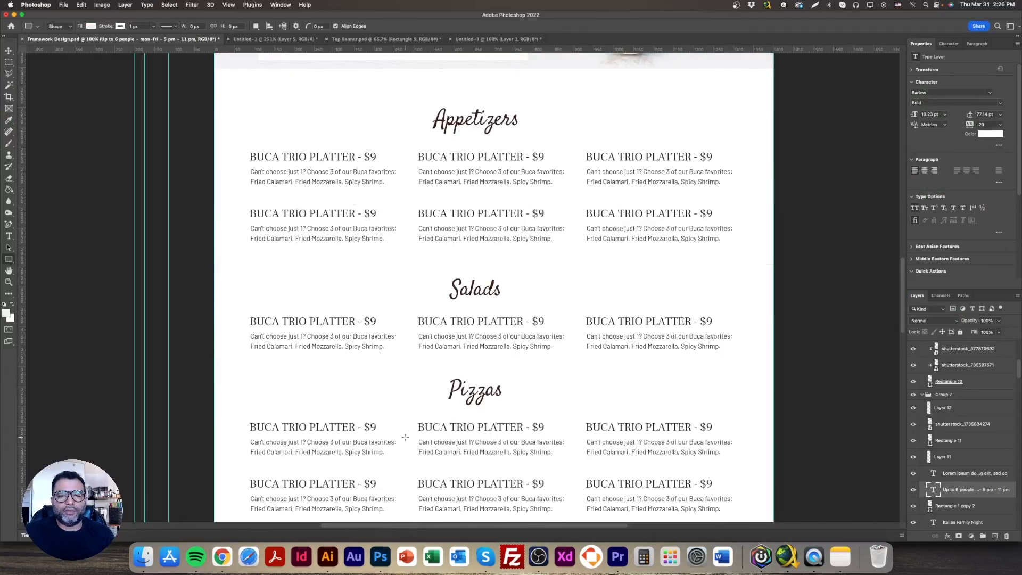
scroll(405, 437, "down", 10)
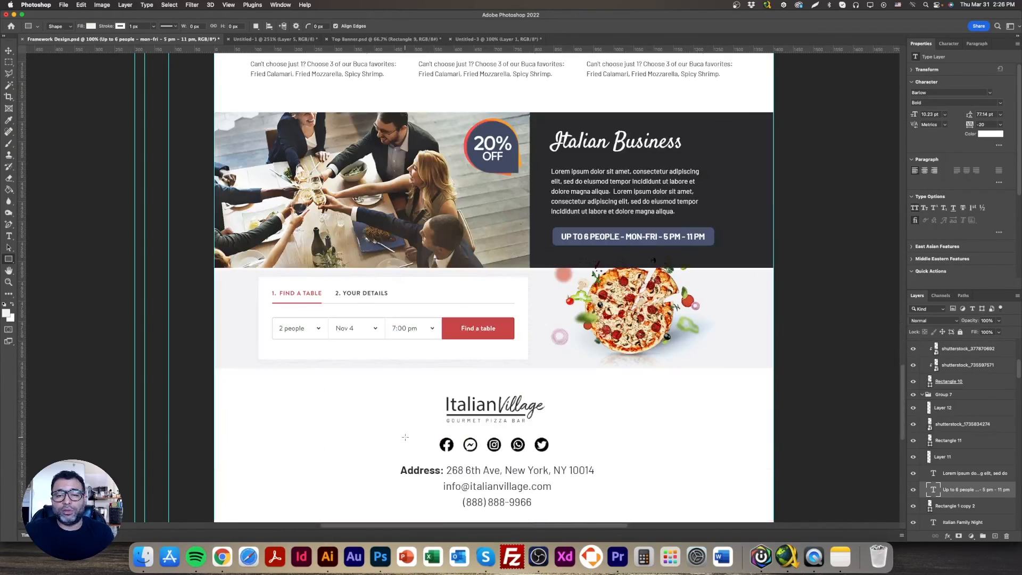